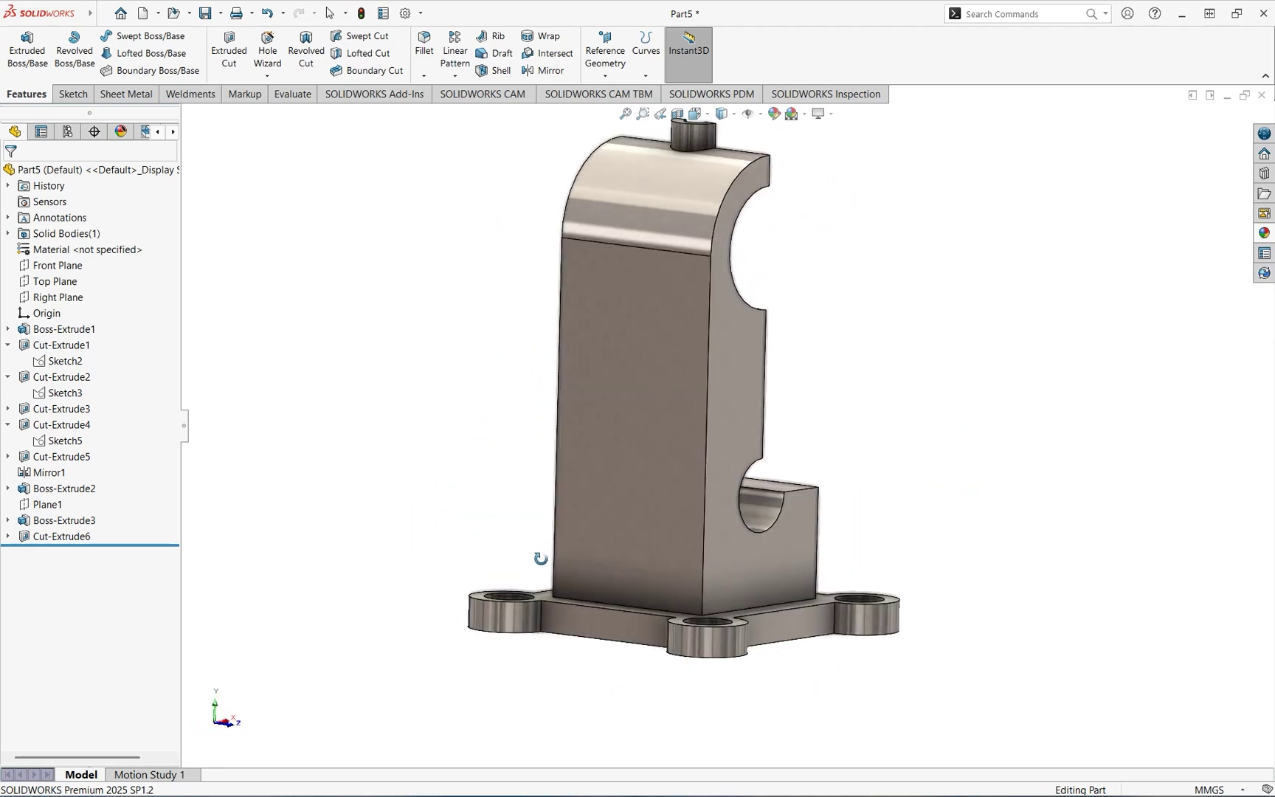
- Orbit the finished bracket model to view it from the front
mouse_move(926, 312)
middle_down()
mouse_move(569, 370)
mouse_move(315, 391)
middle_up()
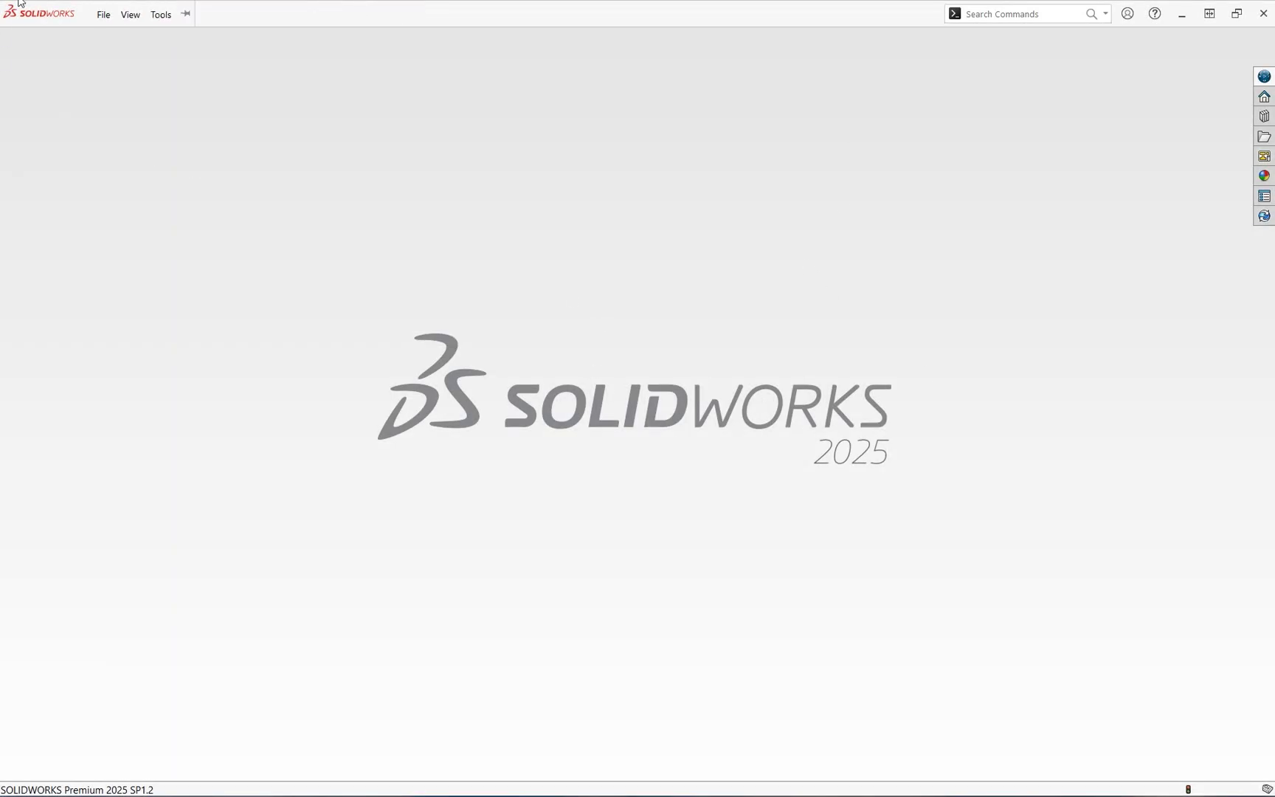
- Create Part5 from File > New > Part, then dismiss the system settings panel
click(102, 14)
click(114, 37)
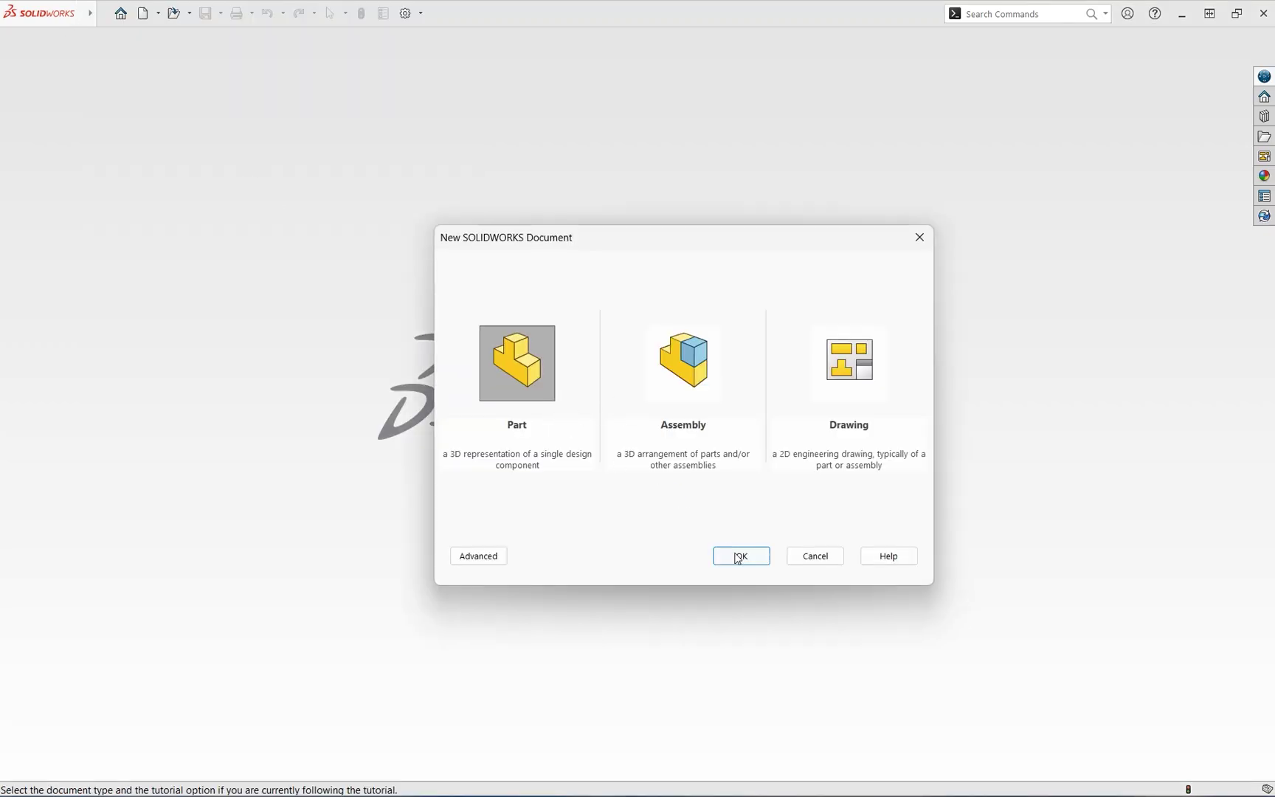
click(738, 557)
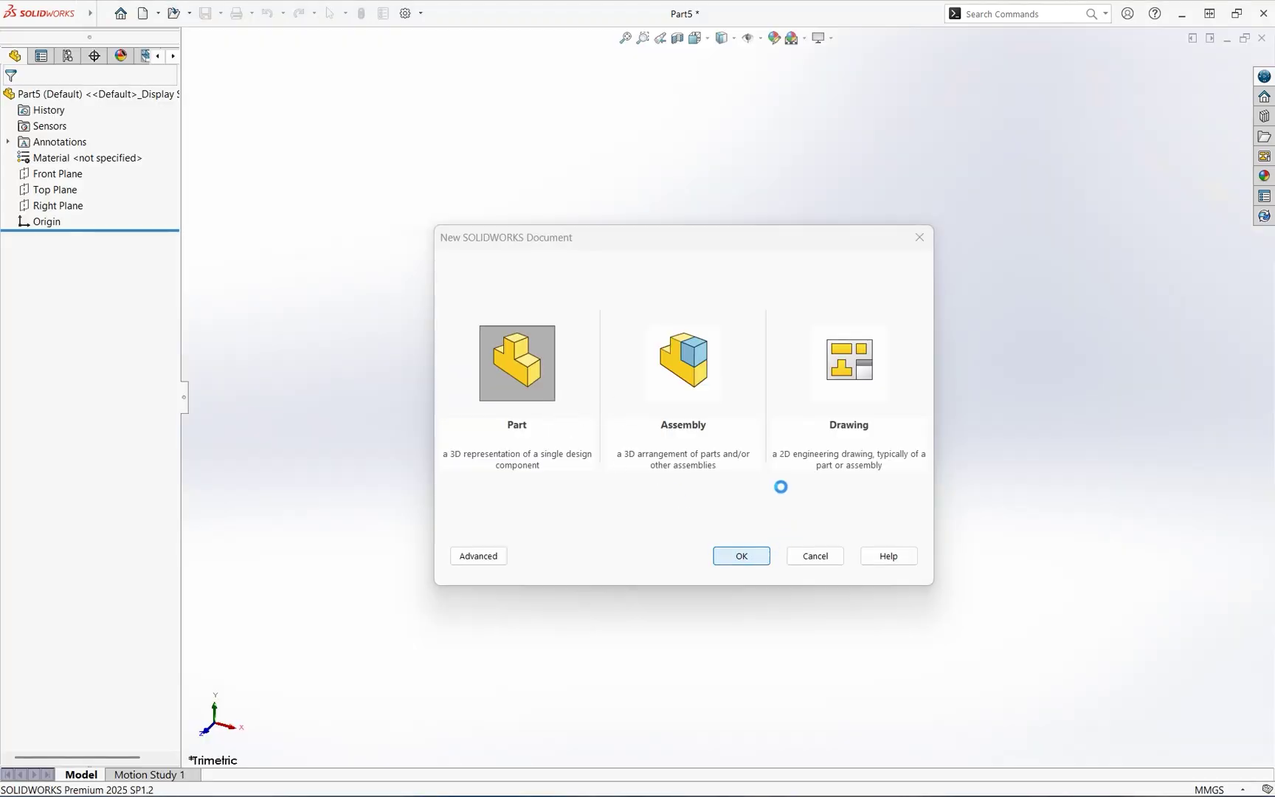
click(1161, 779)
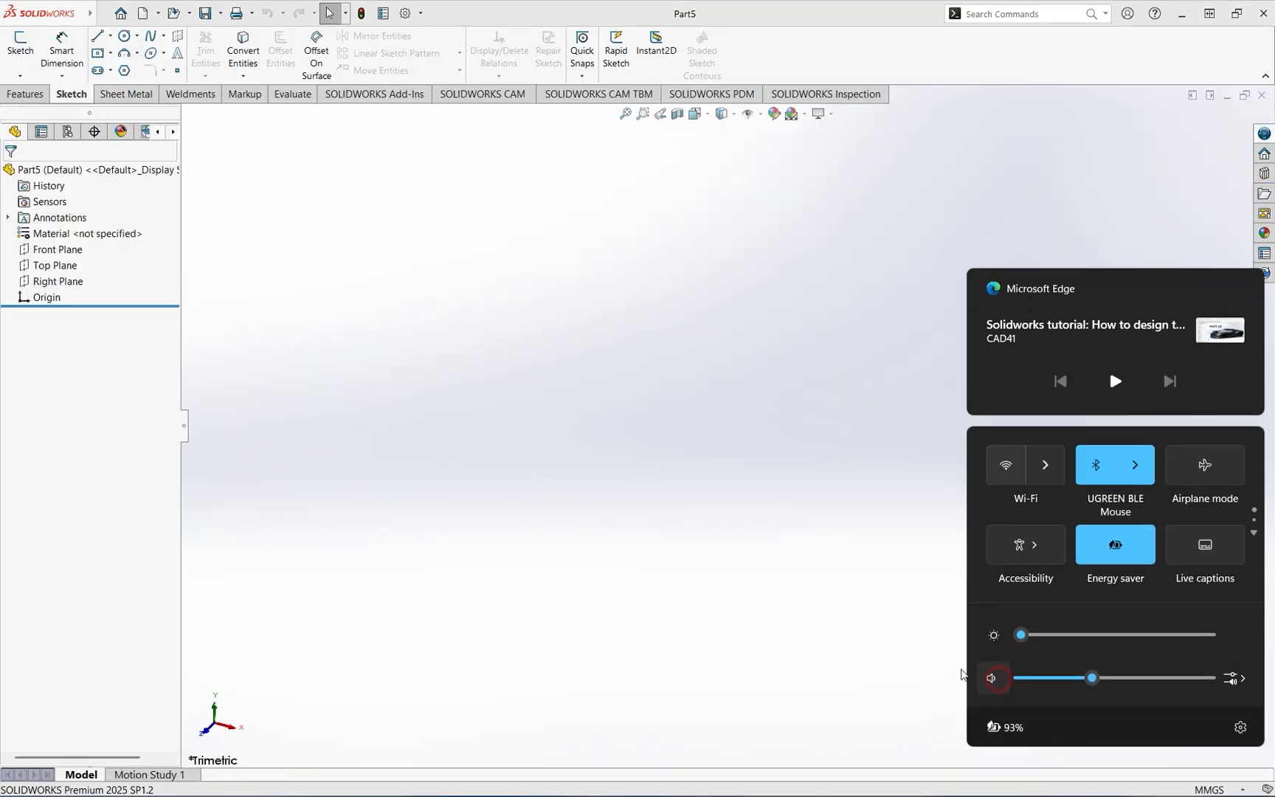
click(847, 611)
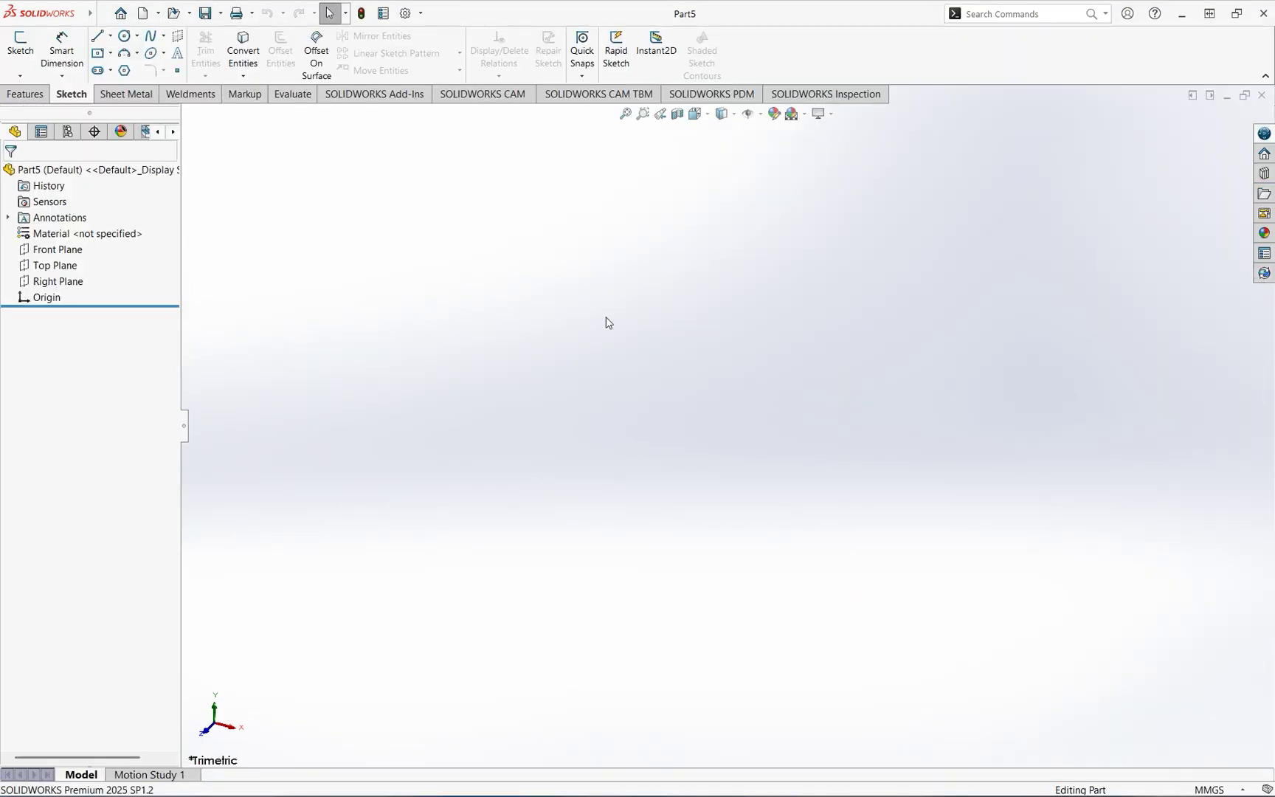
- Sketch a vertical line through the origin on the Front Plane and set a Plain White background
click(72, 251)
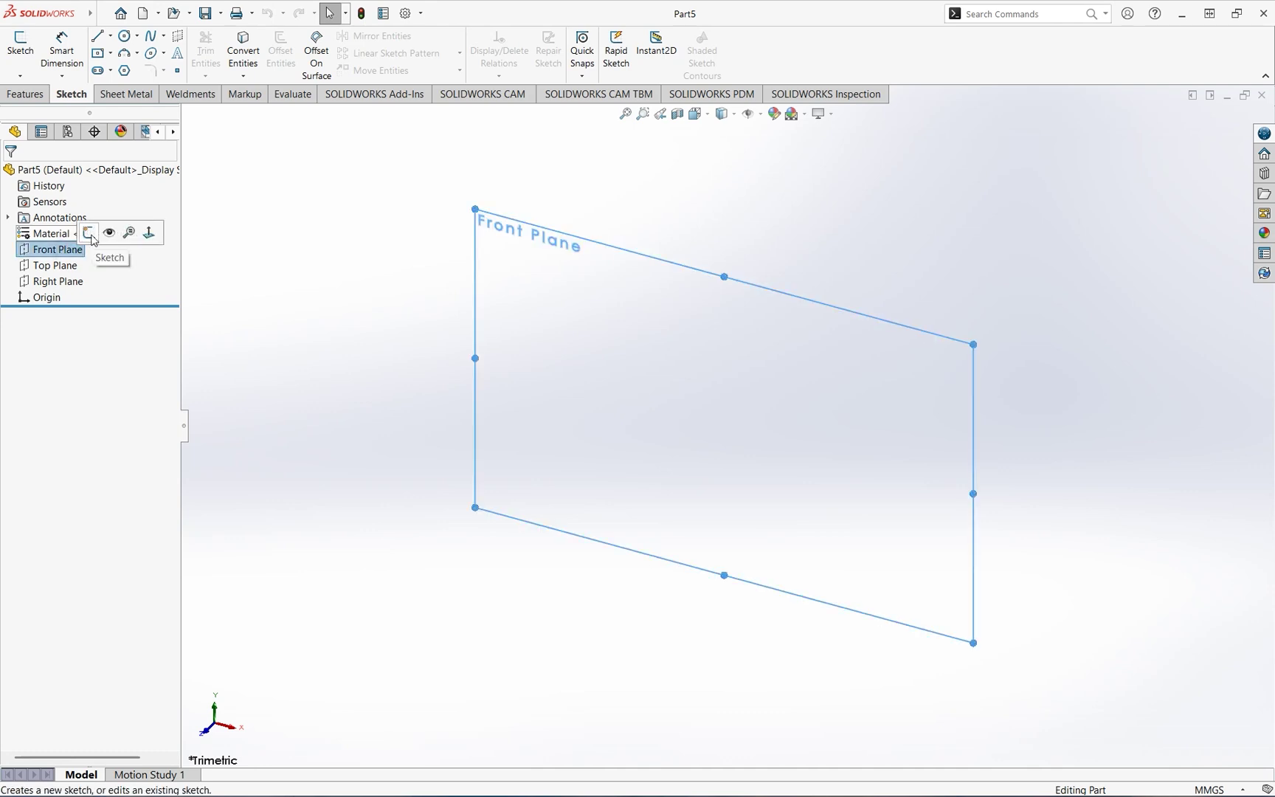
click(88, 234)
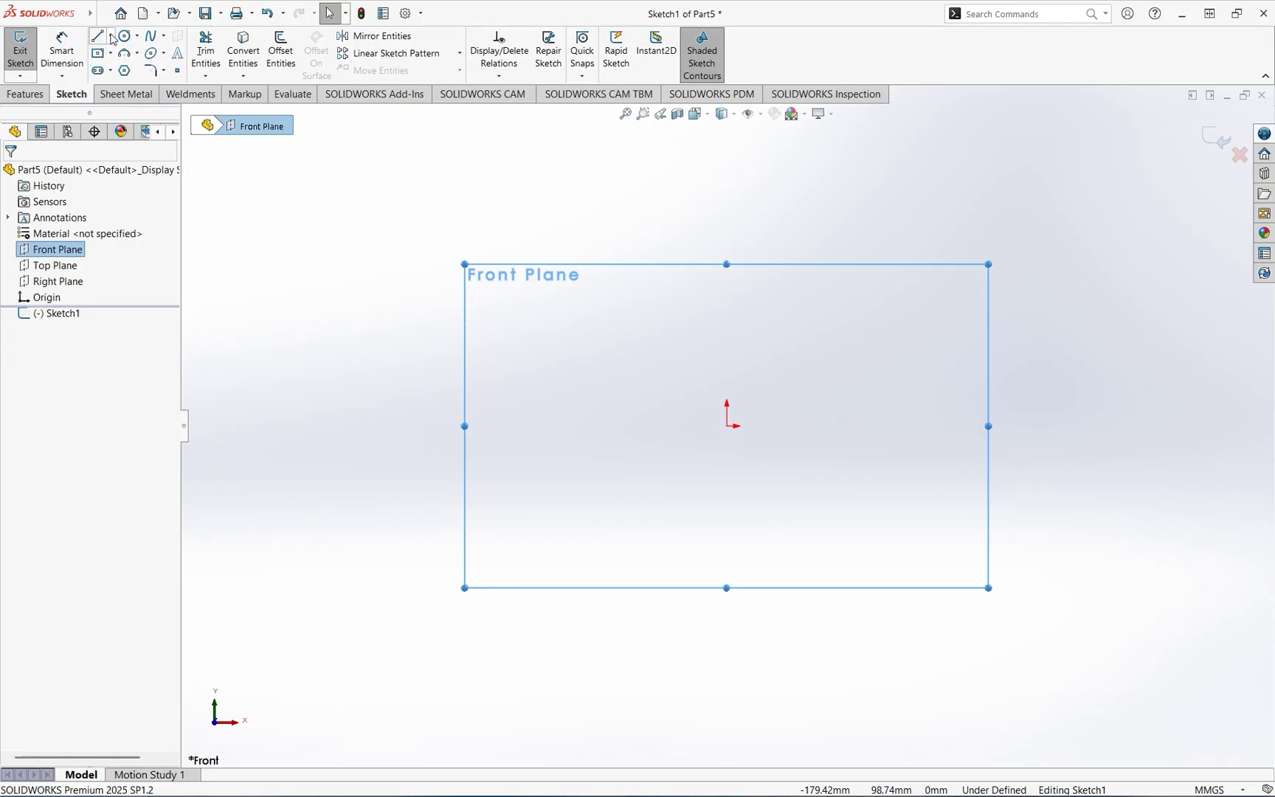
click(111, 37)
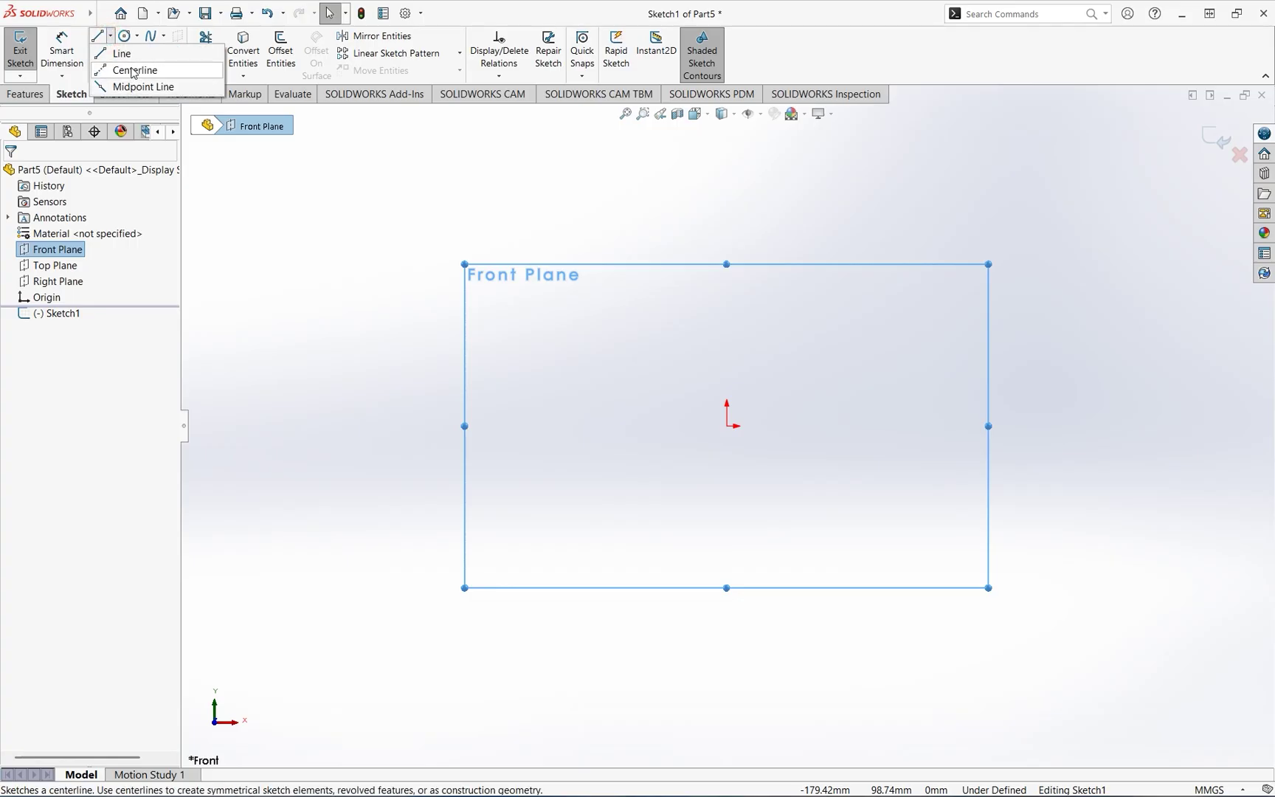
click(121, 53)
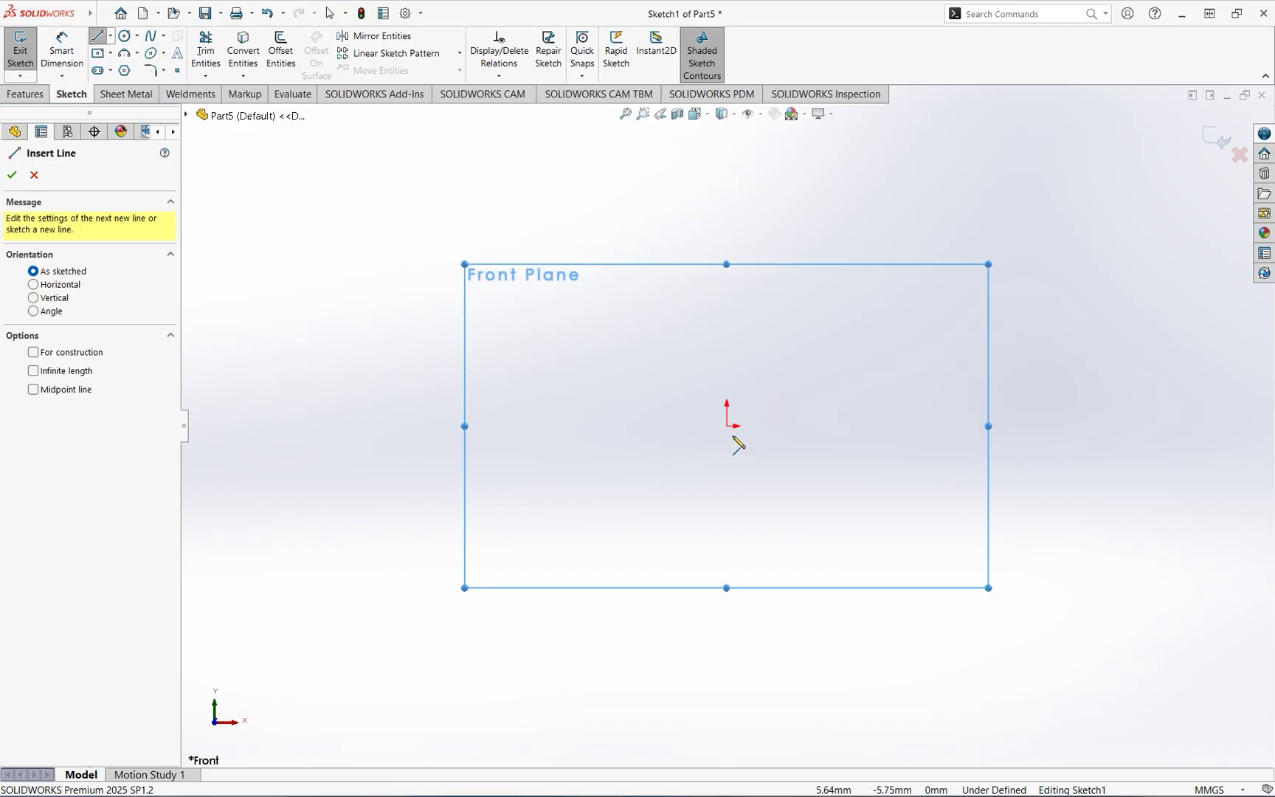
click(727, 290)
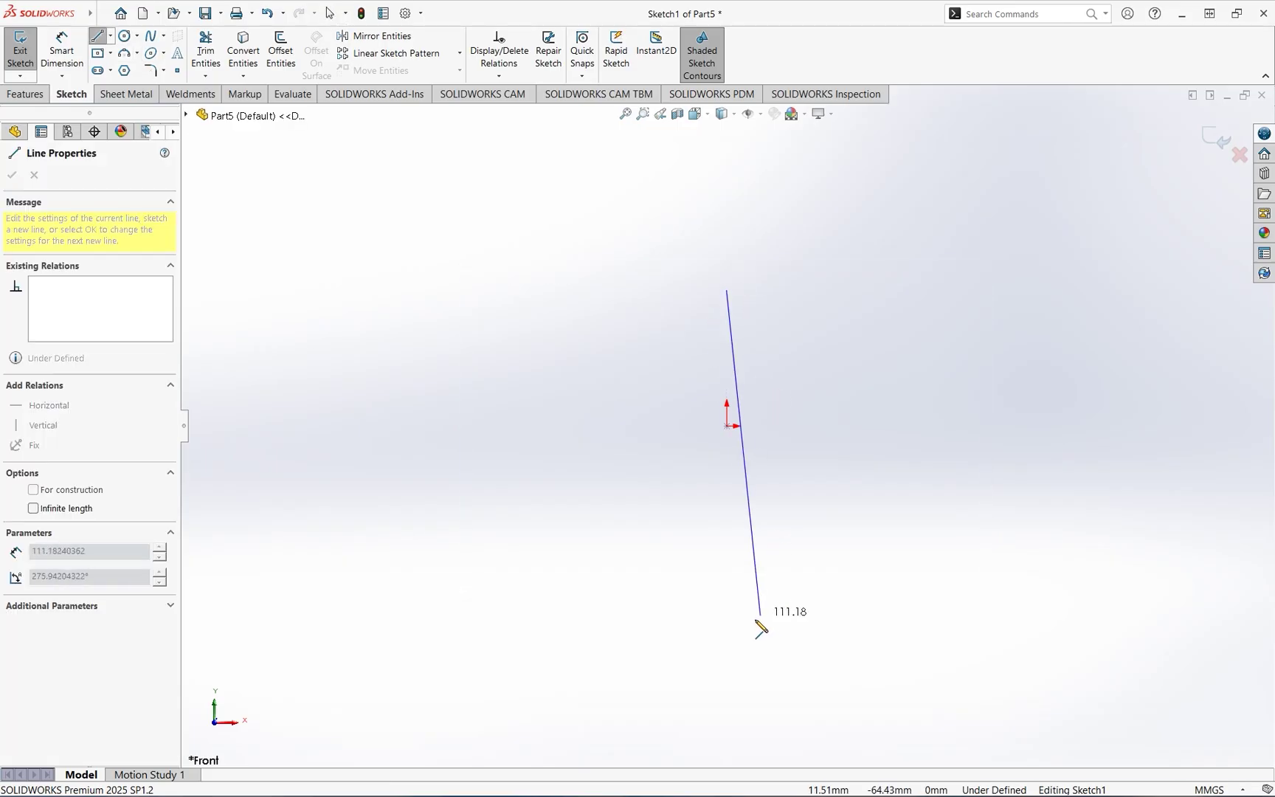
click(727, 626)
right_click(857, 424)
click(873, 417)
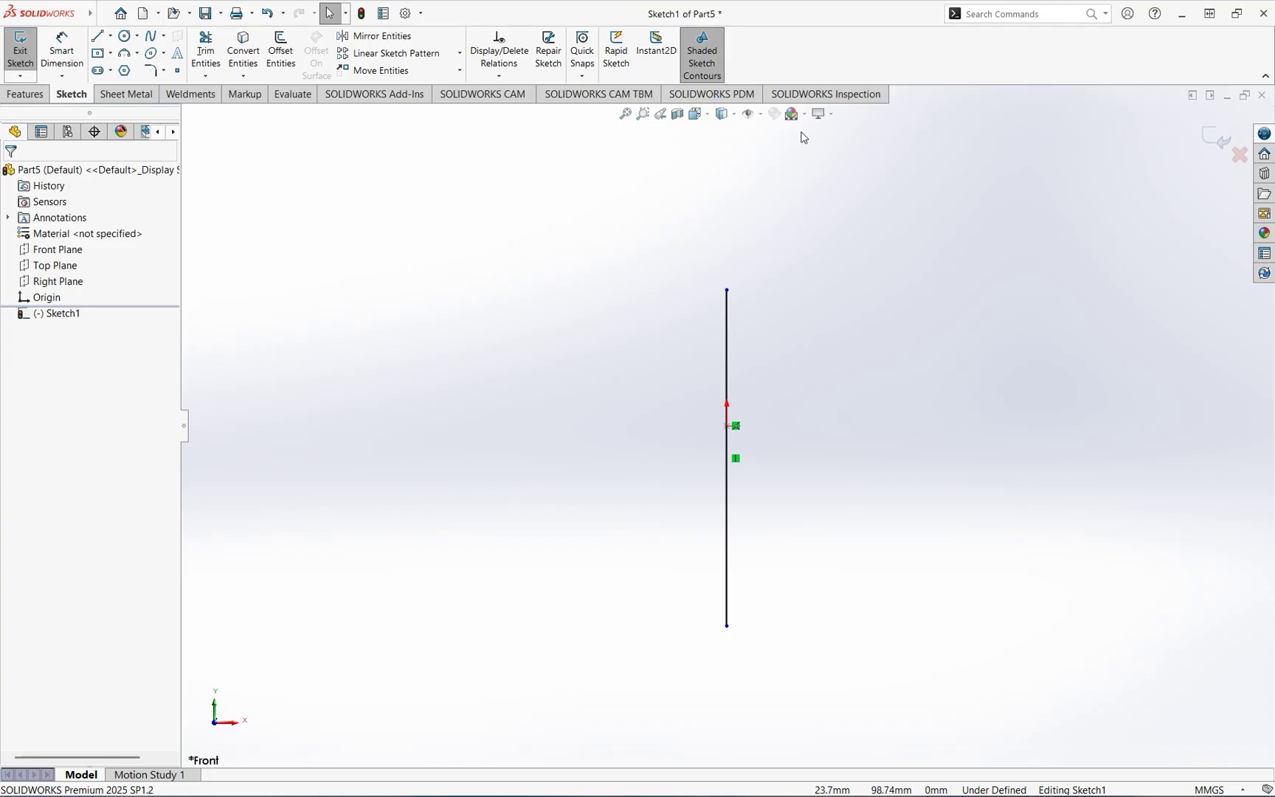
click(804, 113)
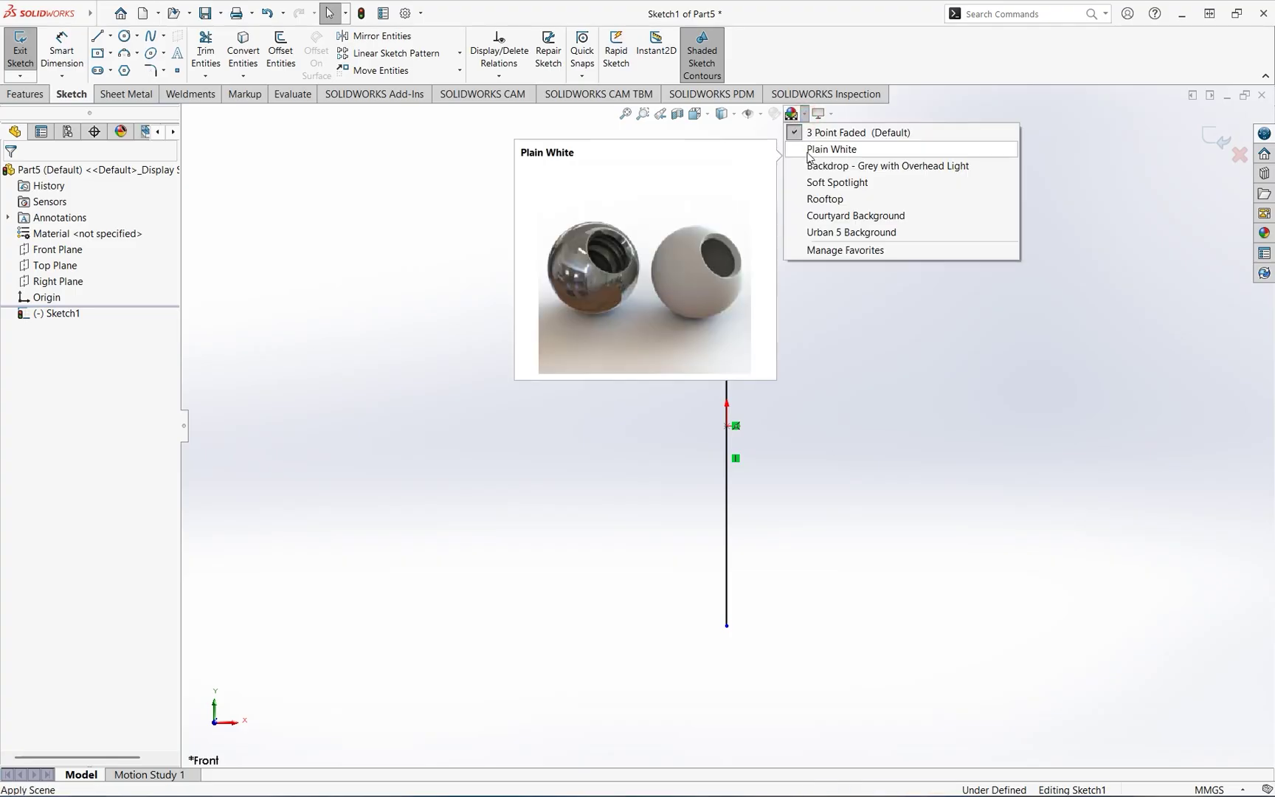
click(809, 151)
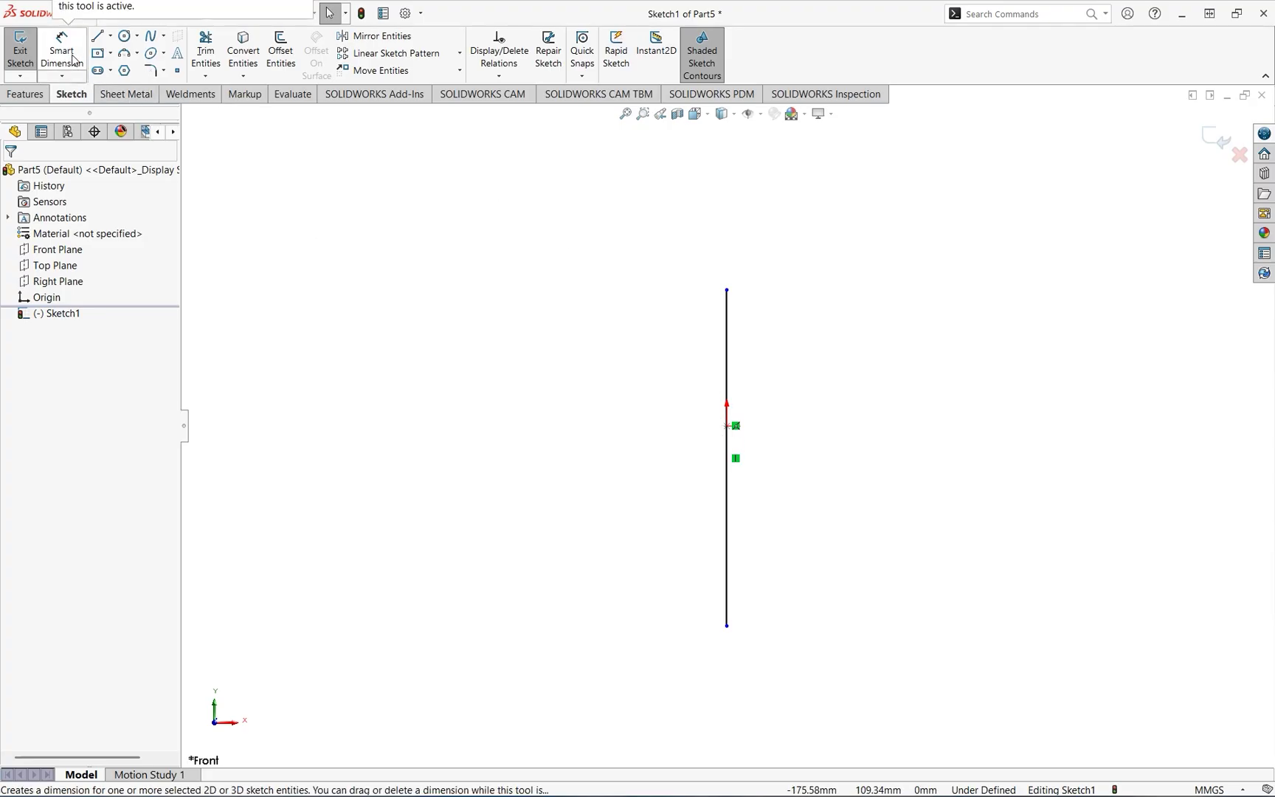
- Draw a circle centred on the vertical line and dimension its diameter to 60
click(124, 35)
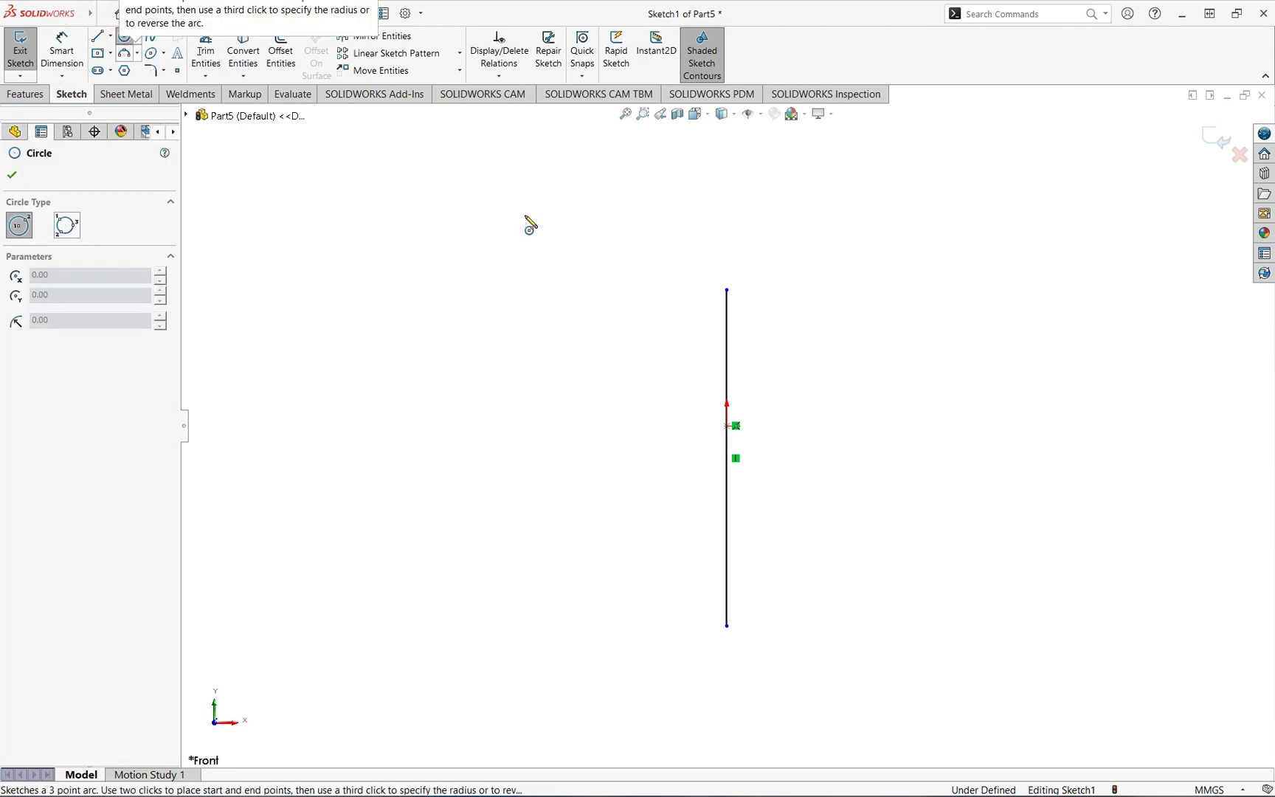
click(727, 332)
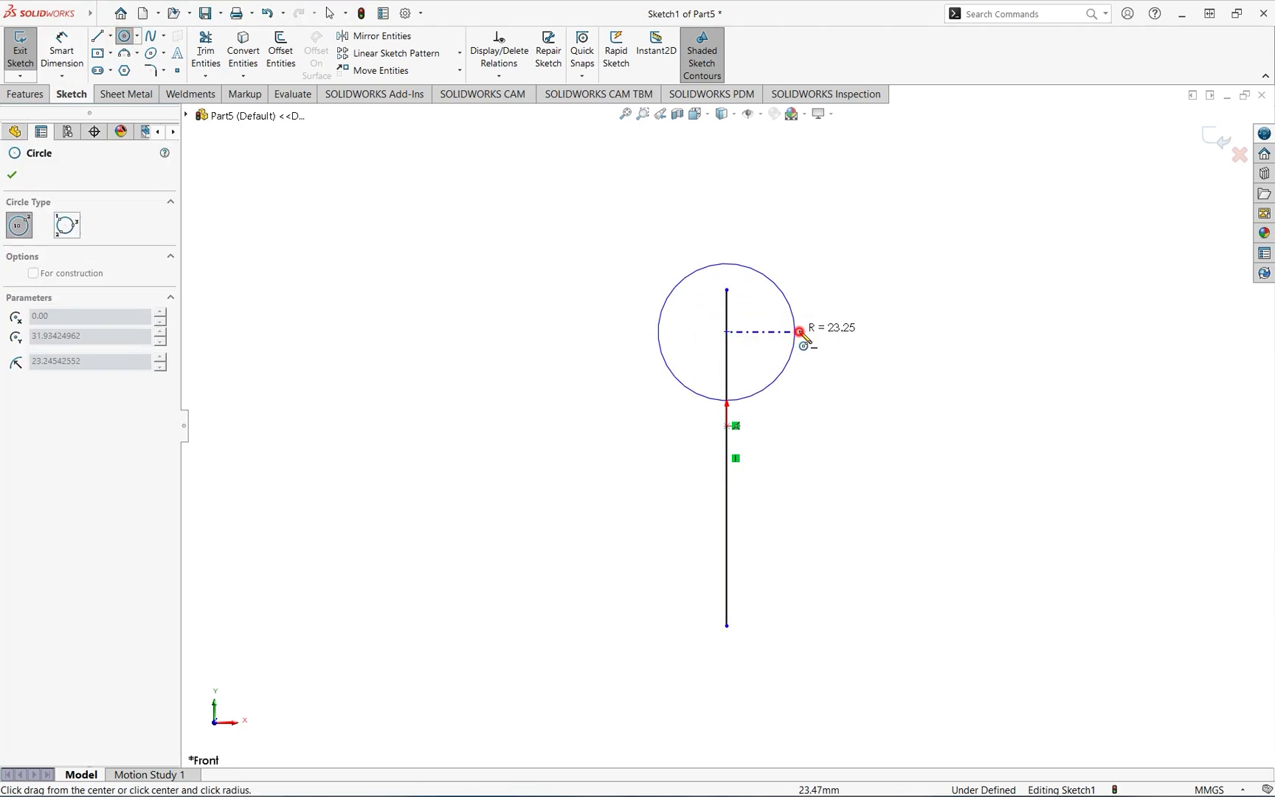
click(800, 333)
click(62, 51)
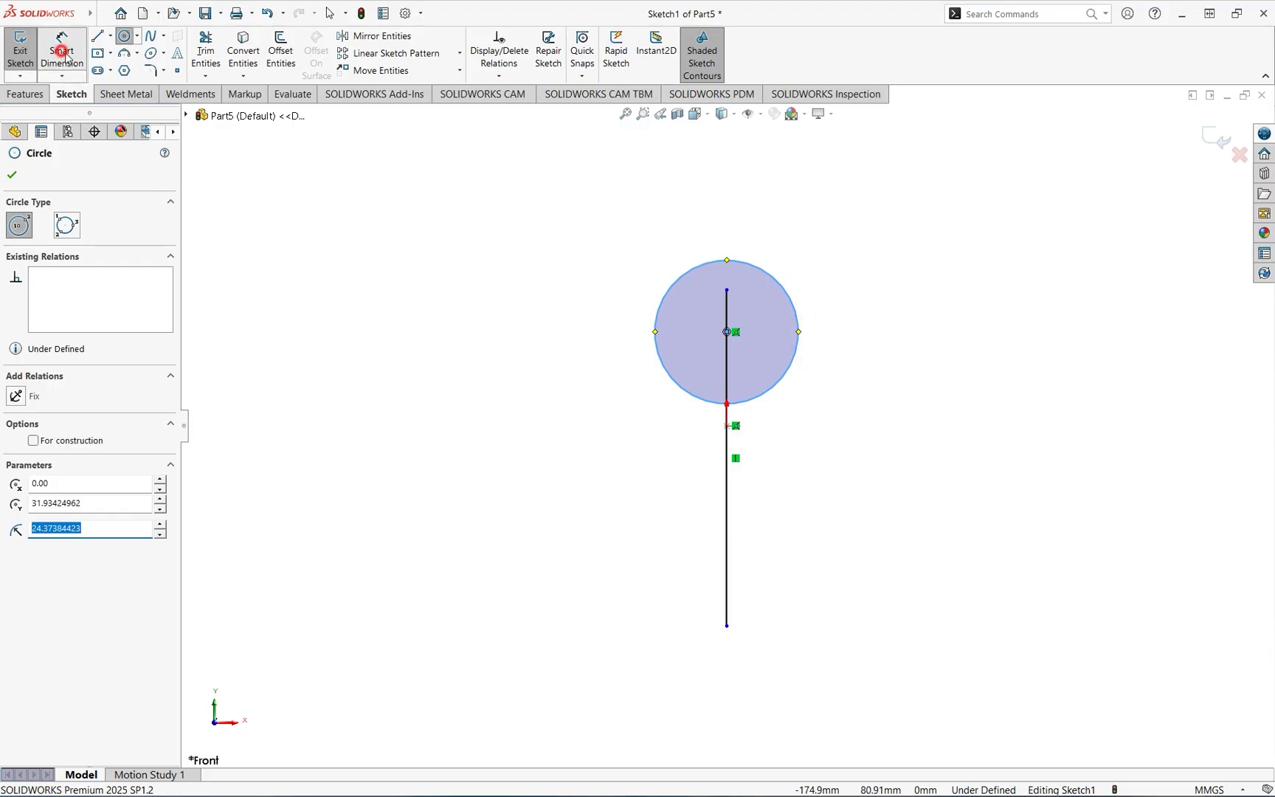
click(670, 290)
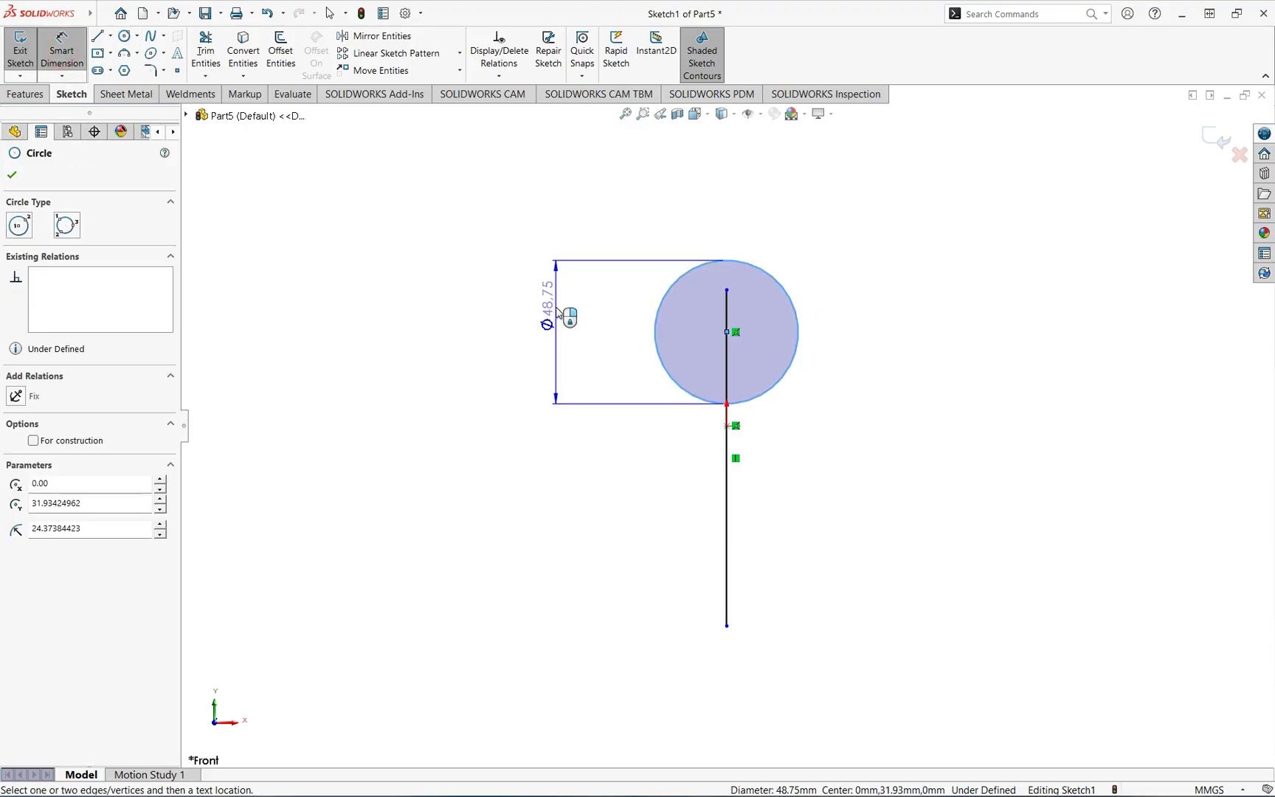
click(560, 314)
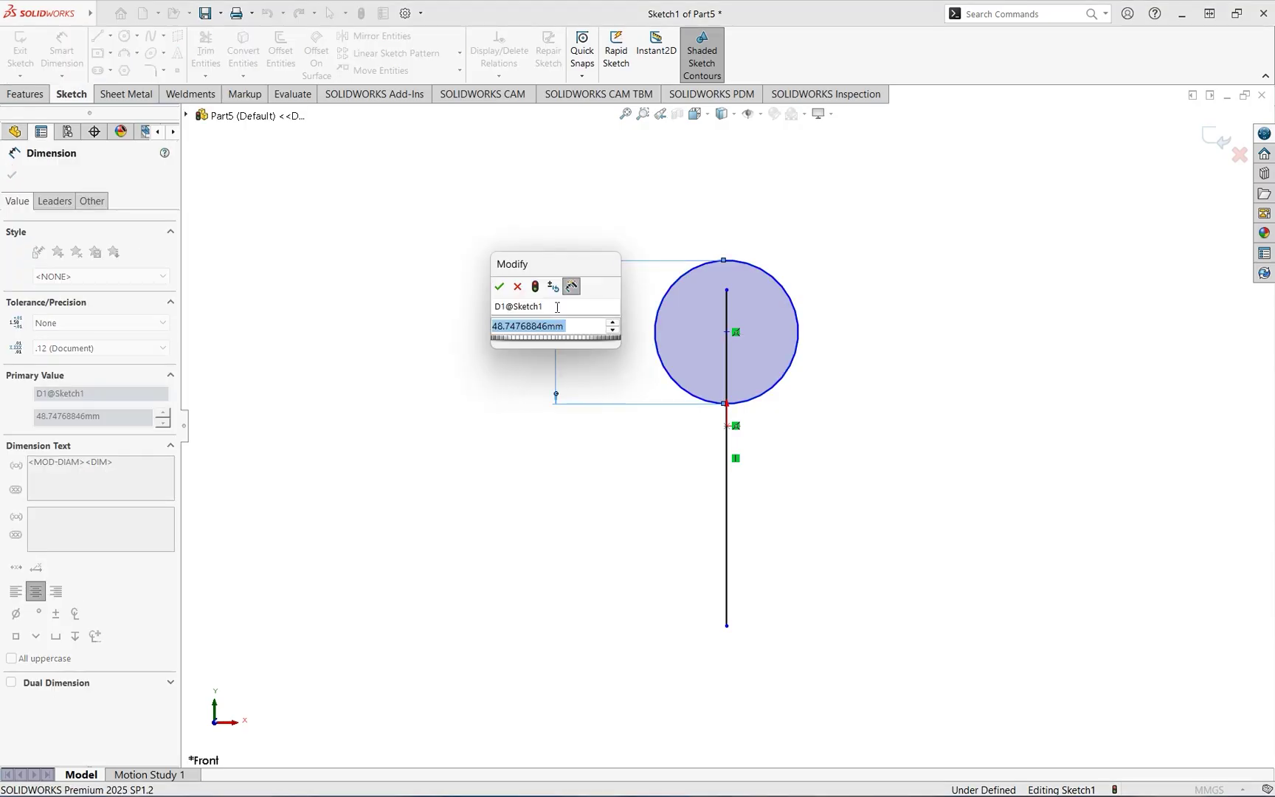
text(60)
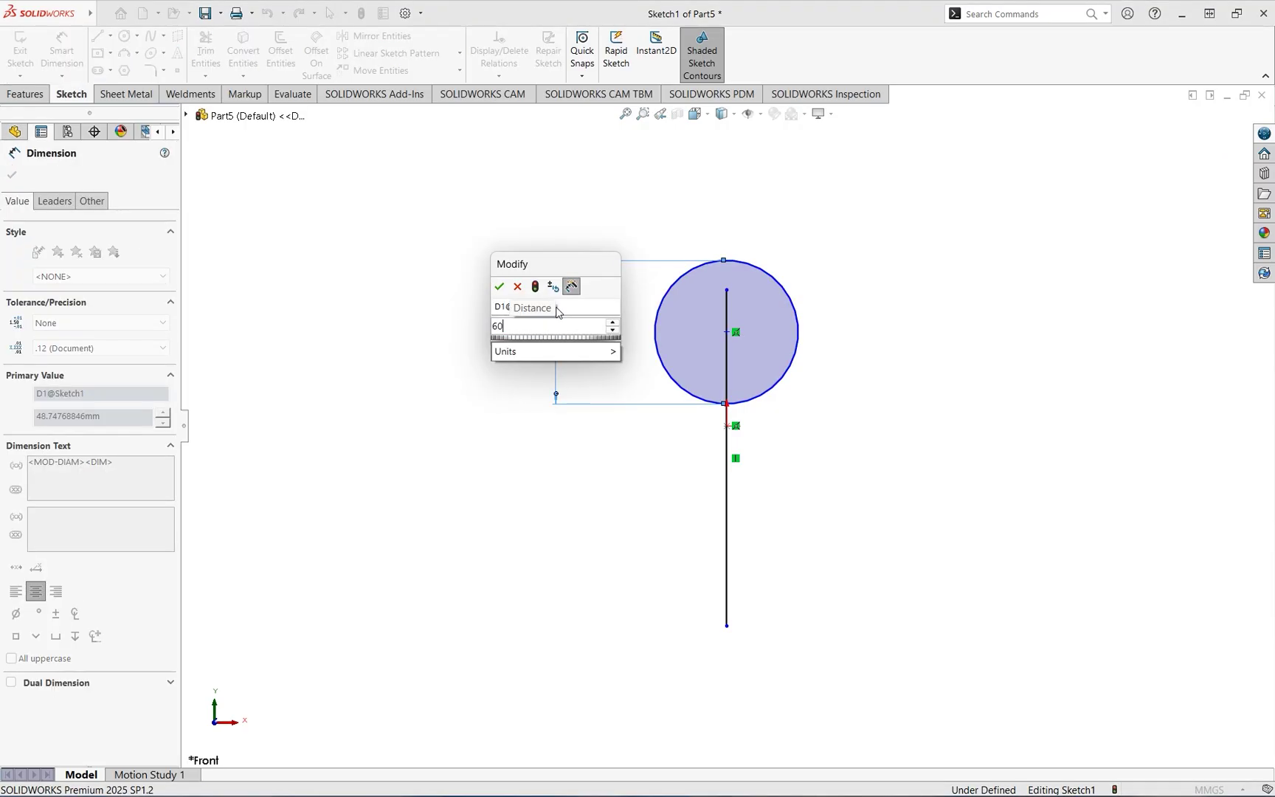
key(Return)
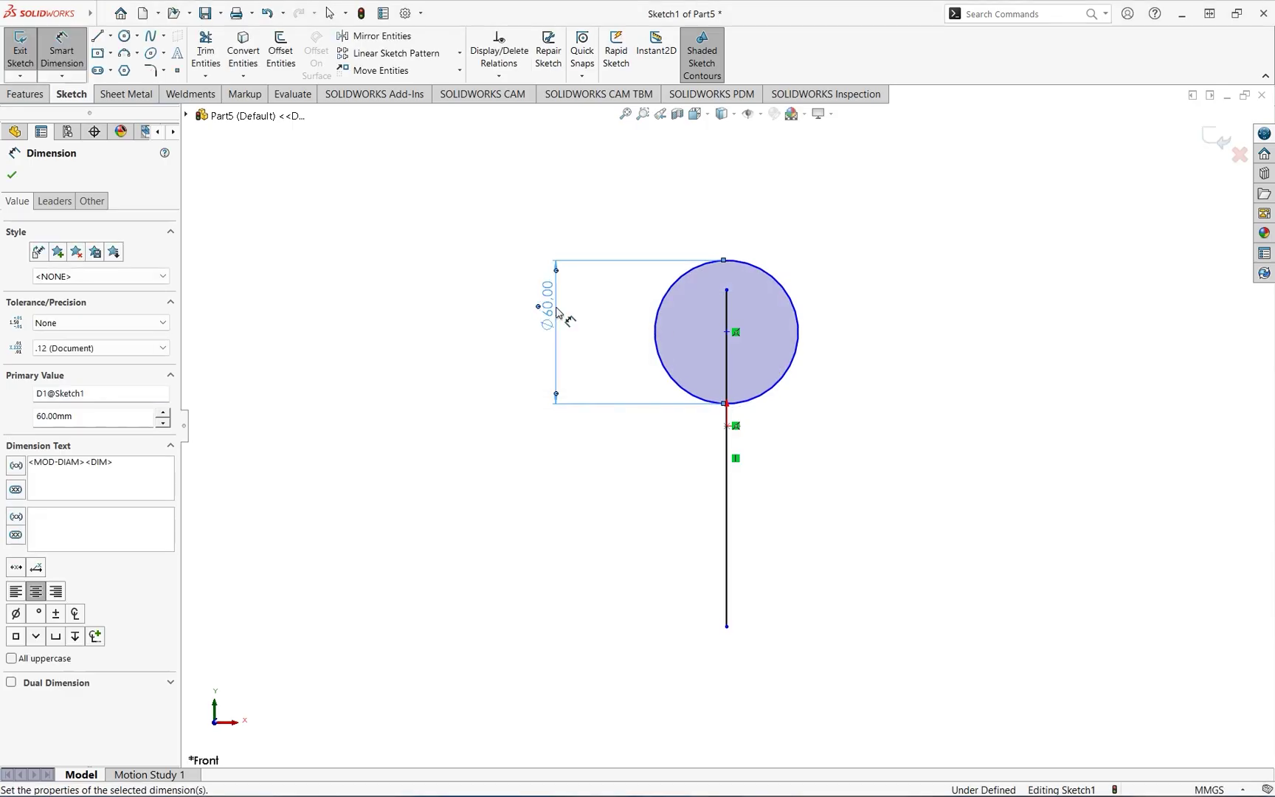
click(12, 175)
- Dimension the circle's centre 80 mm above the origin
click(62, 52)
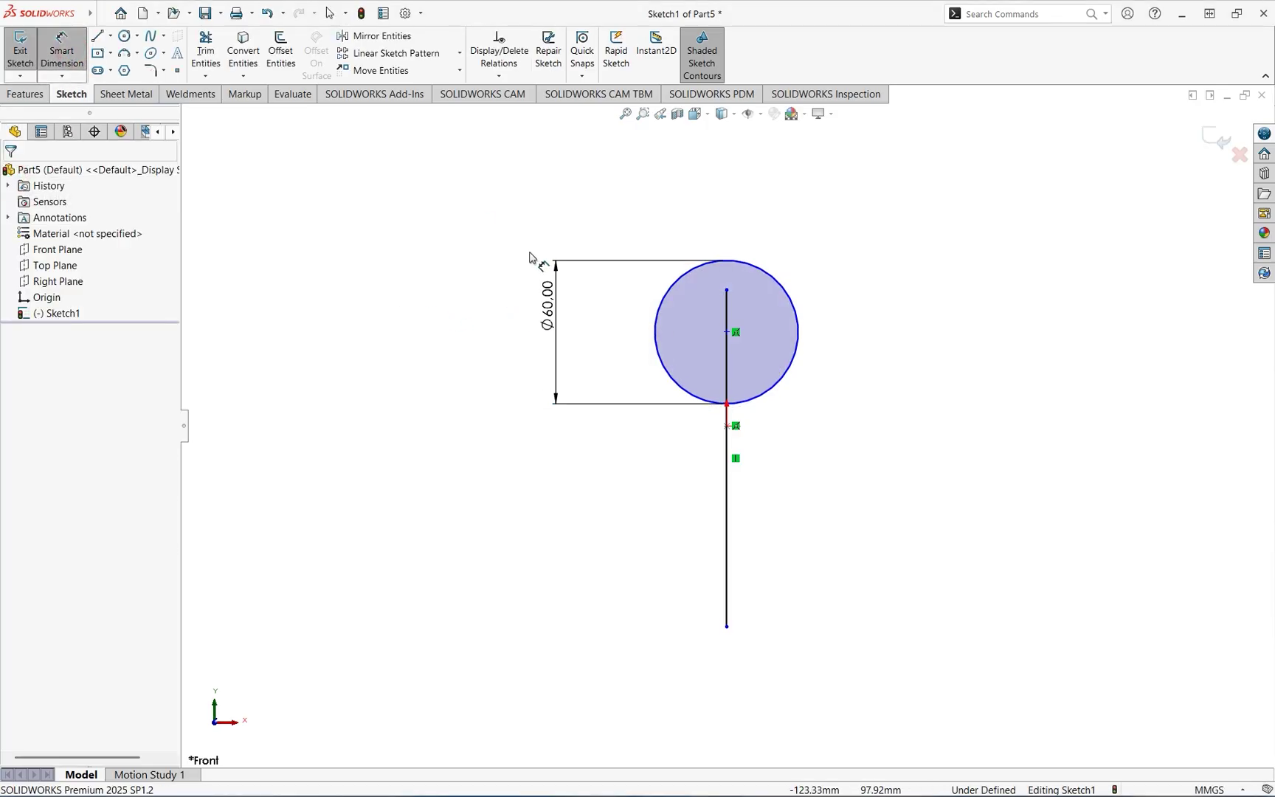
click(653, 341)
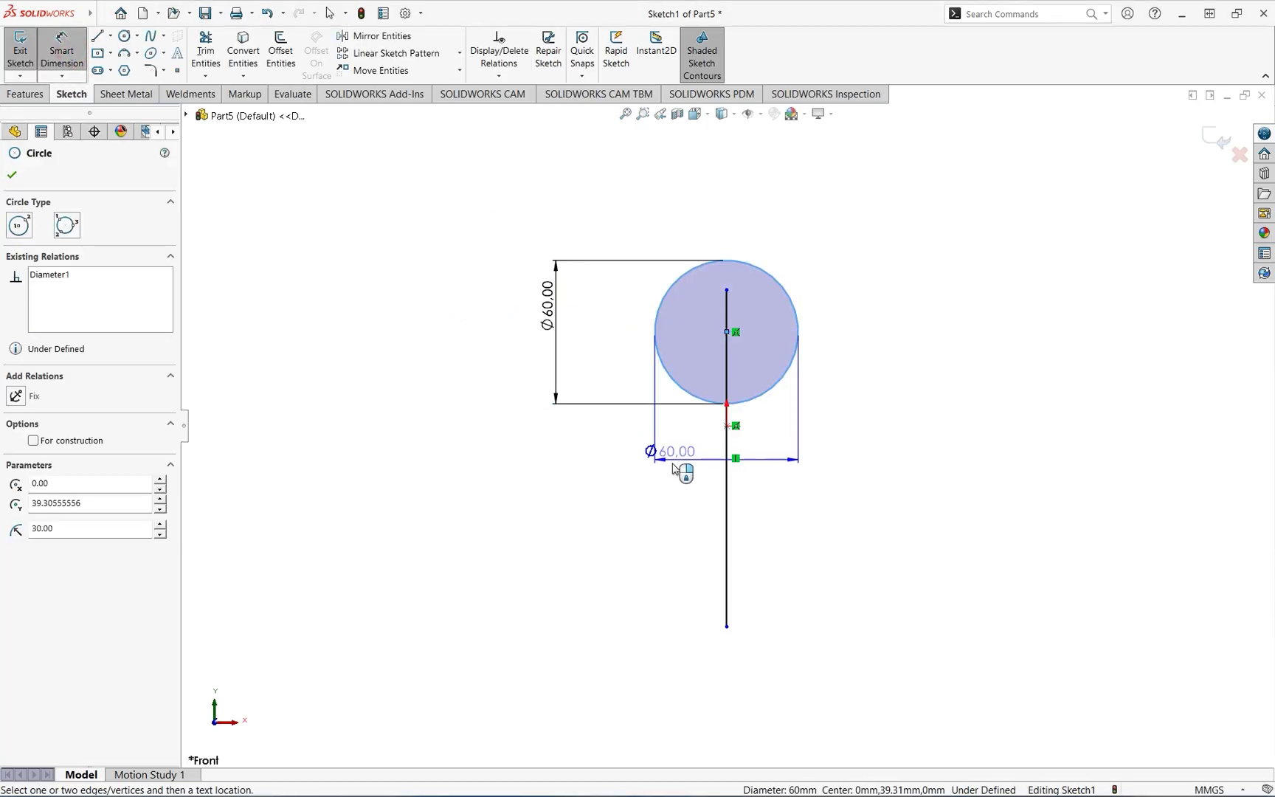
click(728, 428)
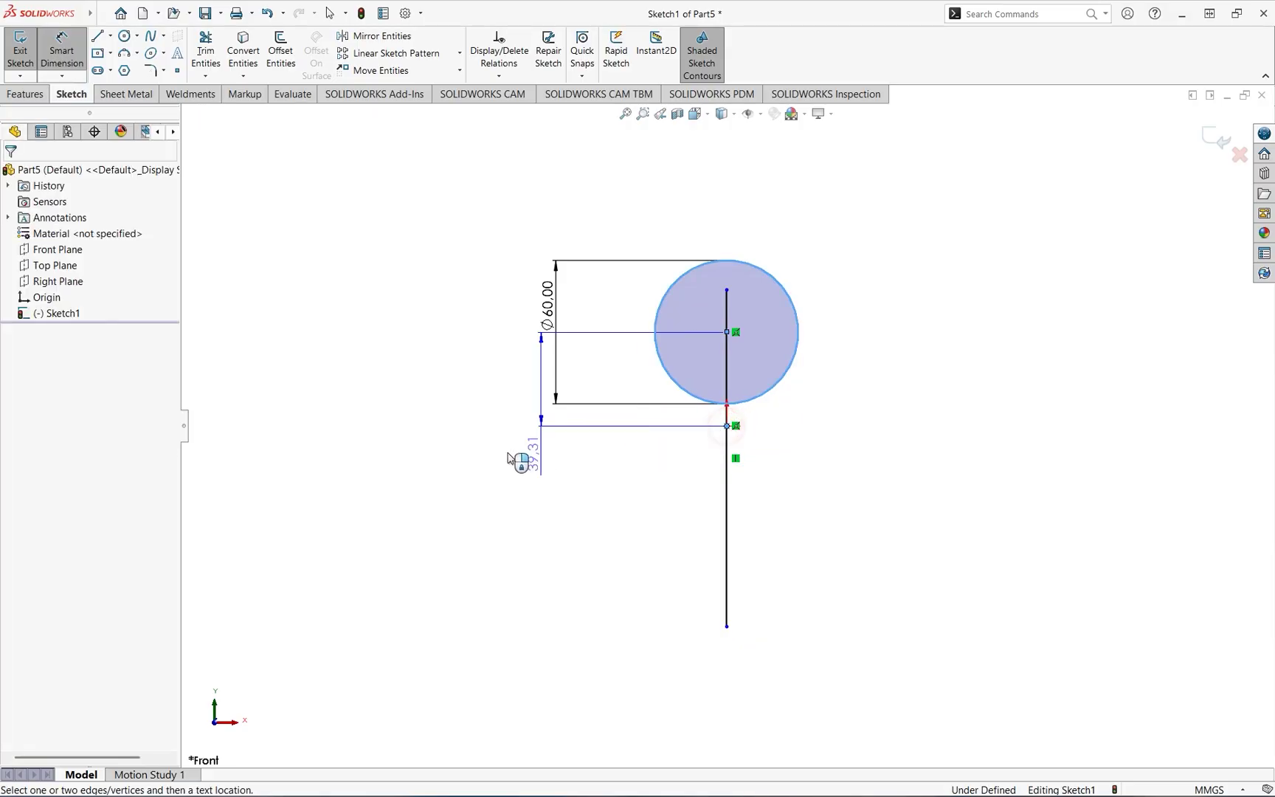
click(439, 415)
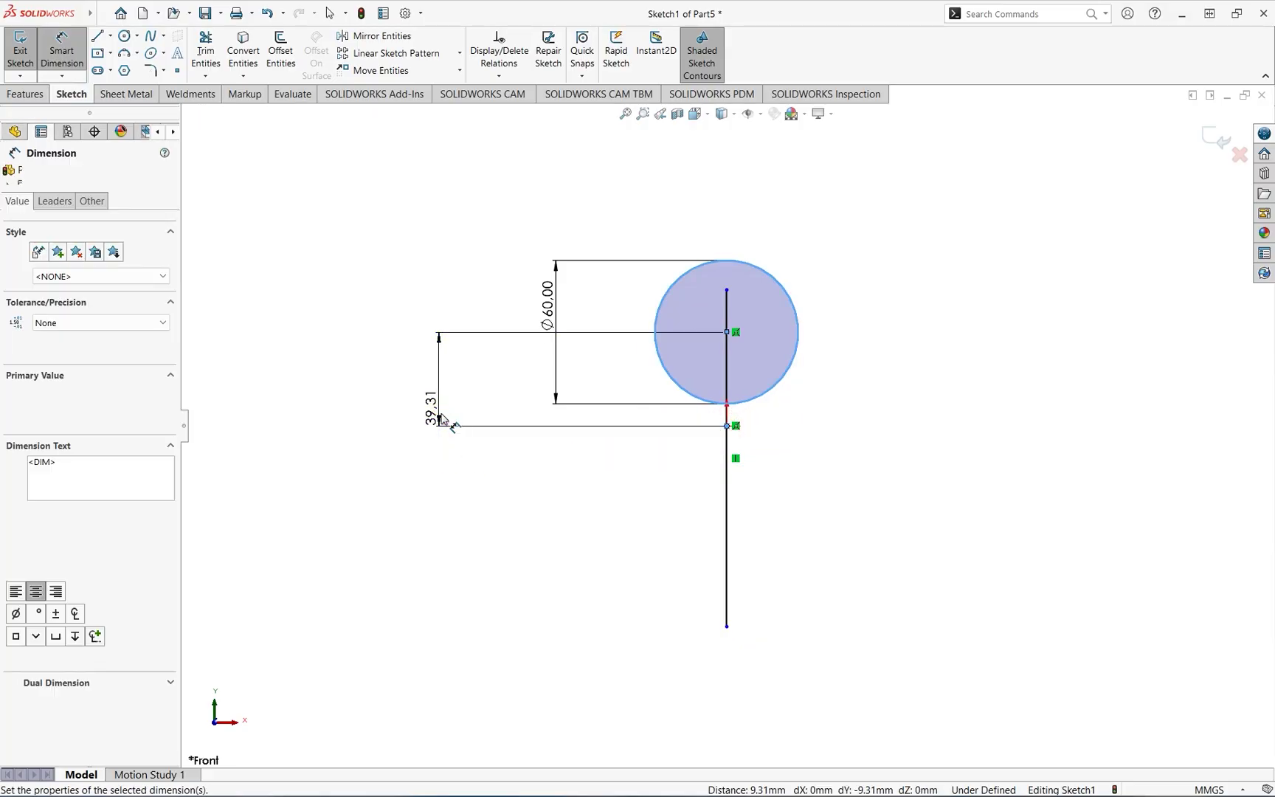
text(80)
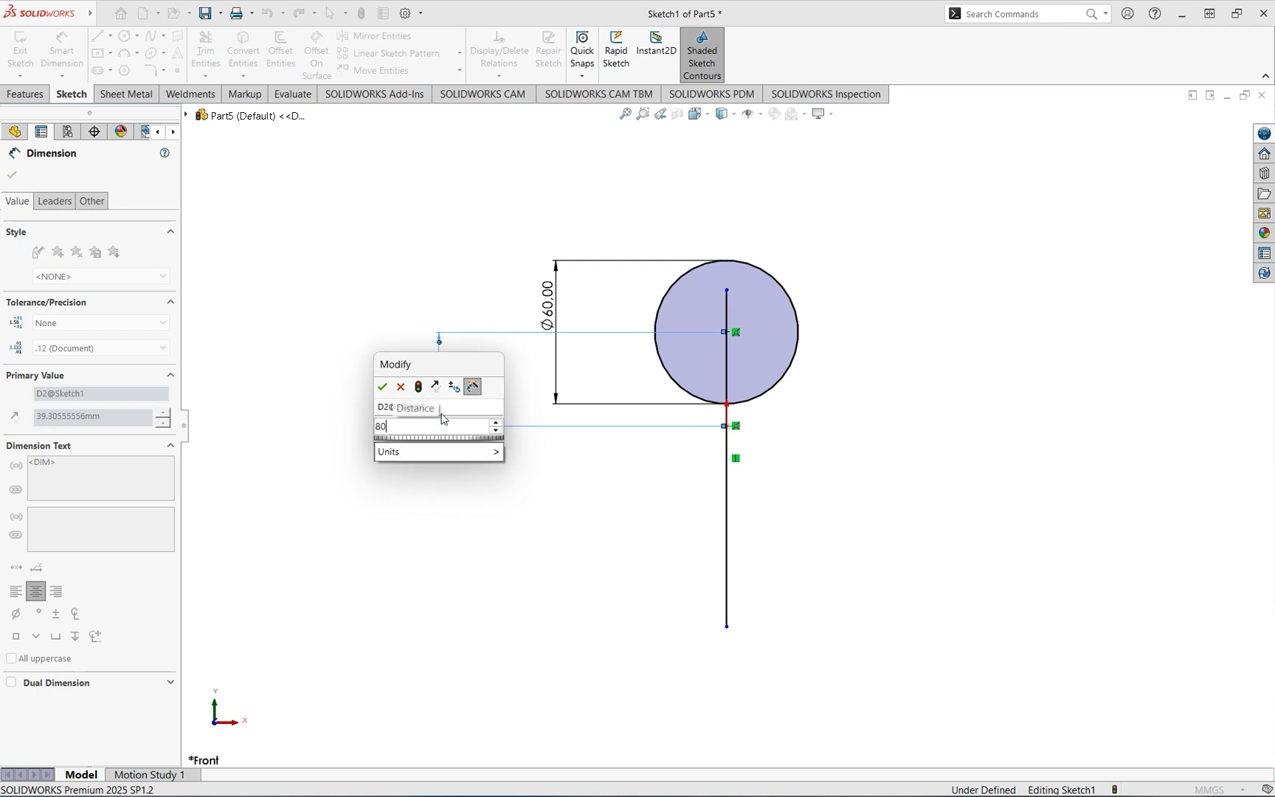
key(Return)
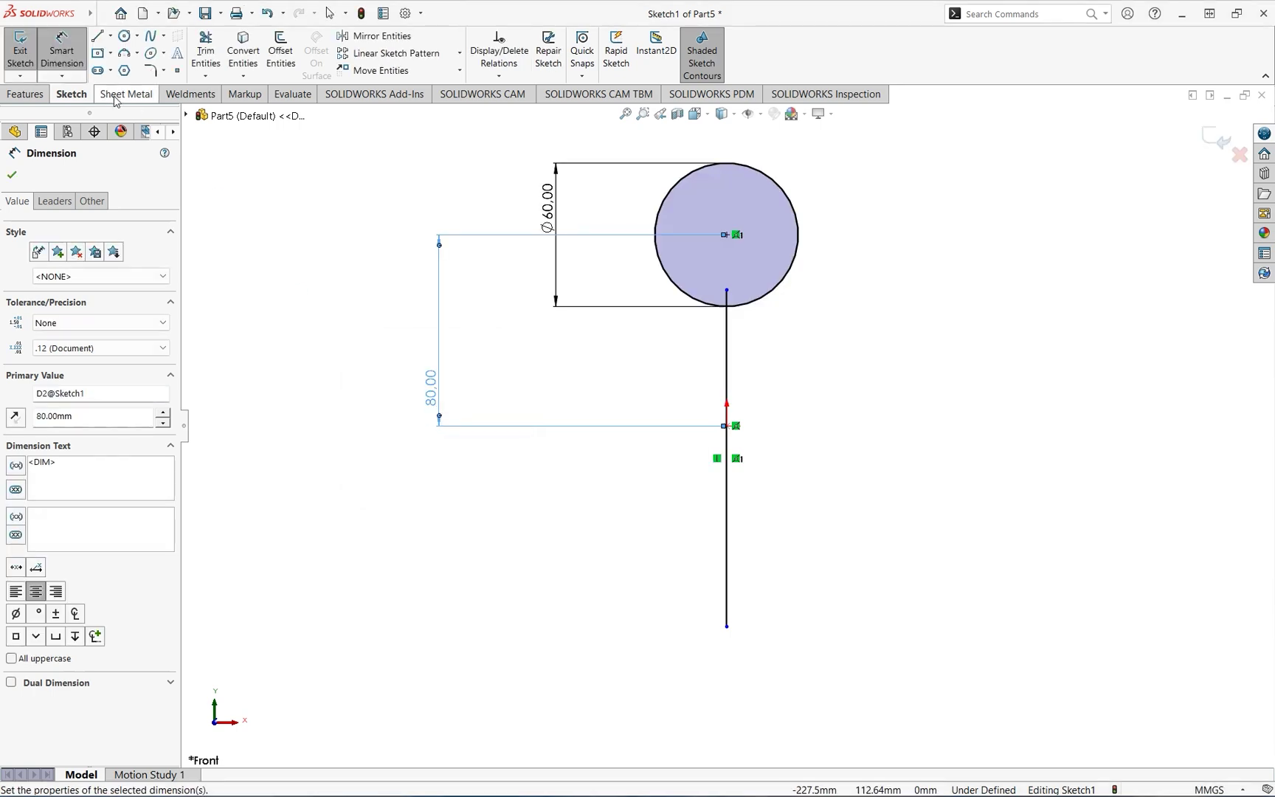
click(727, 627)
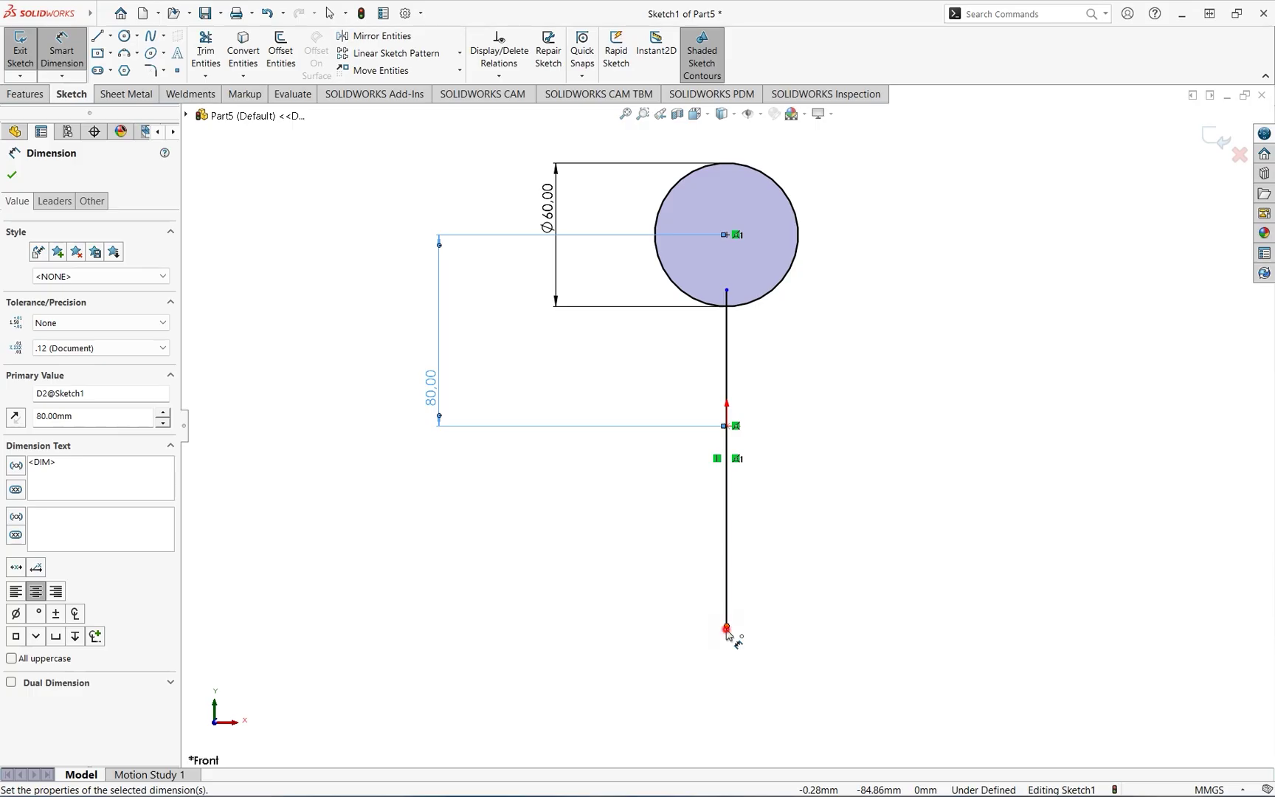
- Dimension the vertical line's bottom end 36 mm below the origin
click(727, 425)
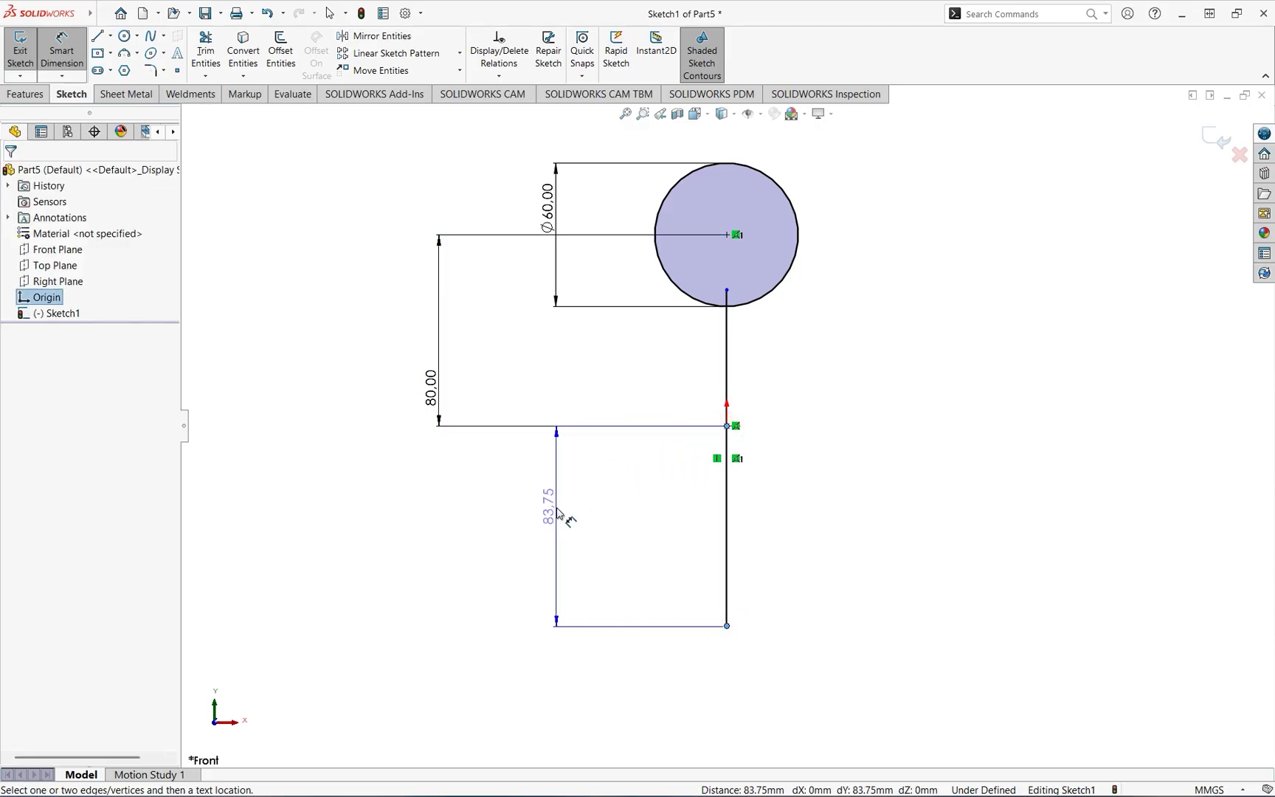
click(558, 532)
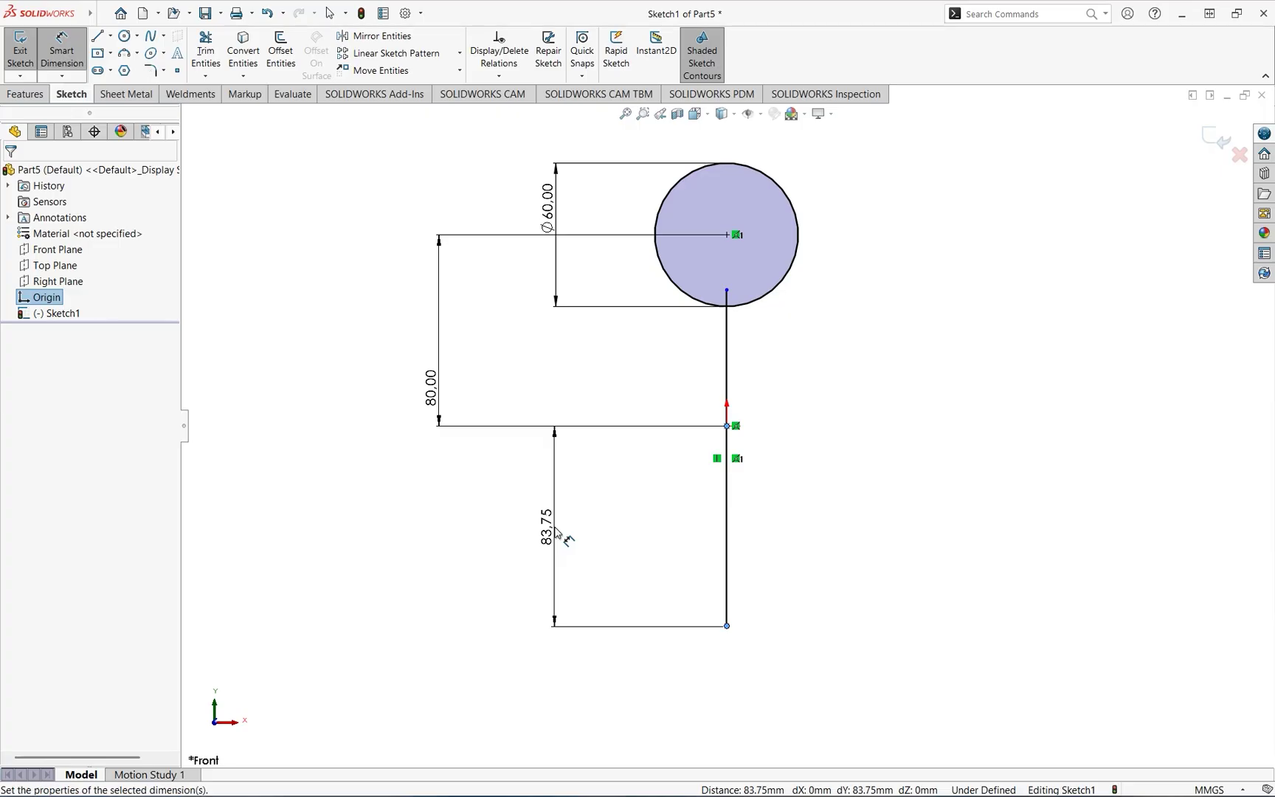
text(36)
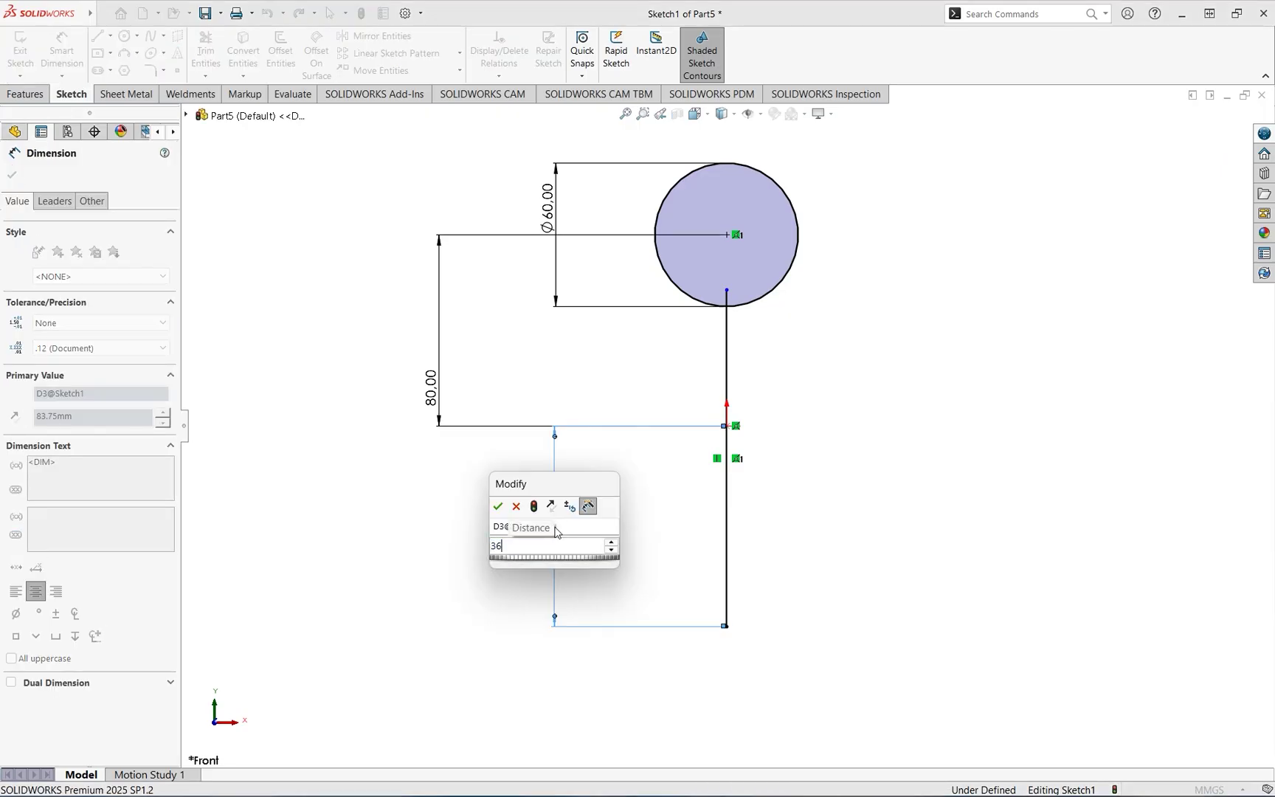
key(Return)
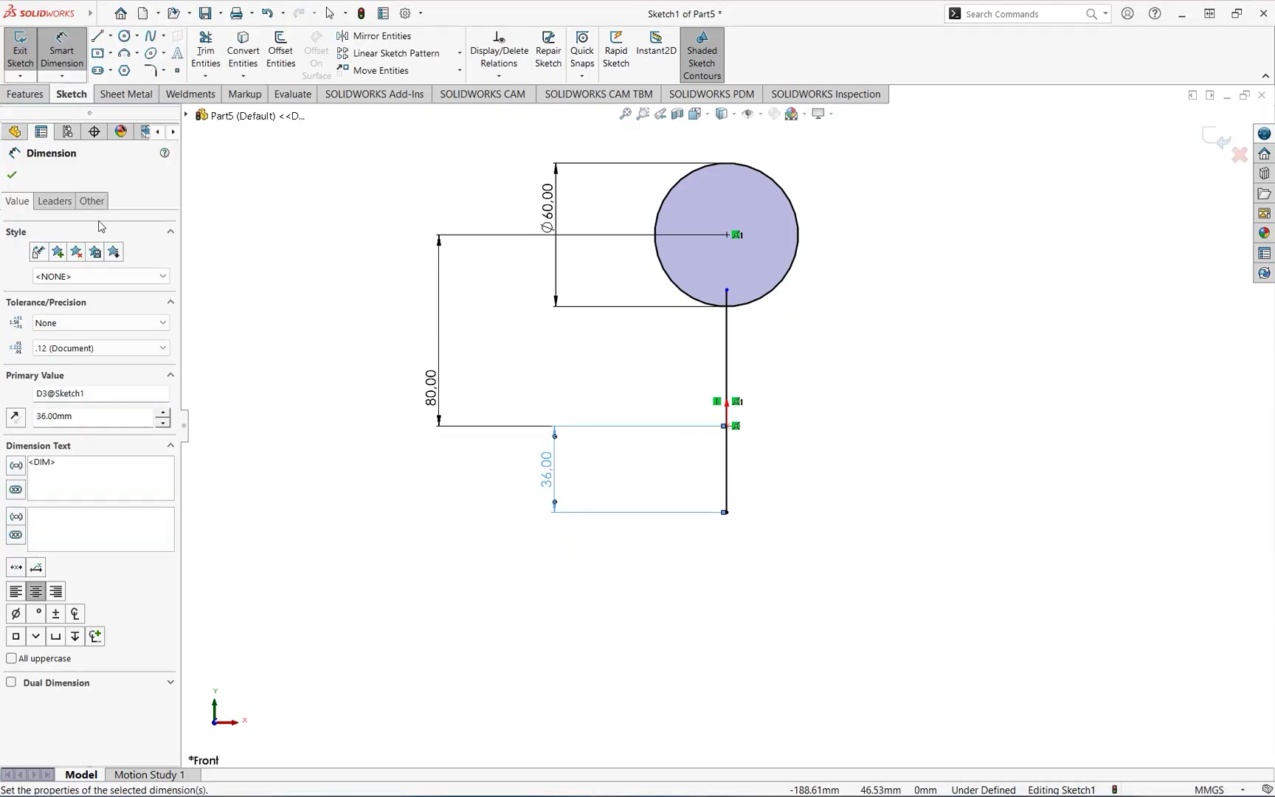
- Draw a horizontal midpoint line centred on the vertical line's bottom end
click(111, 37)
click(127, 86)
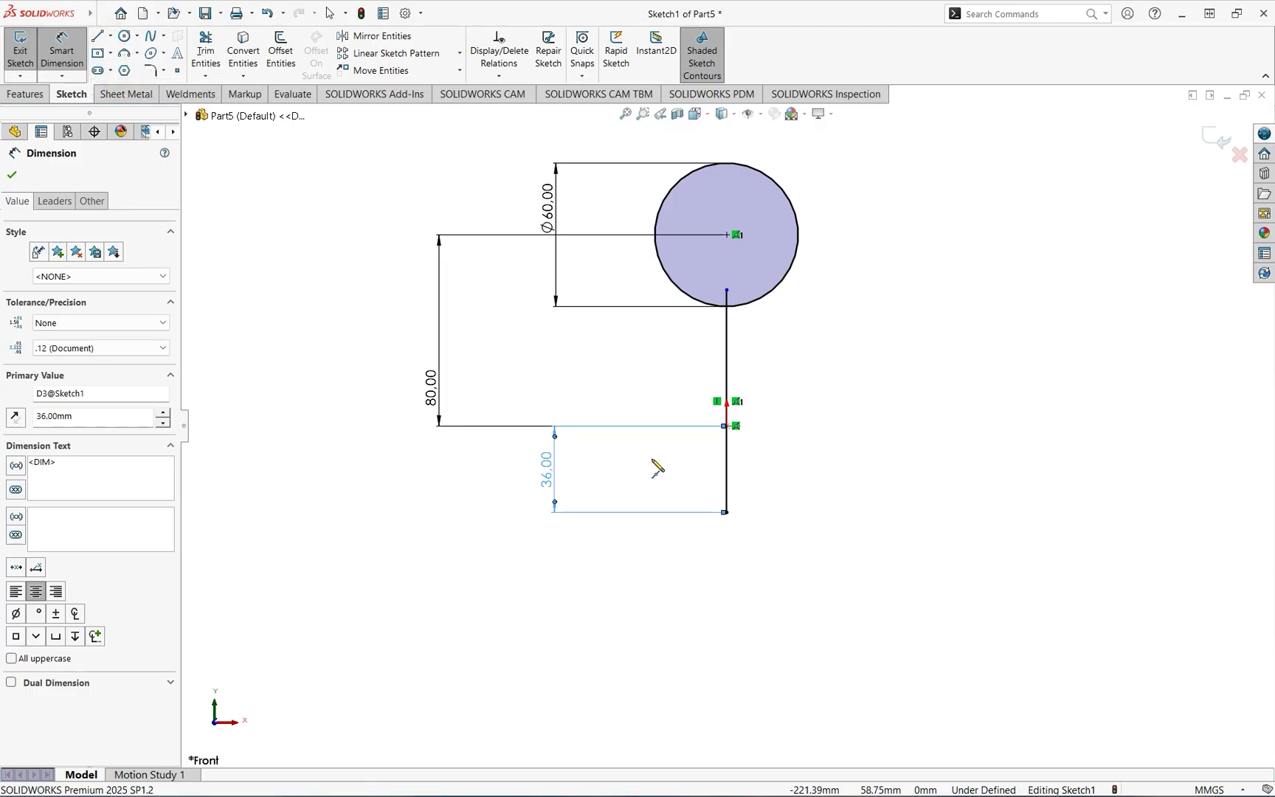
drag(727, 511, 810, 512)
right_click(811, 444)
click(834, 454)
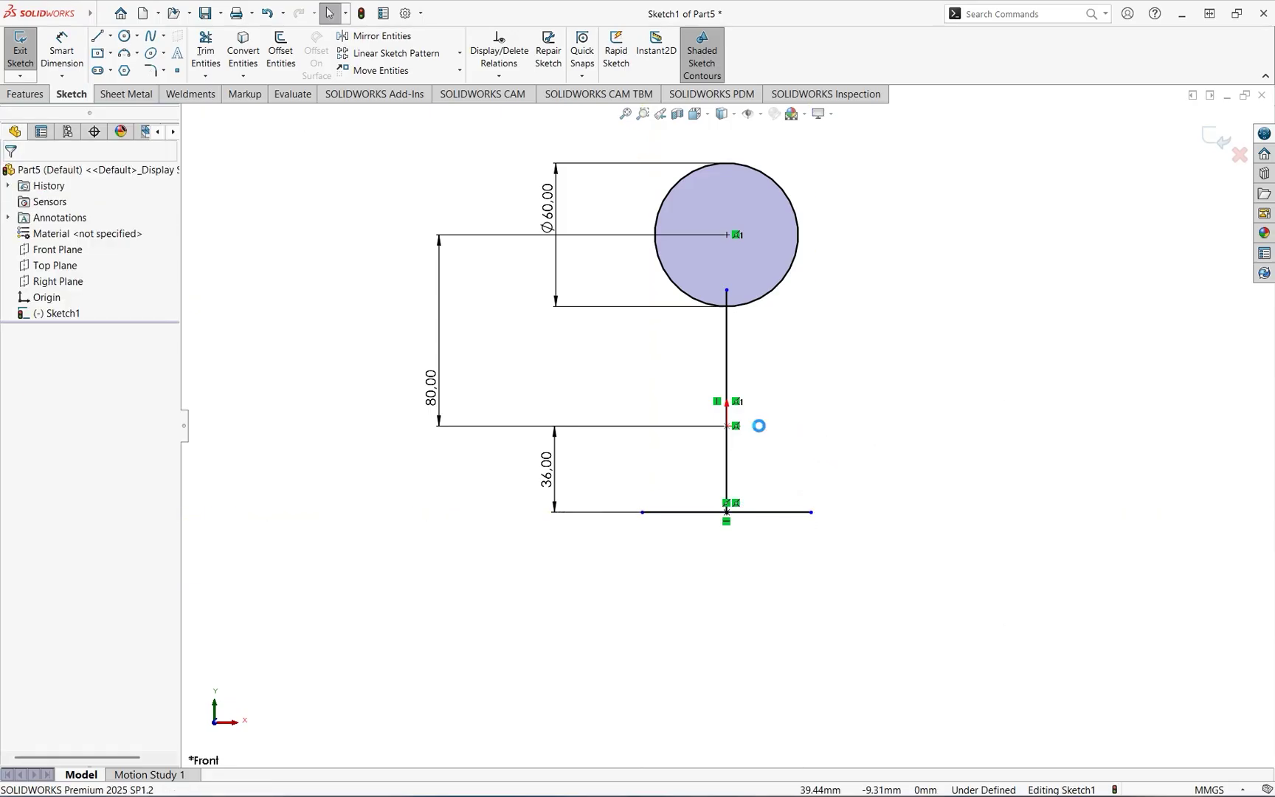
- Dimension the horizontal base line to 60 mm long
click(59, 59)
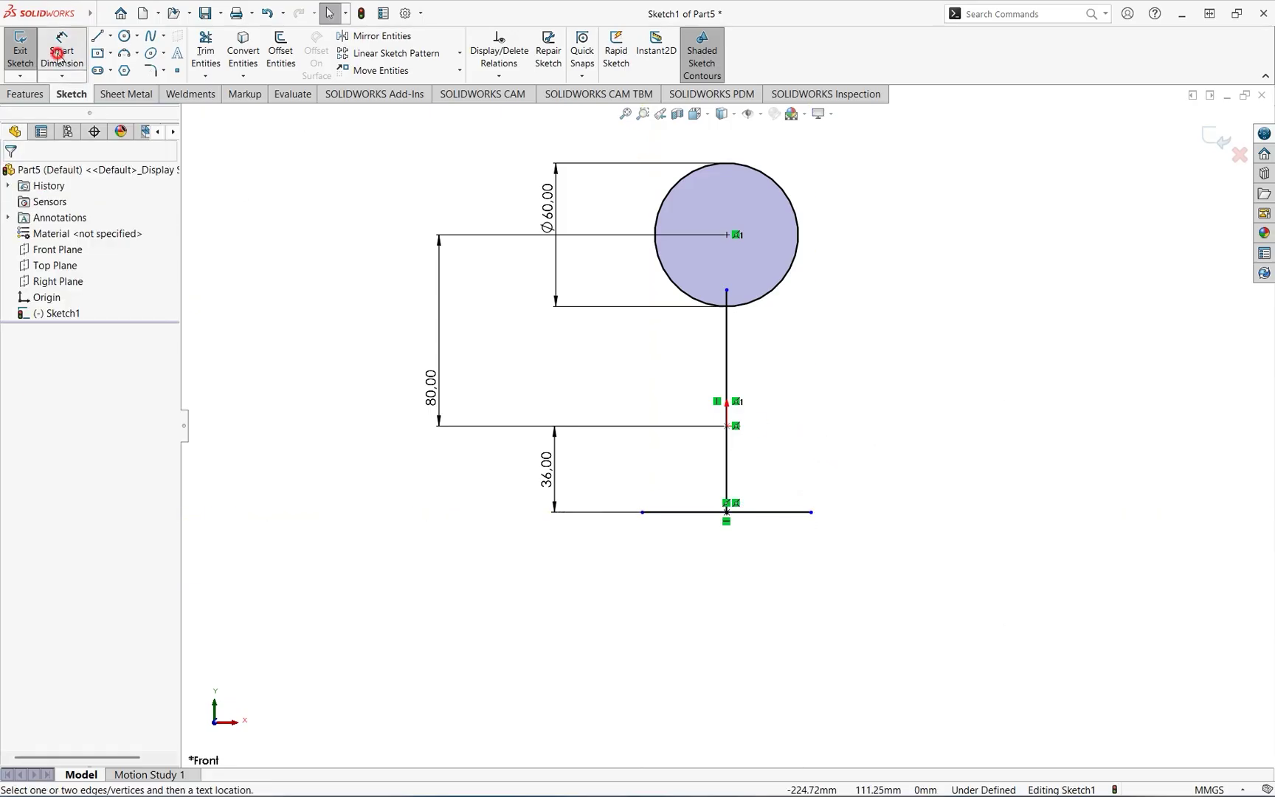
click(680, 517)
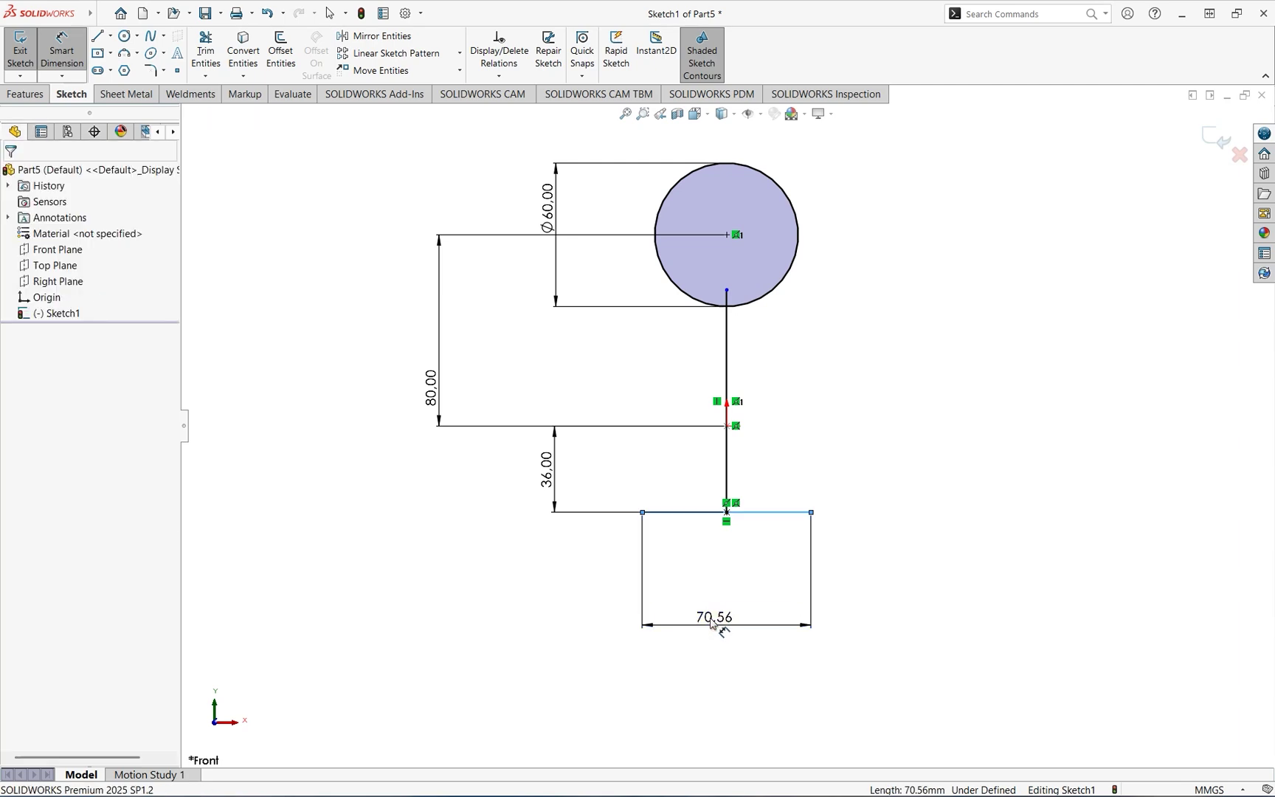
click(713, 623)
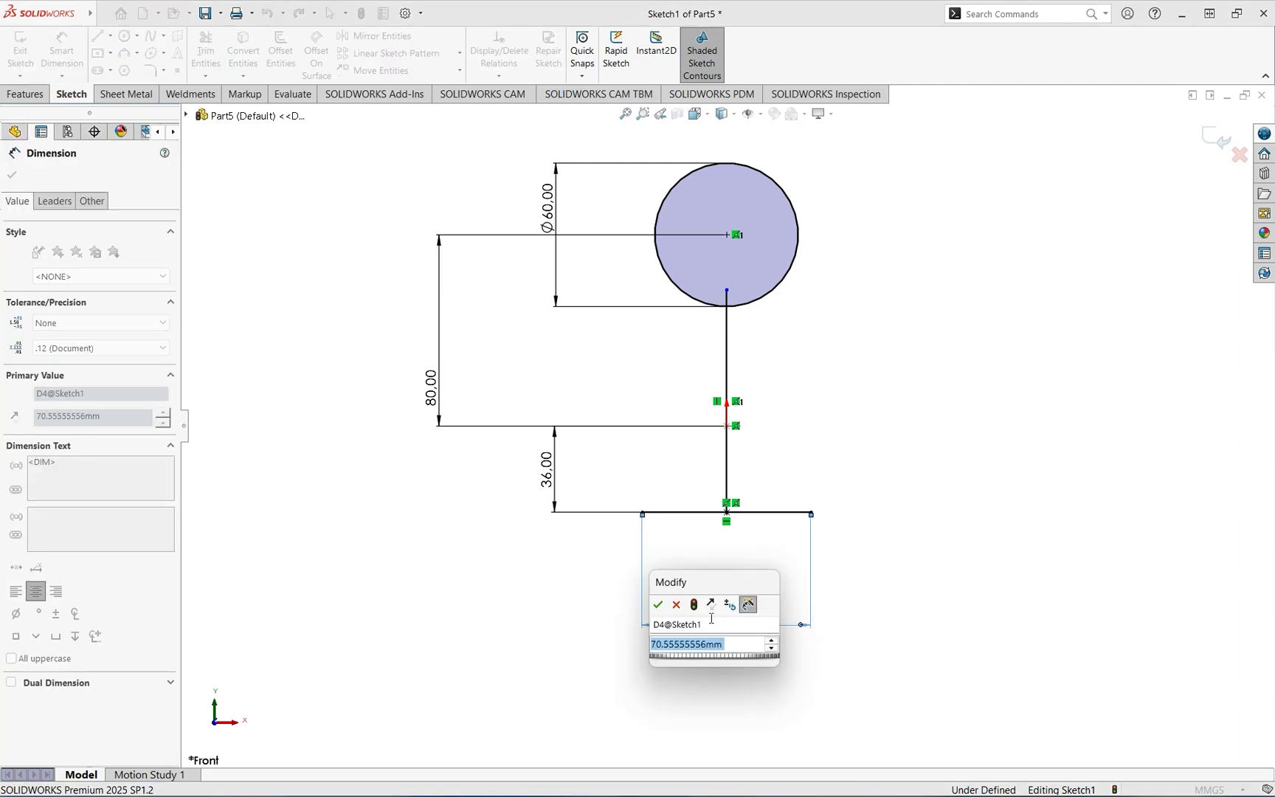
text(90)
key(Return)
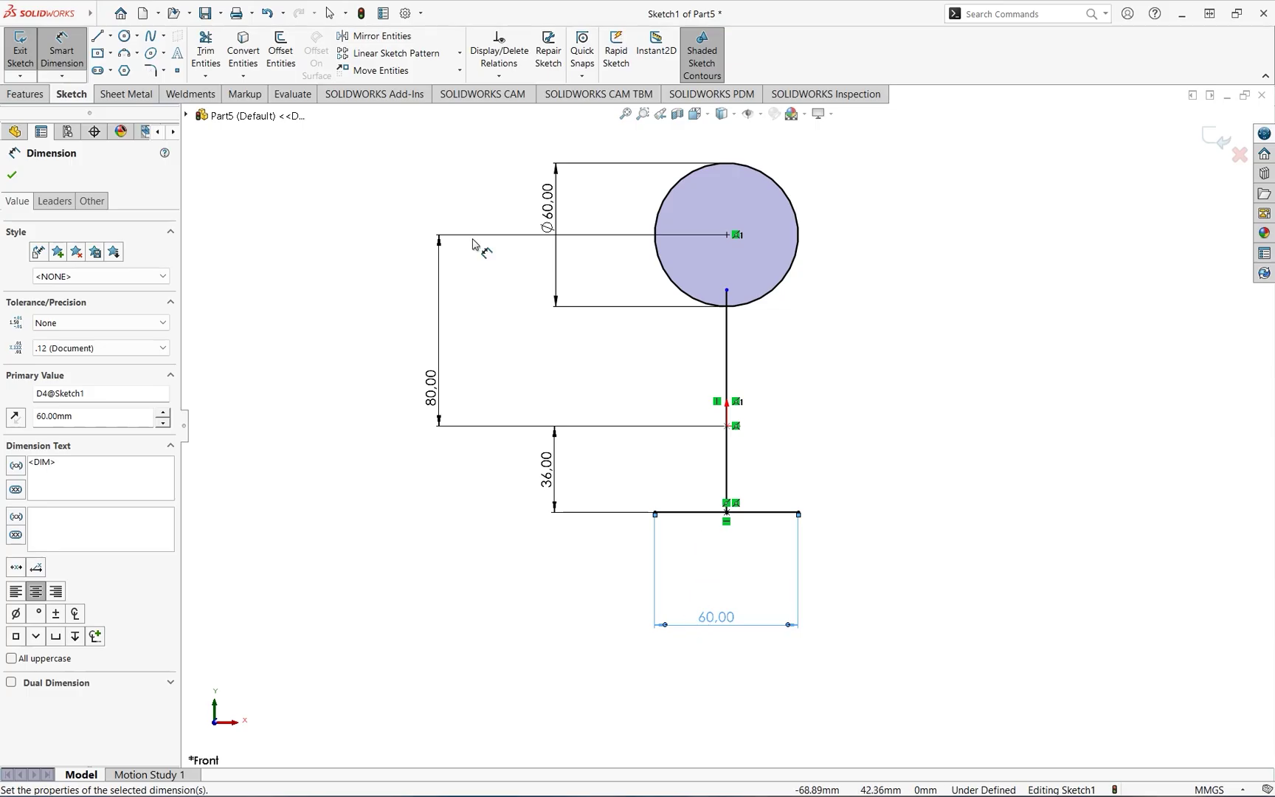
click(98, 42)
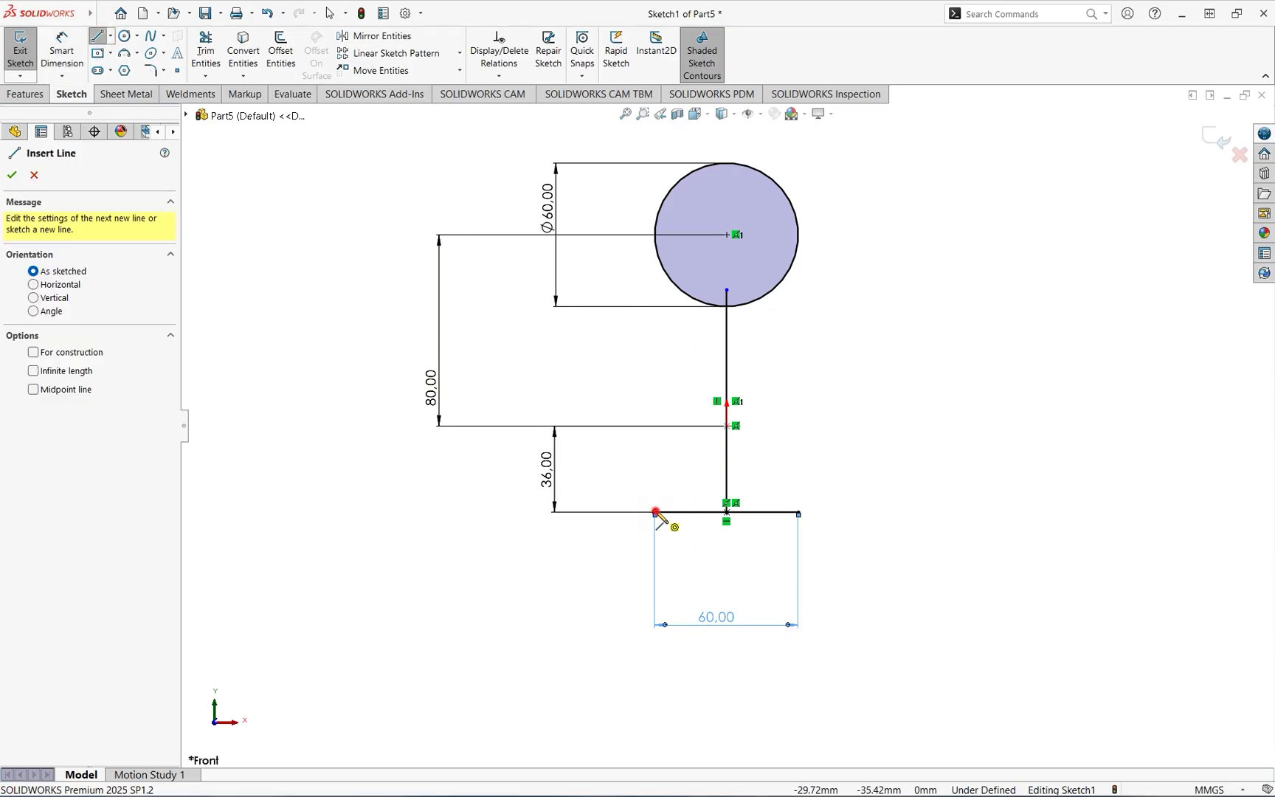
- Draw a vertical line from the base line's left end up to the circle's left point
click(655, 512)
click(654, 235)
right_click(619, 273)
click(640, 289)
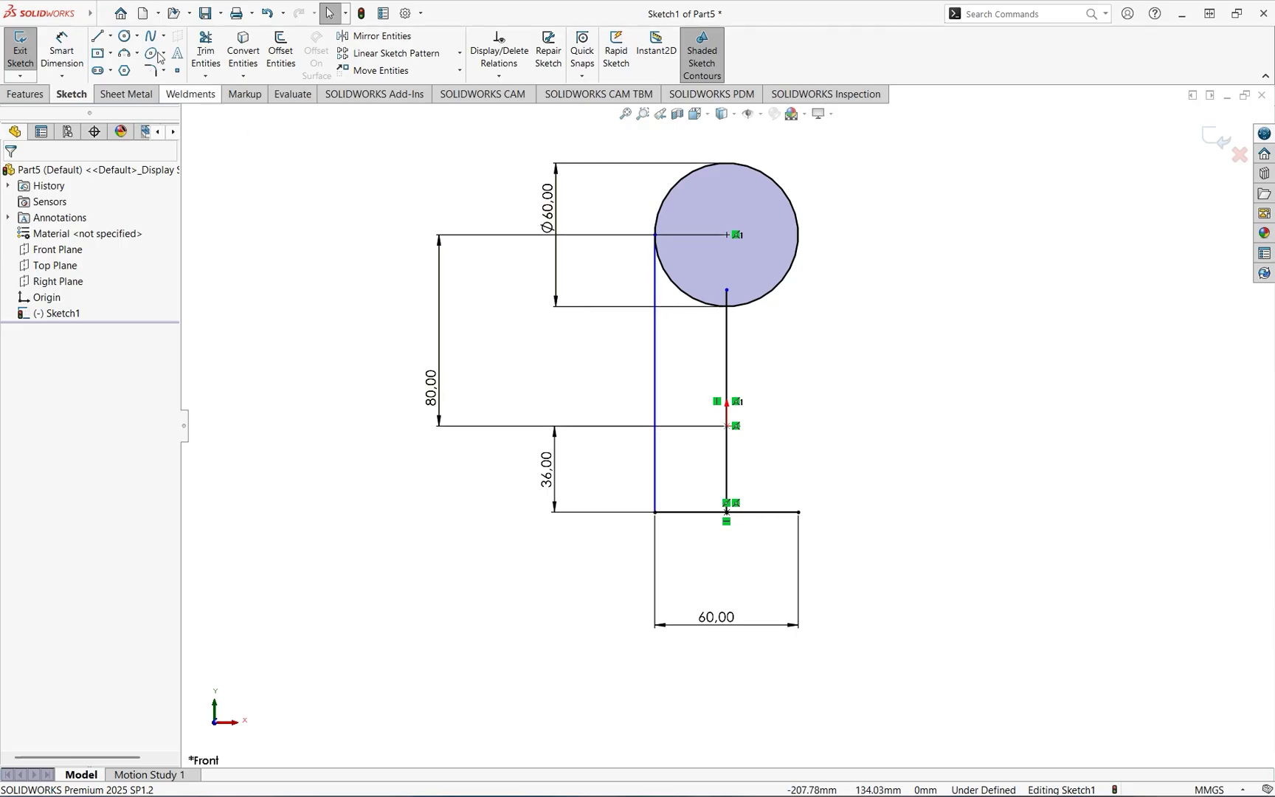
- Draw a horizontal line at origin height, then down to the base line's right end
click(96, 35)
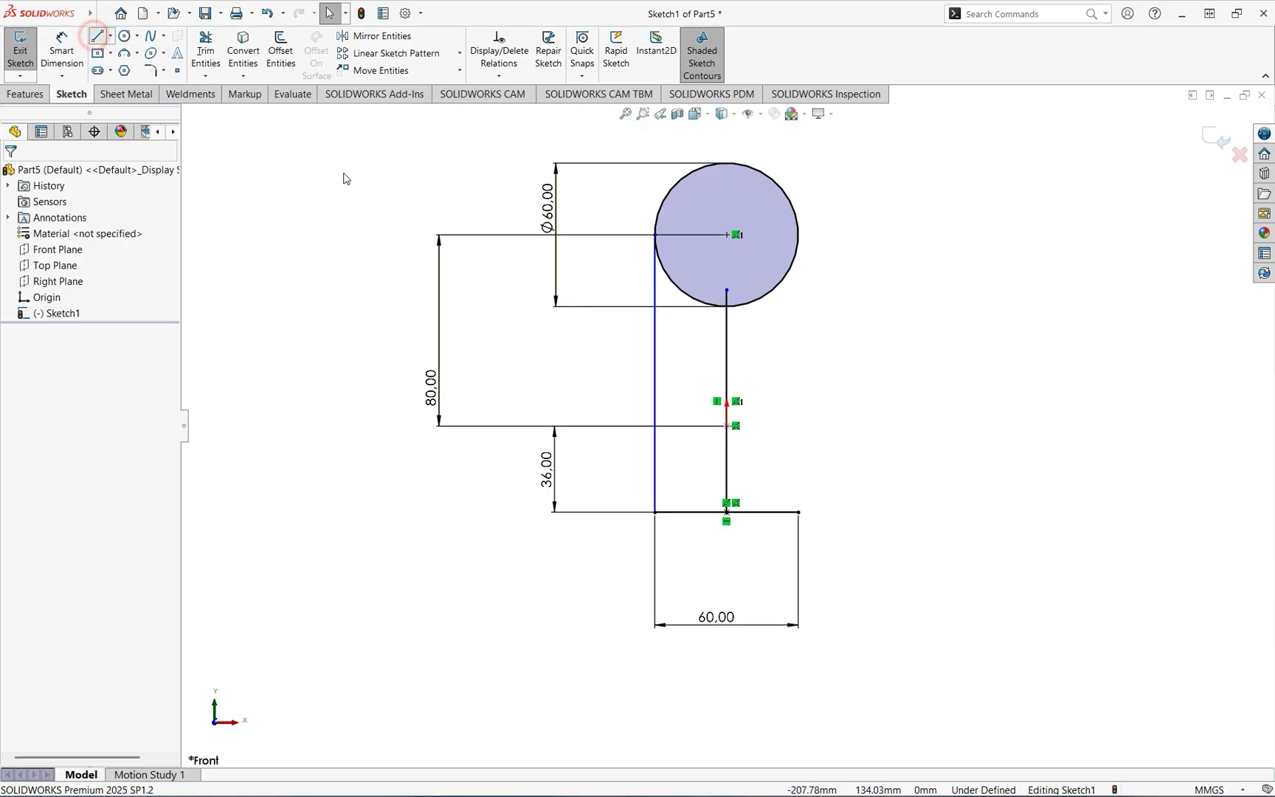
click(727, 426)
click(798, 425)
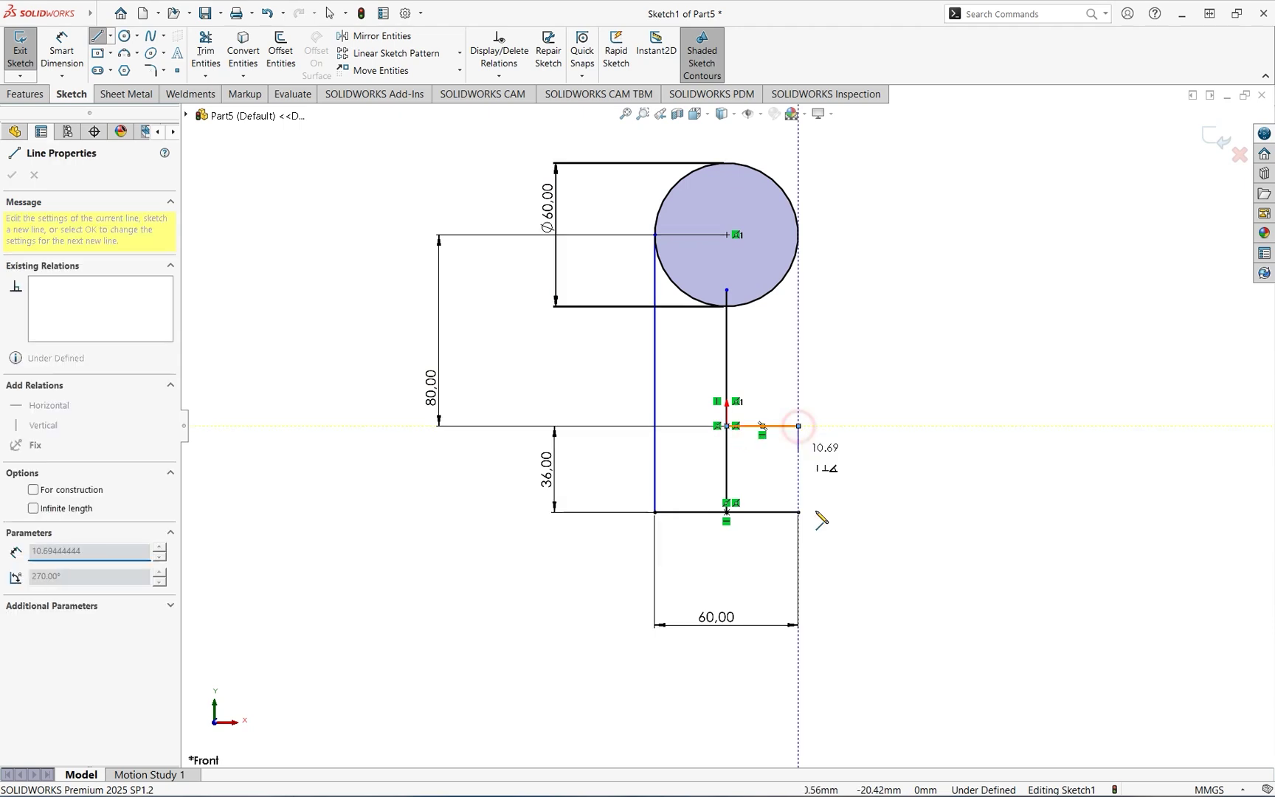
click(799, 512)
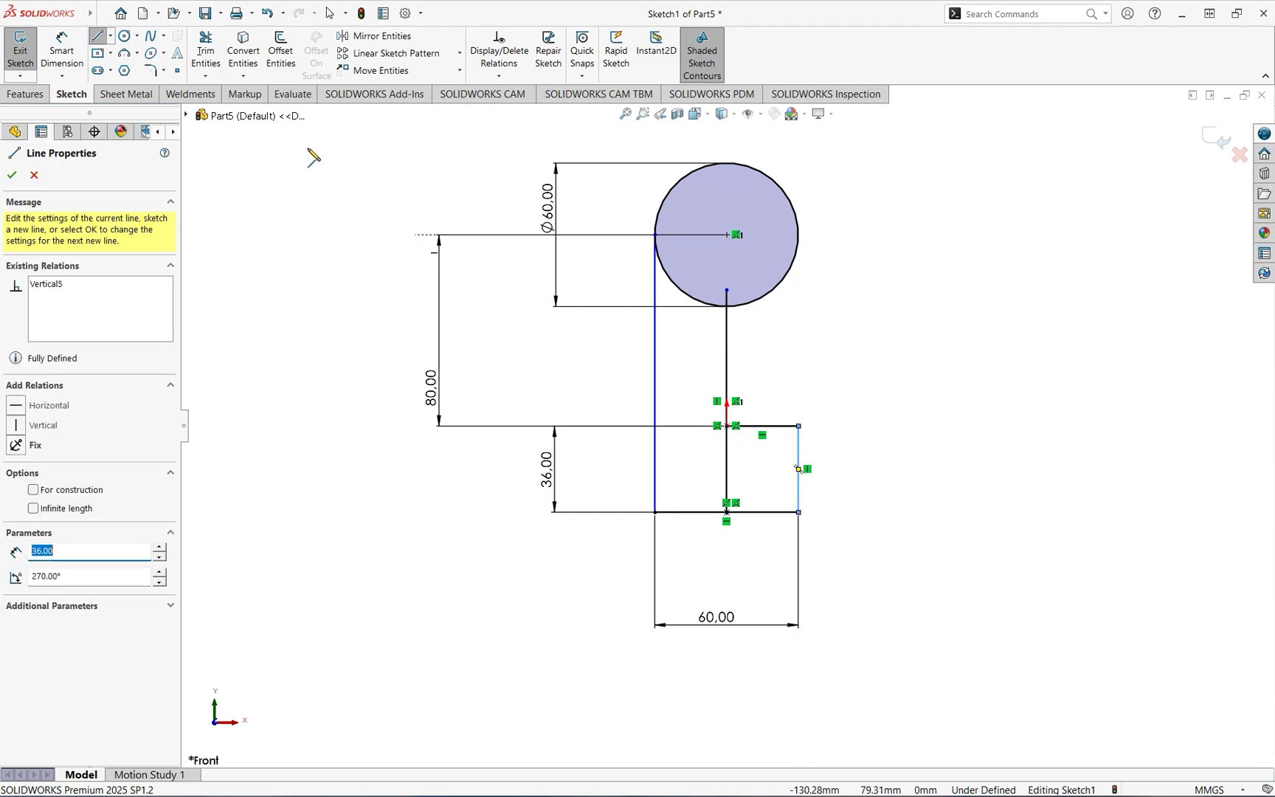
- Trim the centre line's lower segment and leftover stub, deleting its 36 mm dimension
click(211, 47)
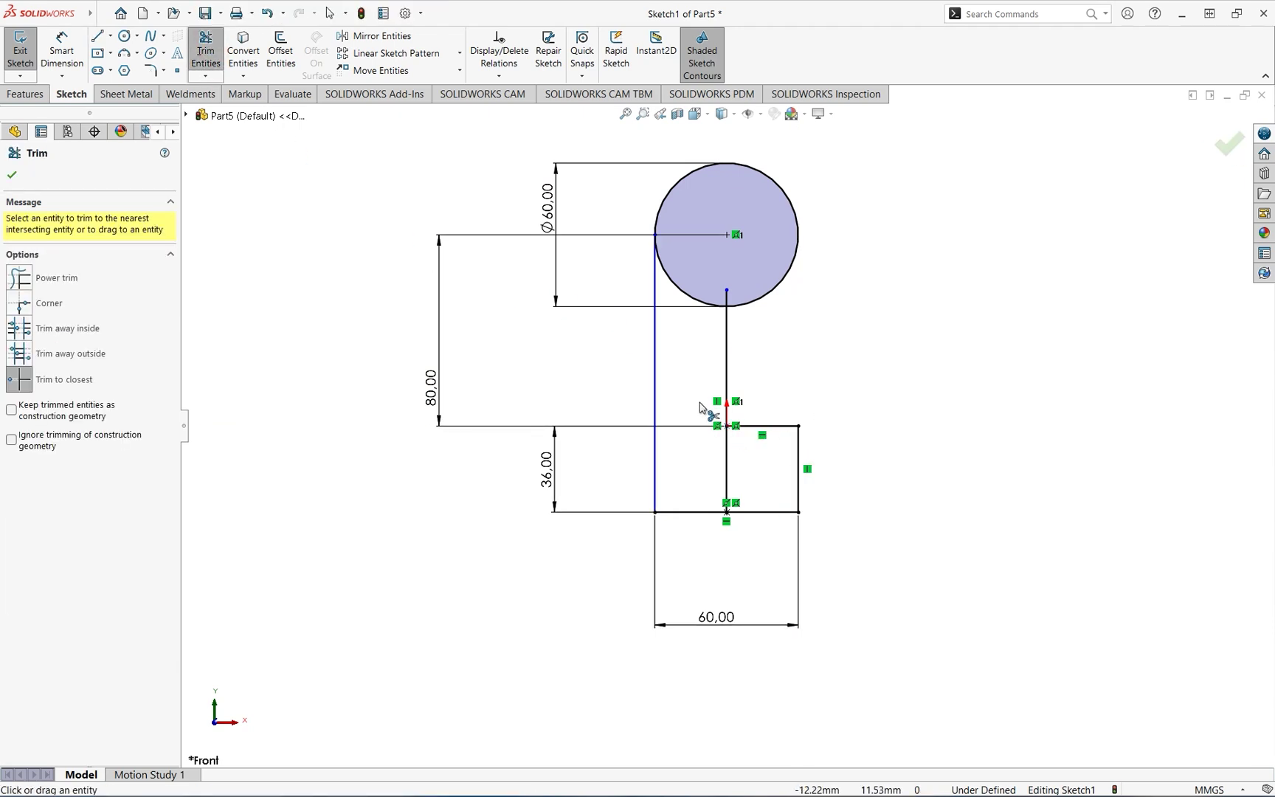
click(727, 464)
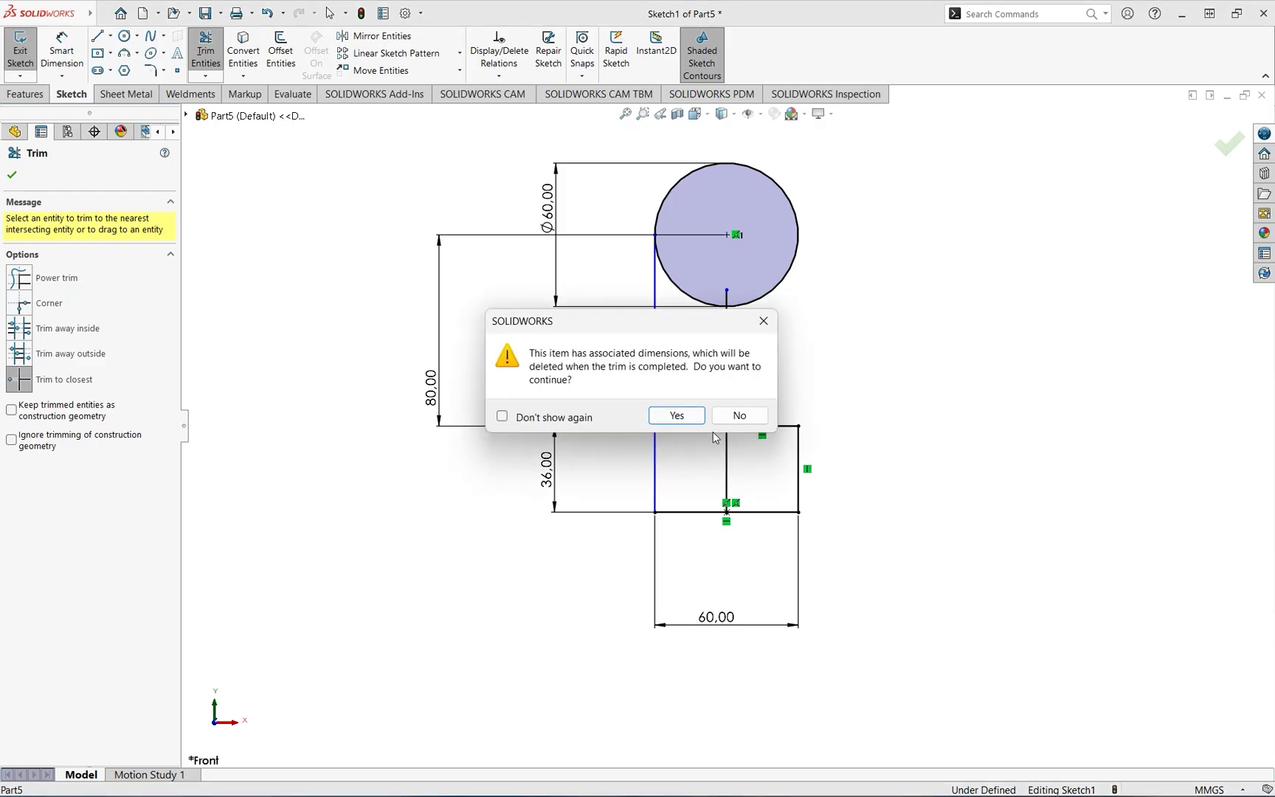
click(686, 416)
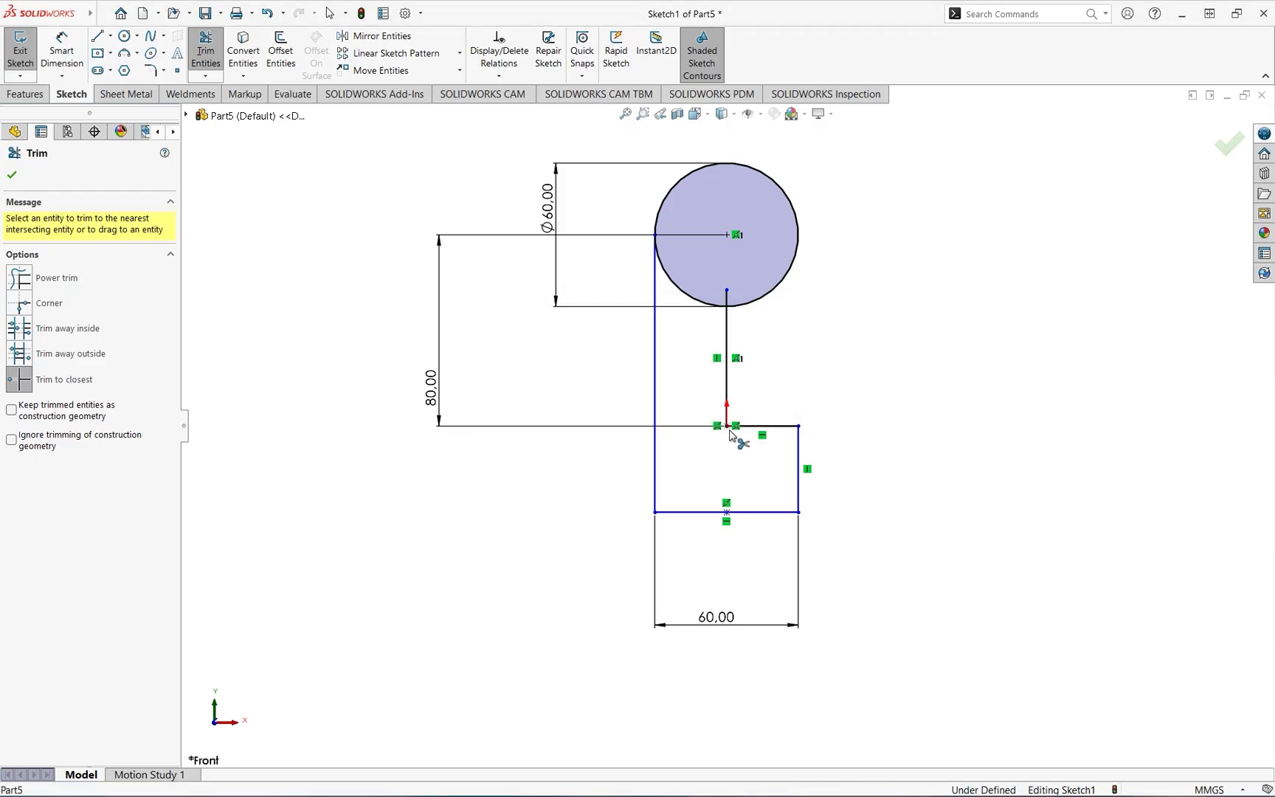
click(724, 298)
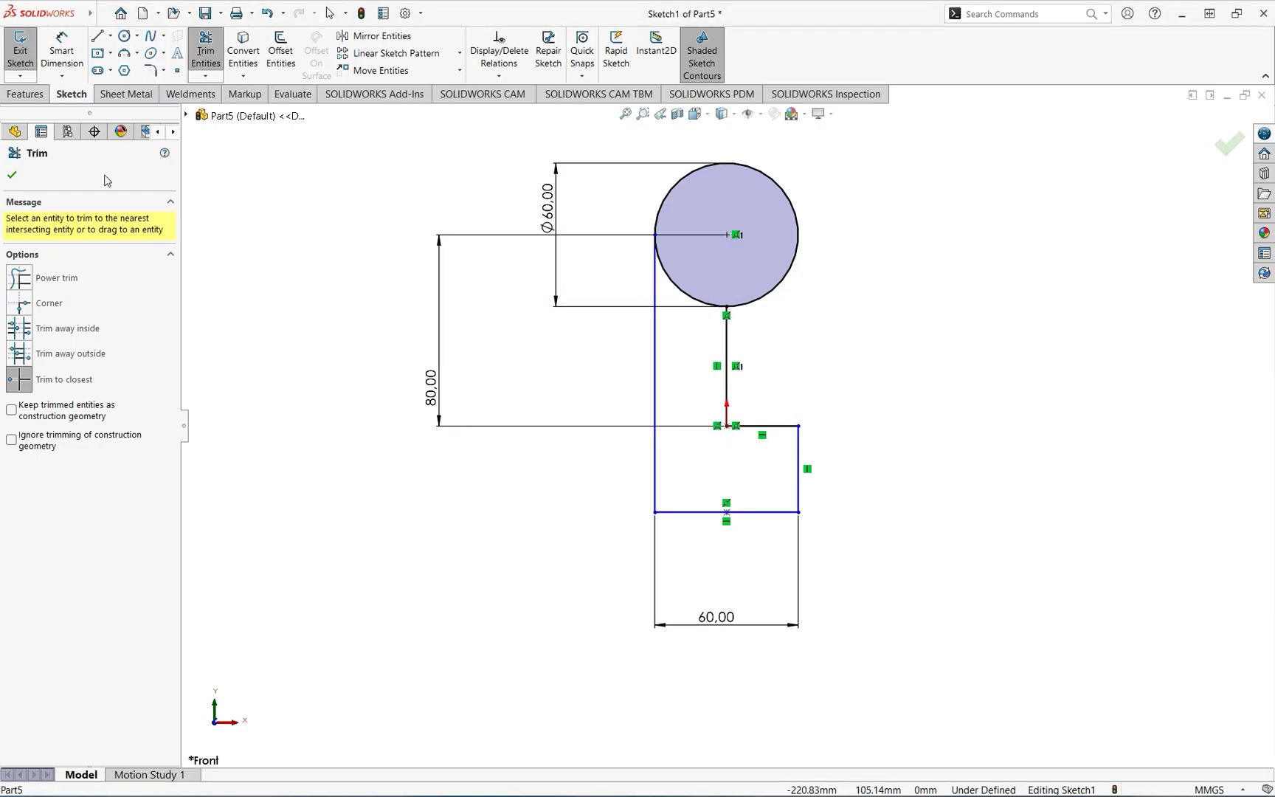
click(12, 176)
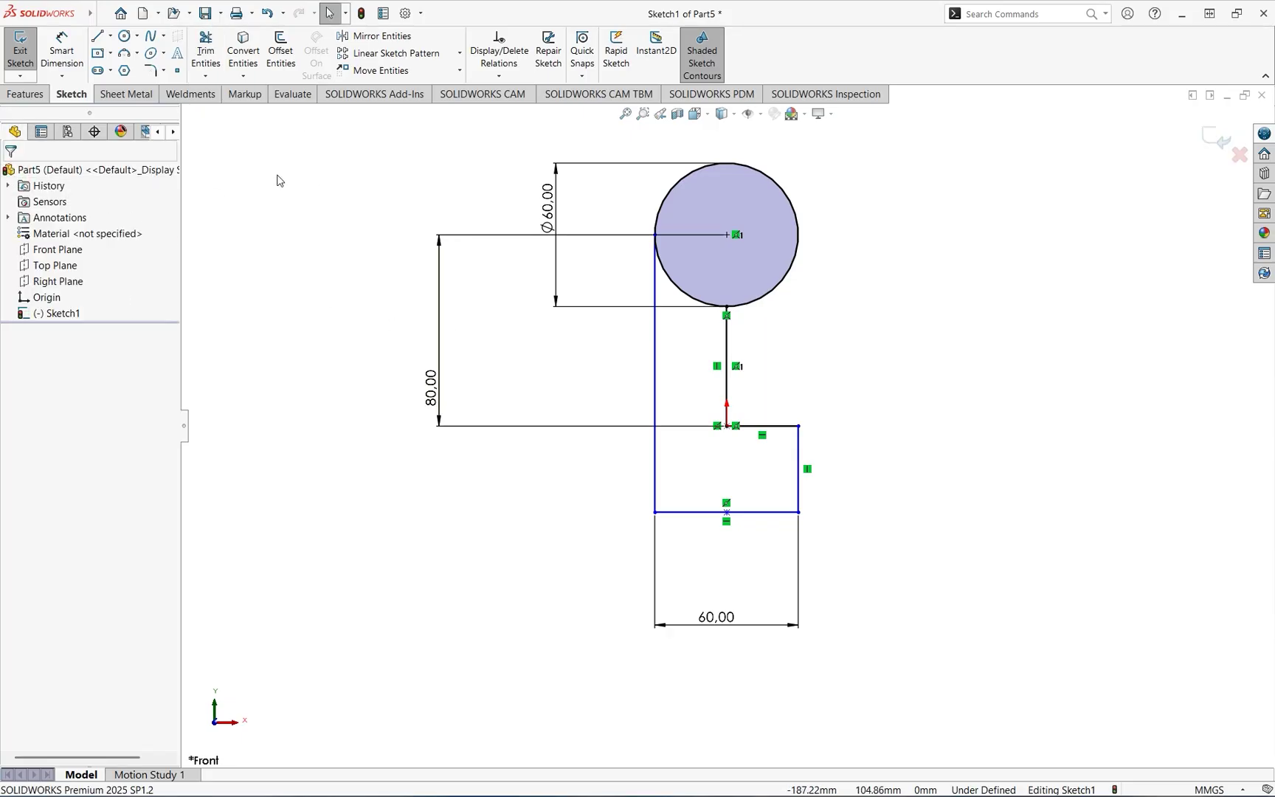
click(62, 50)
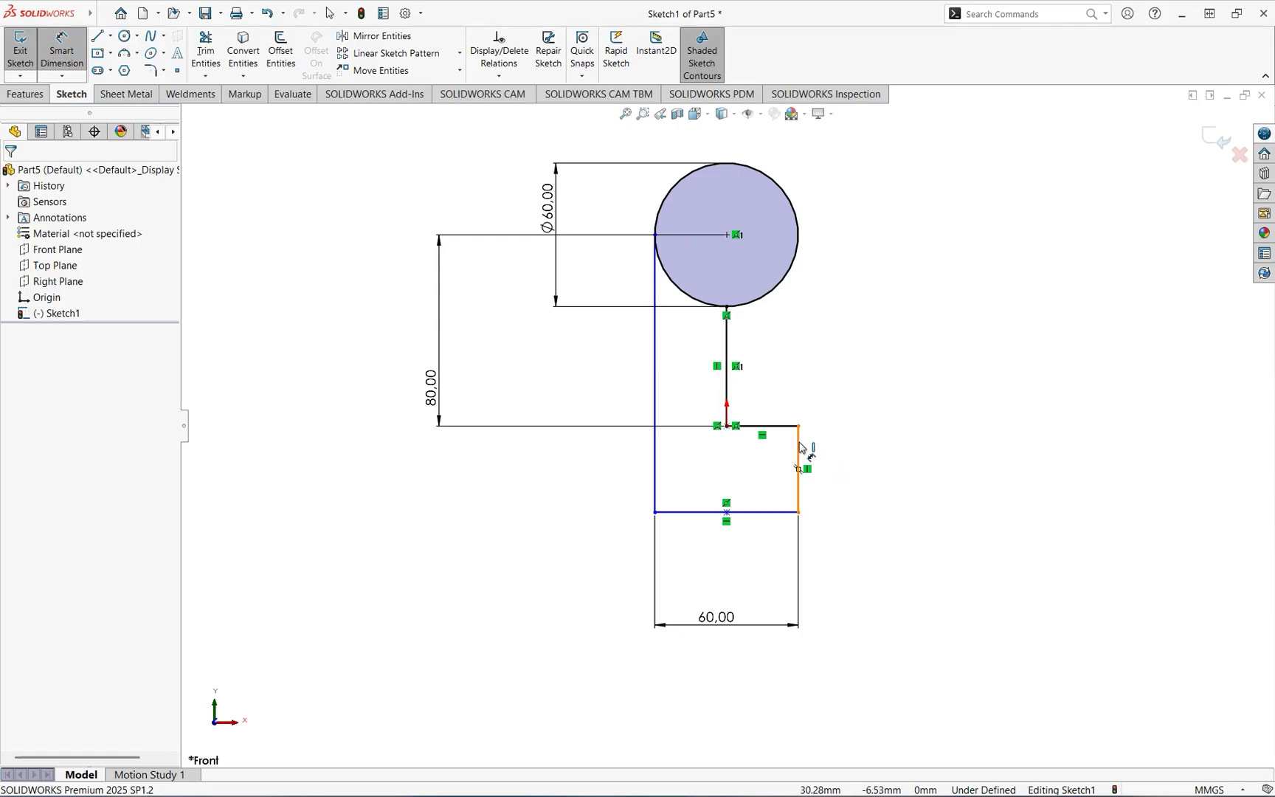
- Dimension the bottom edge to the top-edge midpoint as 36 mm height
click(694, 513)
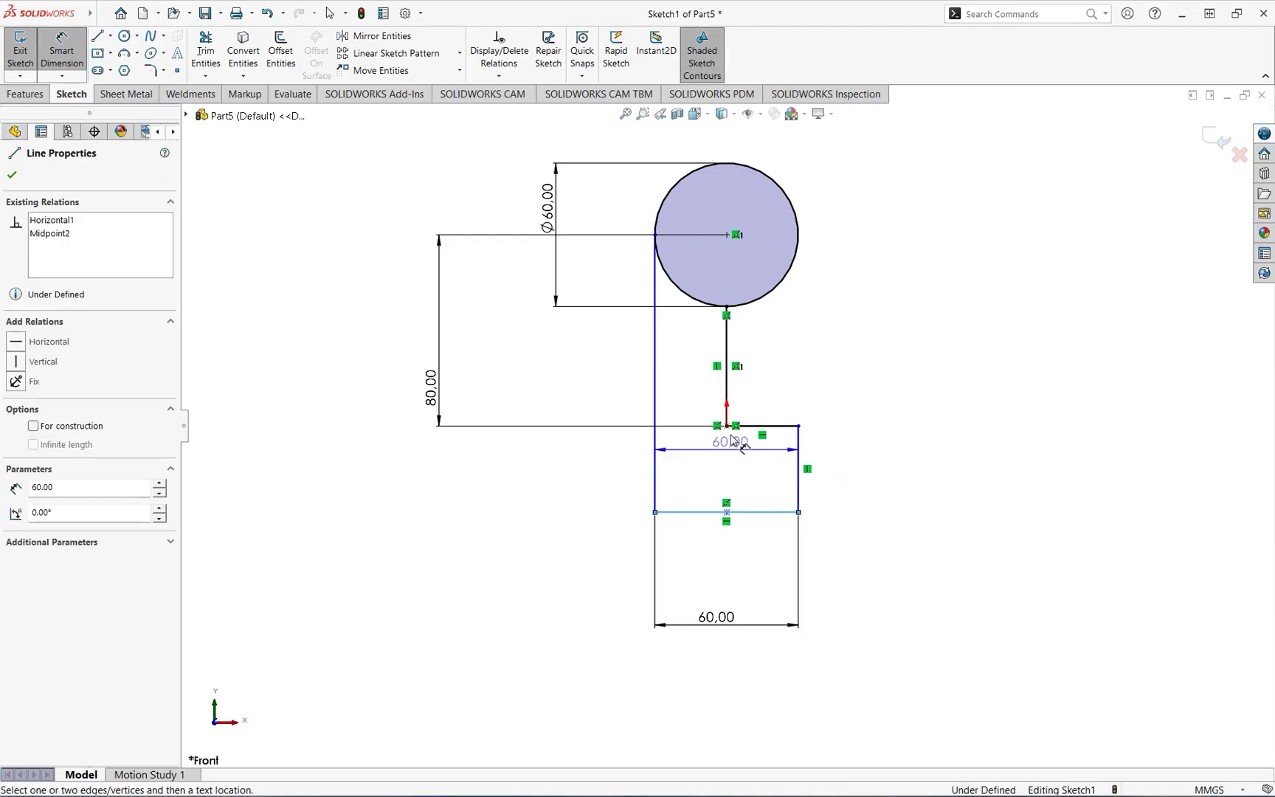
click(727, 426)
click(581, 466)
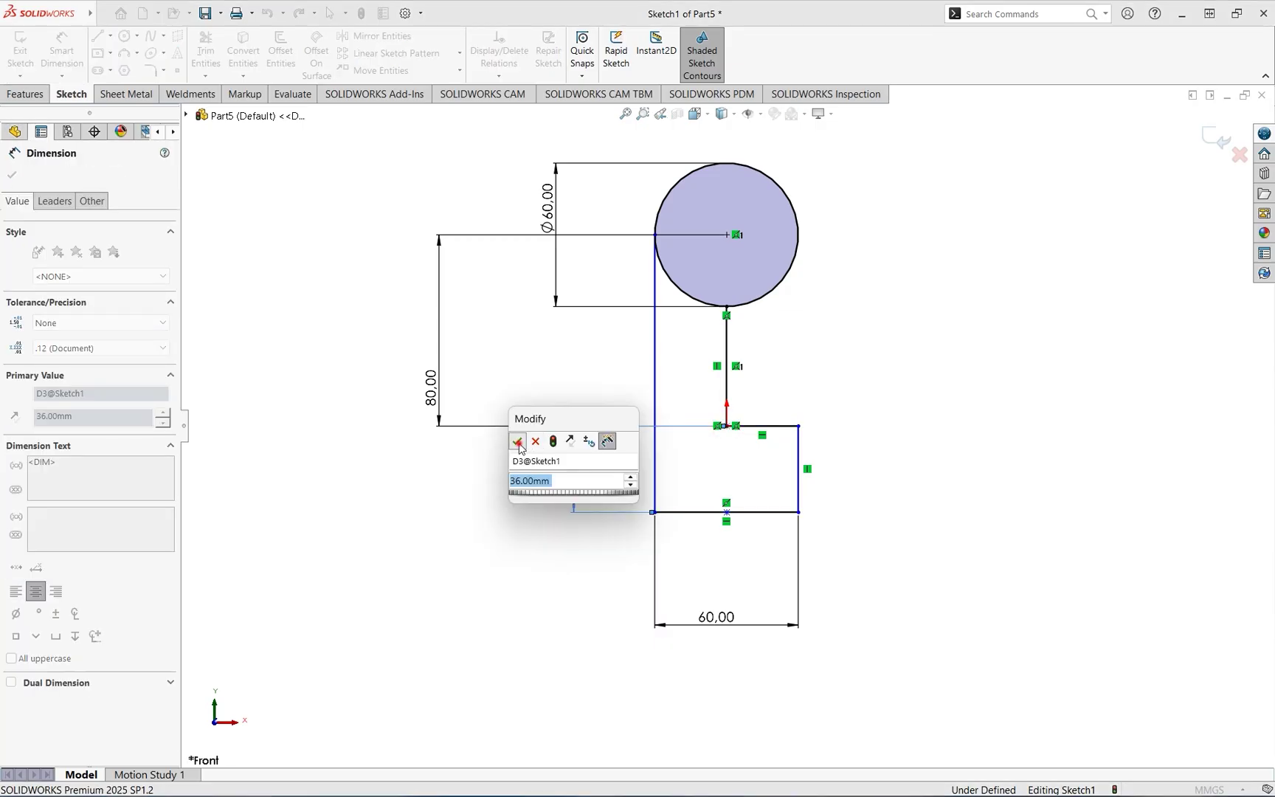
click(518, 442)
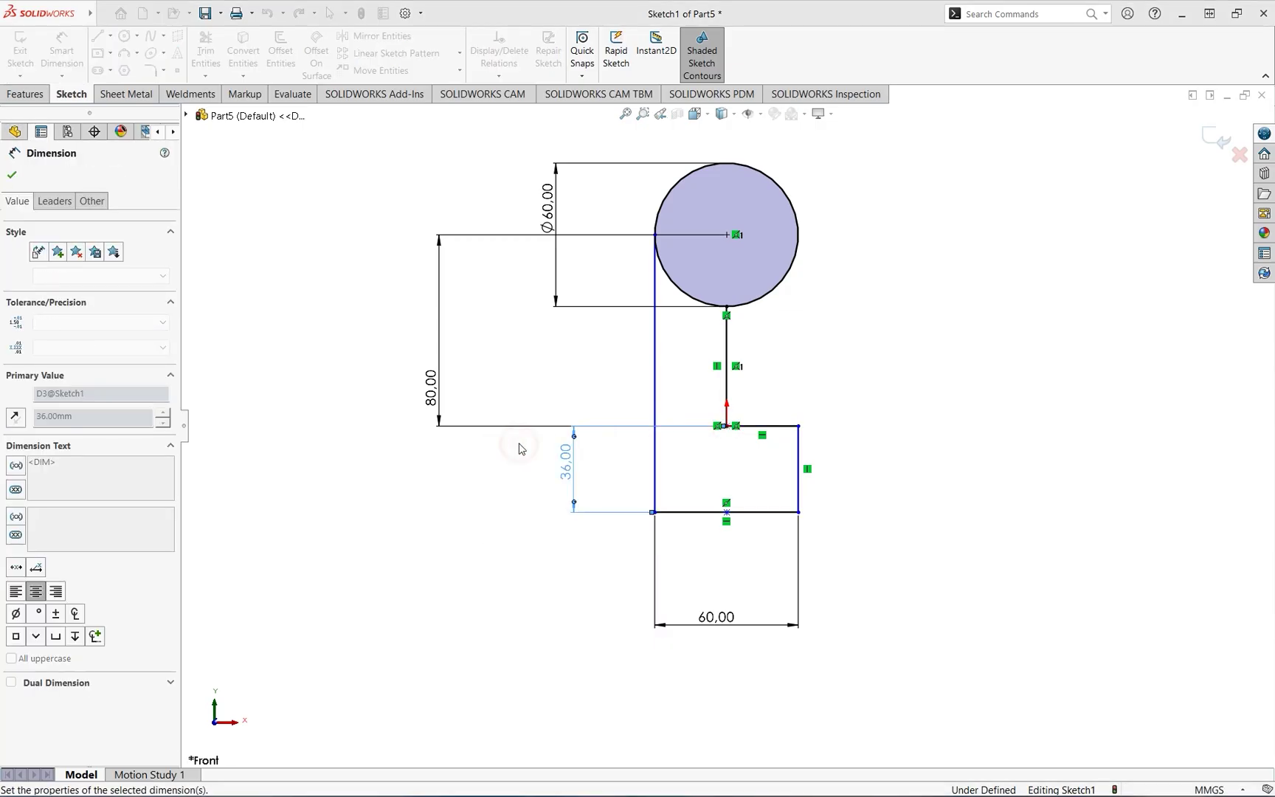
click(10, 177)
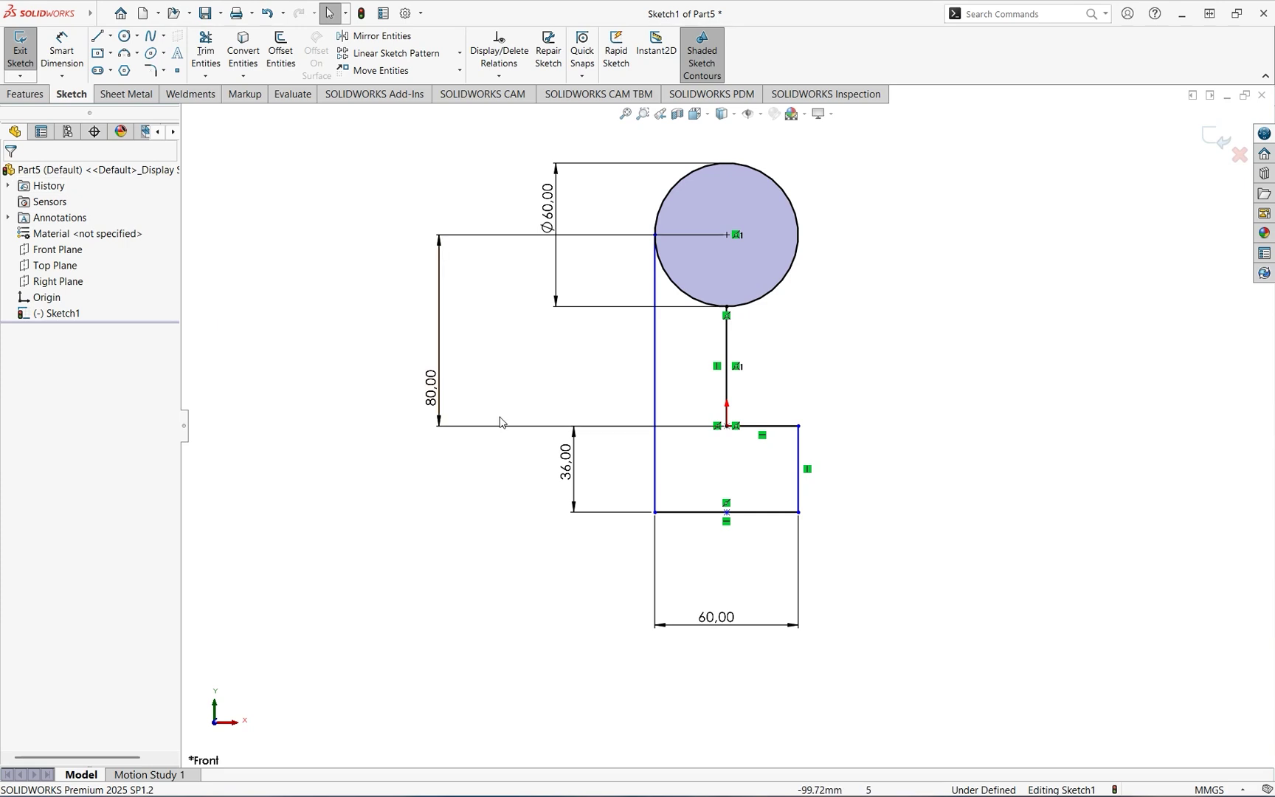
click(455, 499)
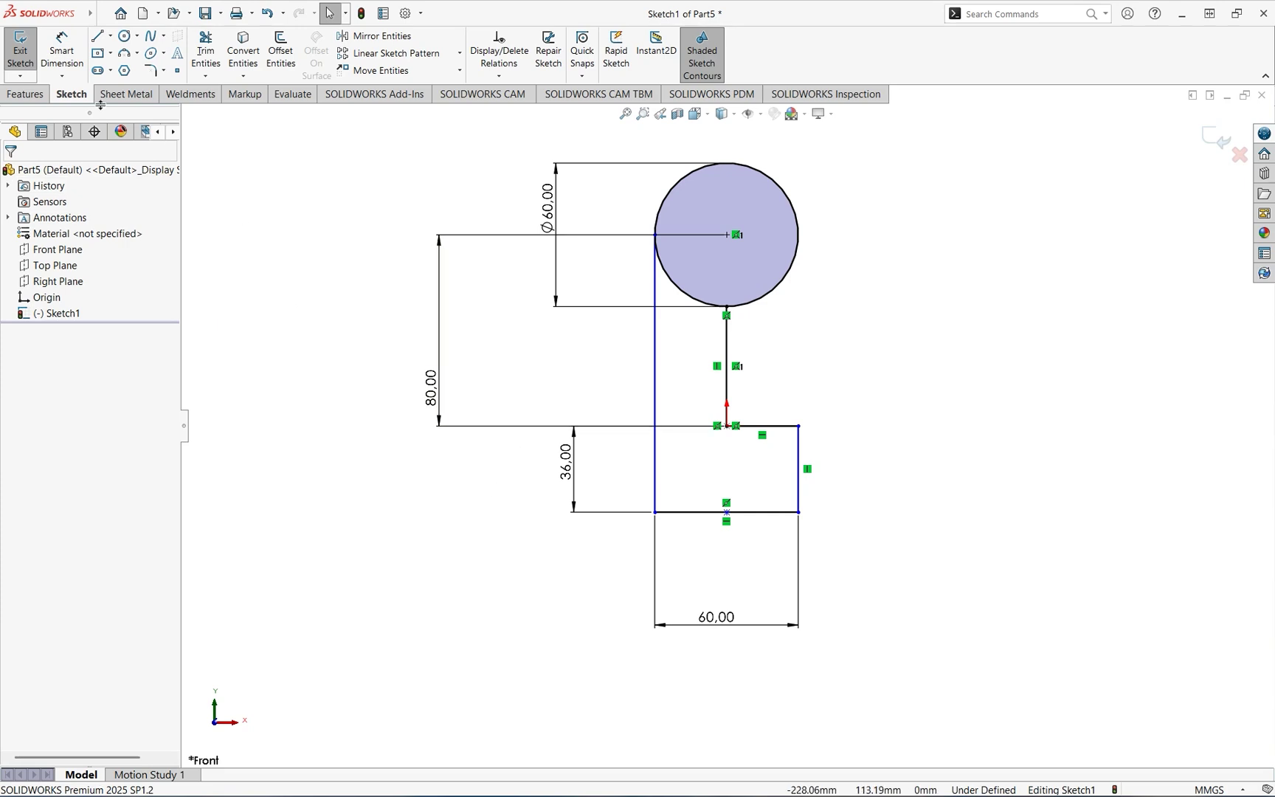
- Dimension the left side line 30 mm from the vertical centre line
click(62, 46)
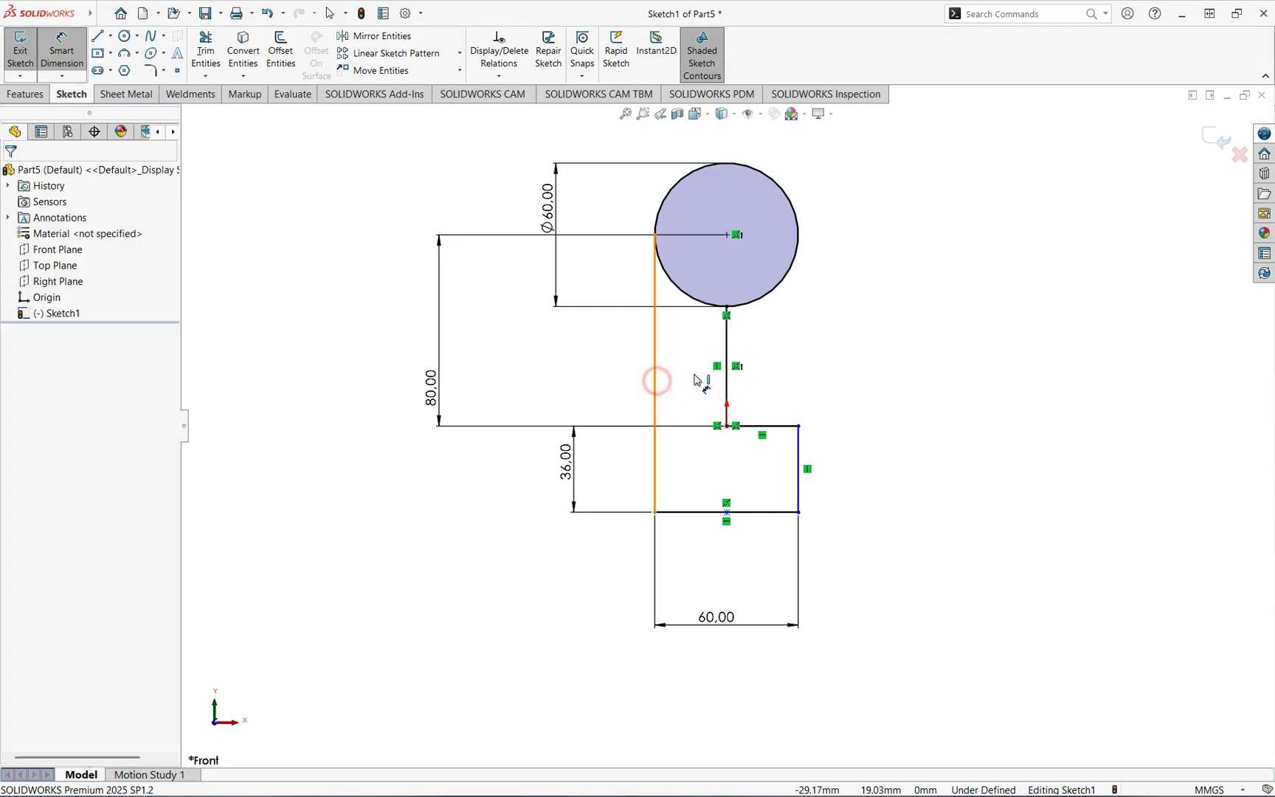
click(655, 378)
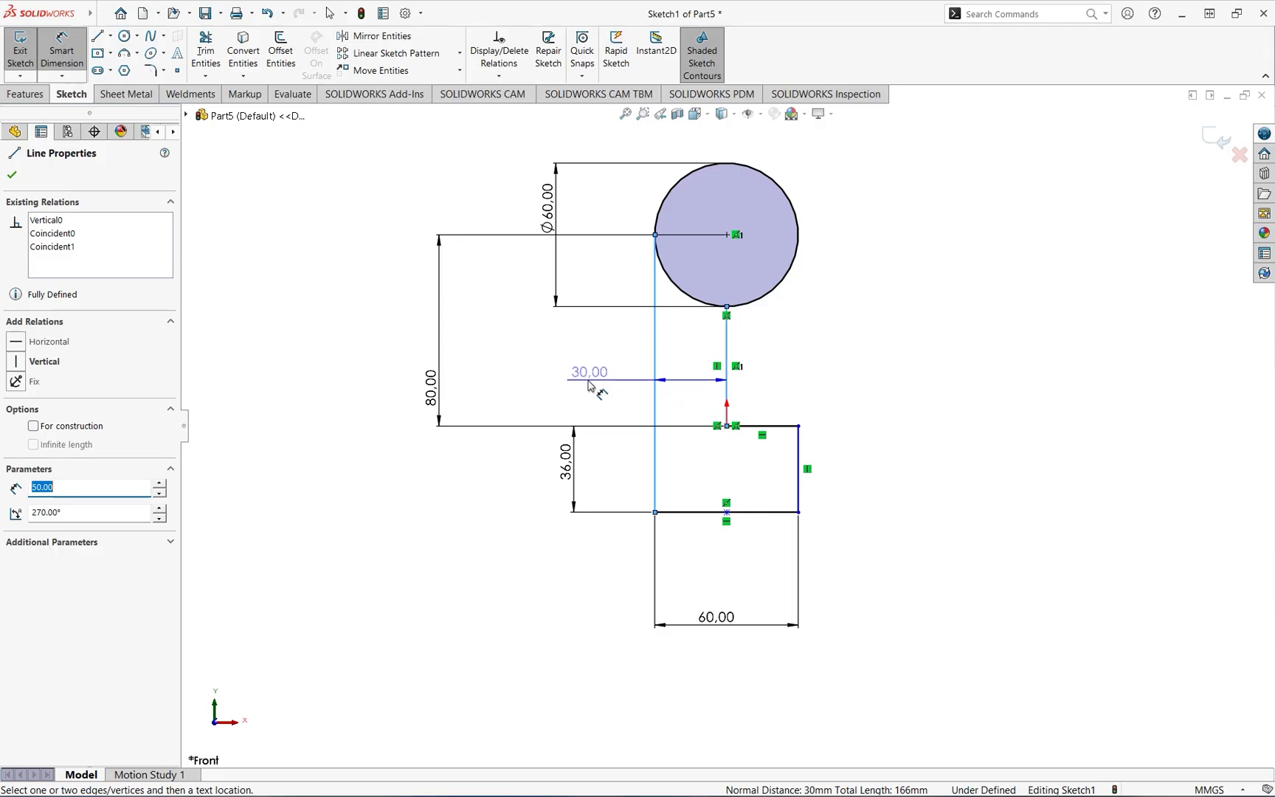
click(607, 383)
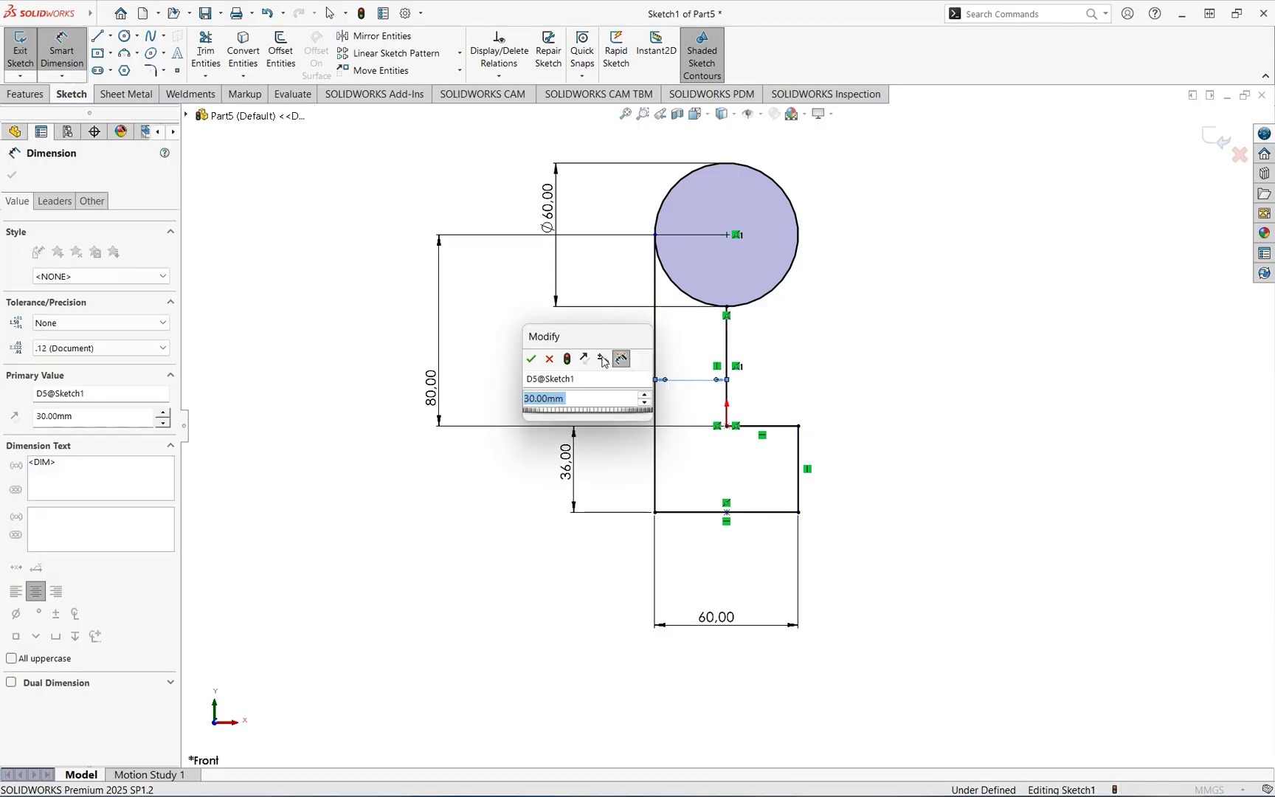
click(532, 359)
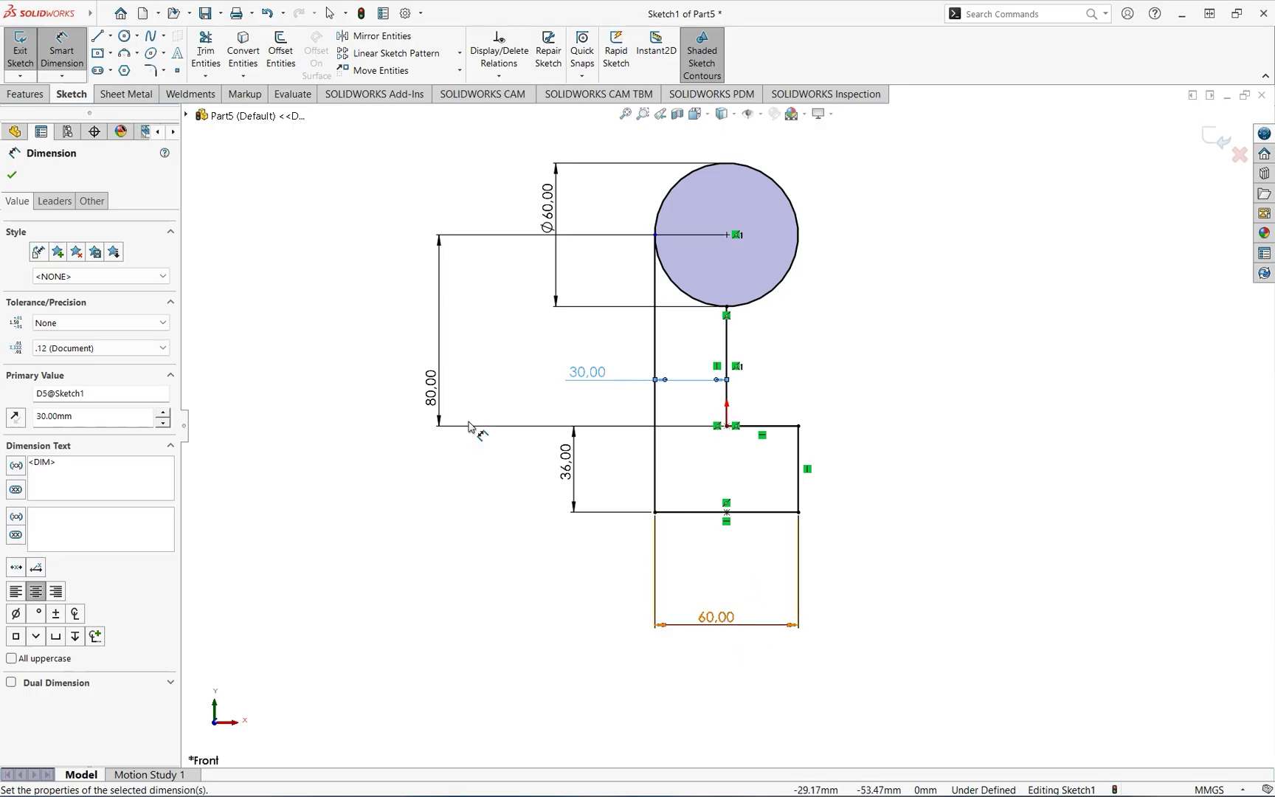
click(11, 175)
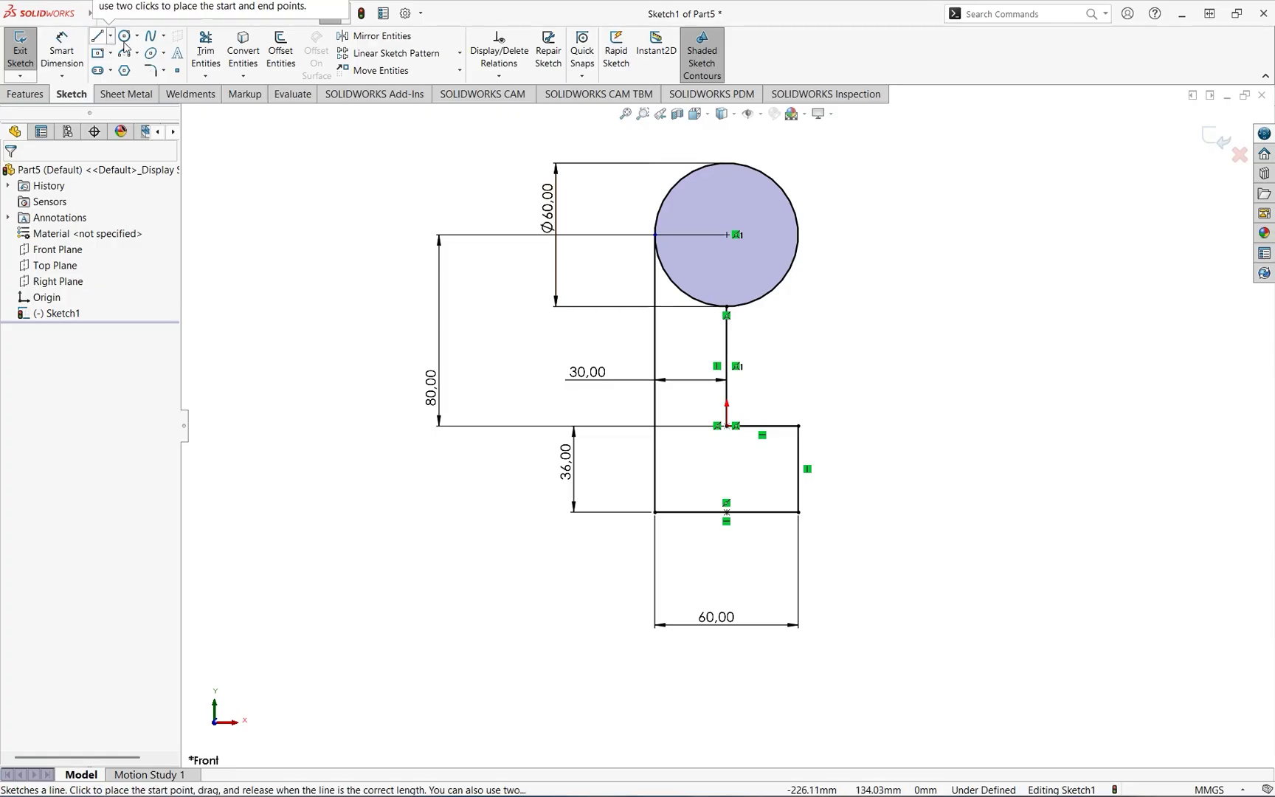
click(205, 76)
- Extend the centre line through the circle, then trim the circle's right half and lower arc
click(244, 110)
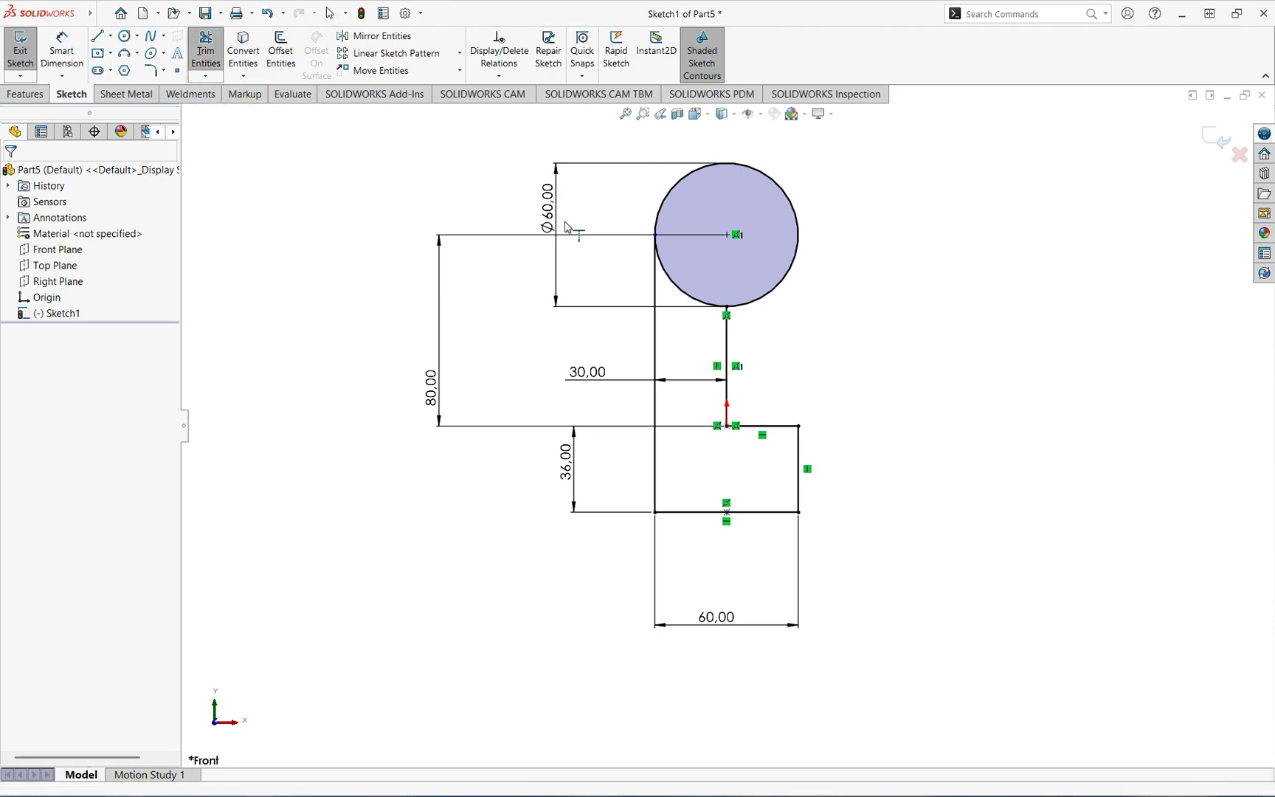
click(727, 330)
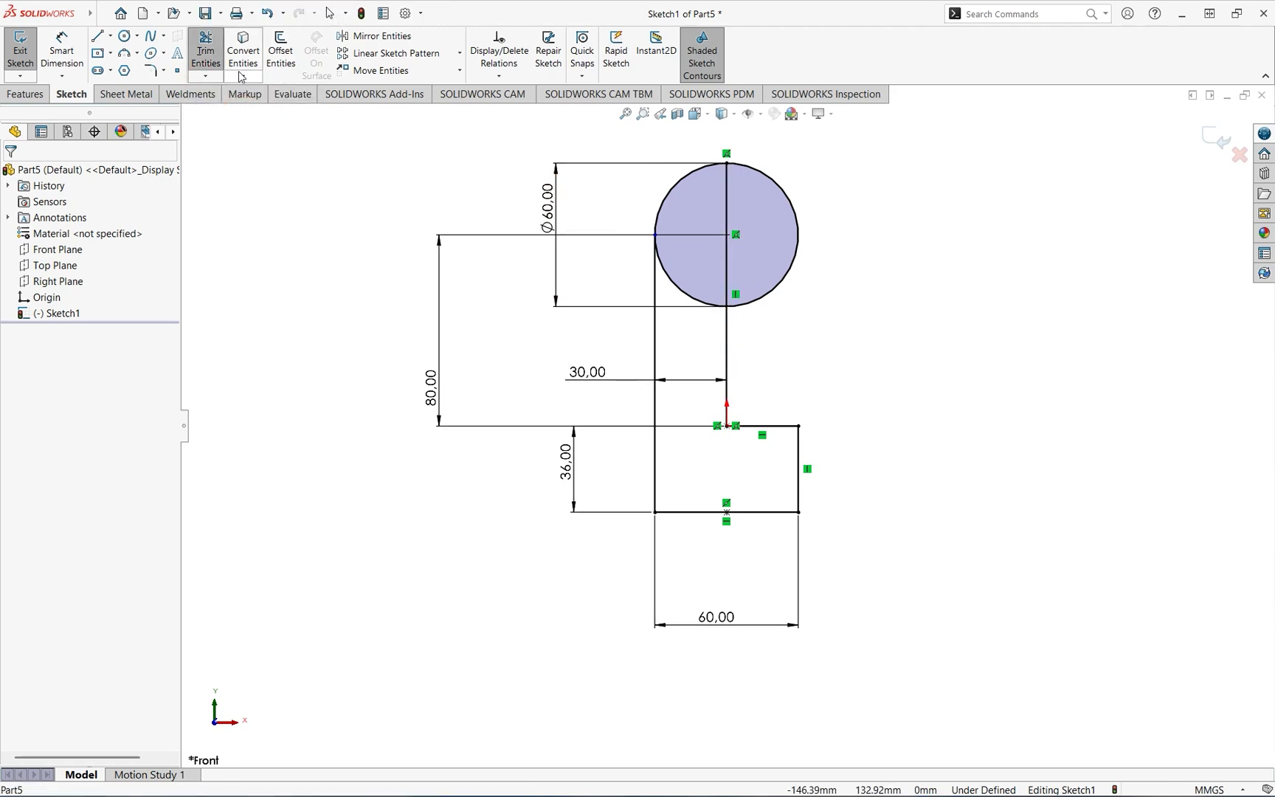
click(205, 76)
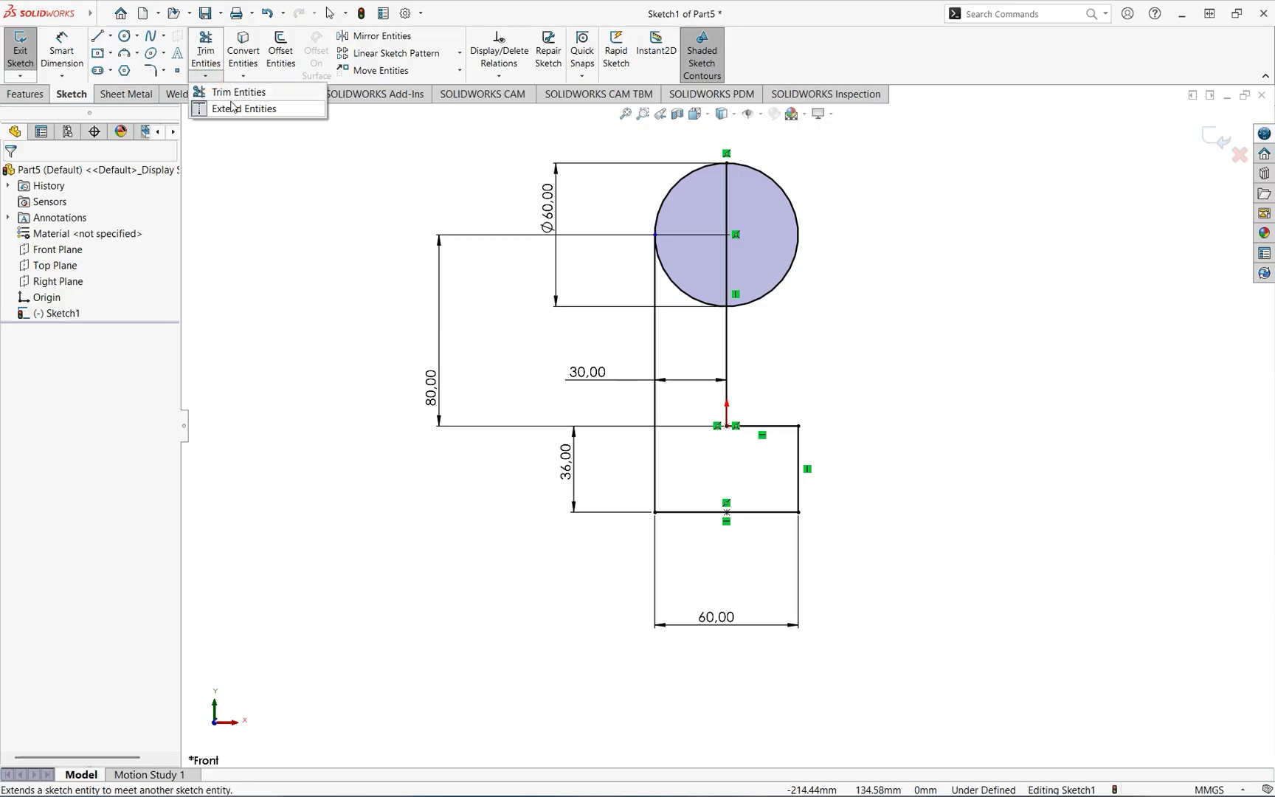
click(232, 92)
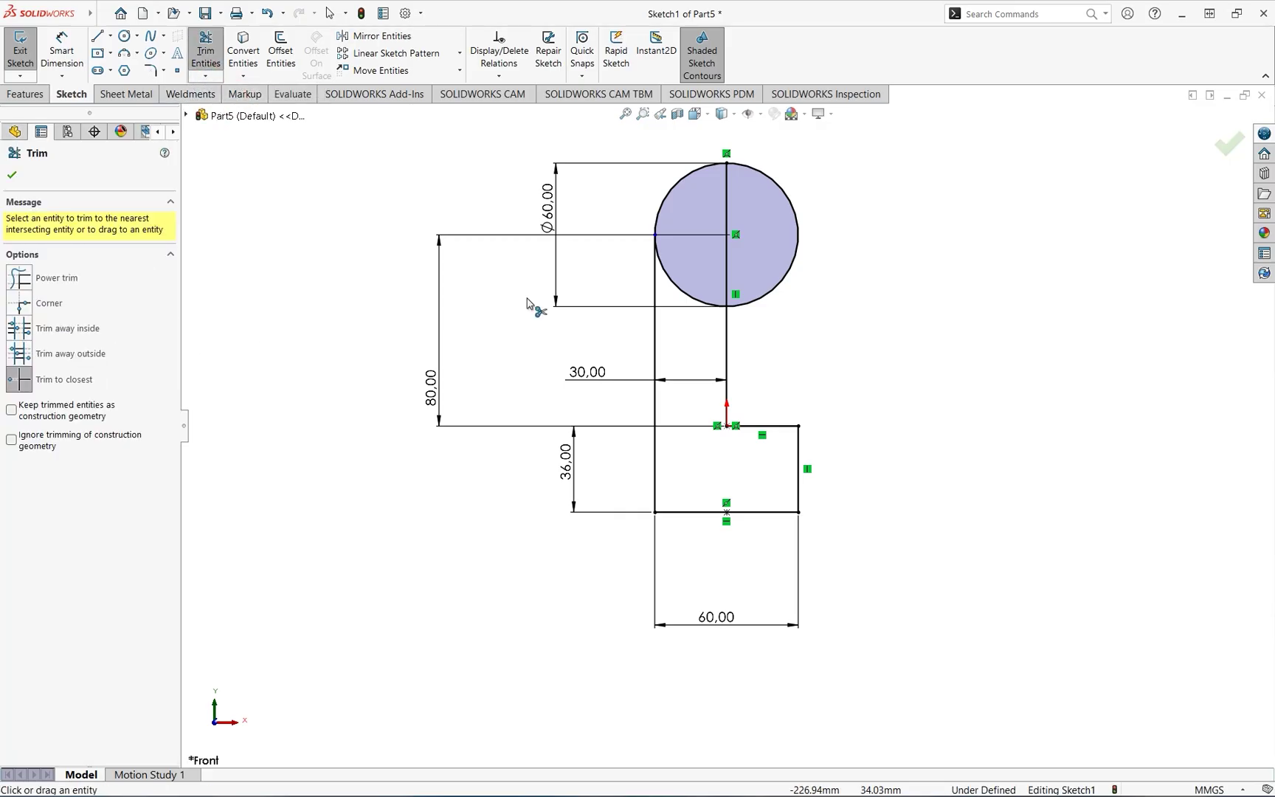
click(795, 256)
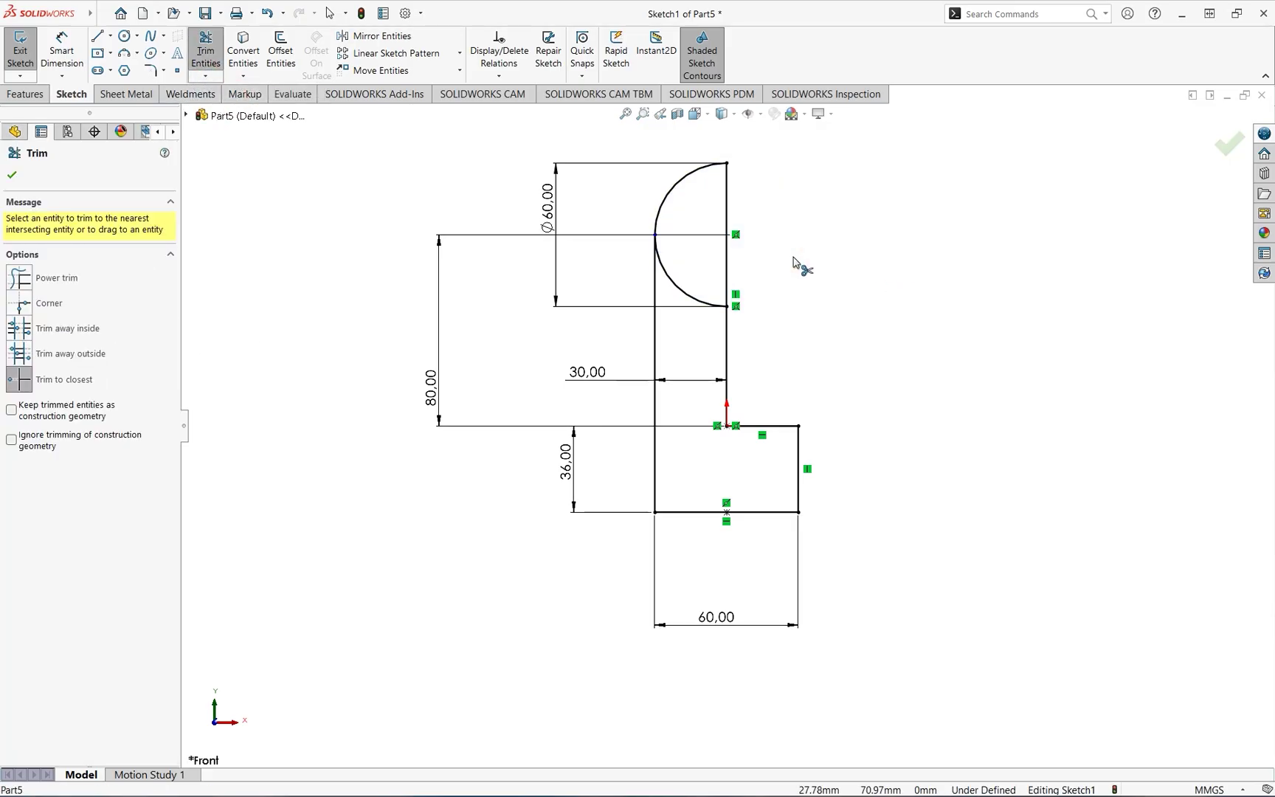
click(687, 293)
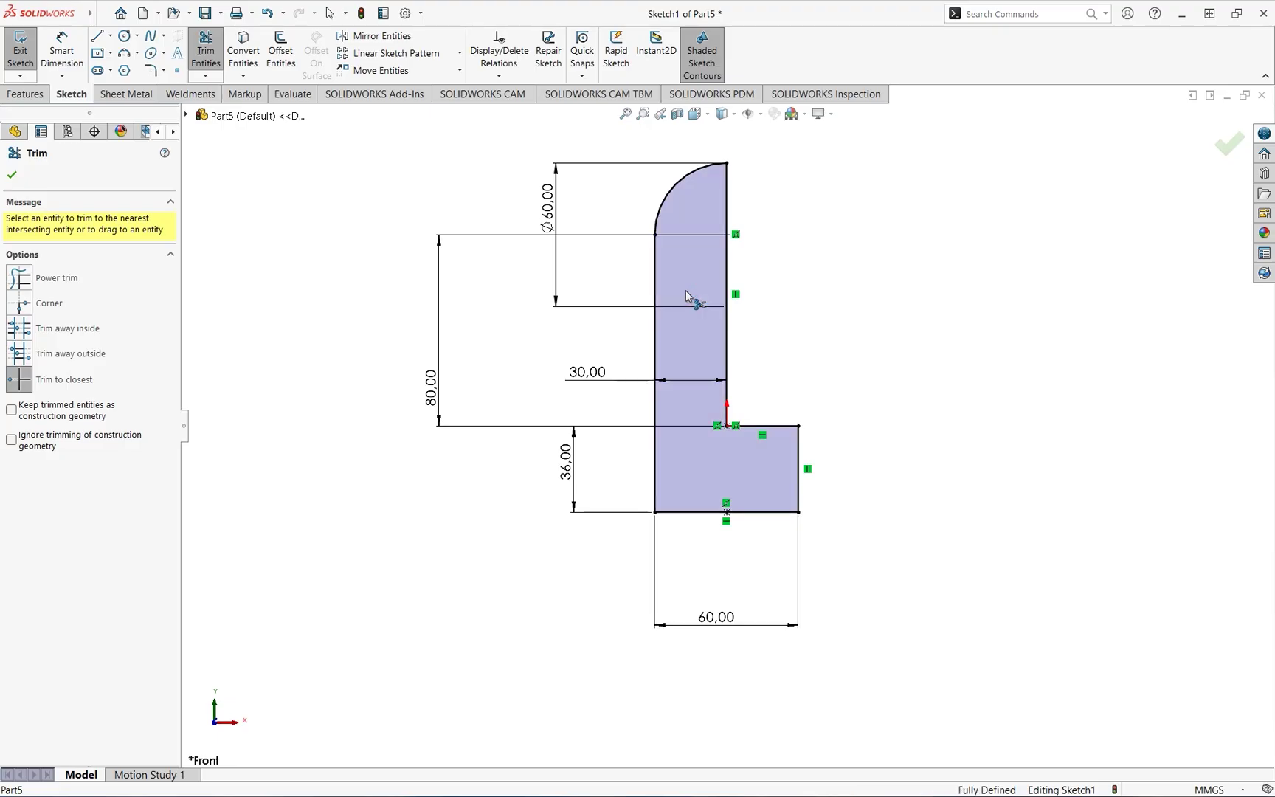
click(12, 175)
mouse_move(888, 329)
middle_down()
mouse_move(851, 333)
mouse_move(851, 347)
mouse_move(834, 302)
middle_up()
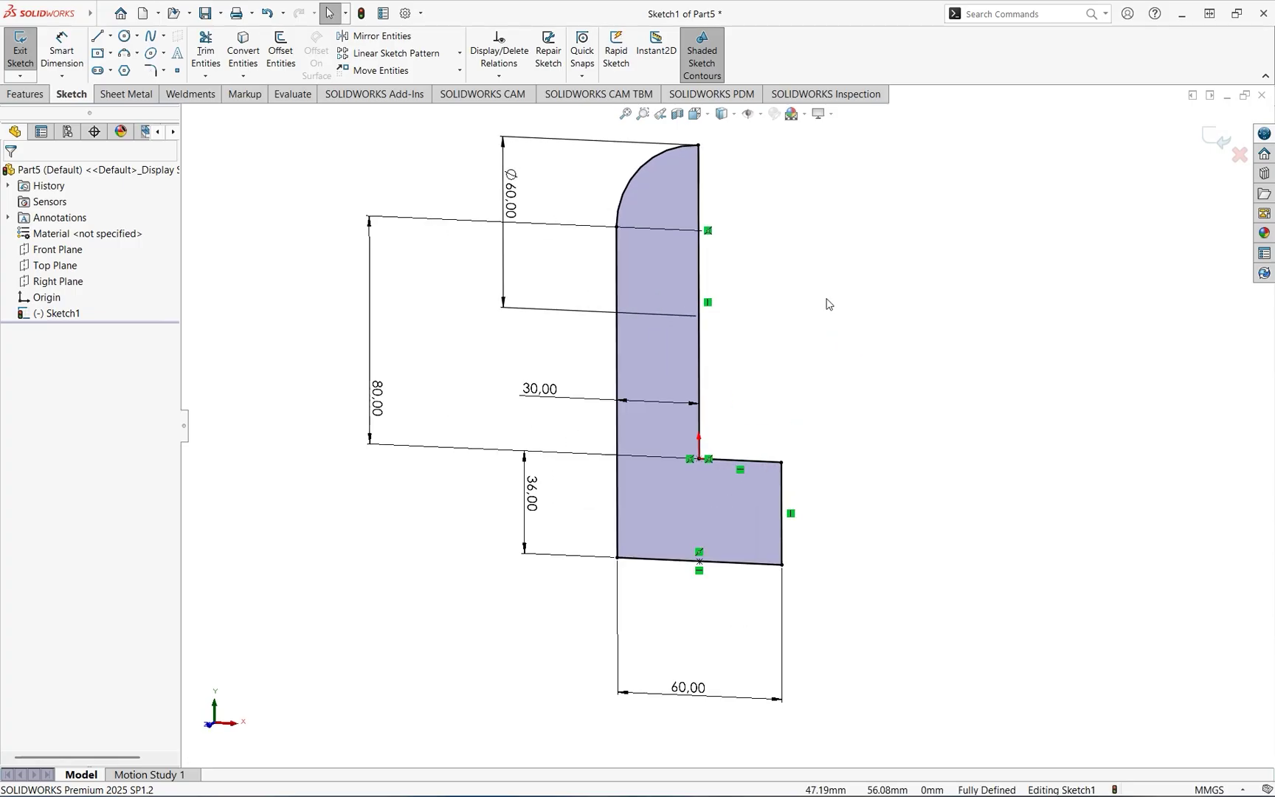
- Extrude the profile Mid Plane to 60 mm depth (42+9+9), creating Boss-Extrude1
click(27, 94)
click(27, 50)
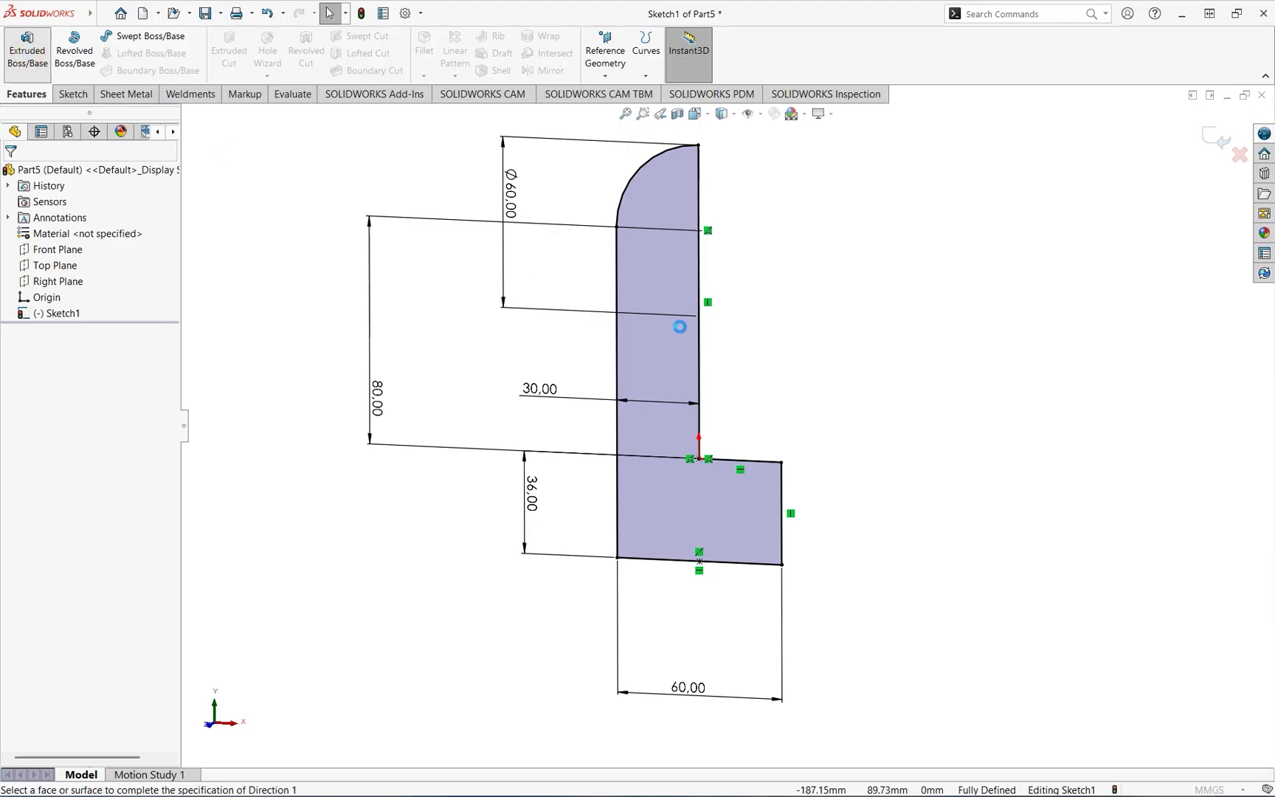
middle_drag(847, 319, 840, 342)
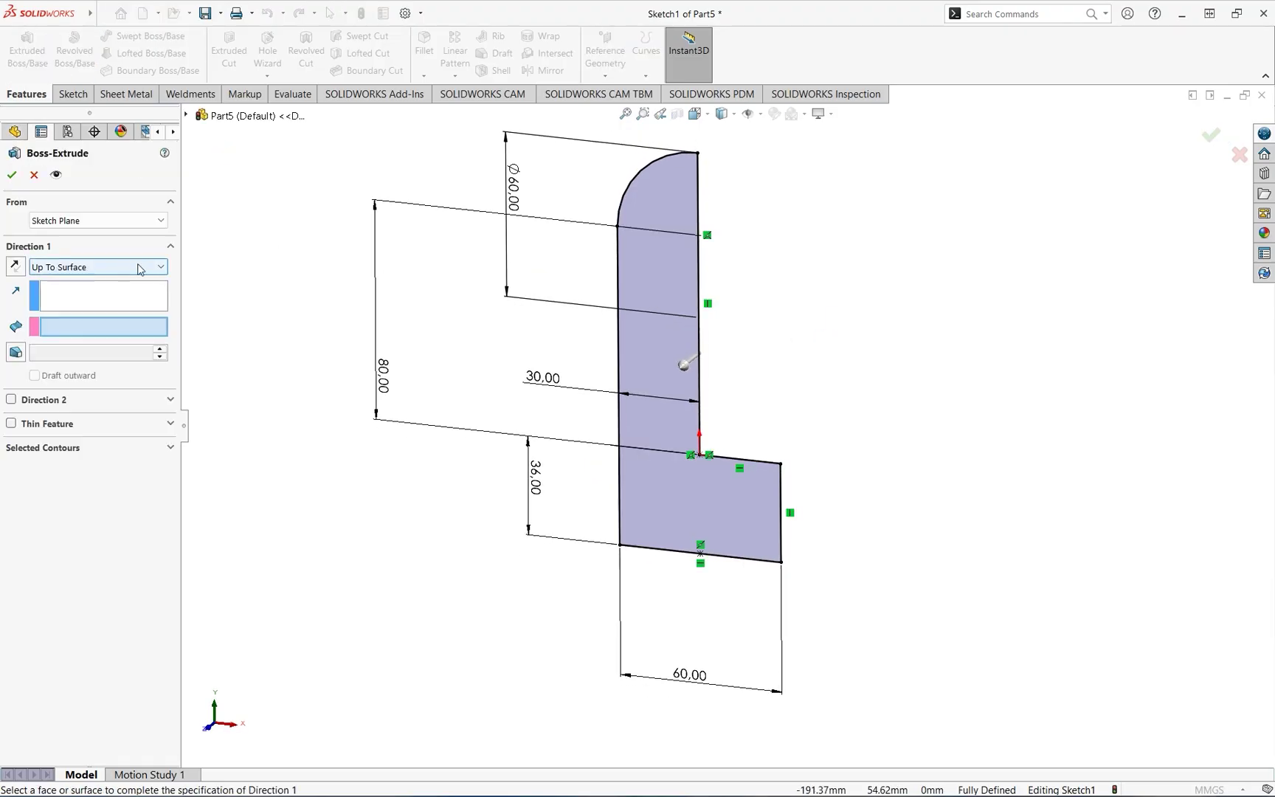
click(122, 268)
click(74, 339)
double_click(93, 327)
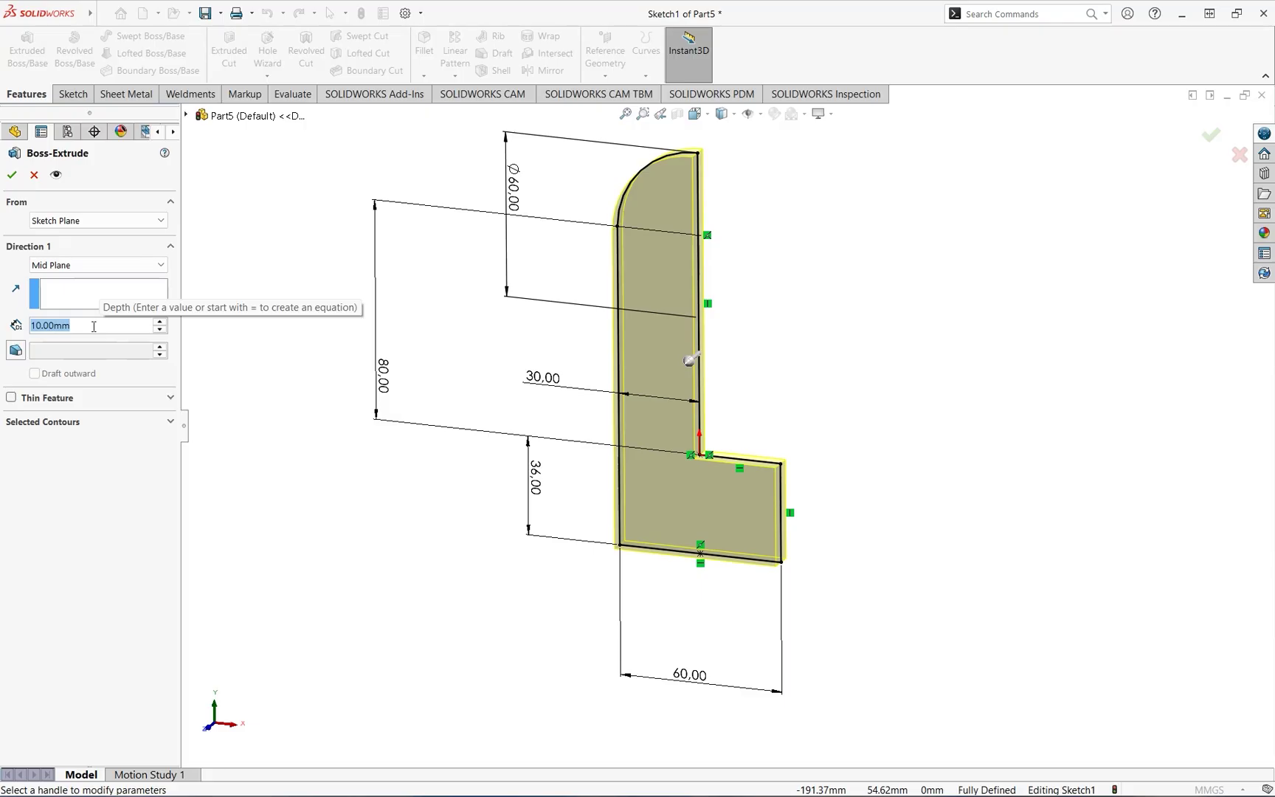
text(42)
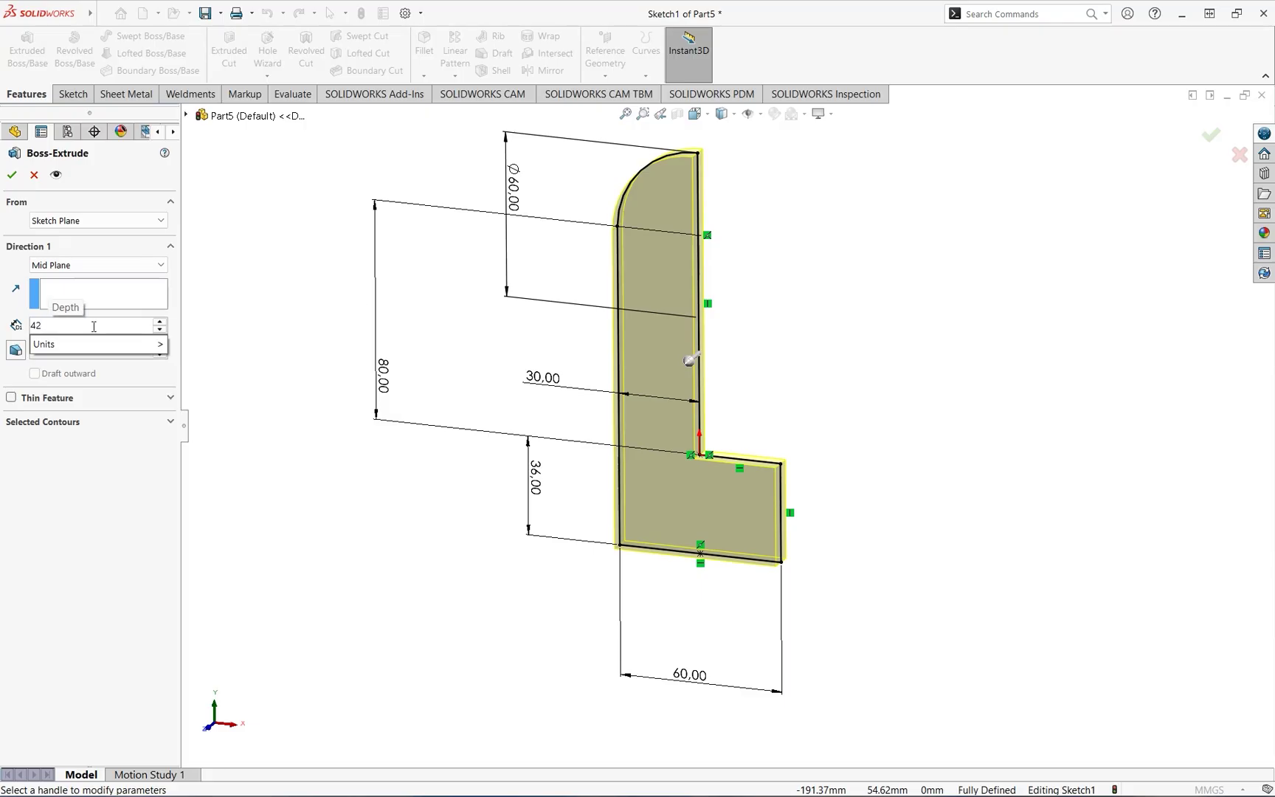
text(+)
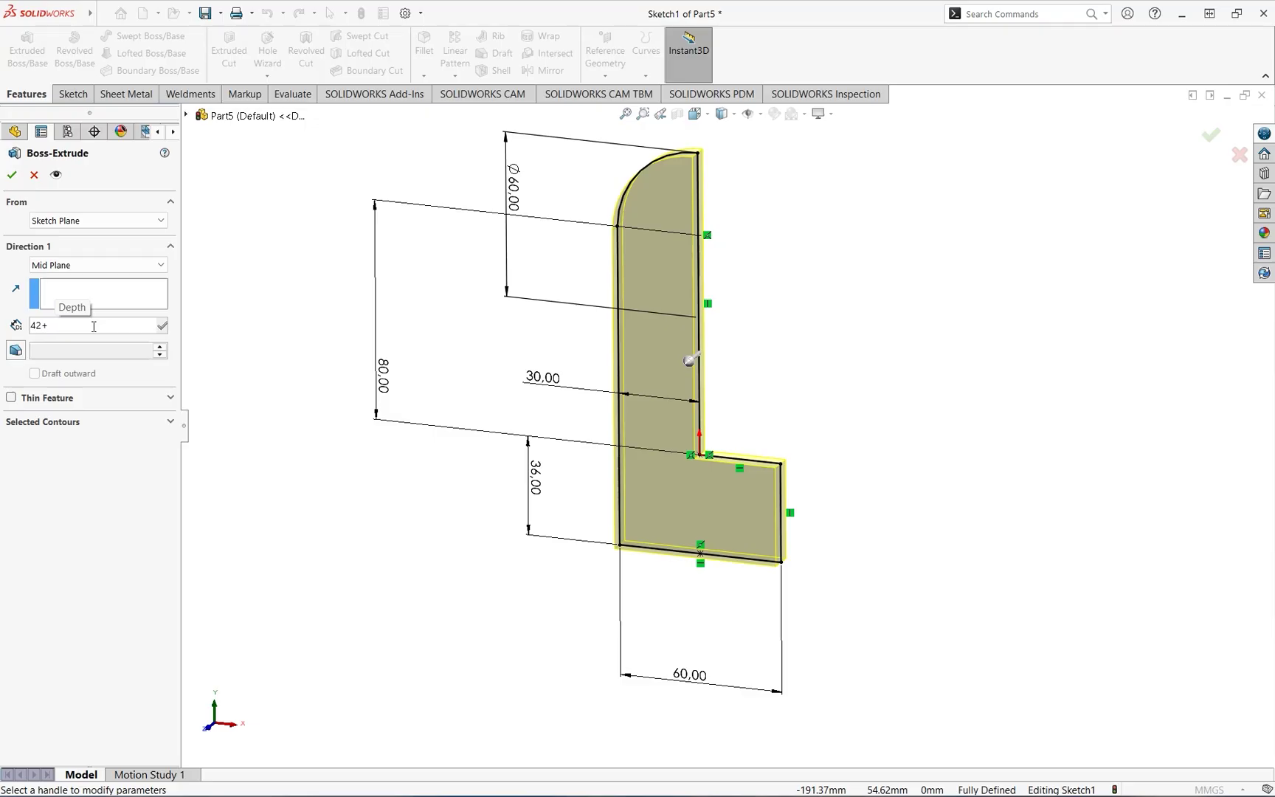
text(9+9)
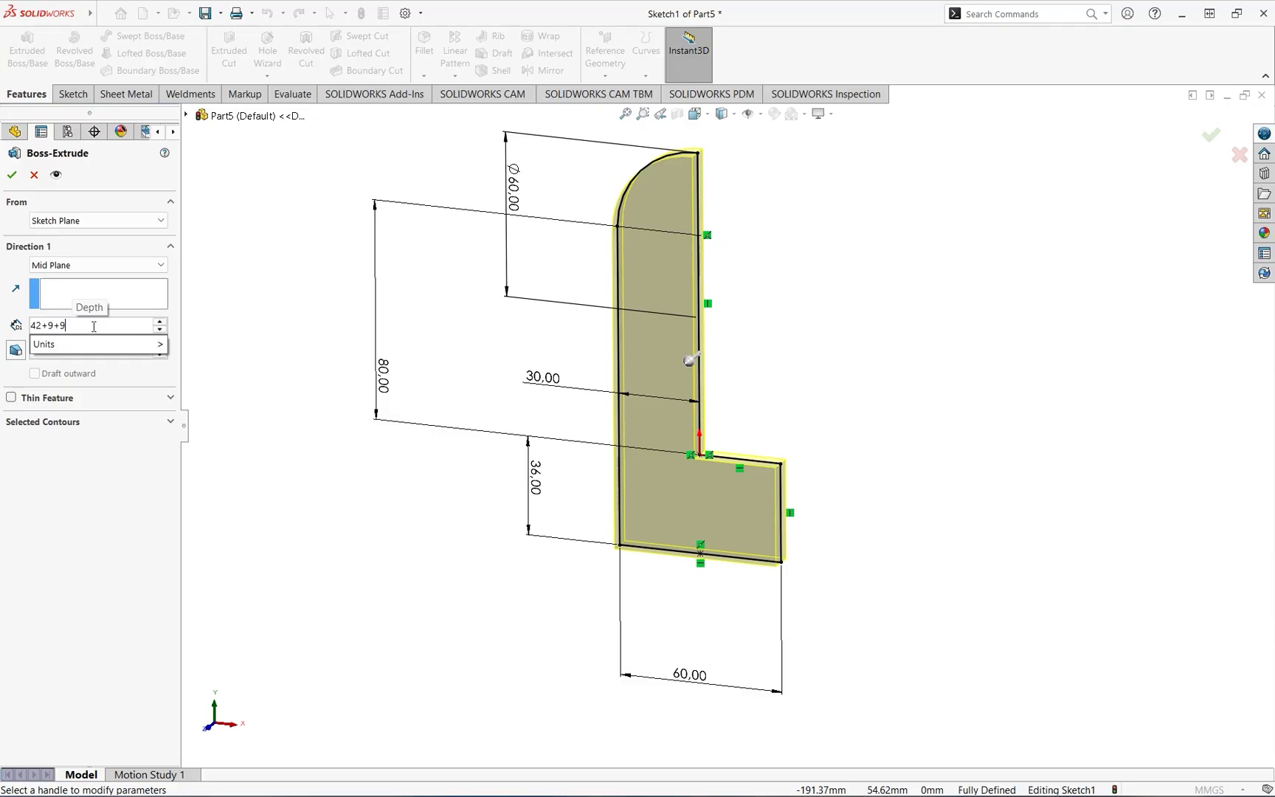
click(89, 507)
click(85, 478)
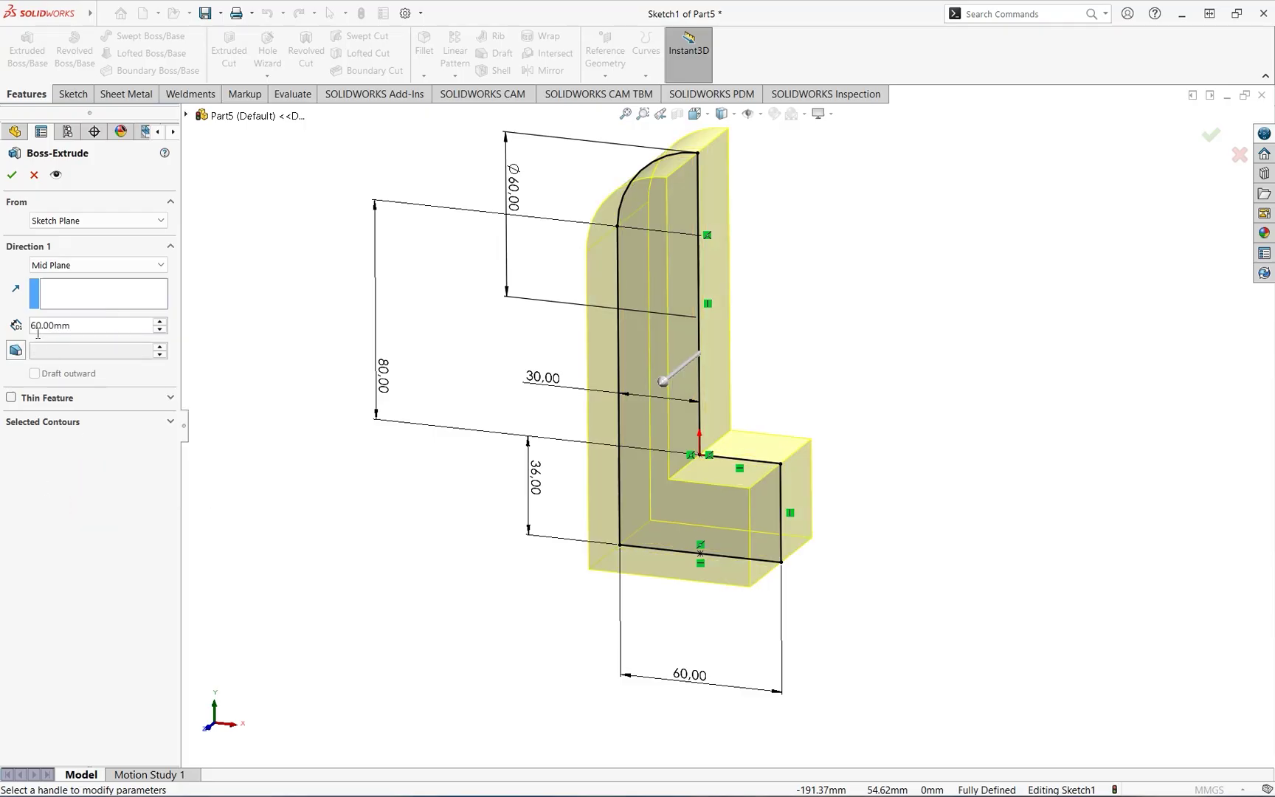
middle_drag(861, 378, 782, 347)
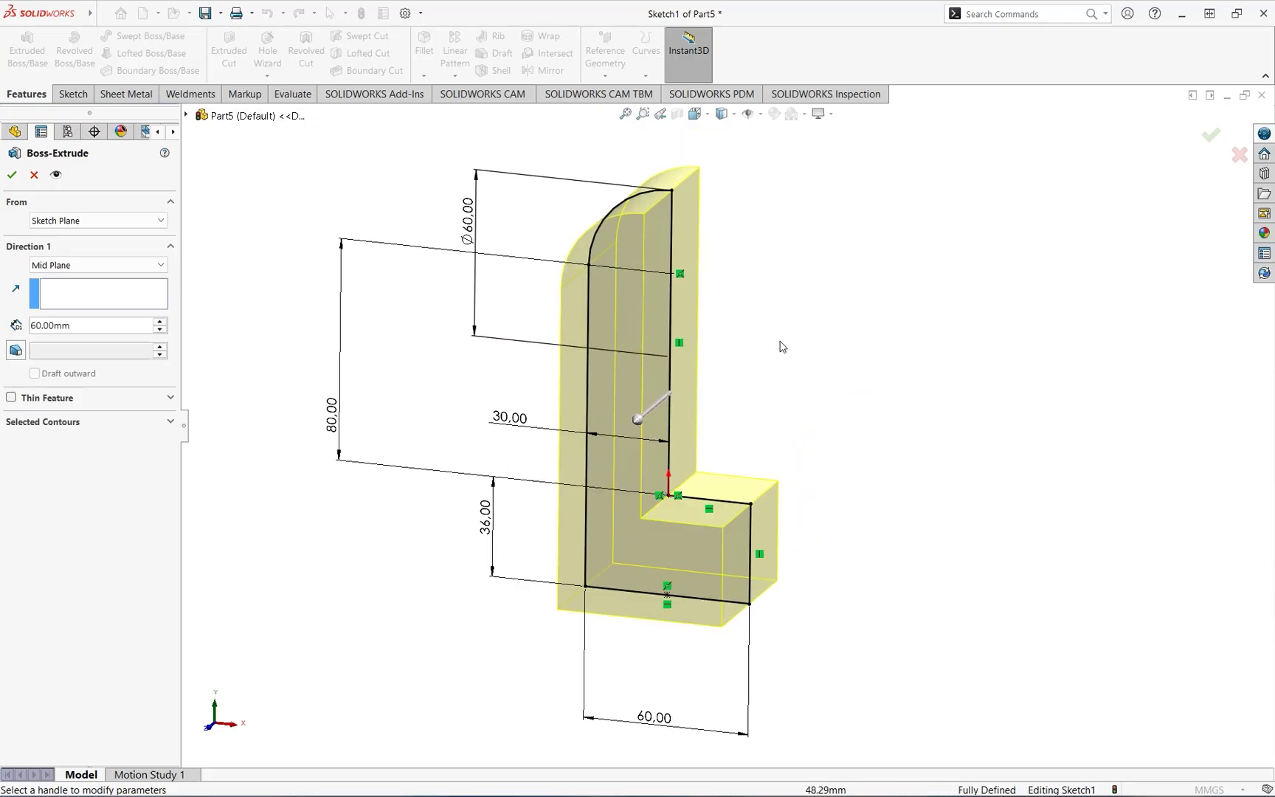
click(15, 176)
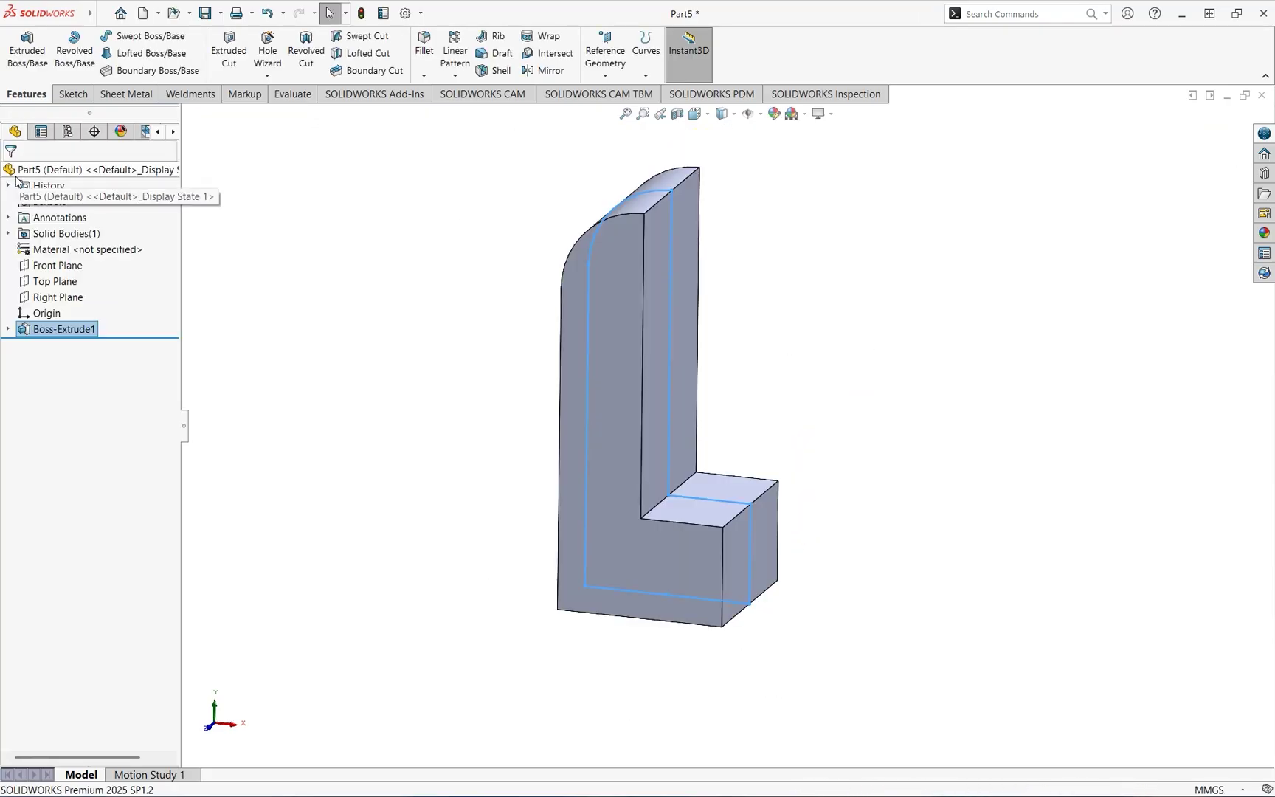
- Open a new sketch, Sketch2, on the bracket's front L-shaped face
click(617, 268)
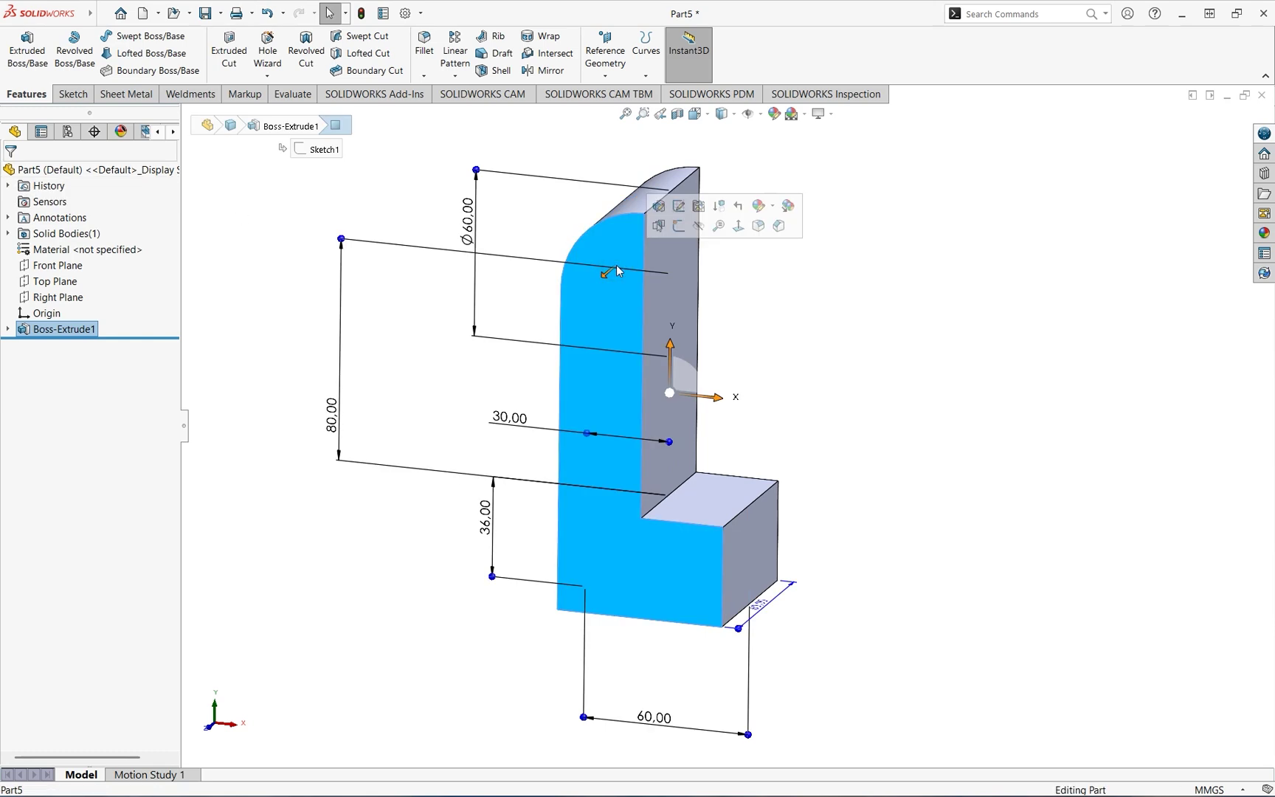
click(681, 225)
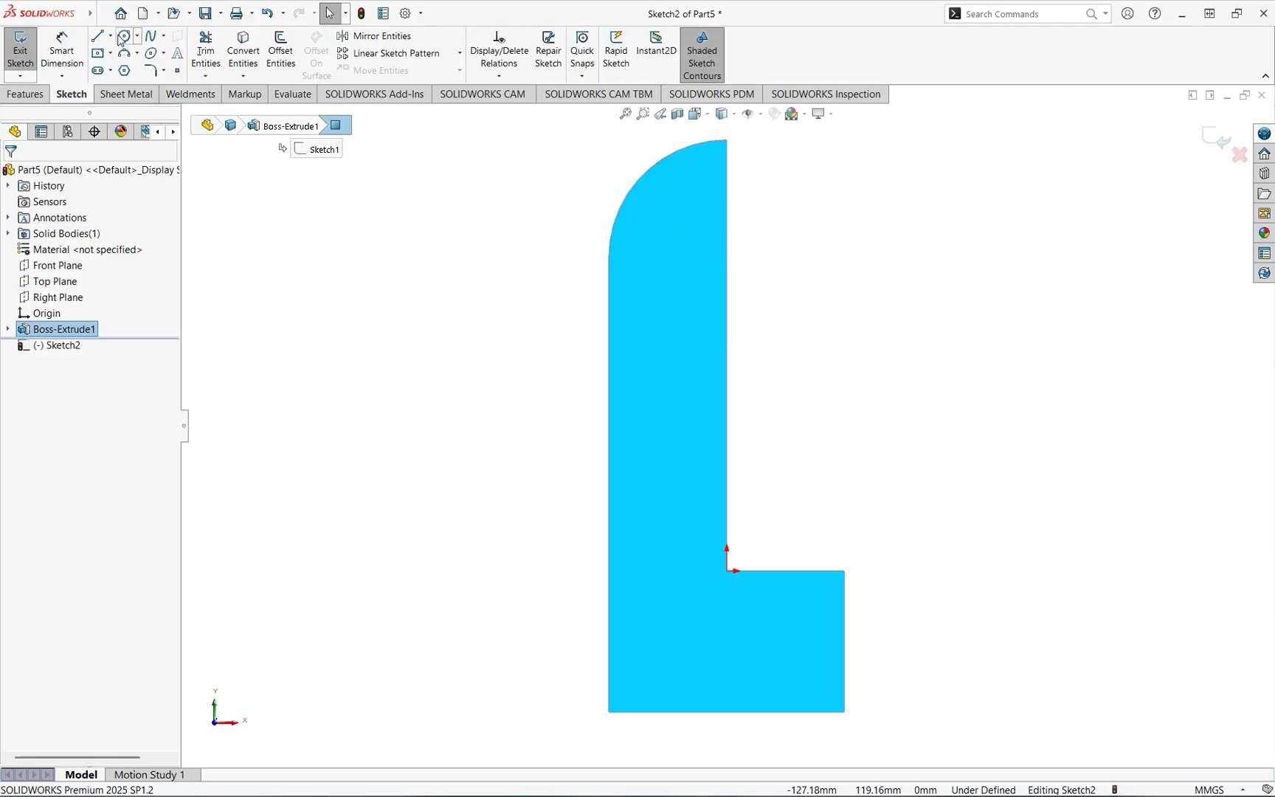
click(125, 37)
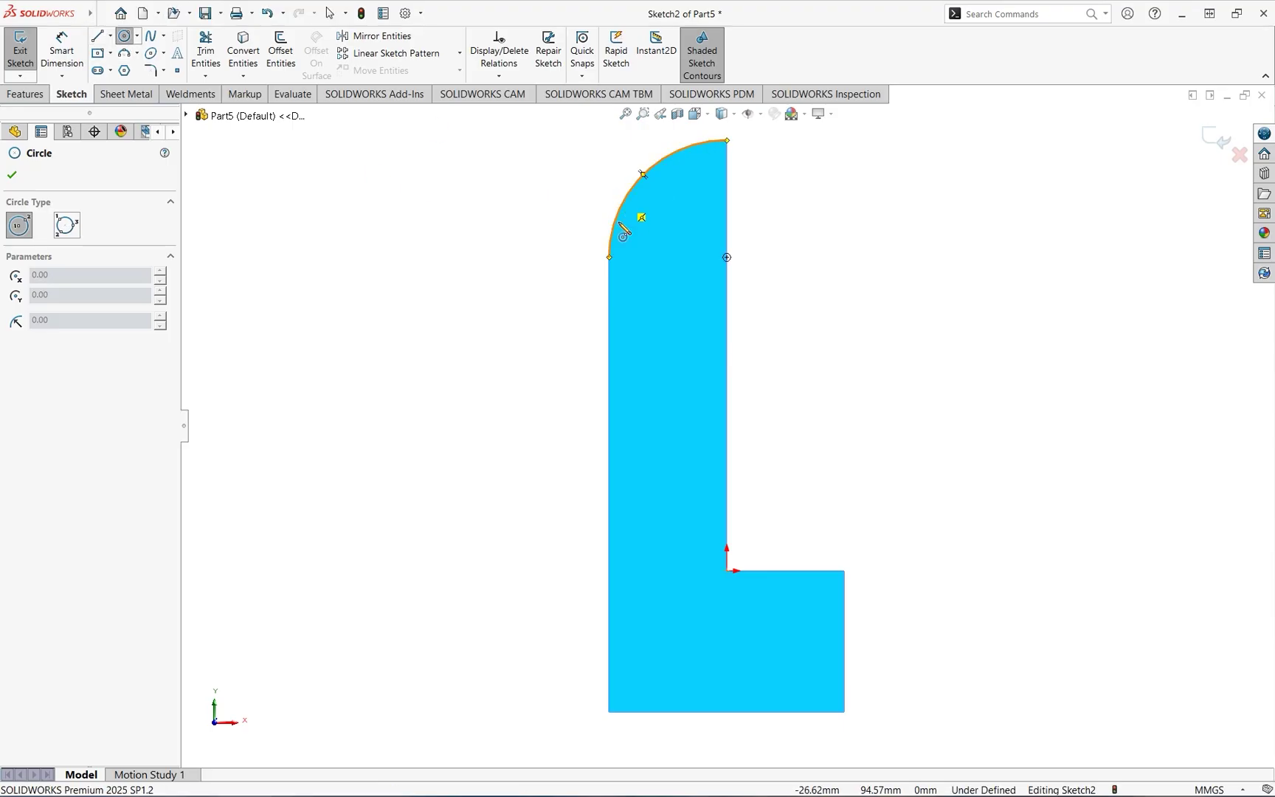
- Draw a circle centred on the rounded top and dimension it Ø40 mm
click(727, 258)
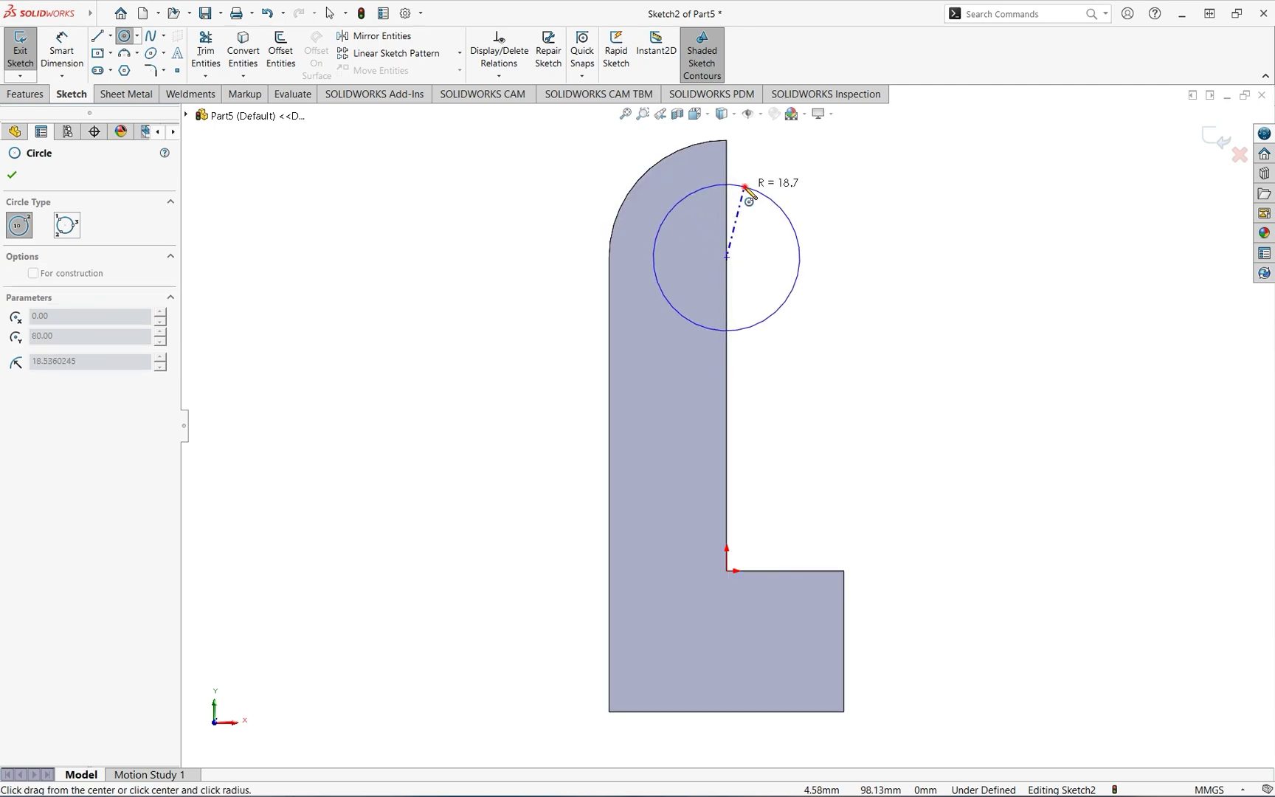
click(748, 189)
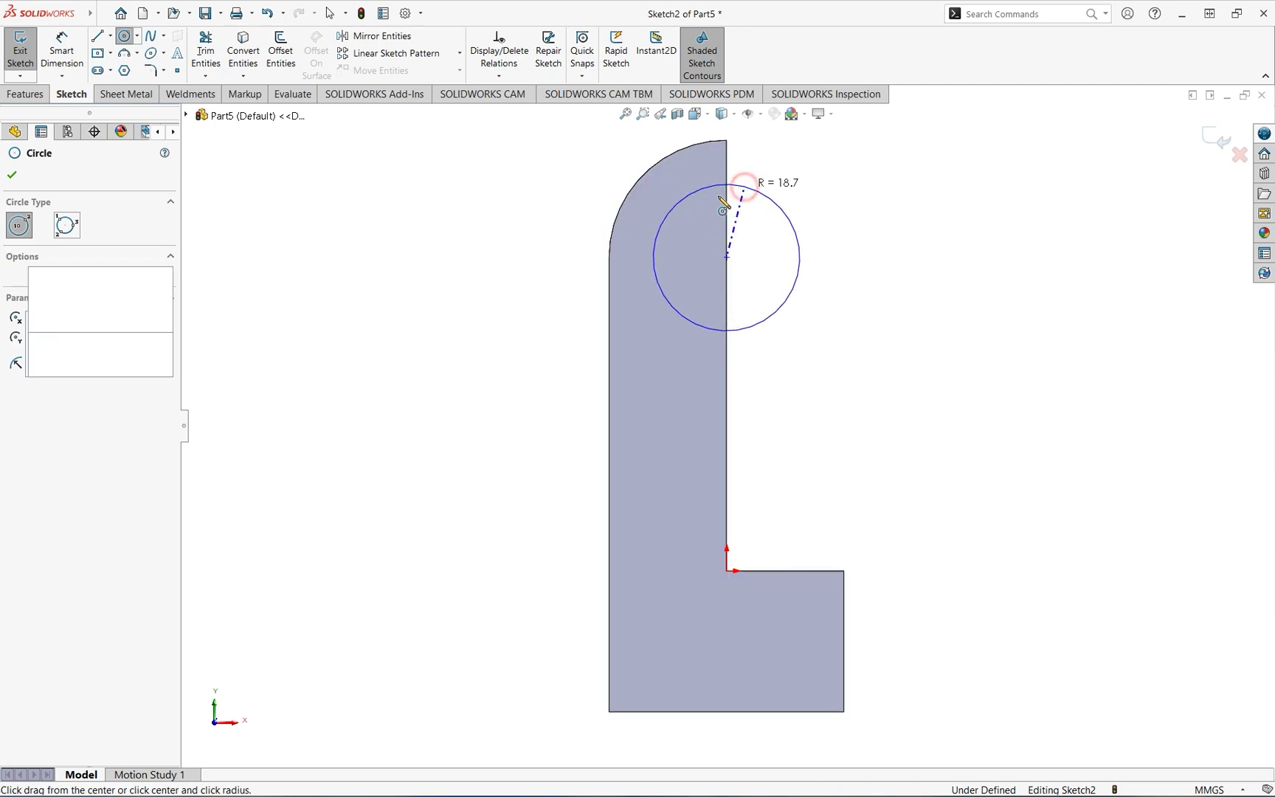
click(63, 51)
click(675, 207)
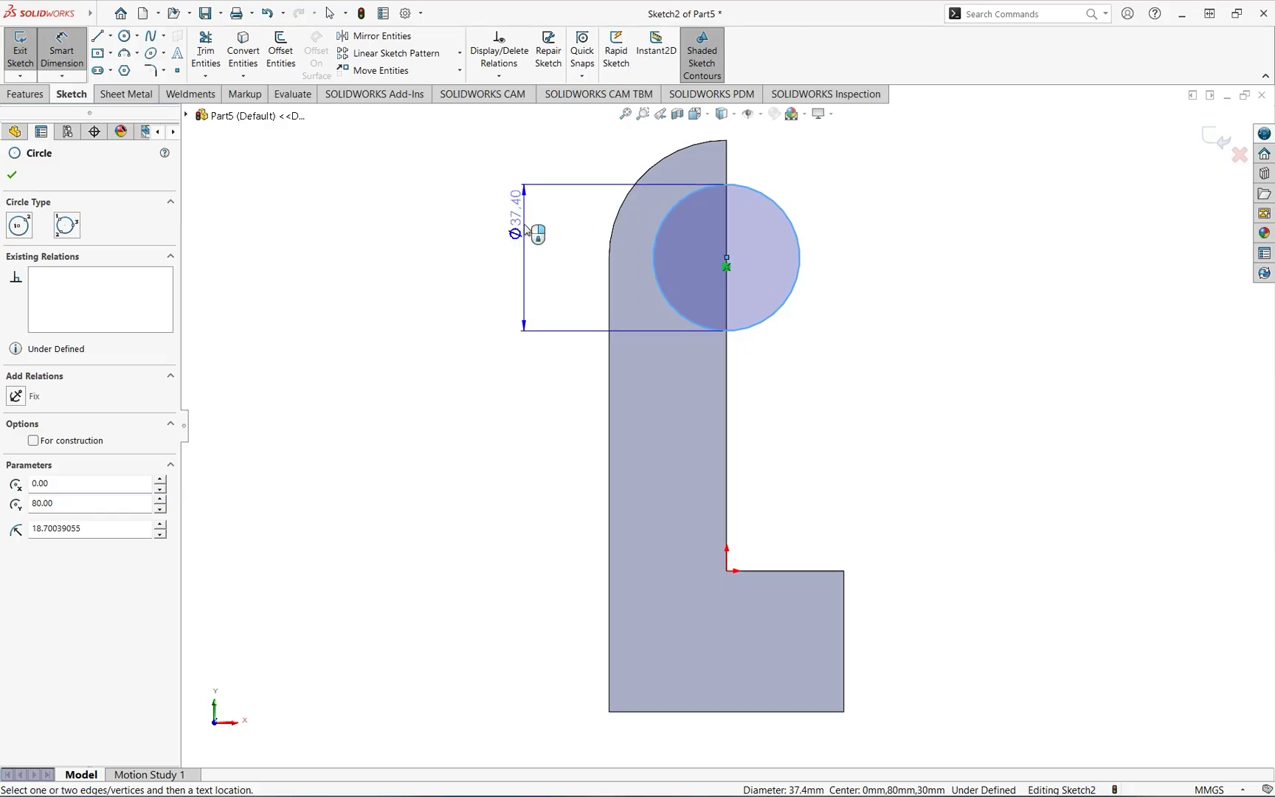
click(522, 231)
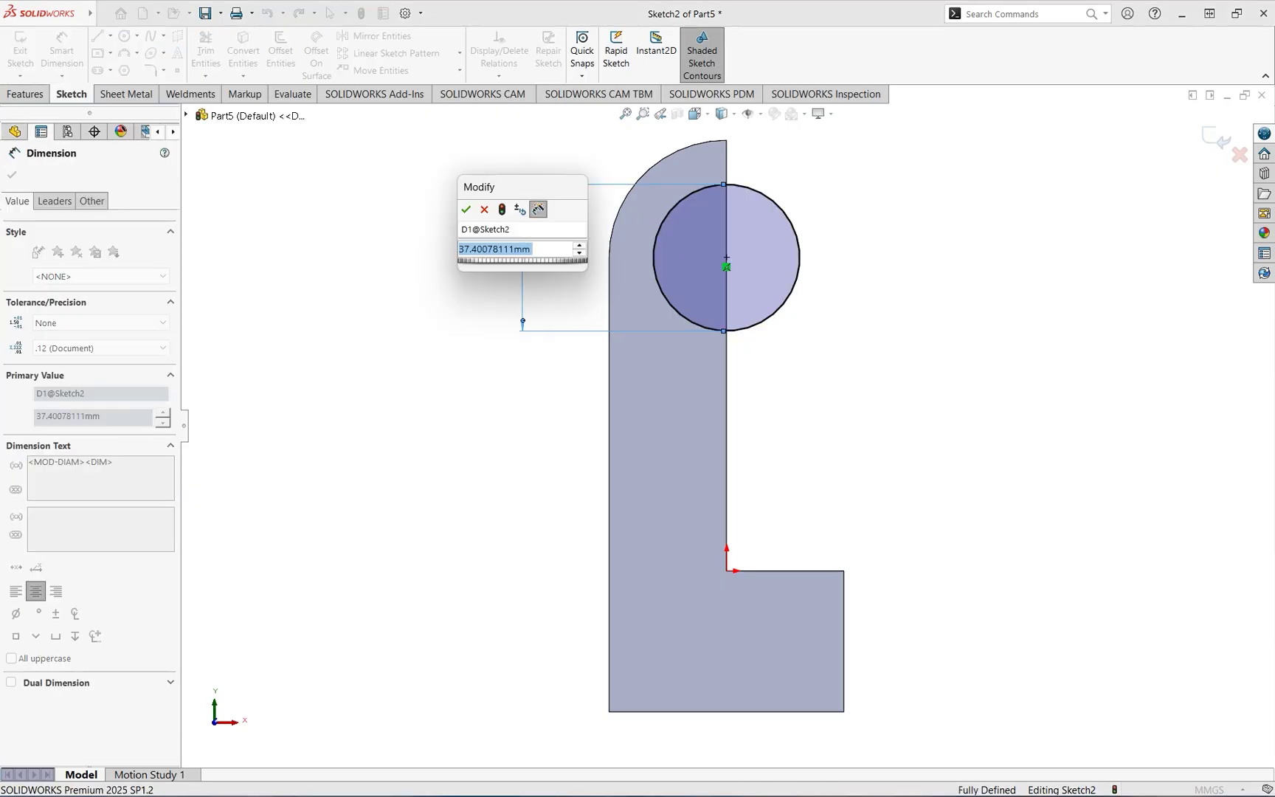
text(40)
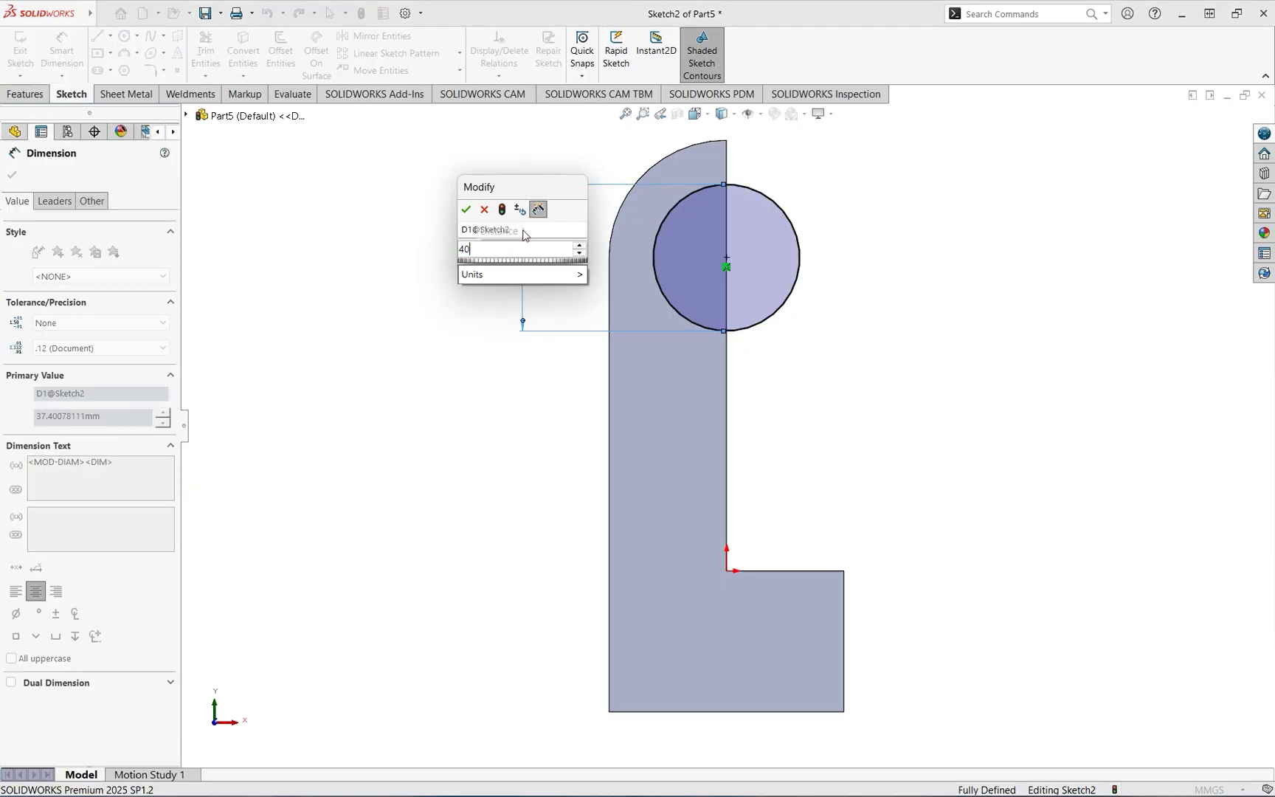
click(466, 210)
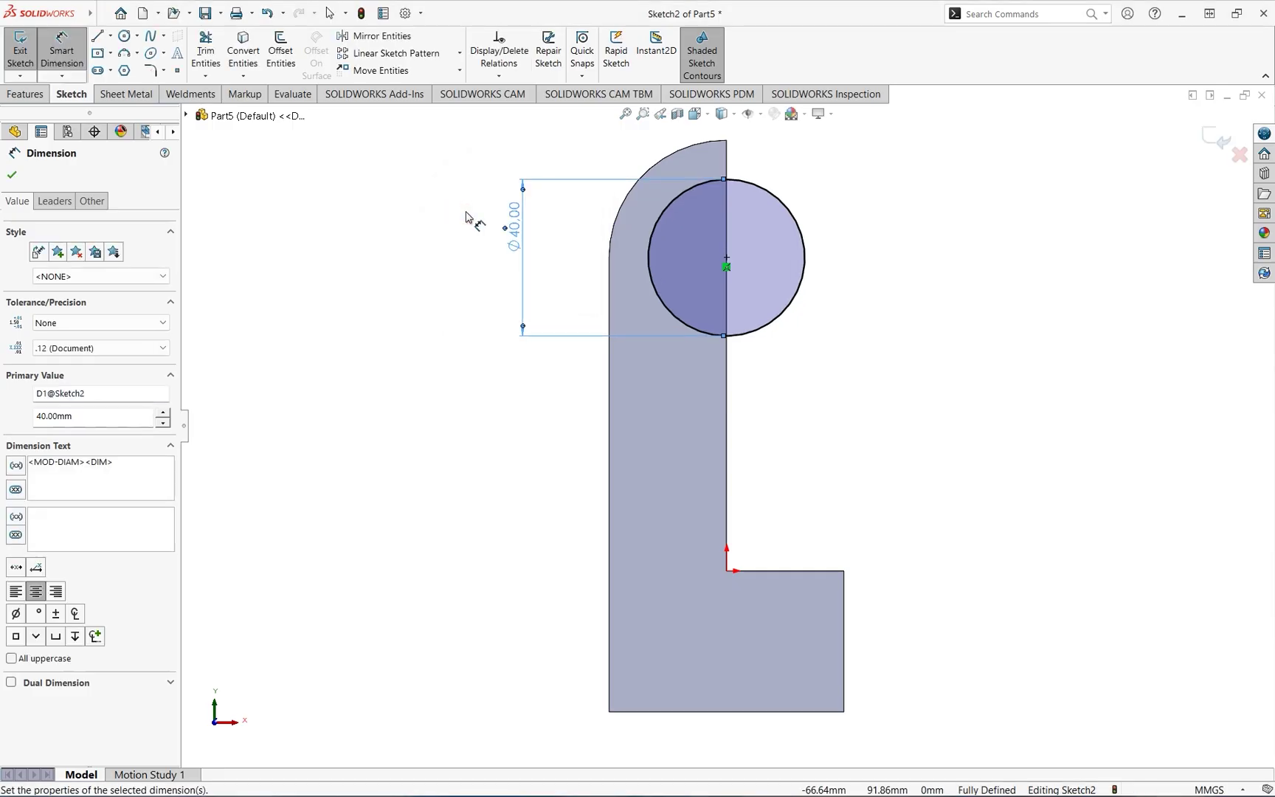
- Add a concentric circle on the same centre dimensioned Ø30 mm
click(124, 35)
click(727, 257)
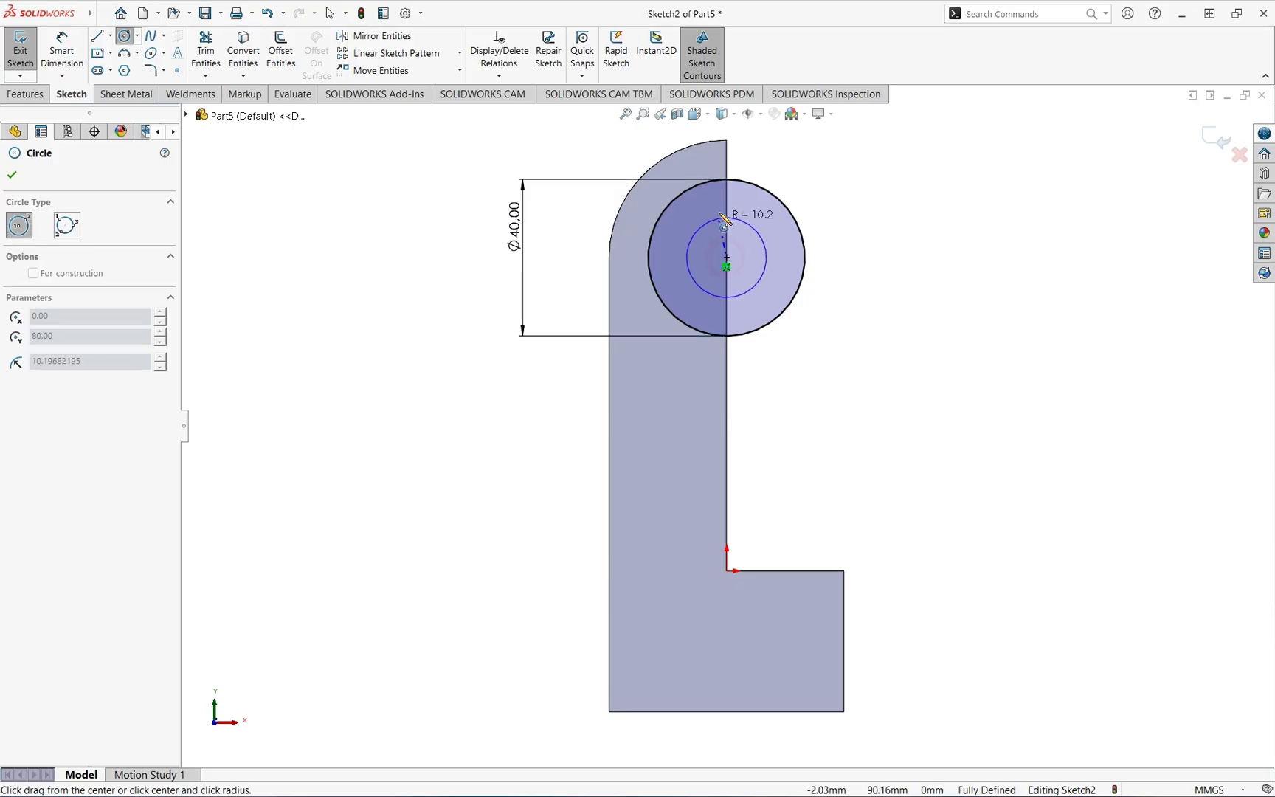
click(758, 223)
click(62, 50)
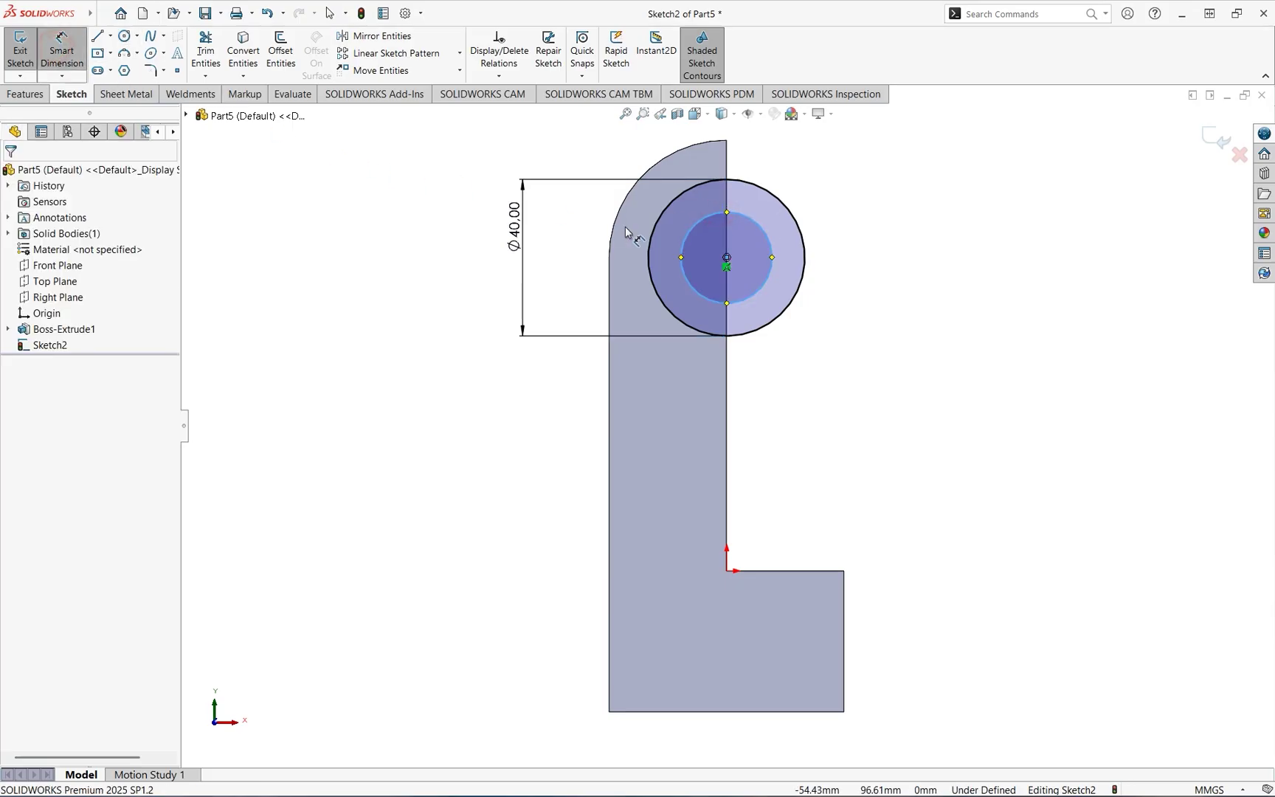
click(691, 245)
click(575, 260)
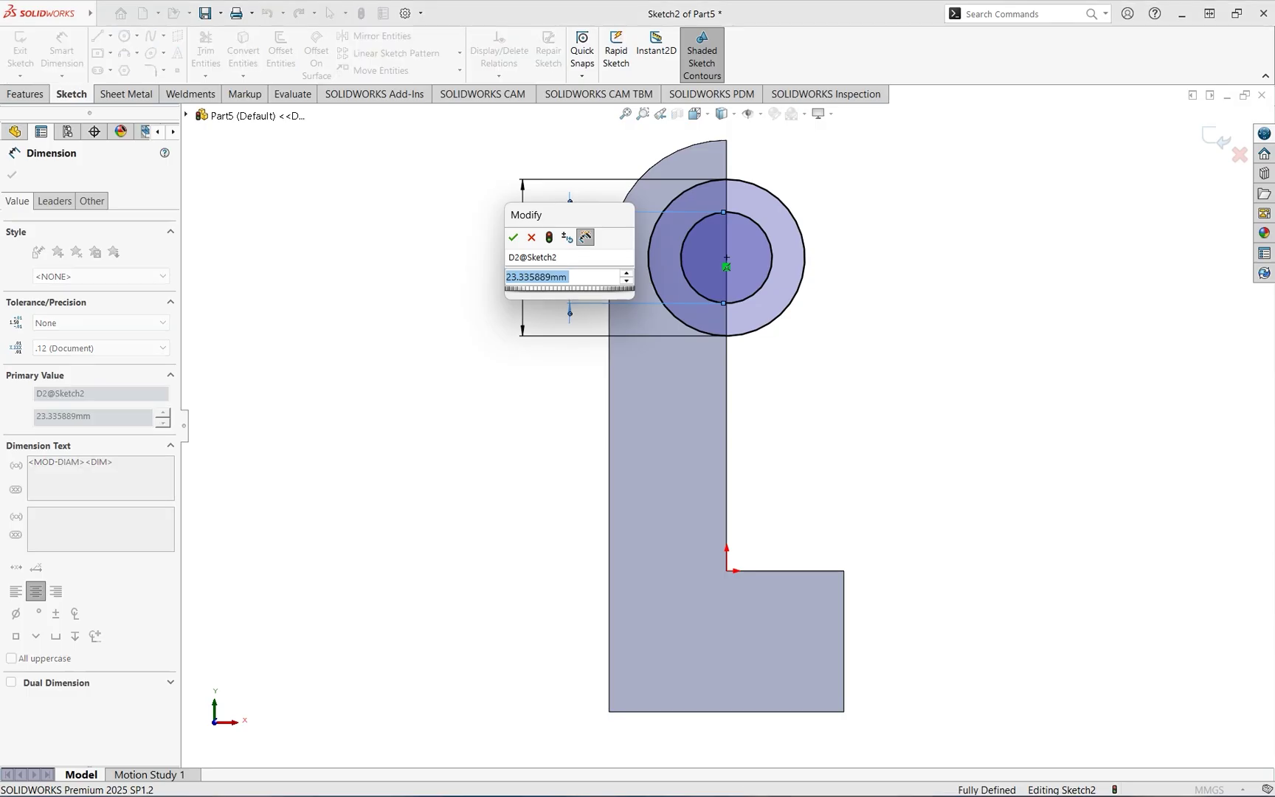
text(30)
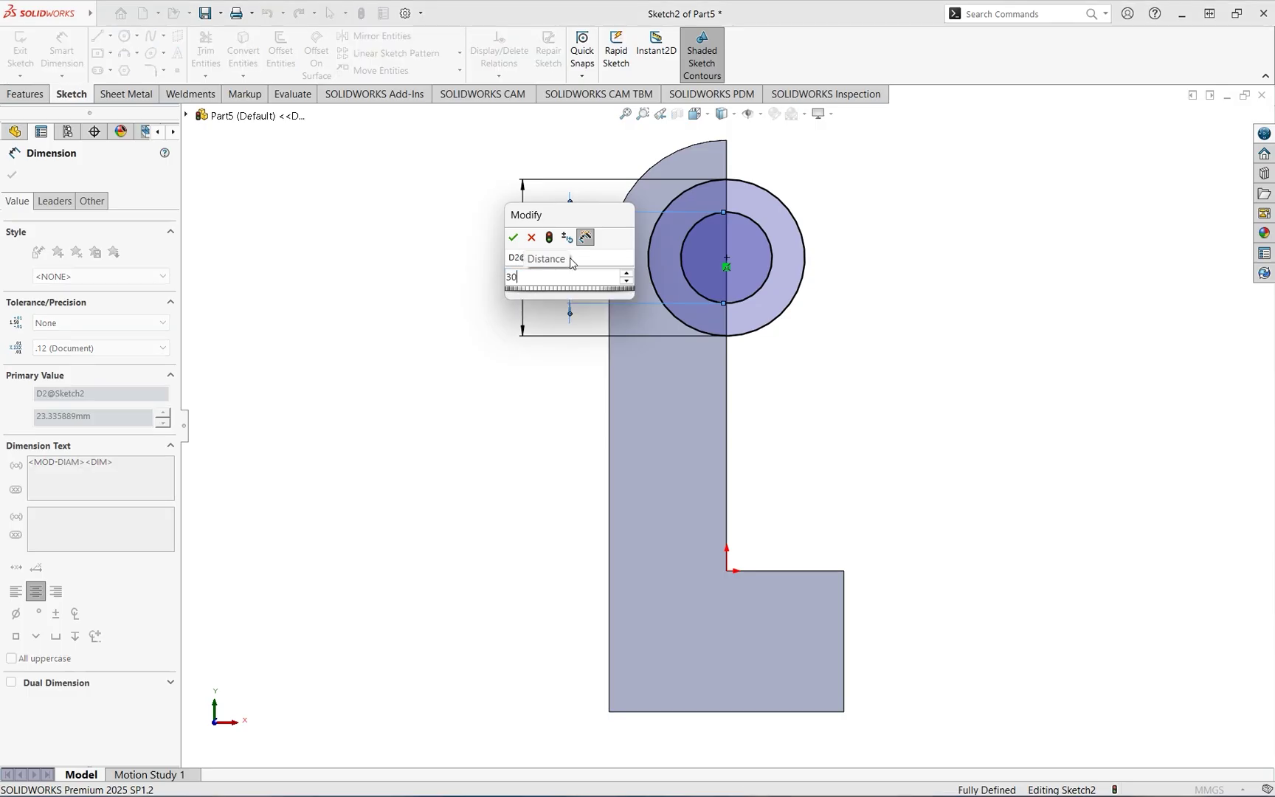
key(Return)
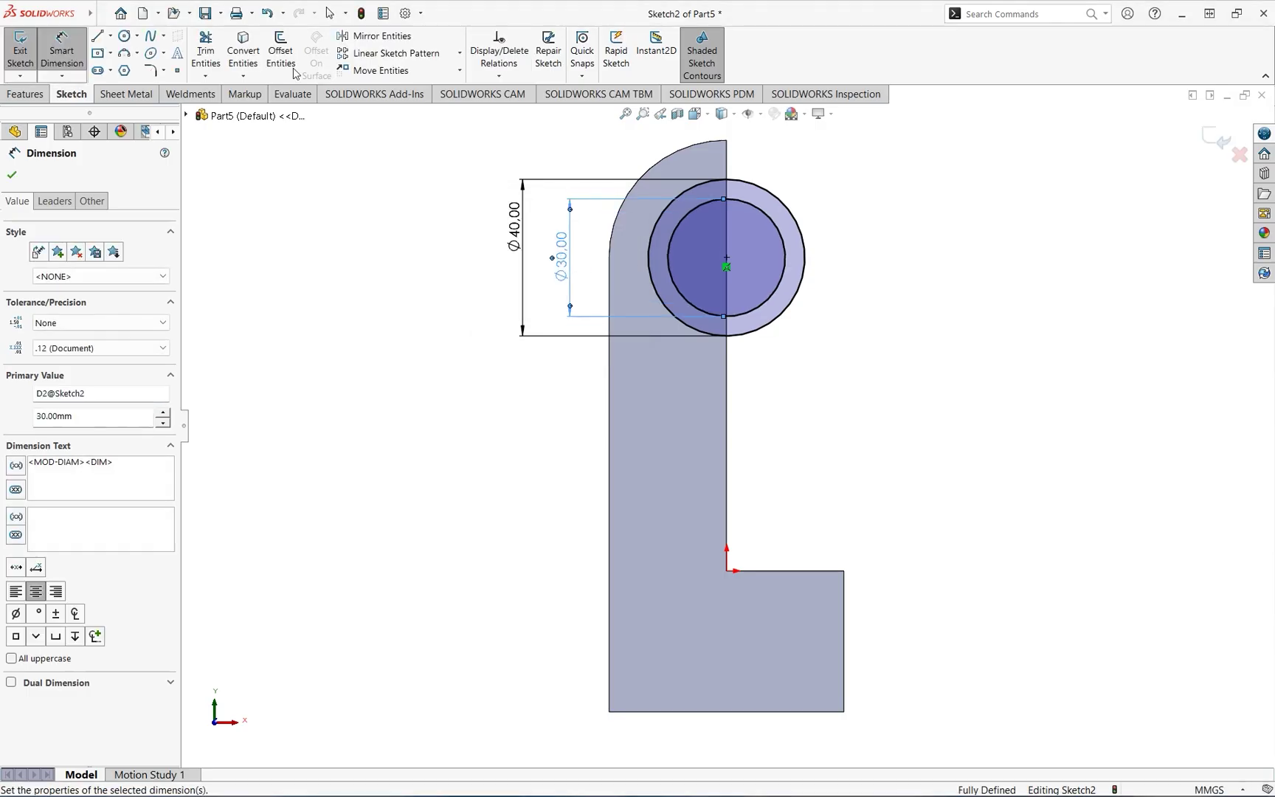
- Add a third concentric circle dimensioned Ø18 mm, fully defining Sketch2
click(124, 35)
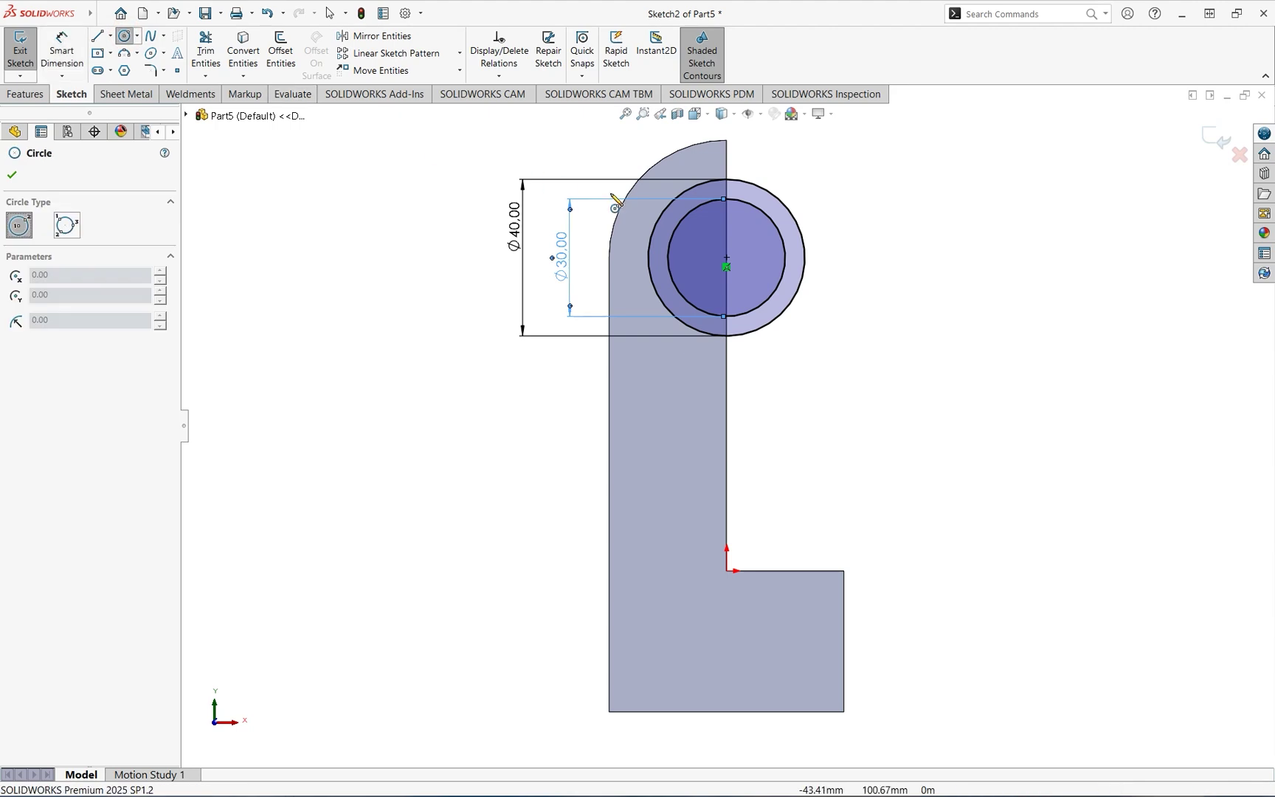
click(727, 258)
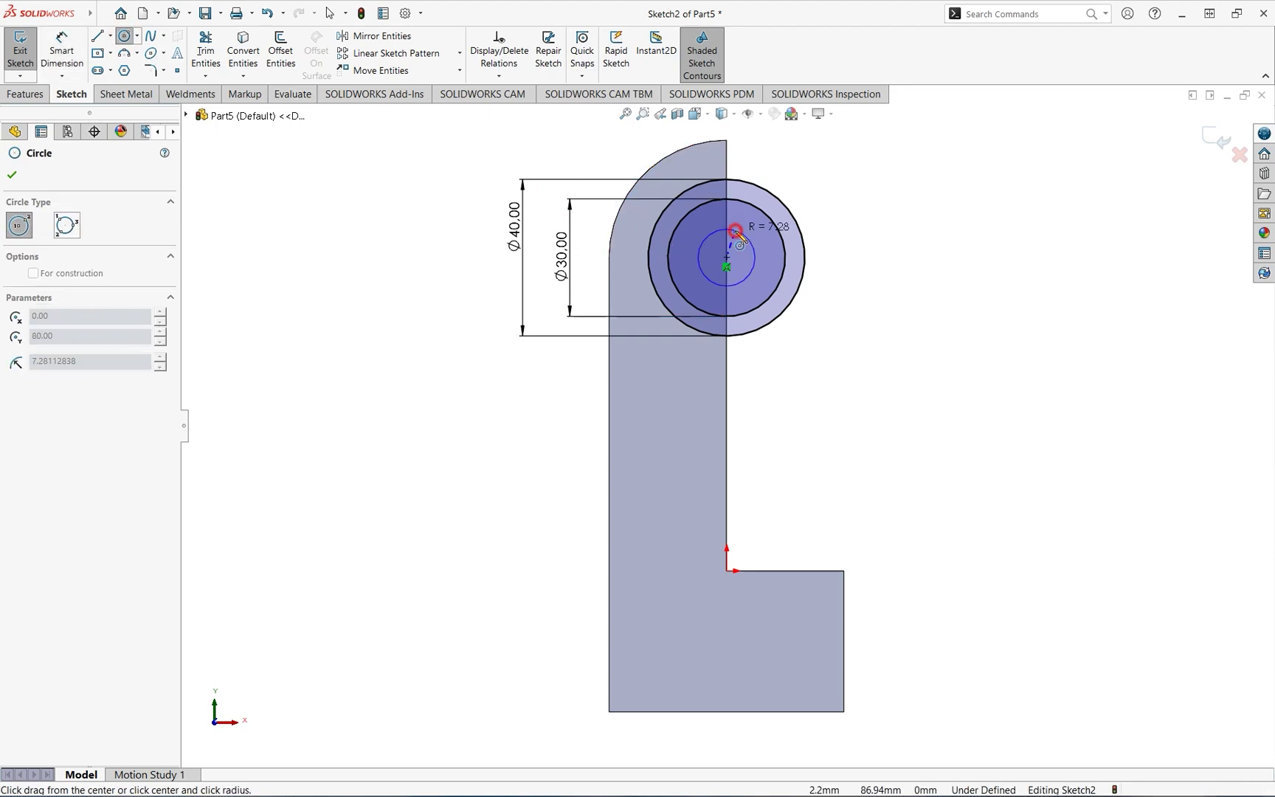
click(736, 231)
click(62, 48)
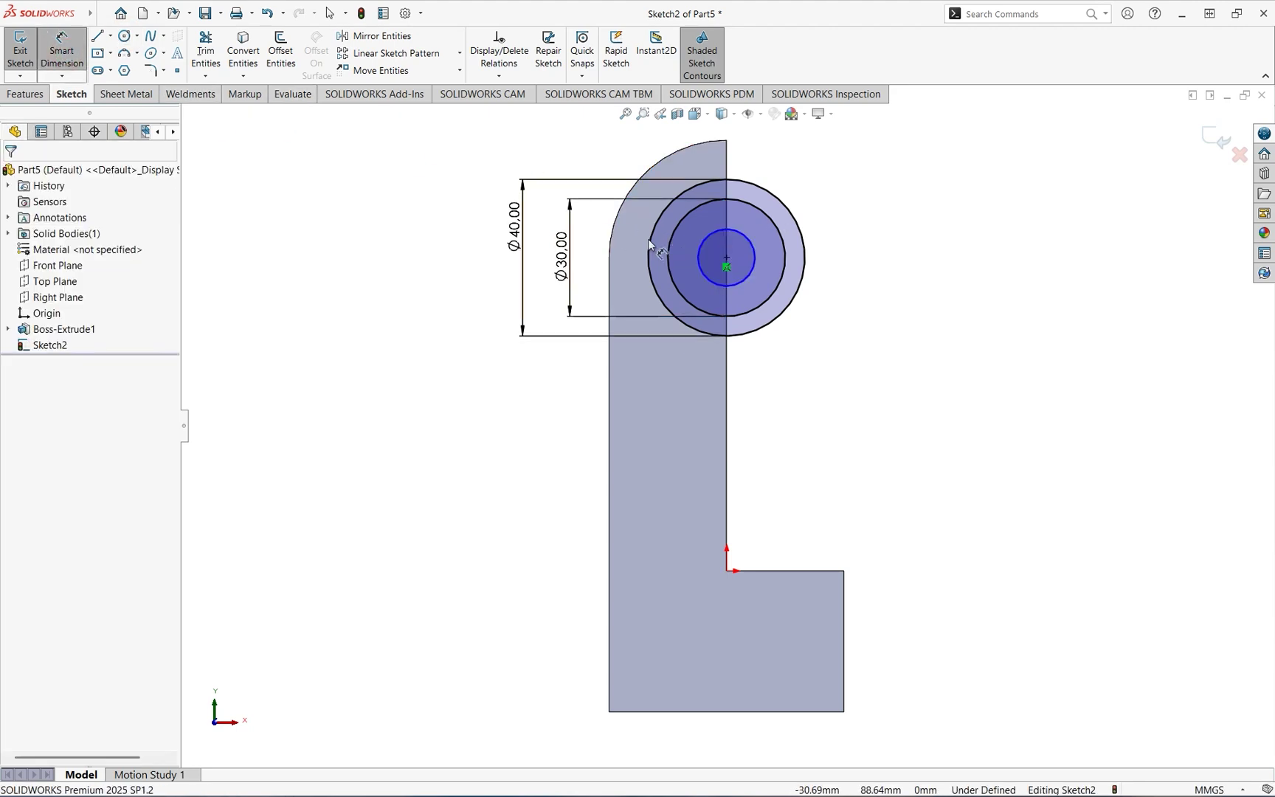
click(754, 251)
click(882, 265)
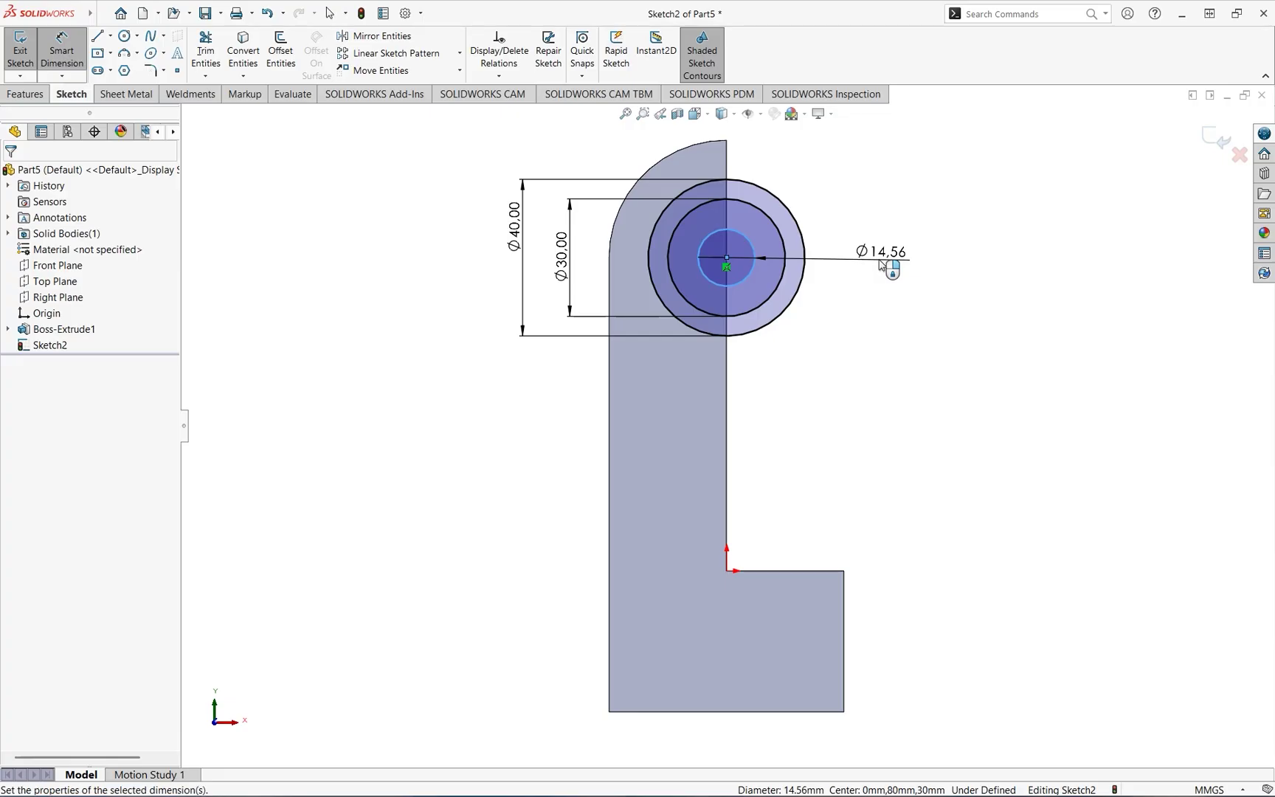
text(18)
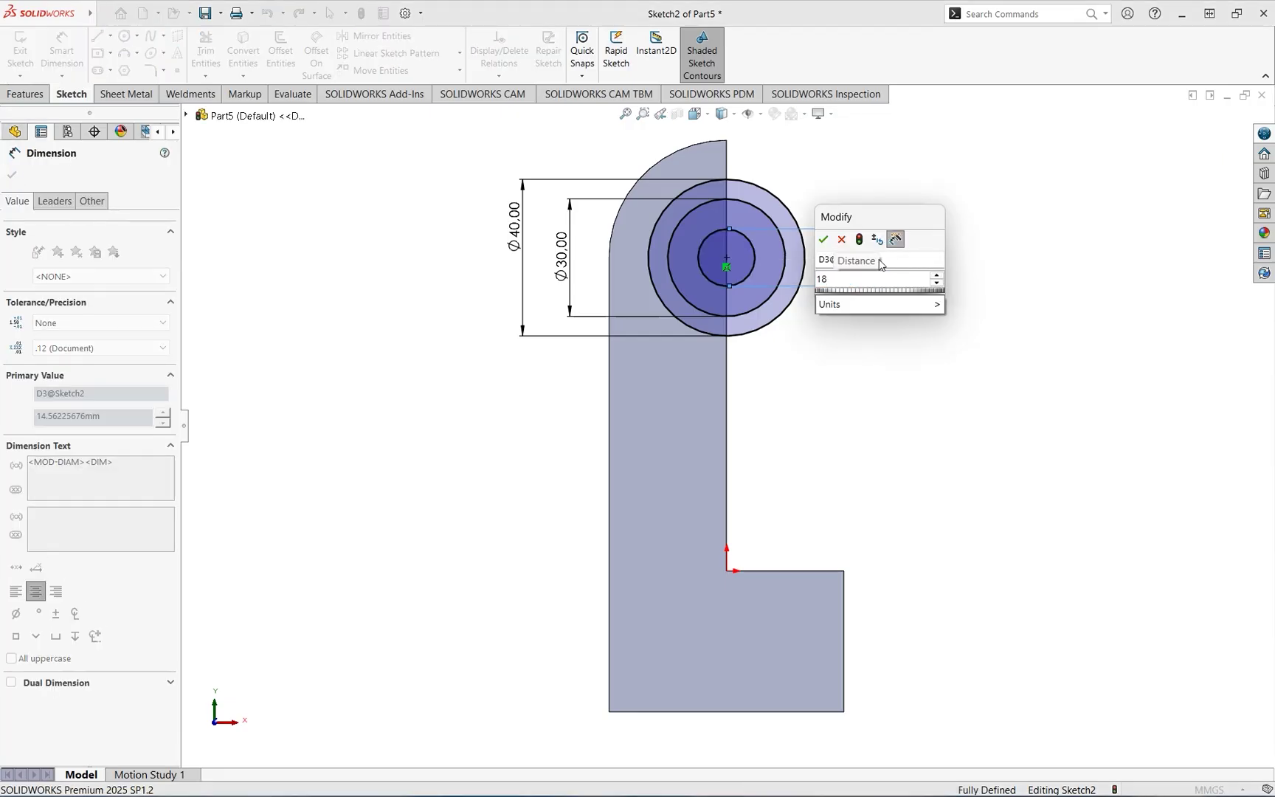
key(Return)
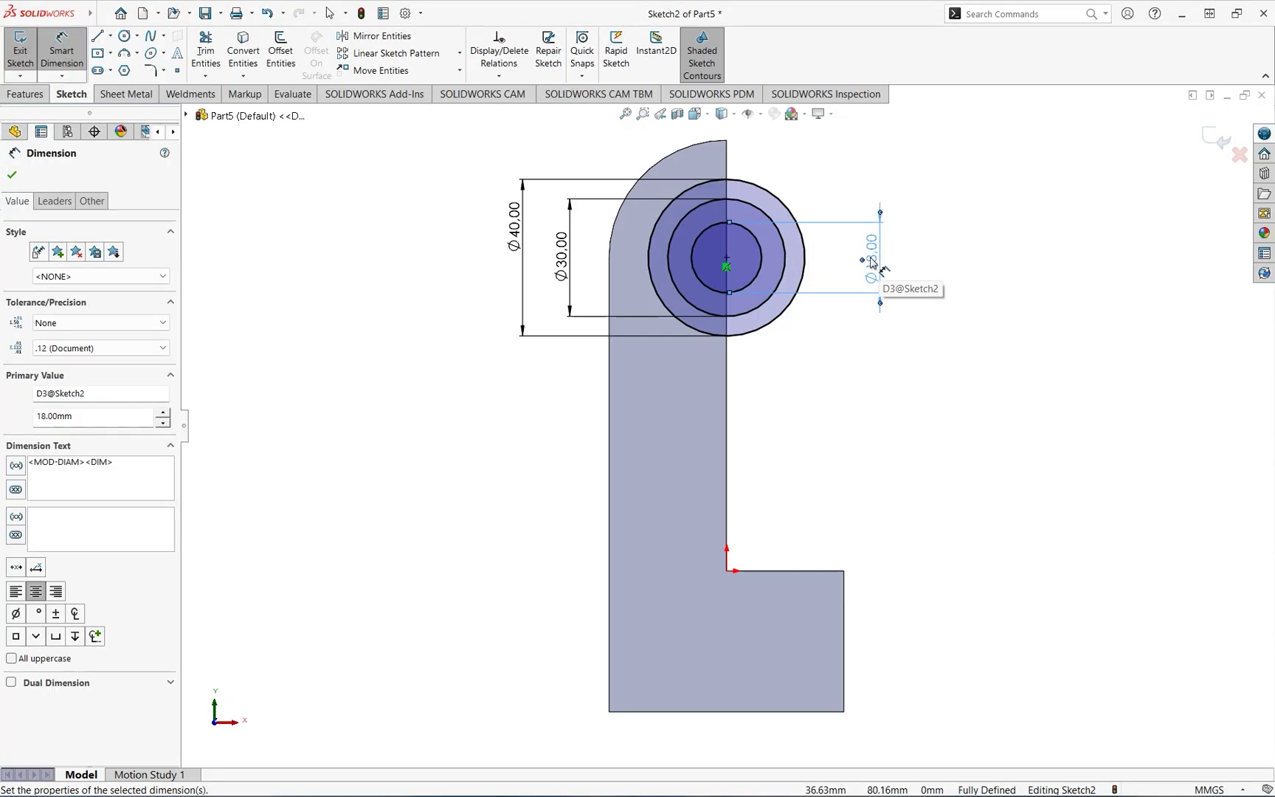
click(17, 96)
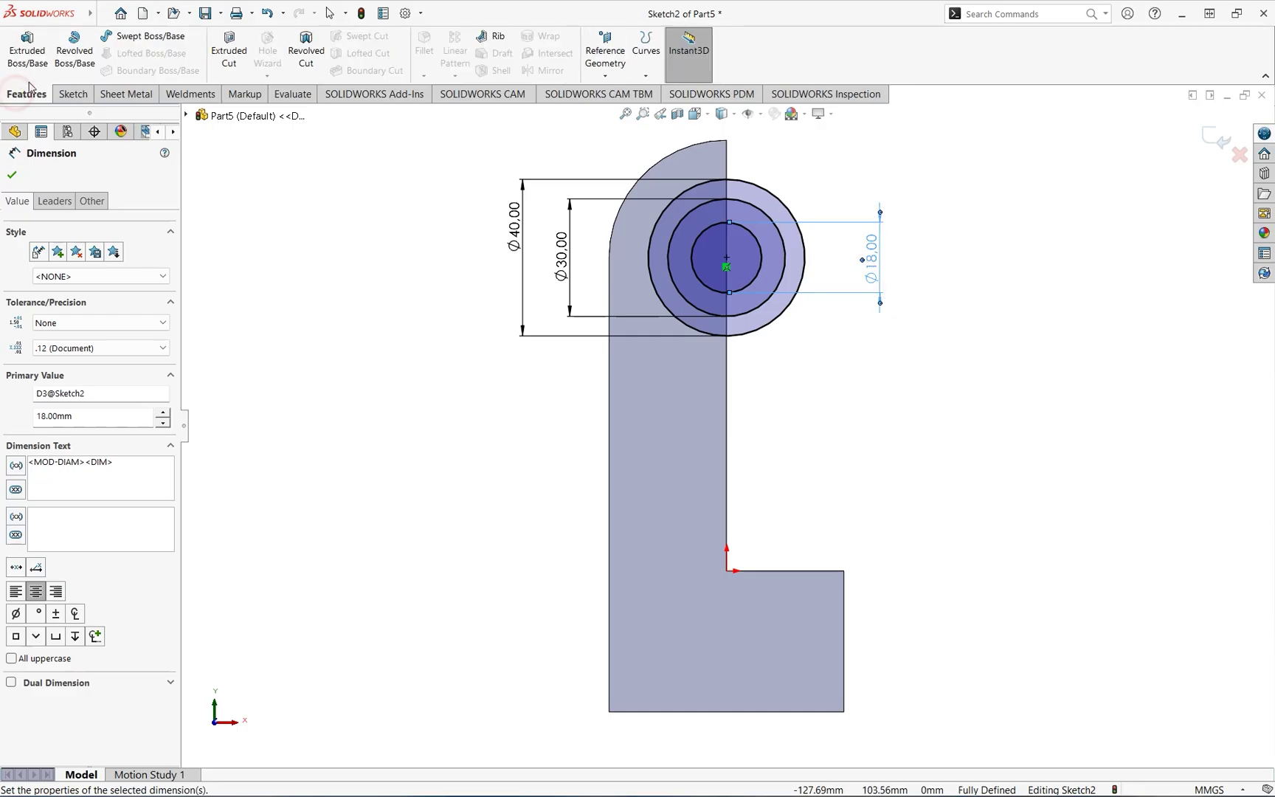
- Extruded Cut the Ø40 circle region Blind 20 mm into the rounded top
click(221, 66)
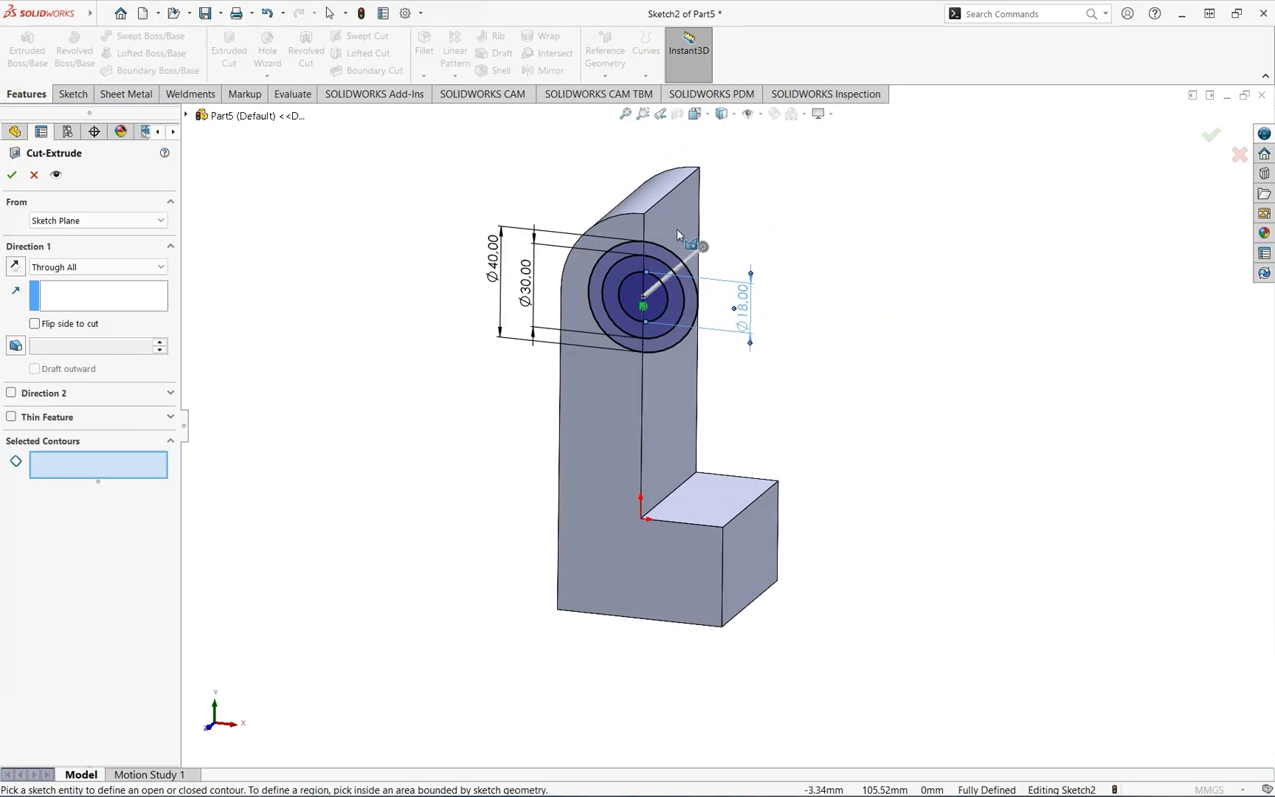
scroll(673, 235, down, 3)
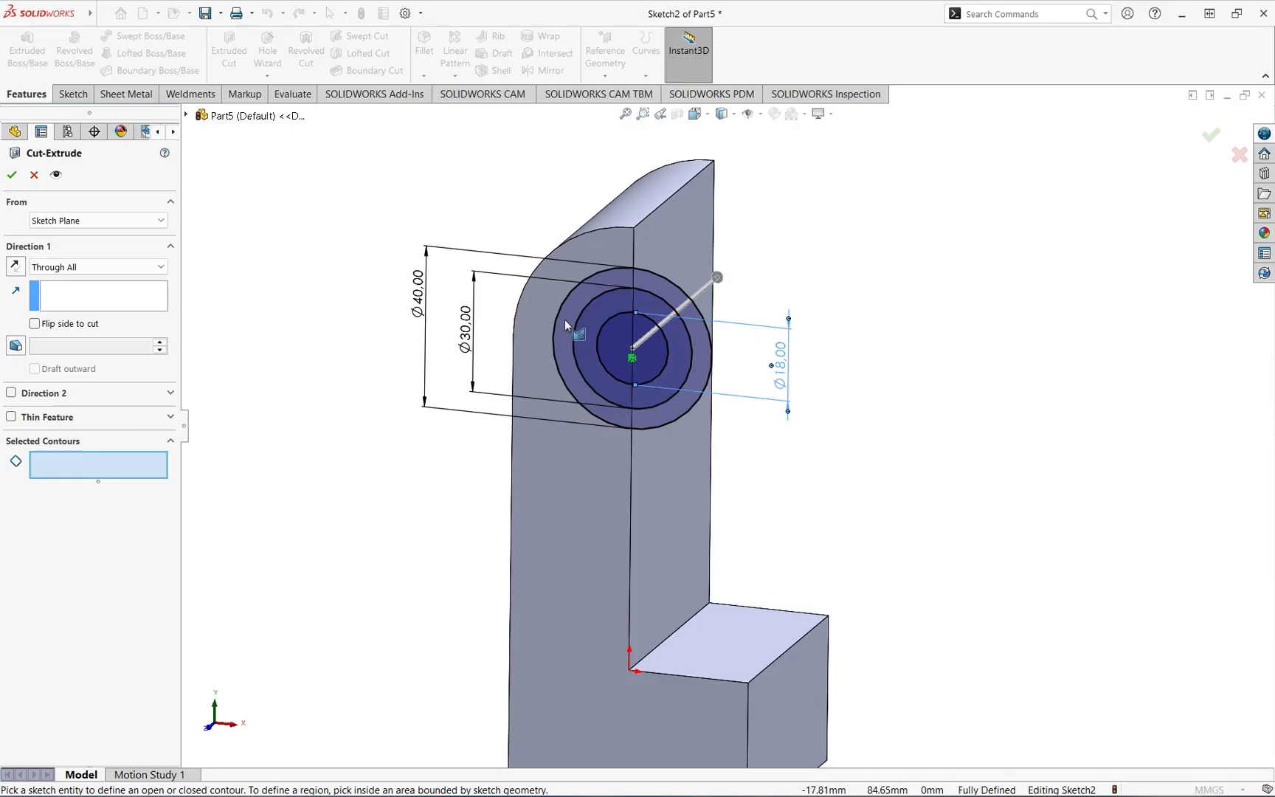
click(61, 269)
click(48, 282)
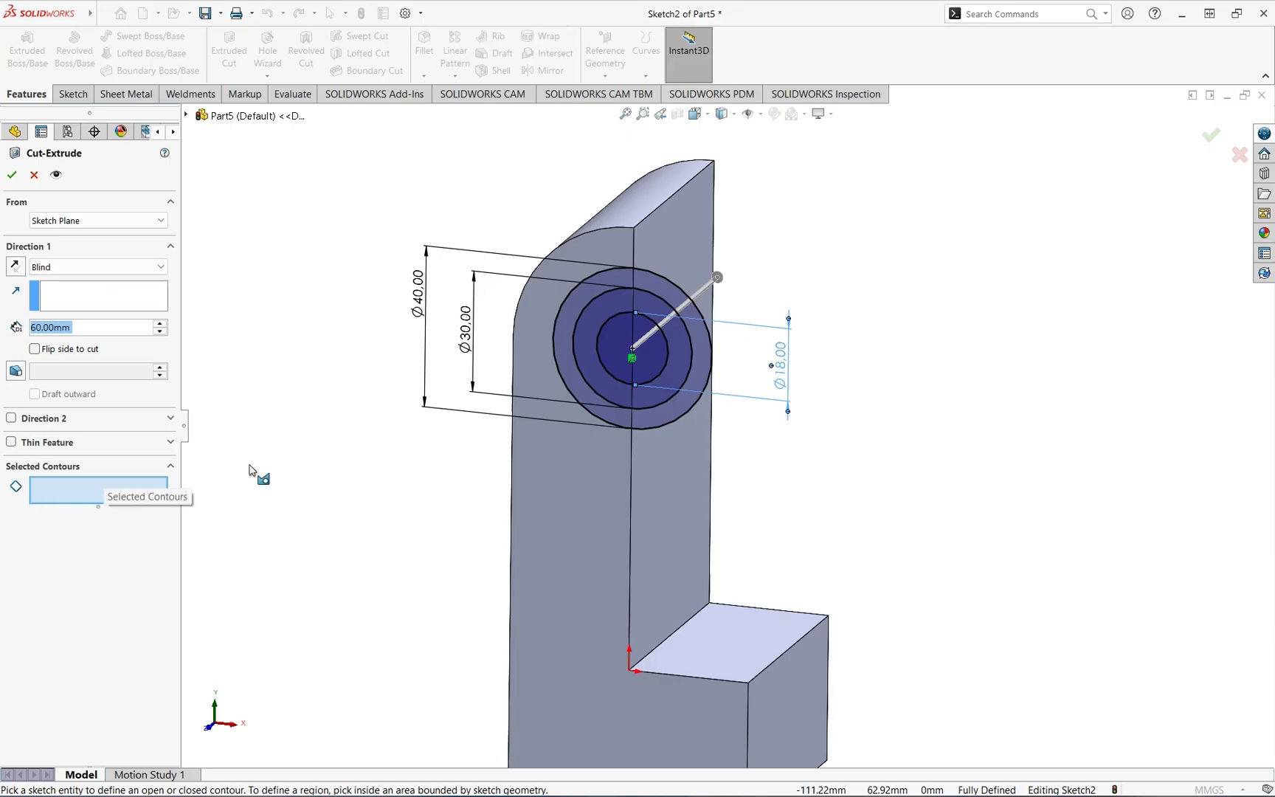
click(561, 313)
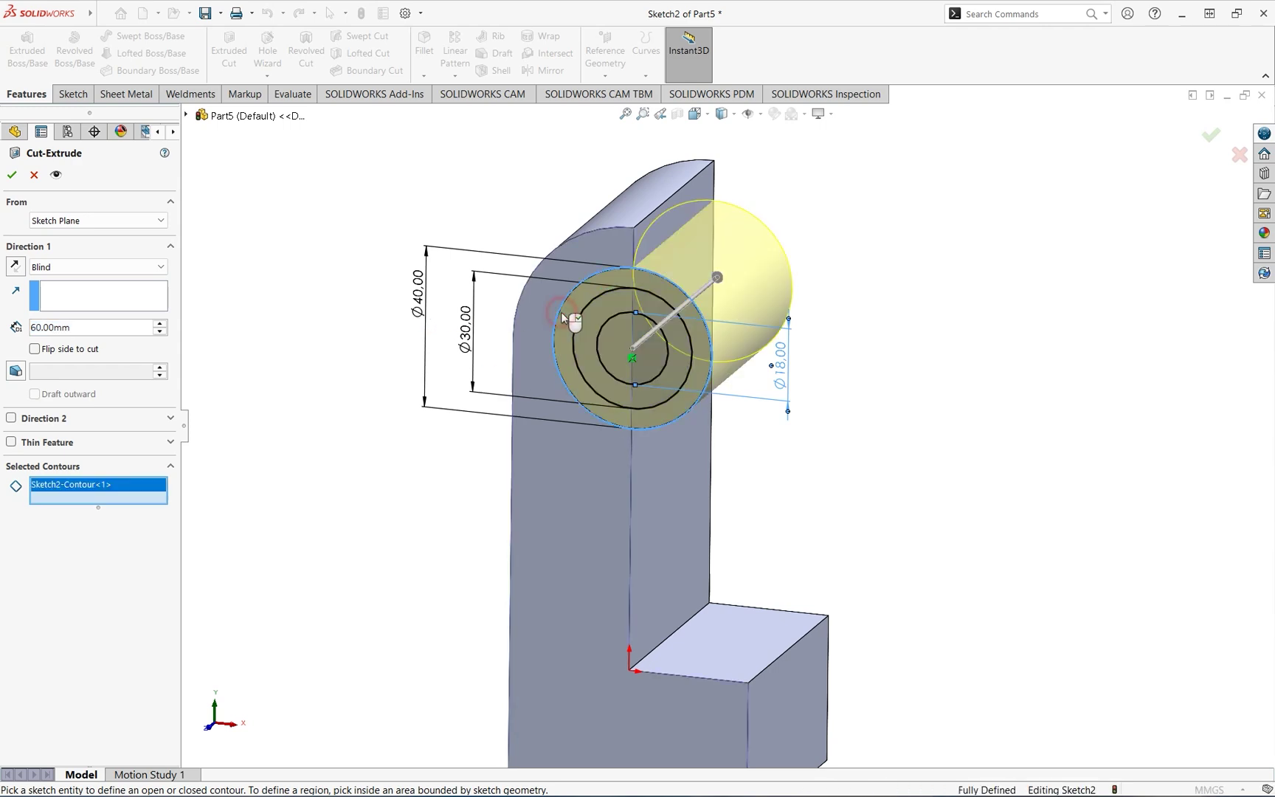
double_click(86, 328)
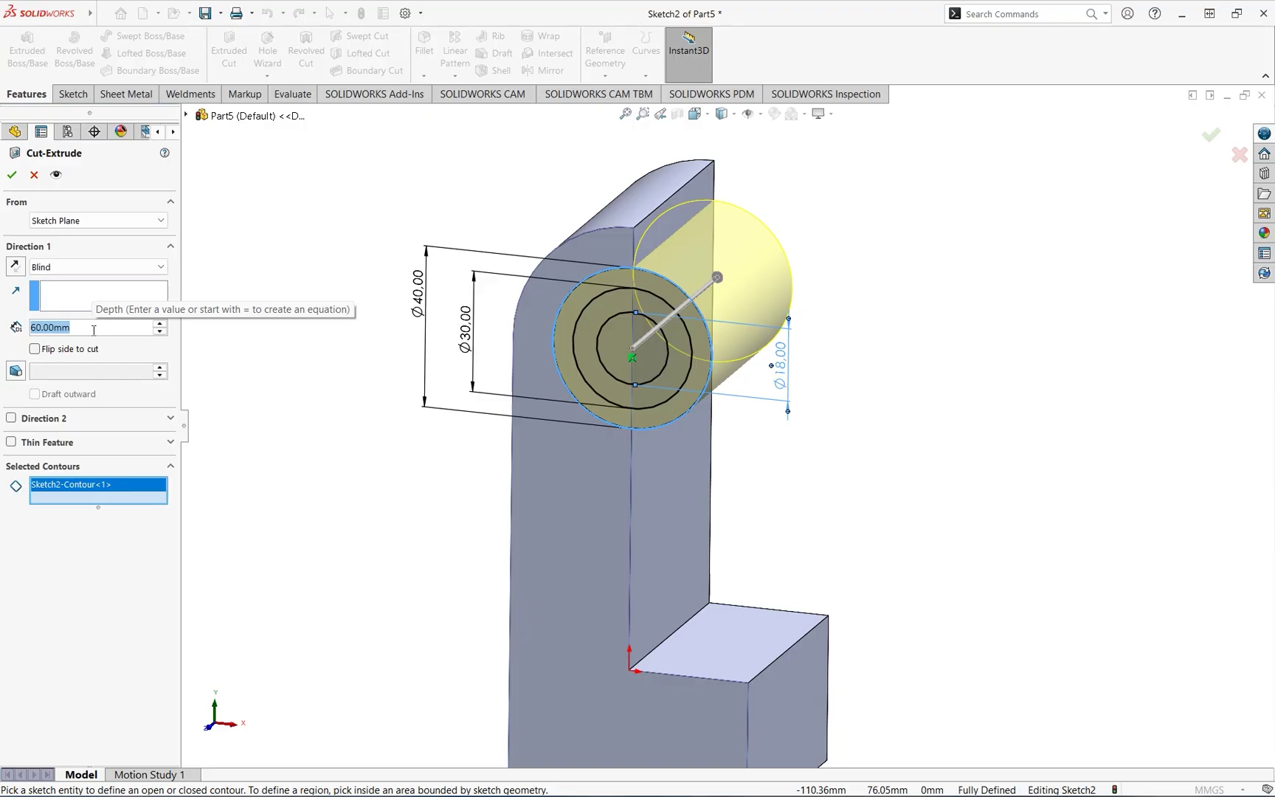
text(20)
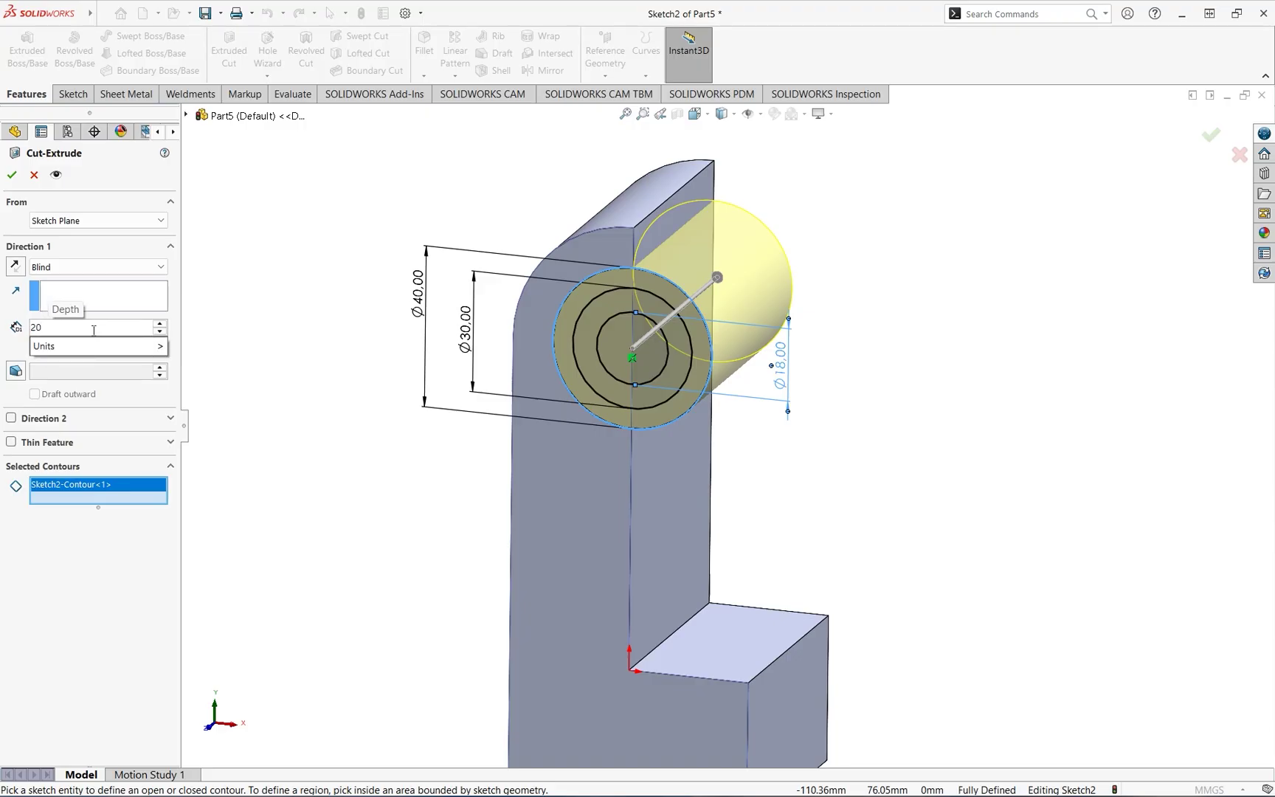
click(15, 177)
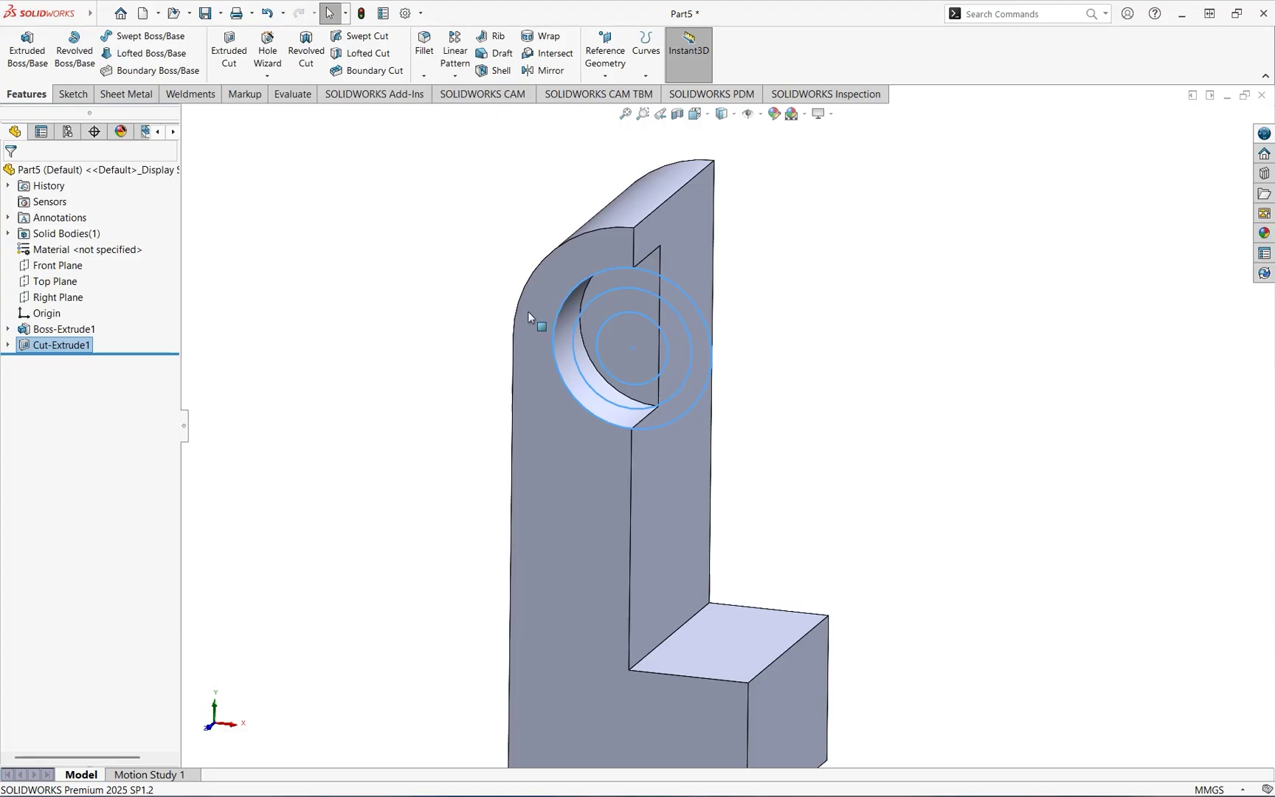
- Start Sketch3 on the hole floor and convert Sketch2's circles into it
click(648, 305)
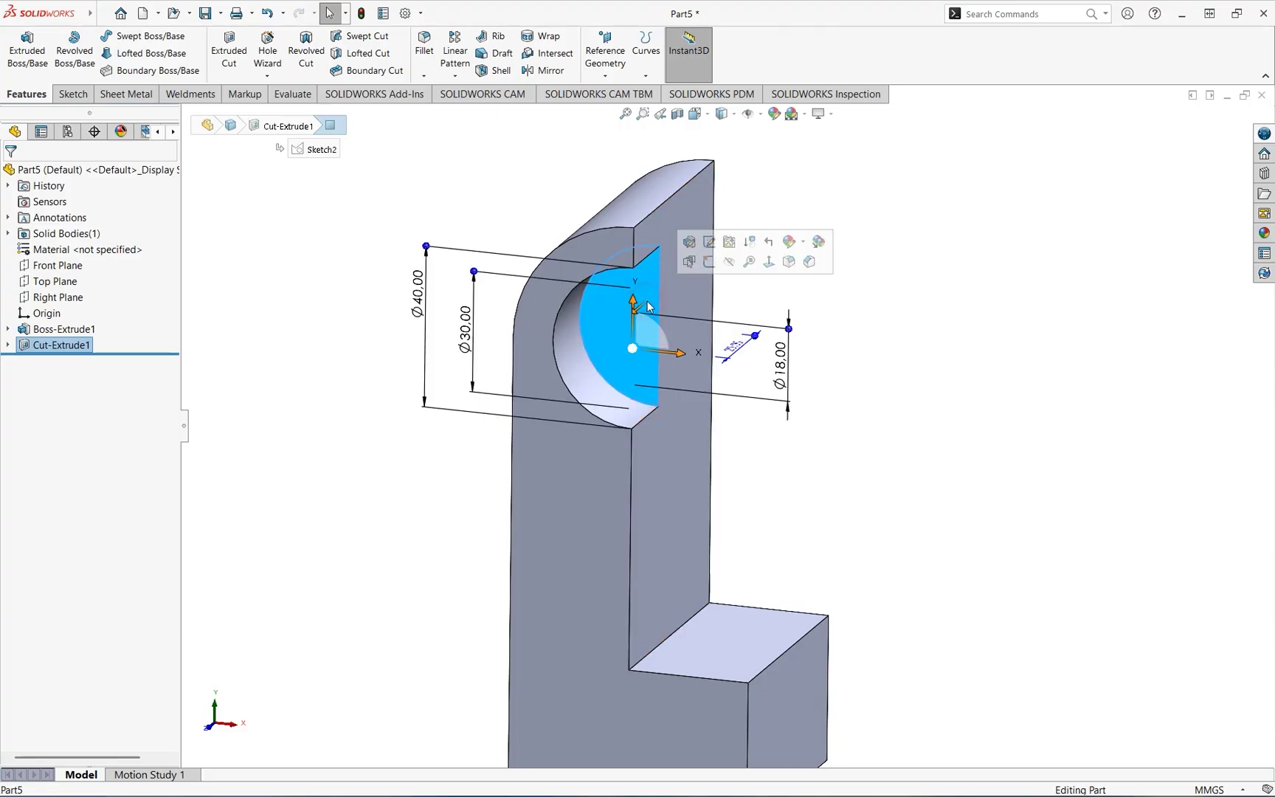
click(709, 261)
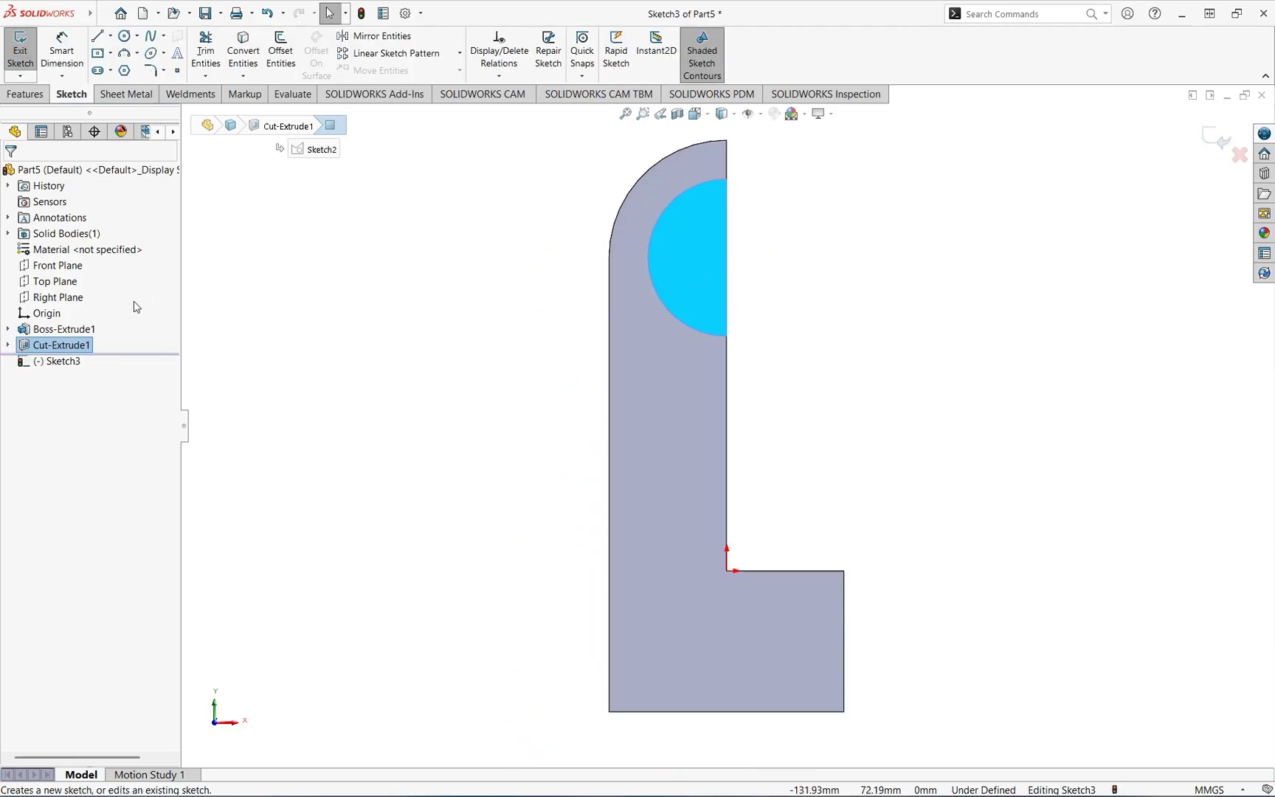
click(8, 345)
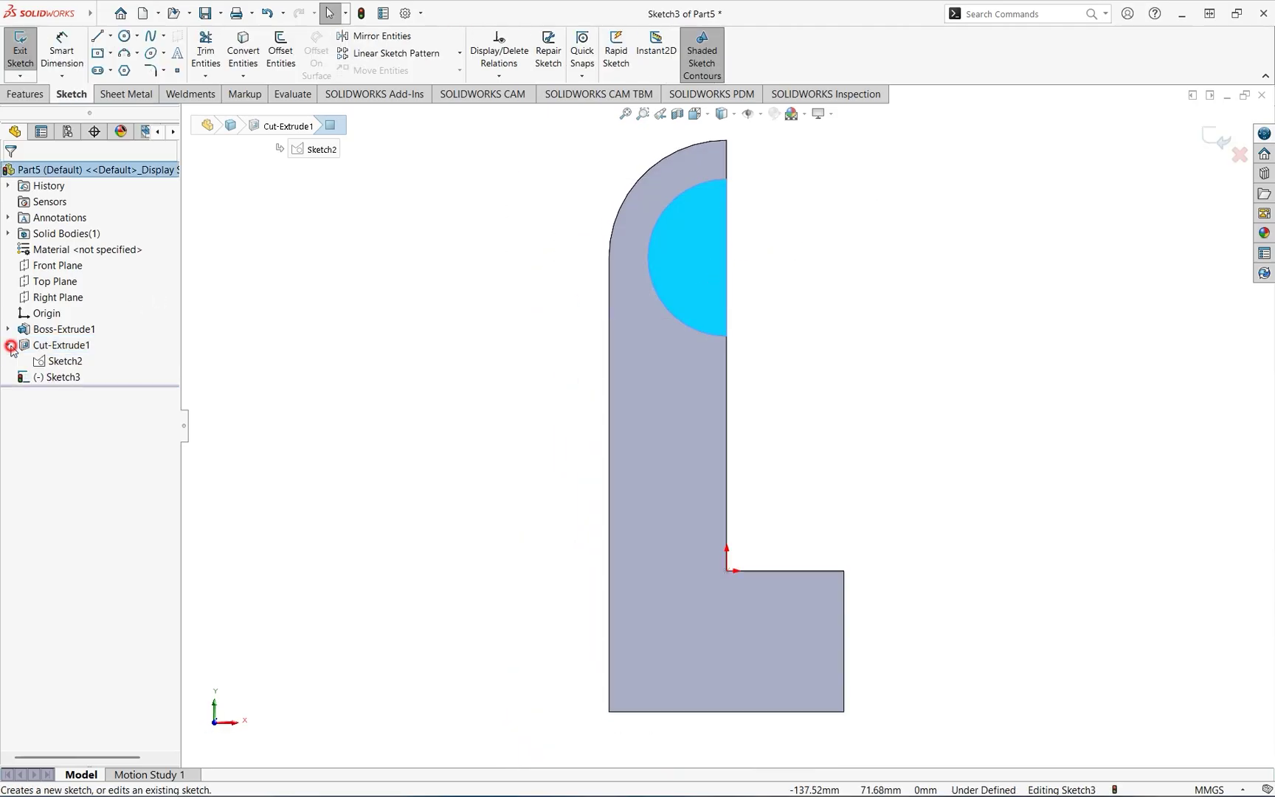
click(59, 361)
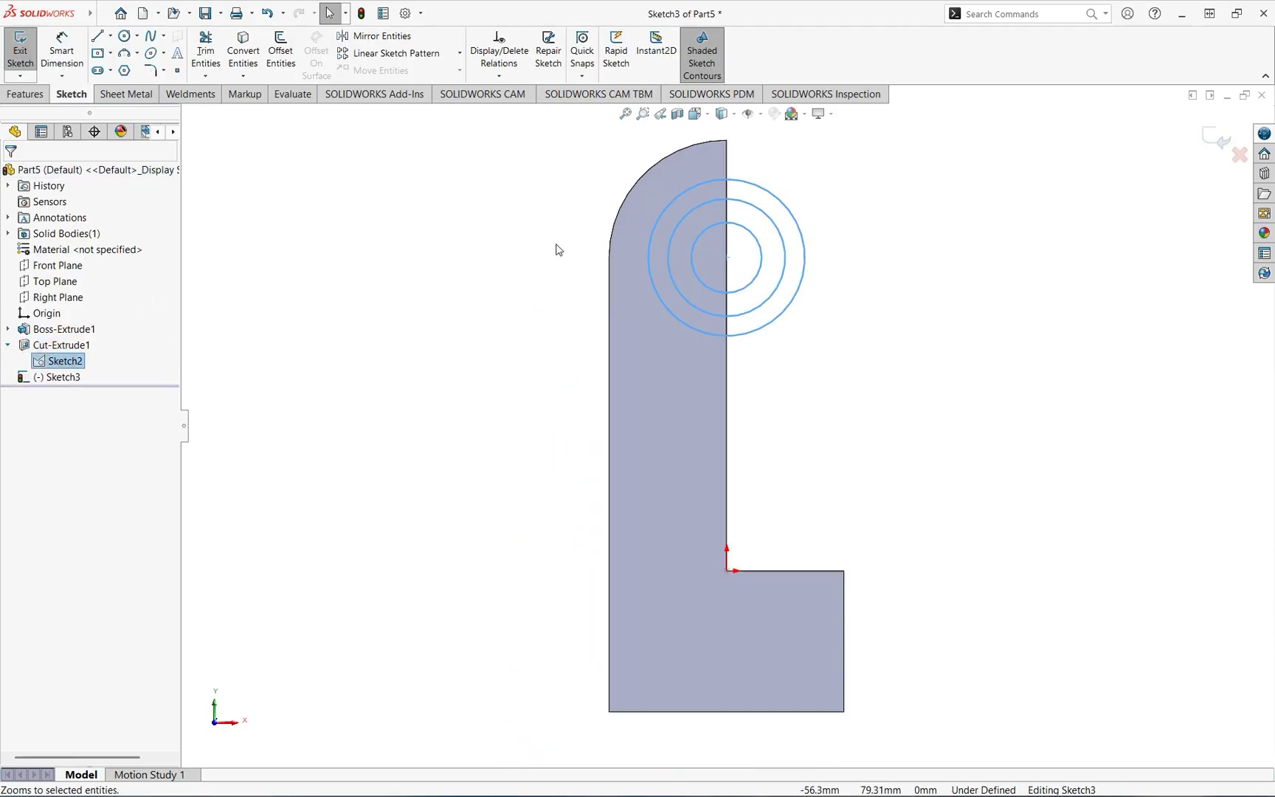
middle_drag(784, 256, 744, 301)
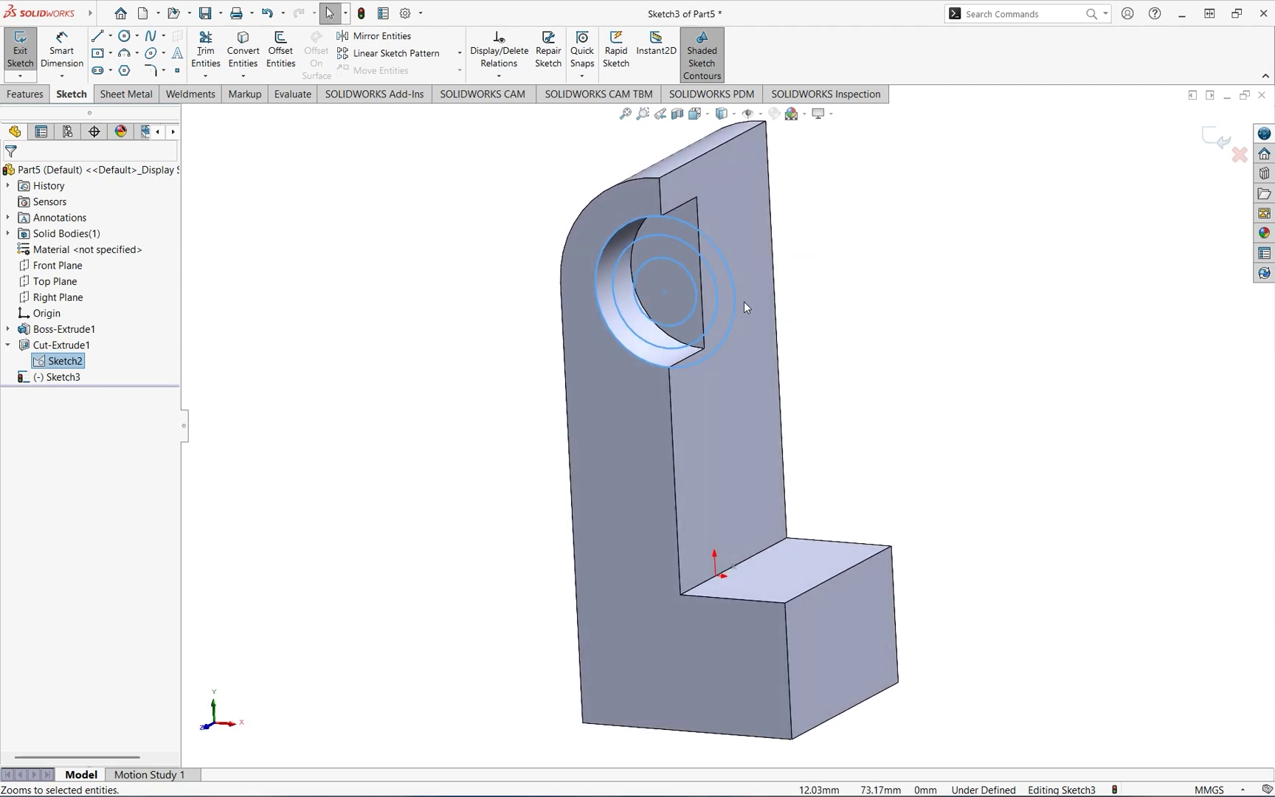
click(249, 63)
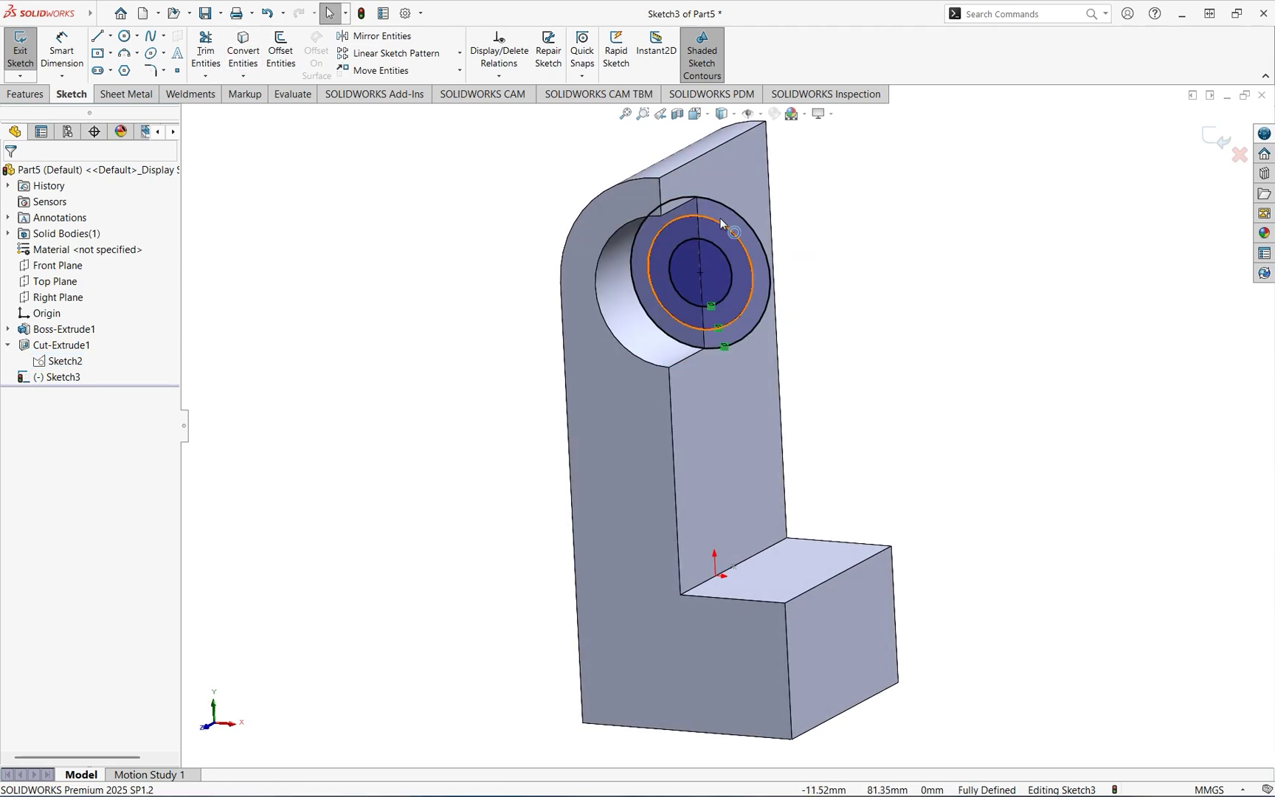
- Extruded Cut the Ø30 contour Blind 20 mm, creating Cut-Extrude2
scroll(816, 193, down, 1)
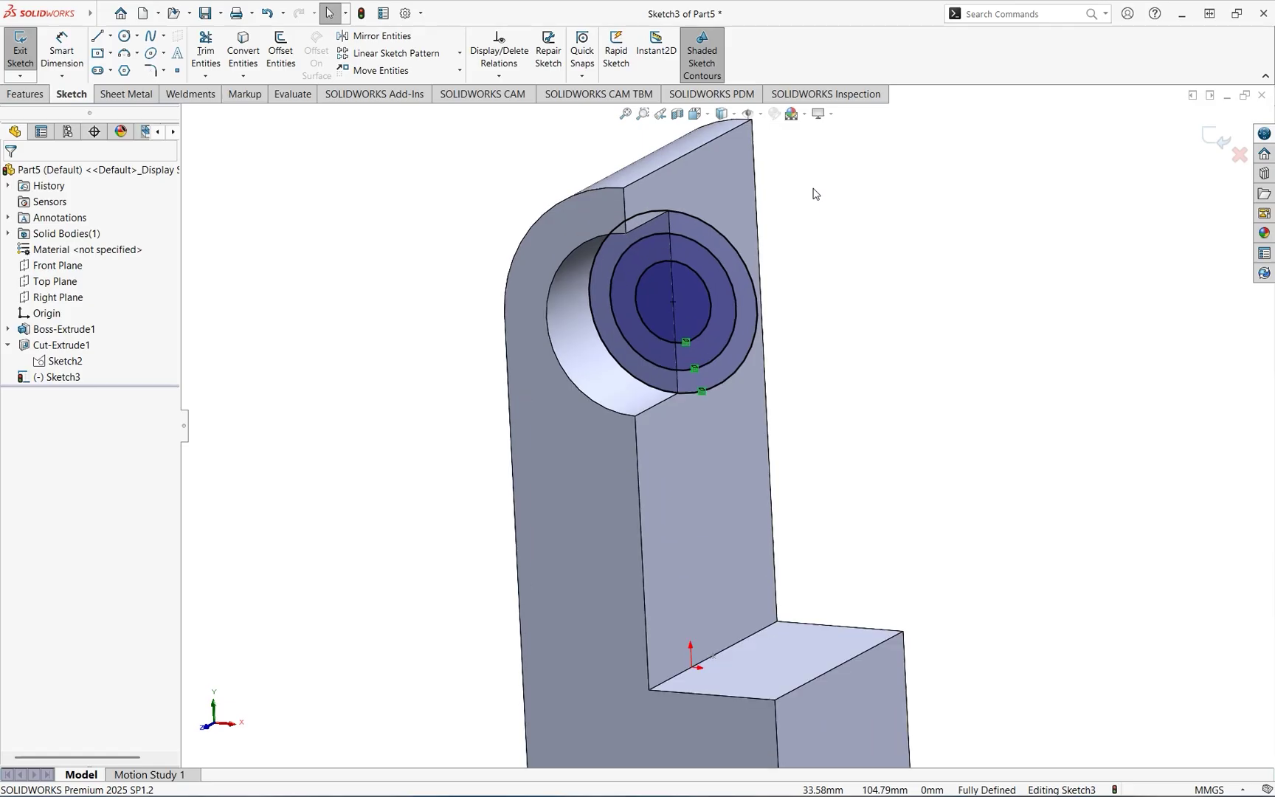
click(27, 95)
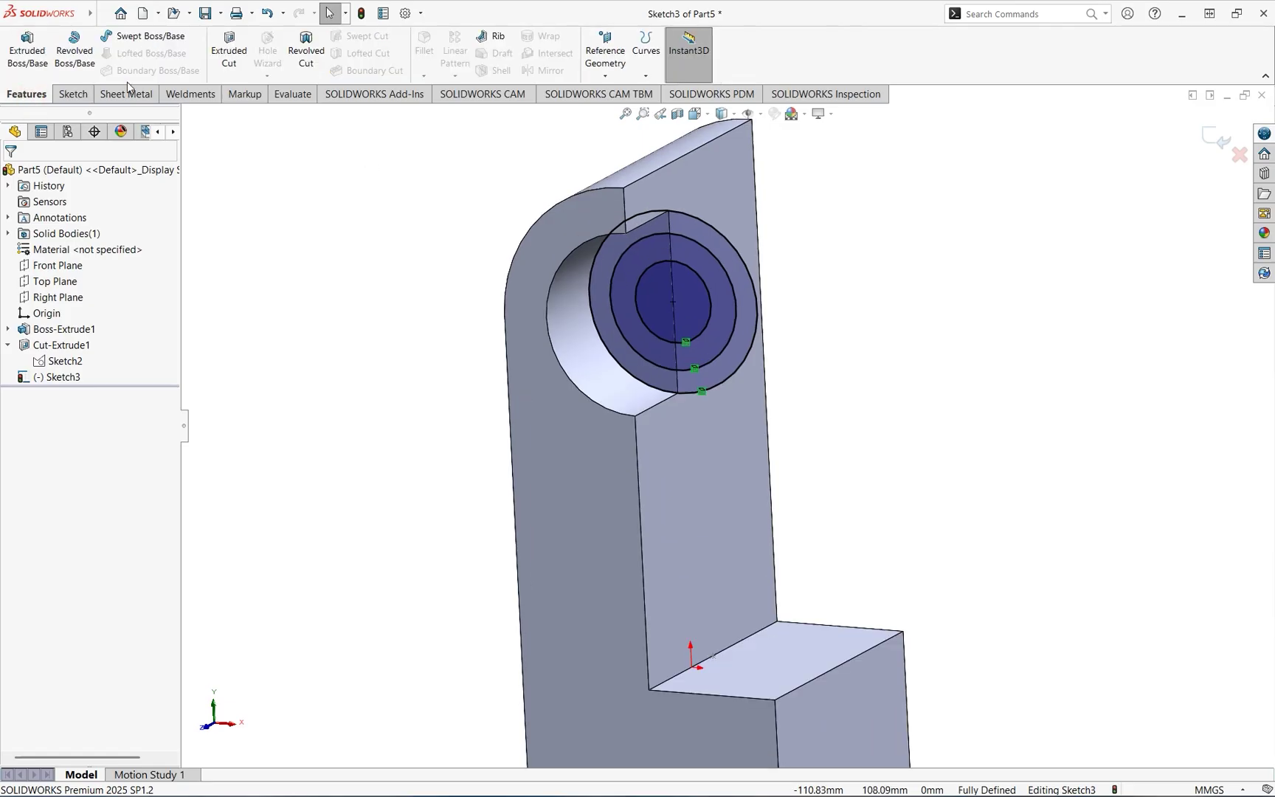
click(229, 51)
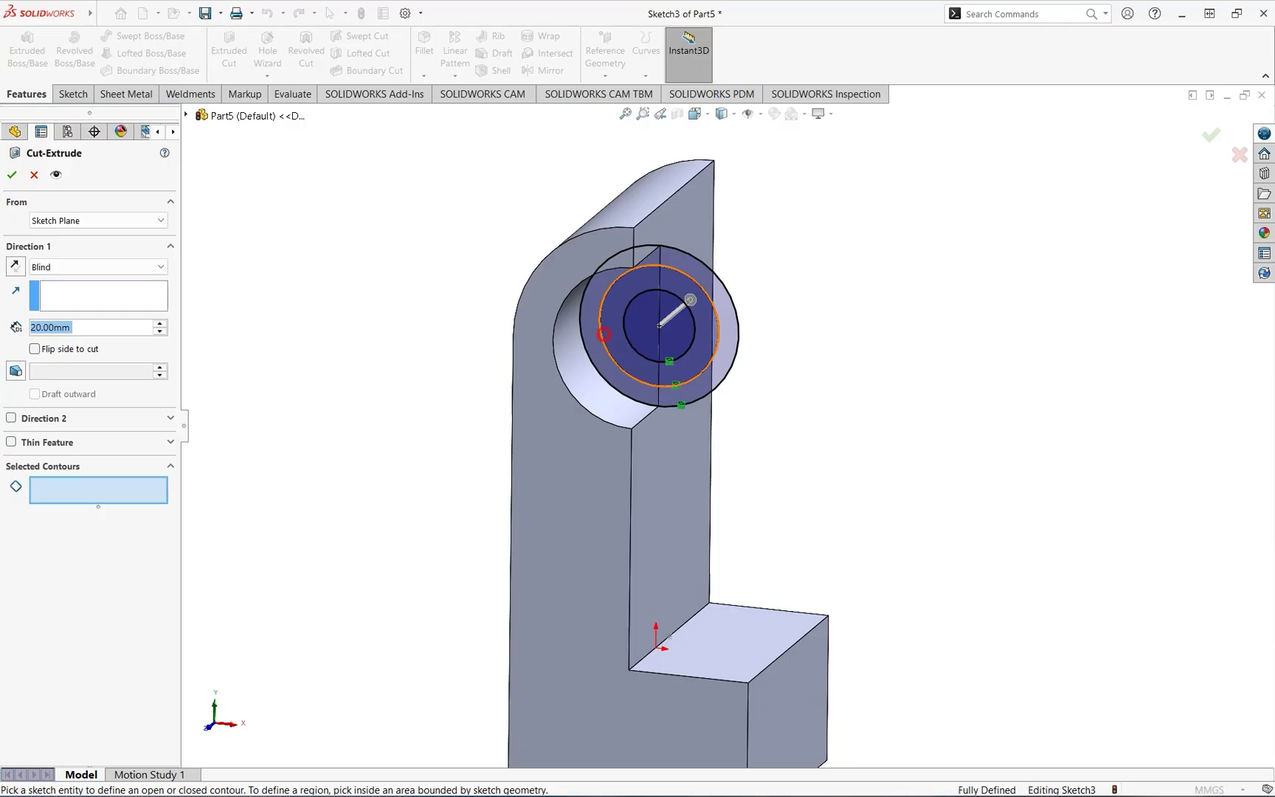
click(604, 339)
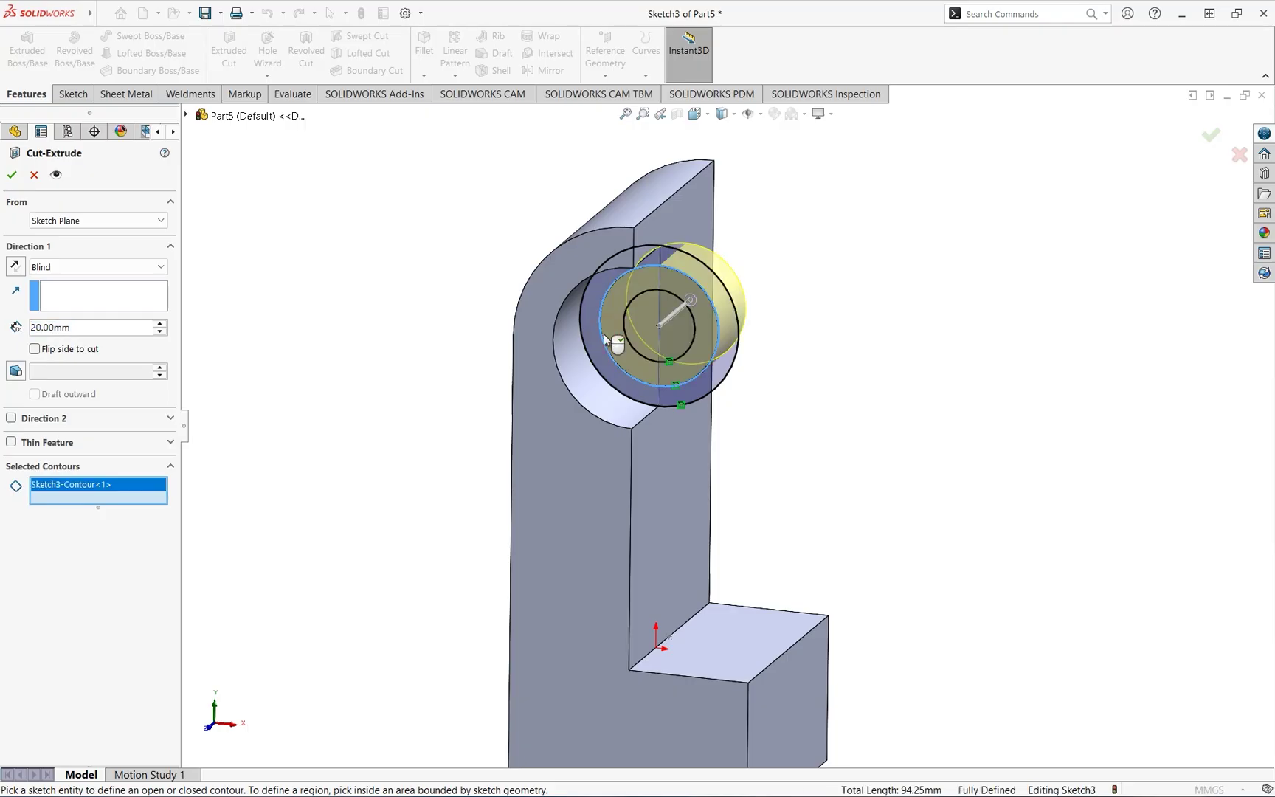
double_click(88, 329)
click(88, 330)
click(12, 175)
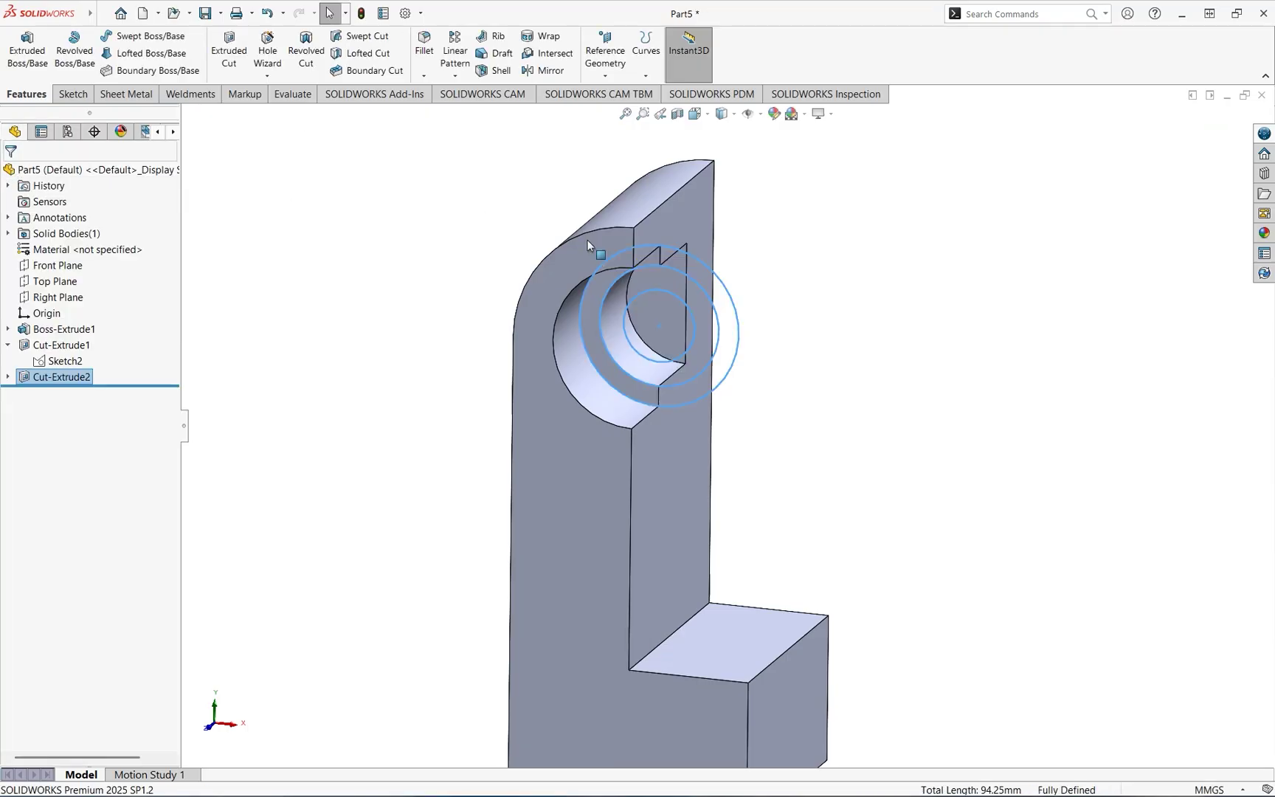
- Start Sketch4 on the Ø30 step floor and convert Sketch3's circles into it
scroll(664, 304, down, 2)
click(664, 319)
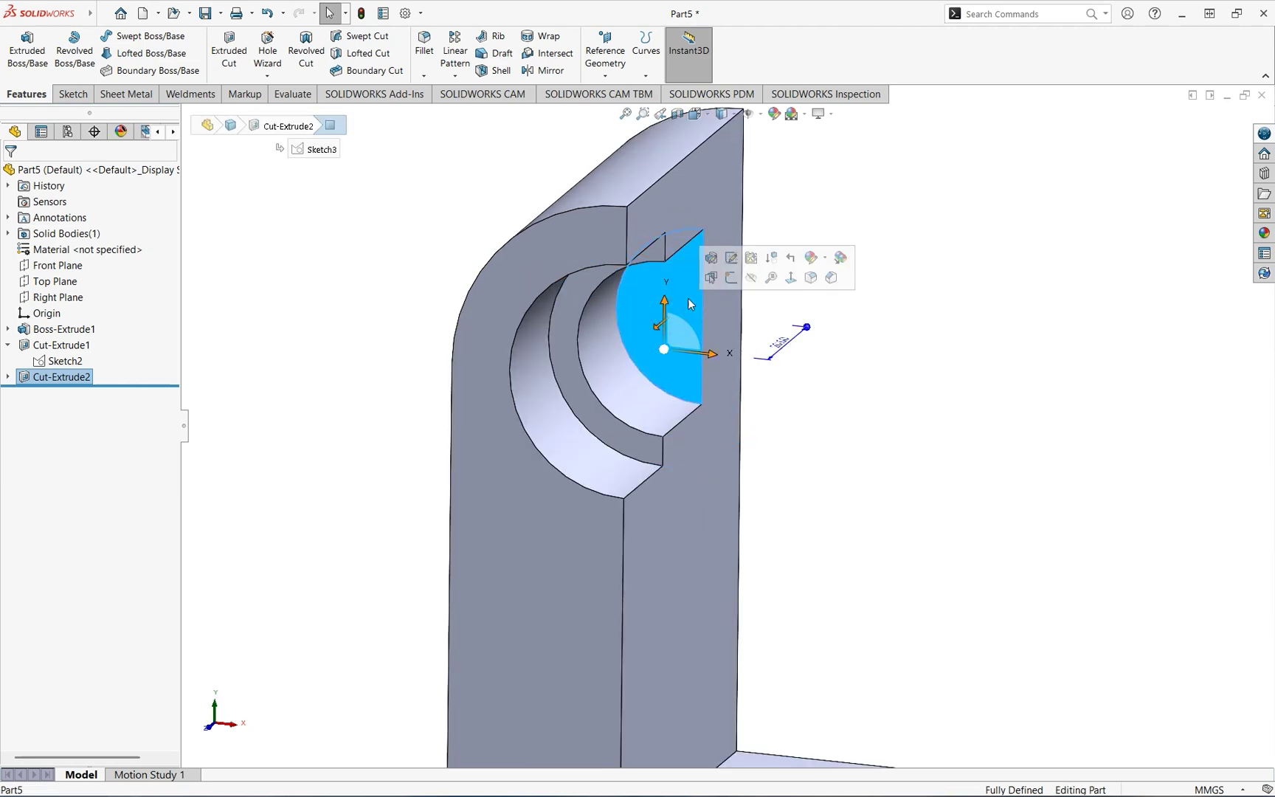
click(730, 278)
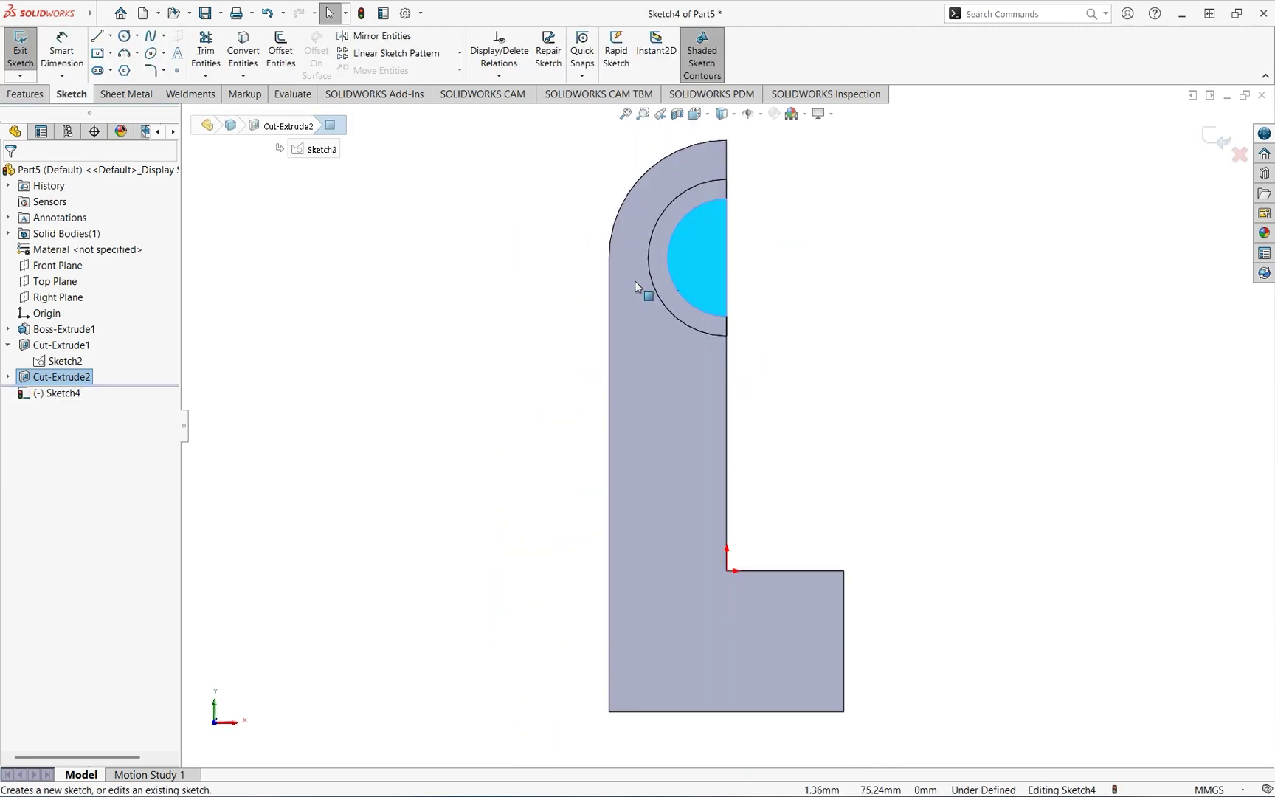
click(8, 377)
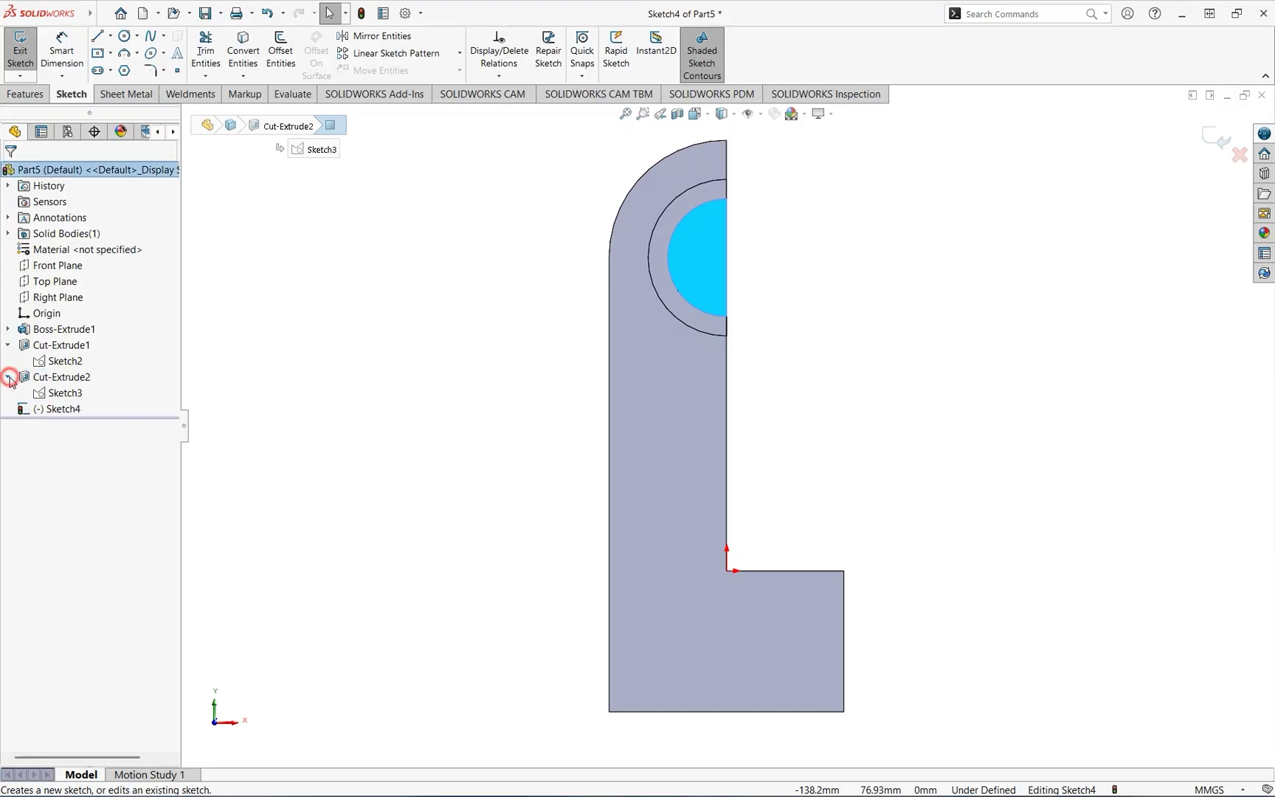
click(64, 393)
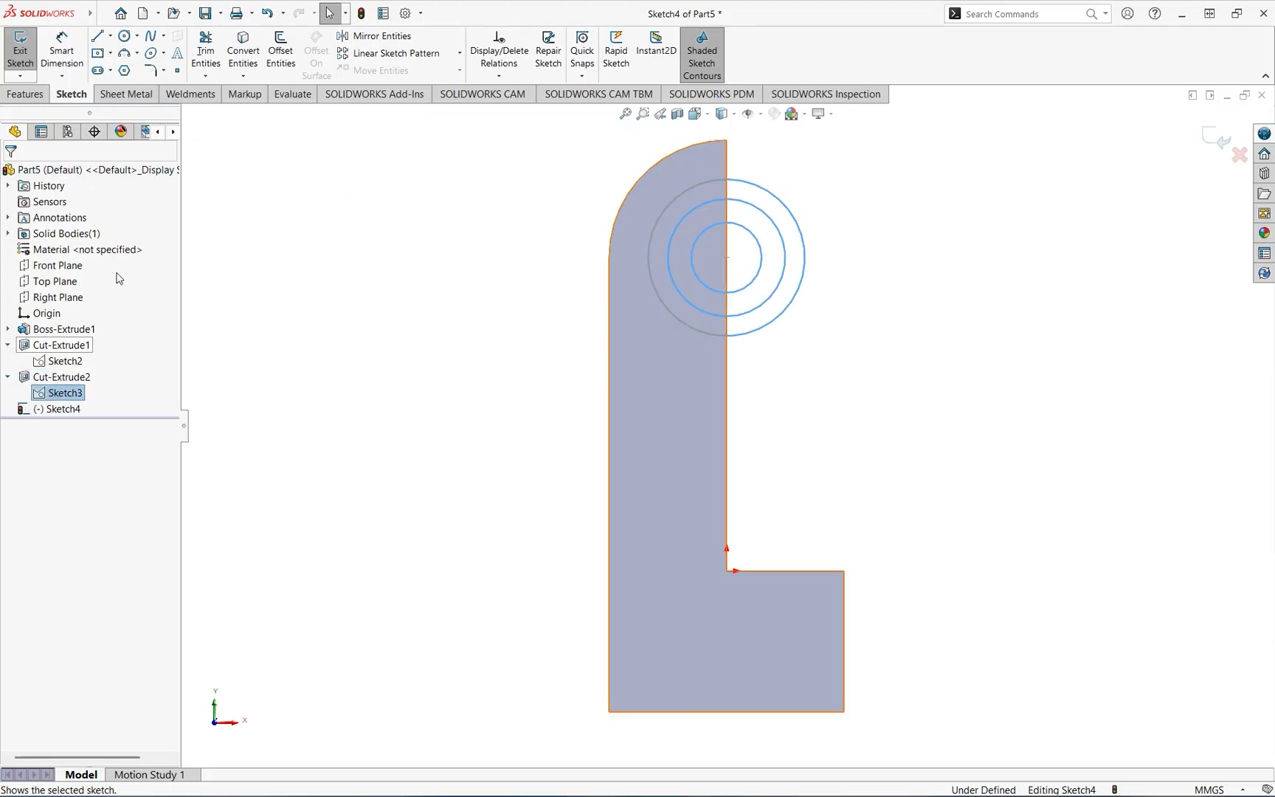
click(243, 50)
middle_drag(835, 308, 793, 325)
- Extruded Cut the Ø18 contour Through All, creating Cut-Extrude3
scroll(800, 248, down, 3)
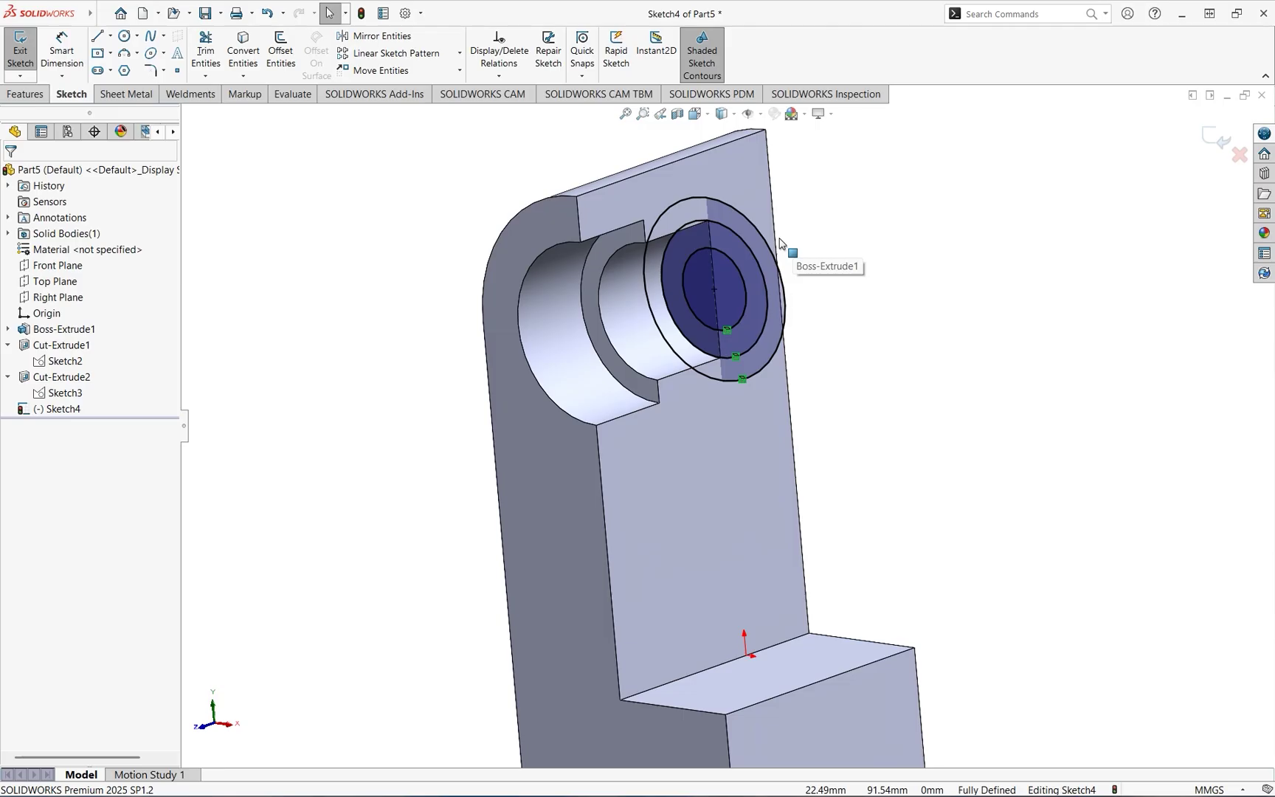
click(26, 95)
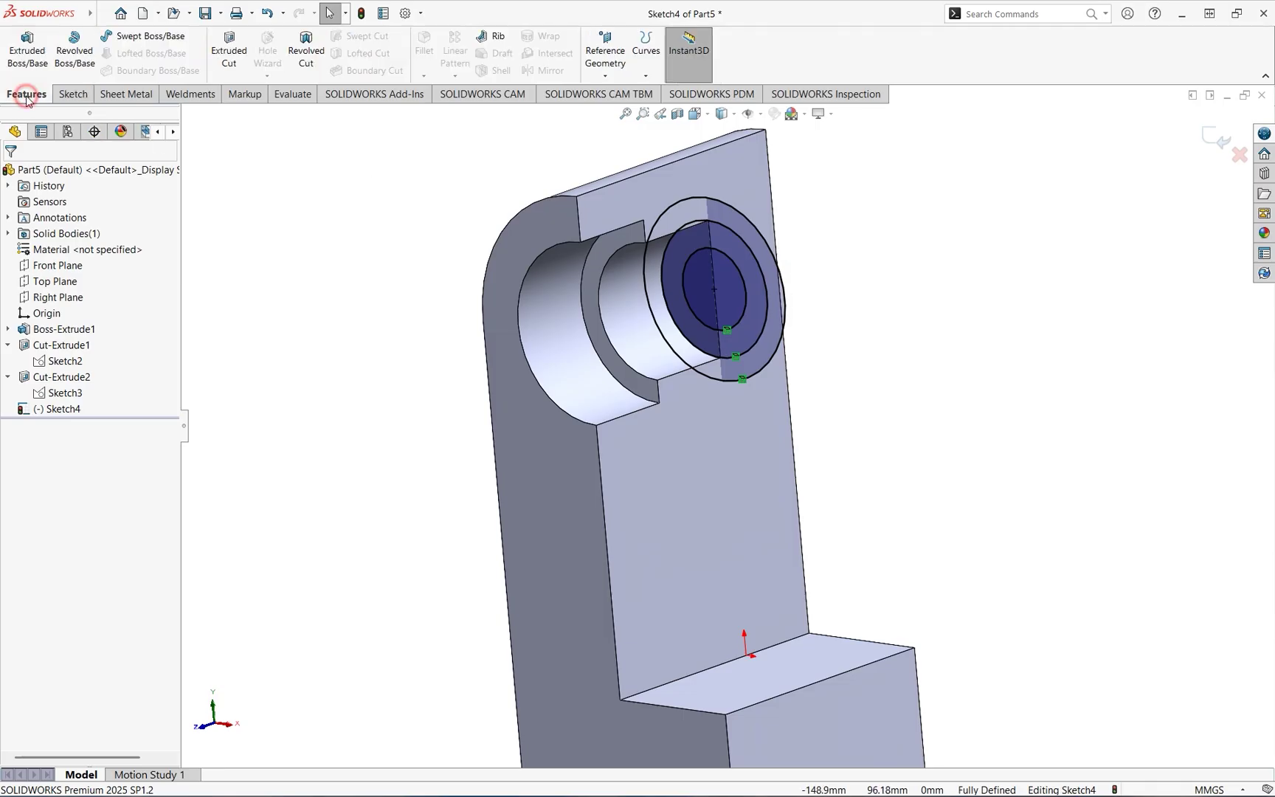
click(231, 56)
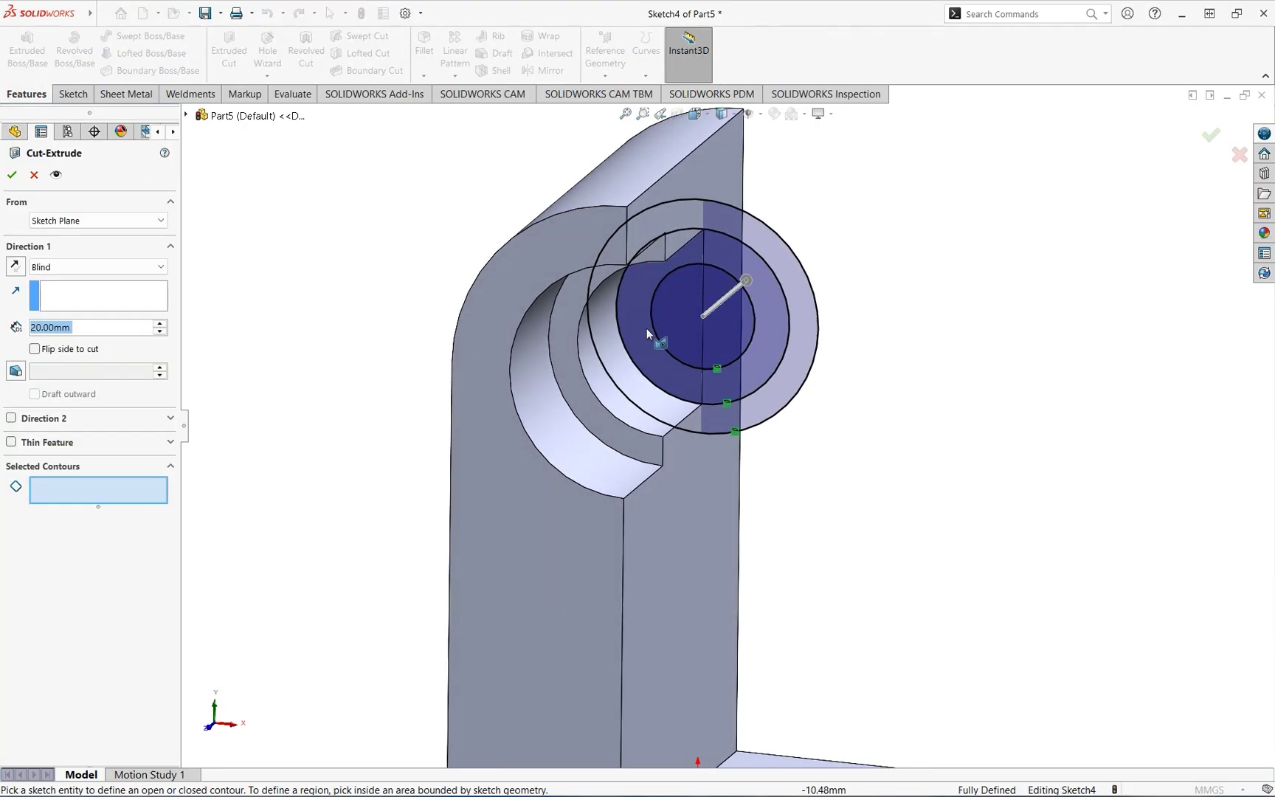
click(651, 329)
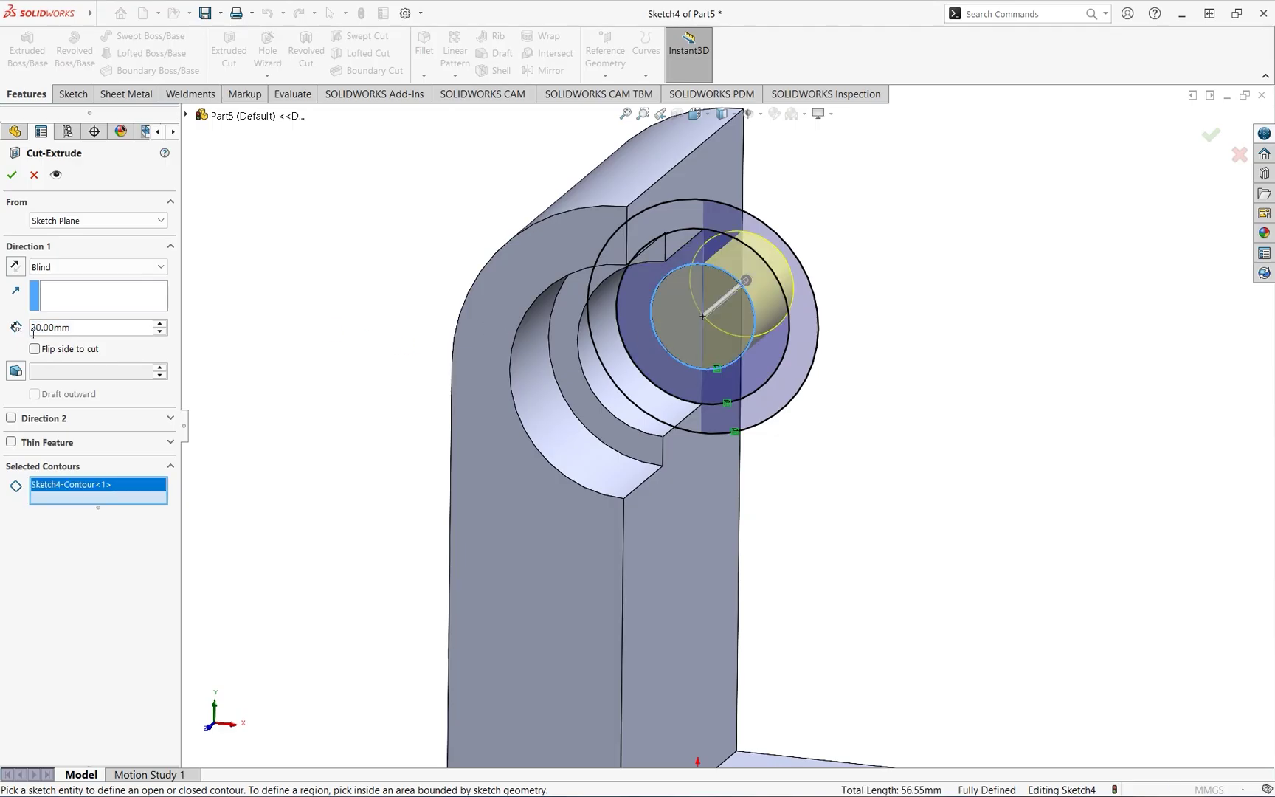
click(115, 267)
click(92, 293)
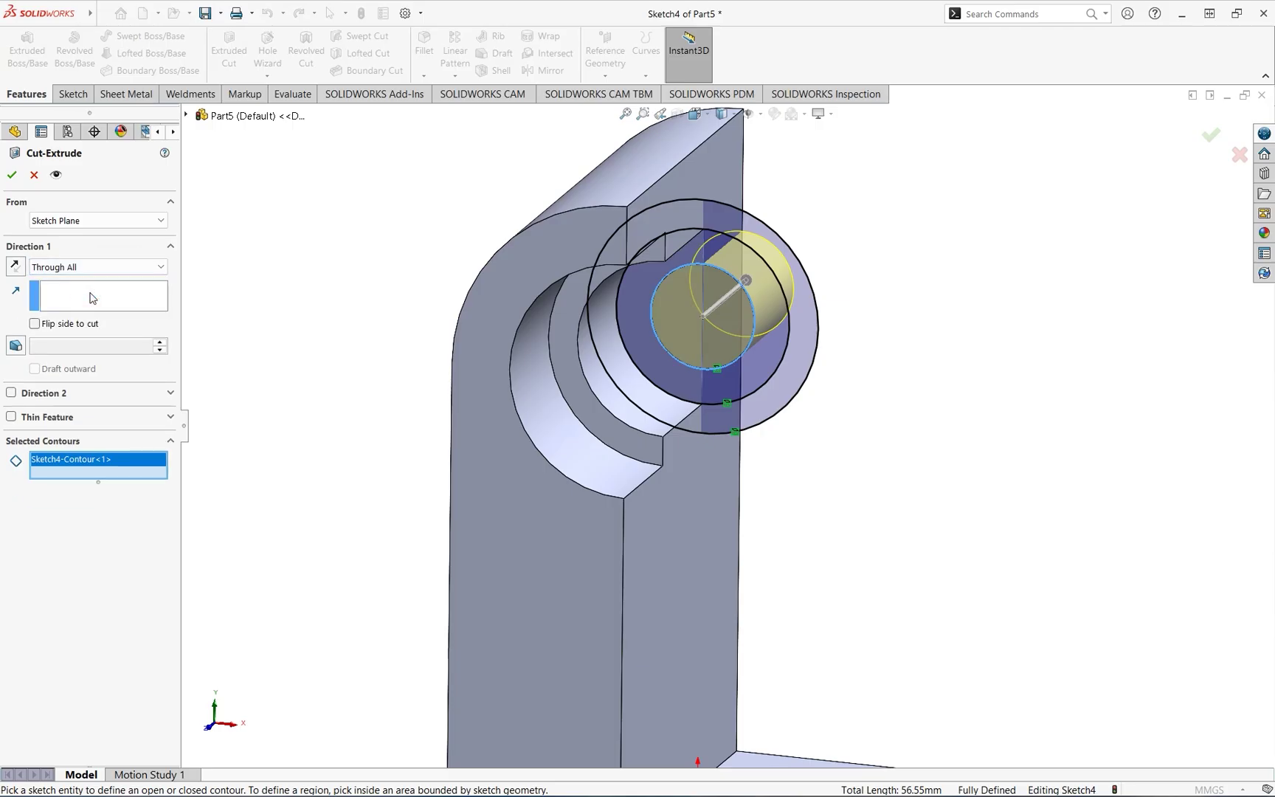
click(10, 177)
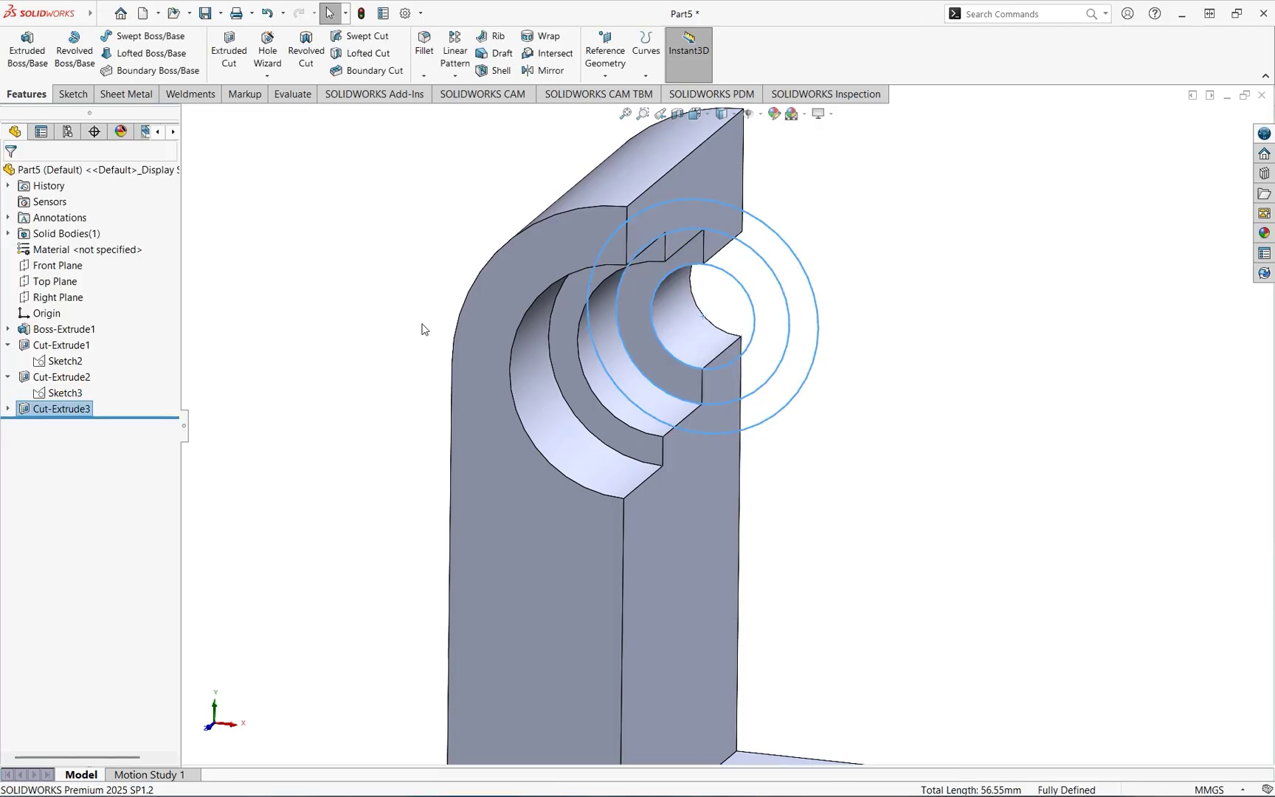
click(365, 308)
- Zoom and rotate the bracket to face front, then select the lower block's front face
key(f)
middle_drag(763, 504, 730, 452)
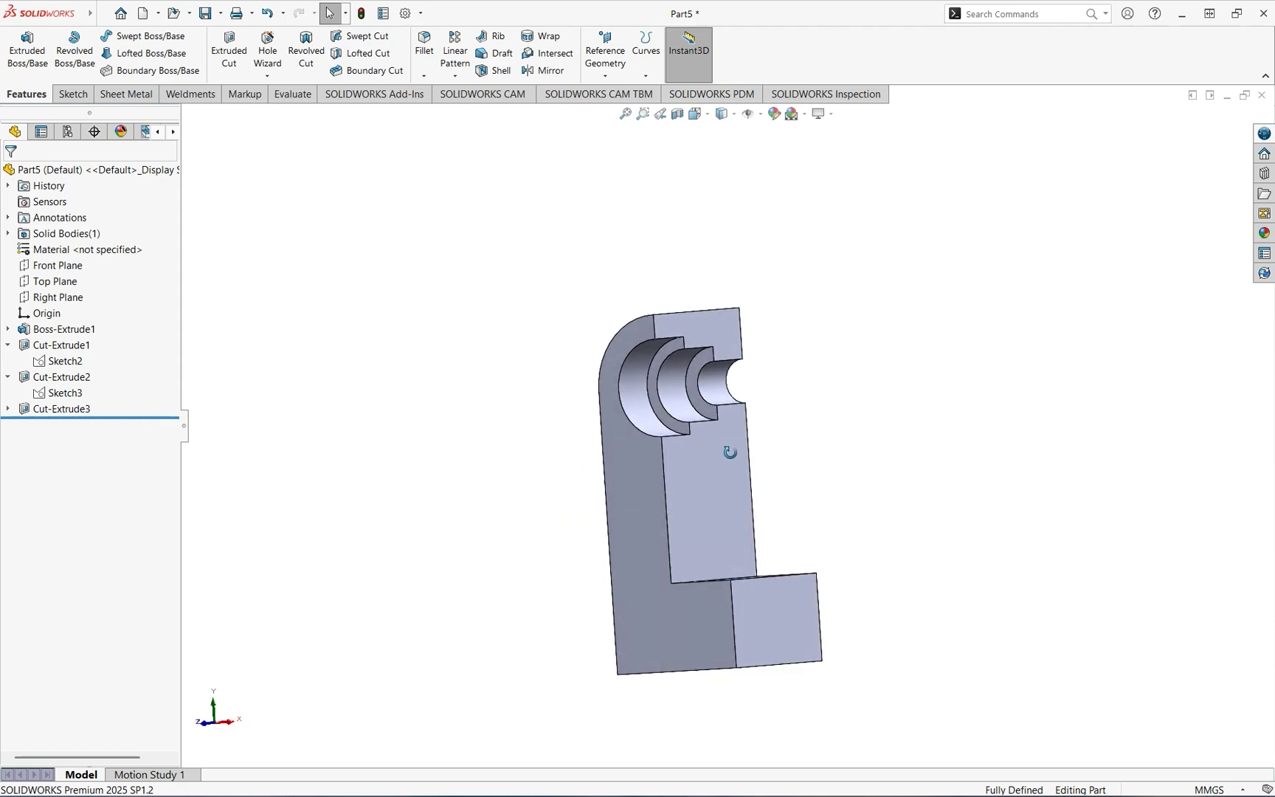
scroll(740, 561, down, 3)
middle_drag(740, 549, 649, 582)
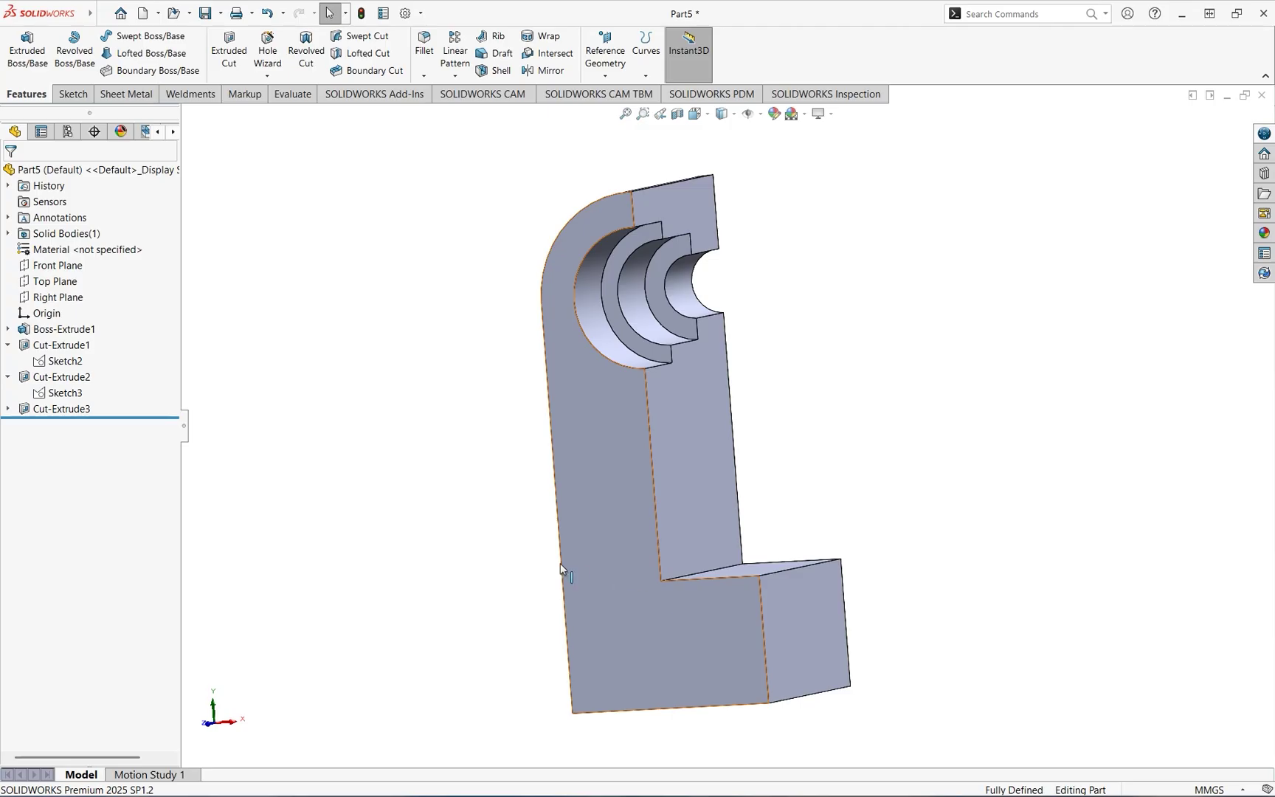
click(655, 601)
- Start Sketch5 on the face and draw two concentric circles at the origin
click(710, 556)
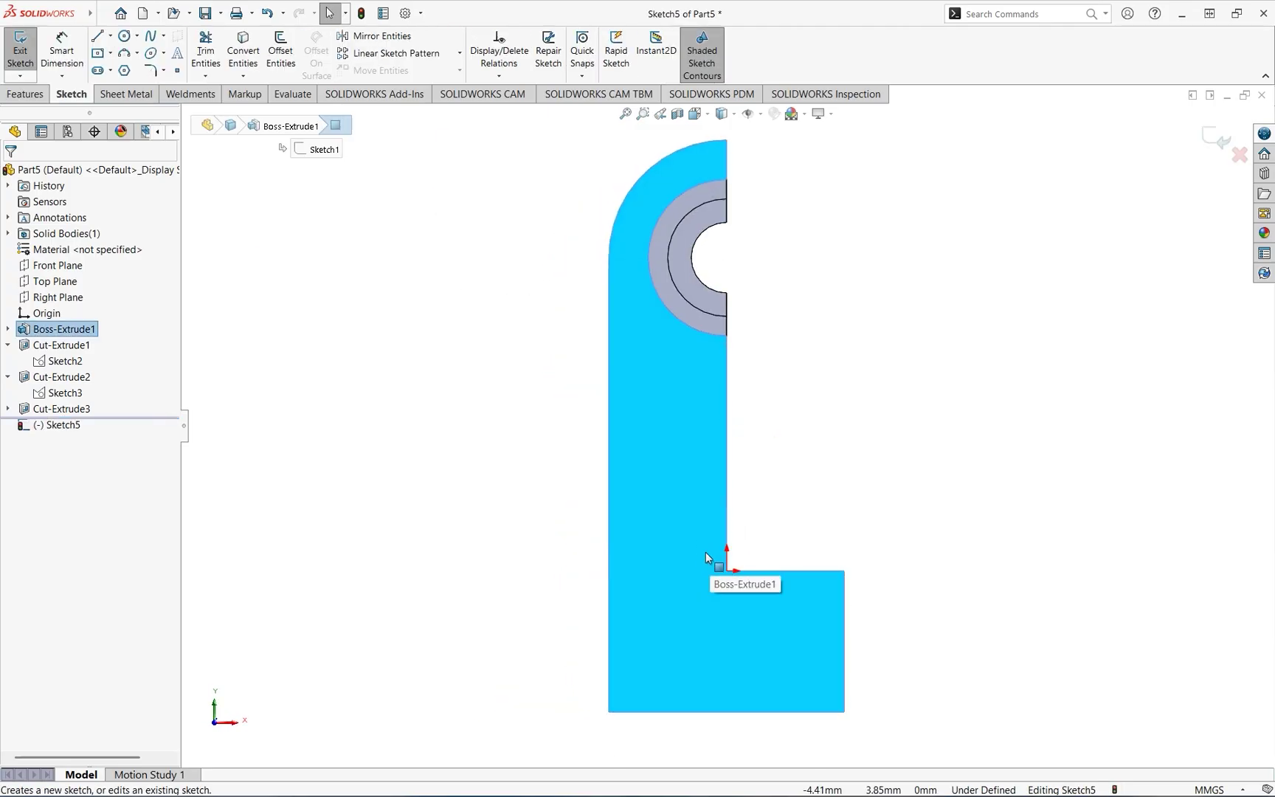
click(122, 37)
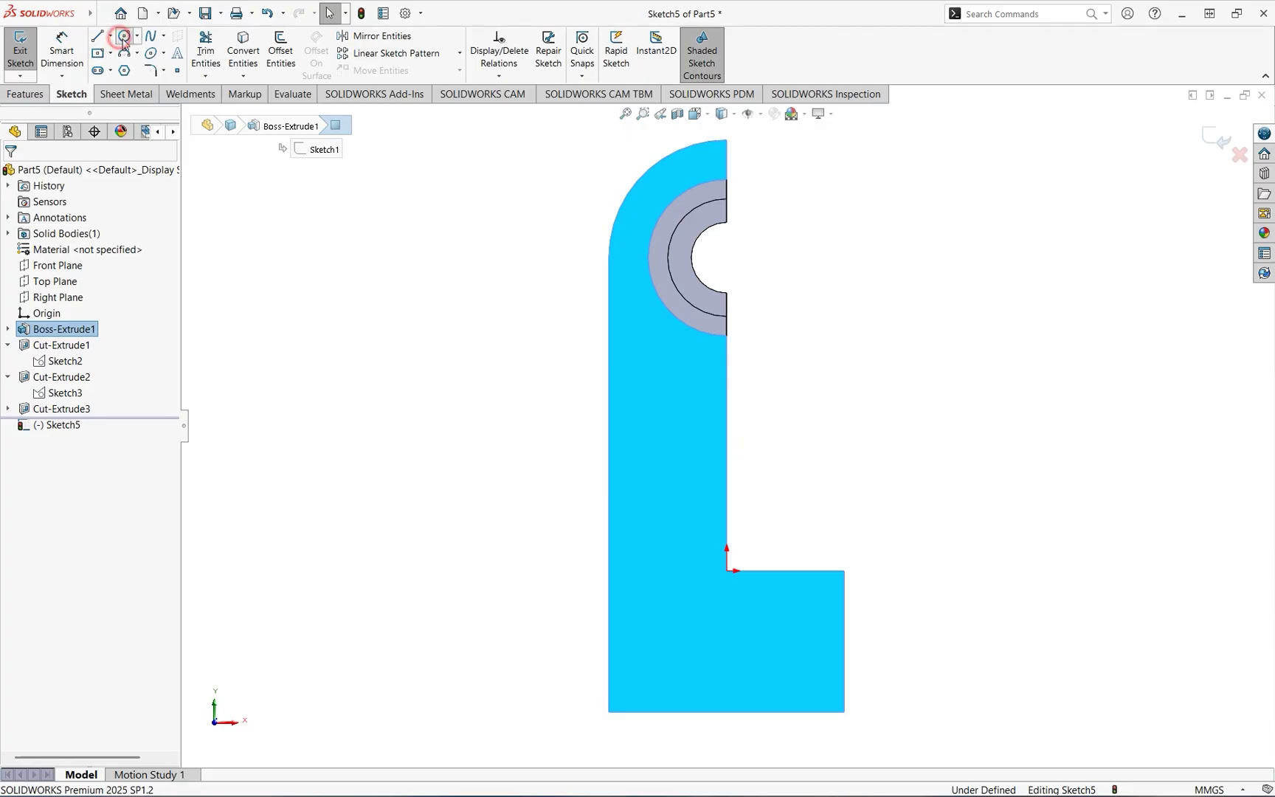
click(728, 572)
click(750, 629)
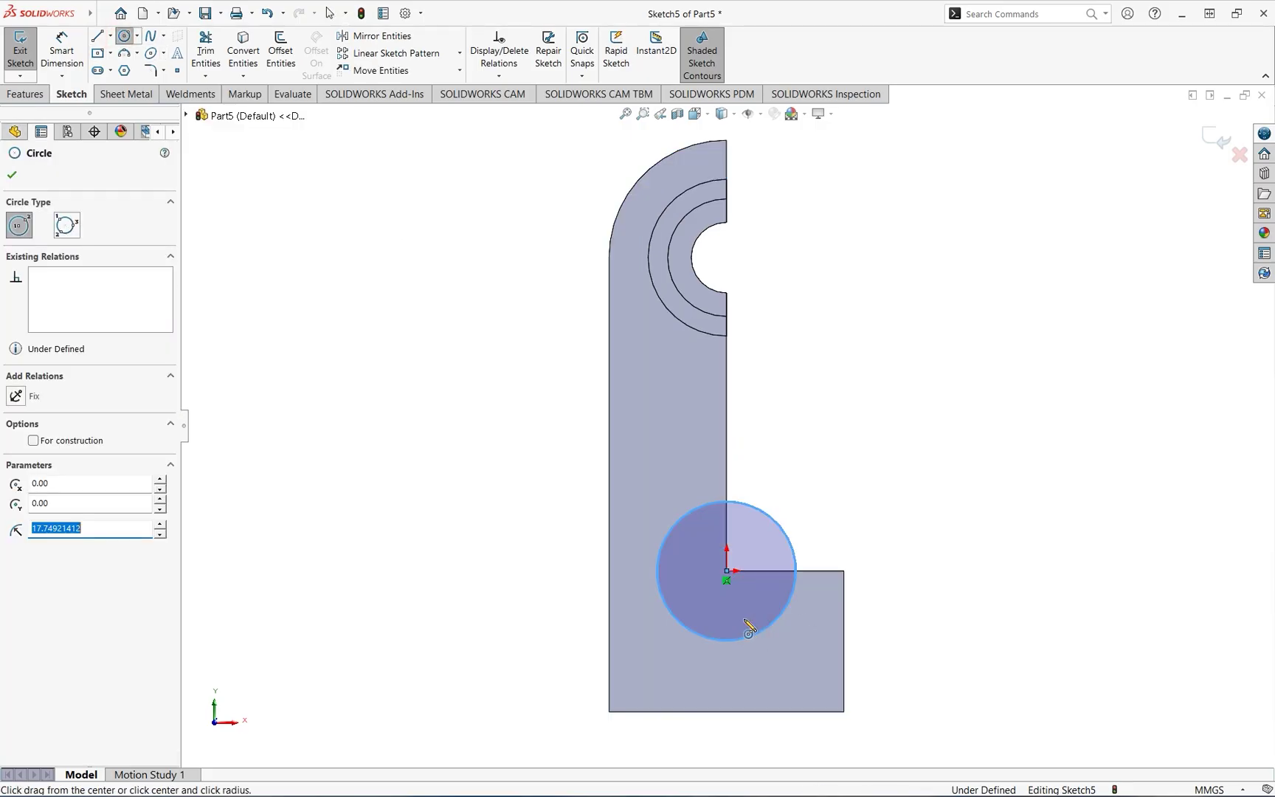
click(727, 571)
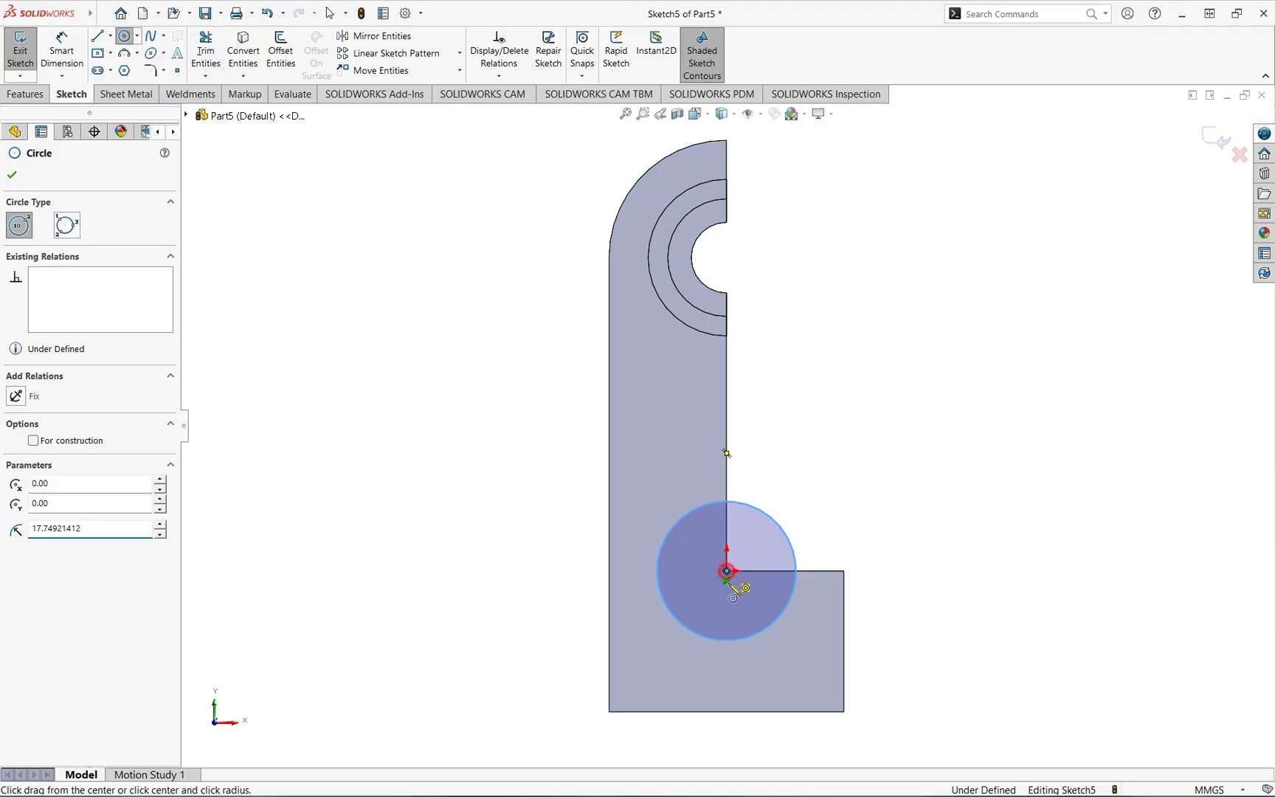
click(735, 612)
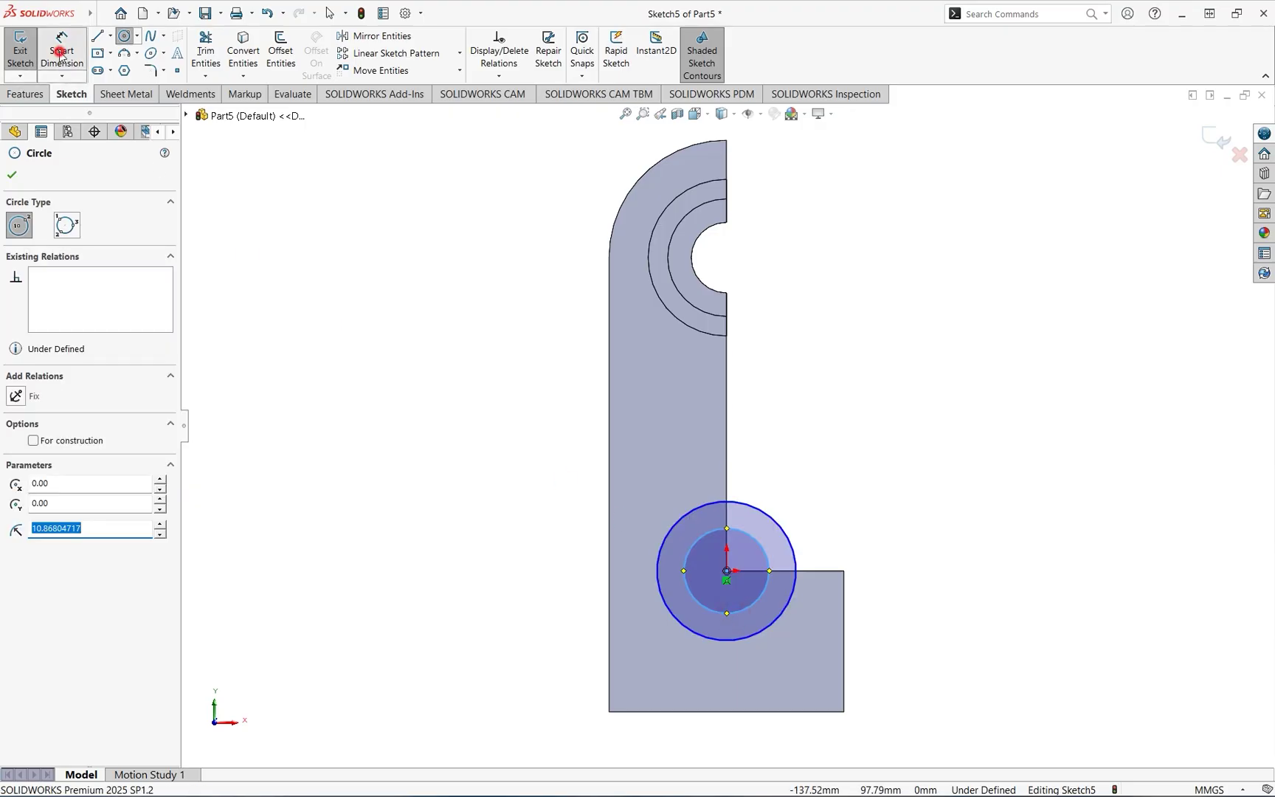
- Dimension the outer circle Ø24 mm and the inner circle Ø14 mm
click(62, 47)
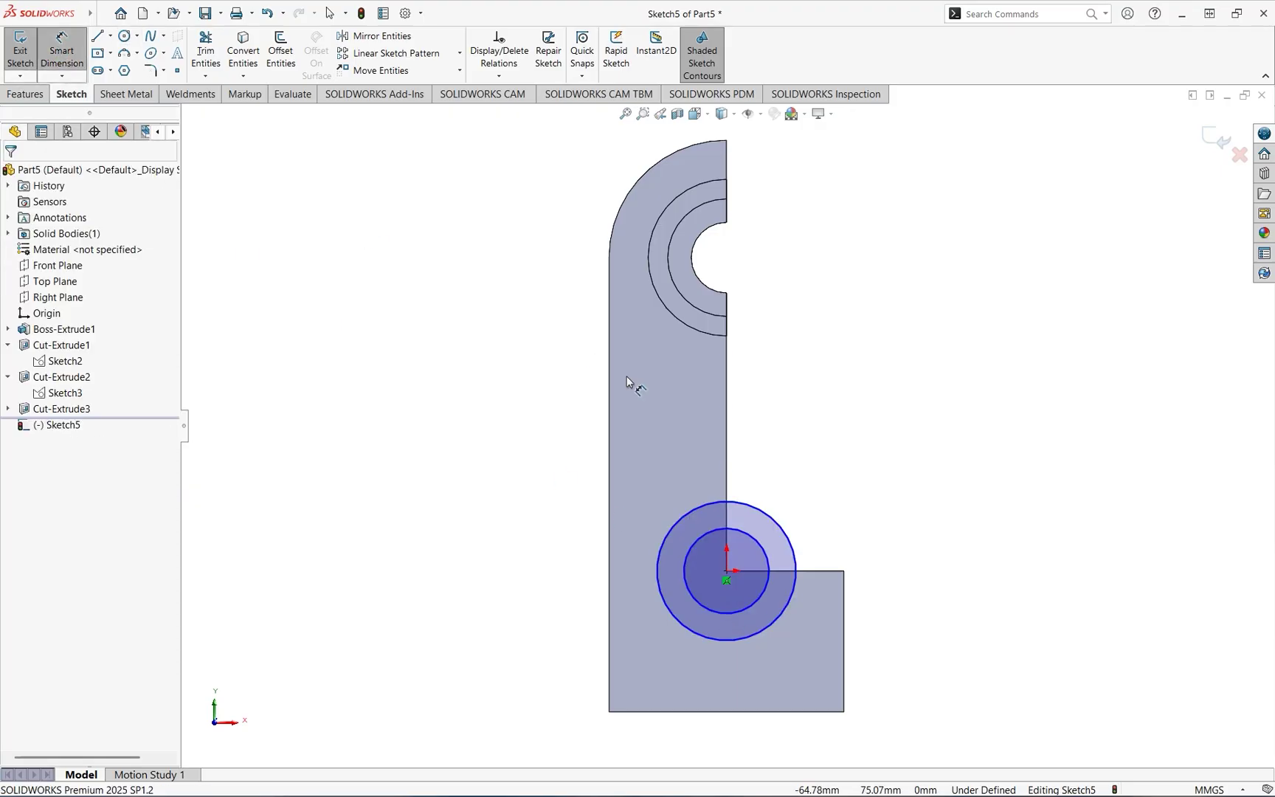
click(716, 505)
click(565, 539)
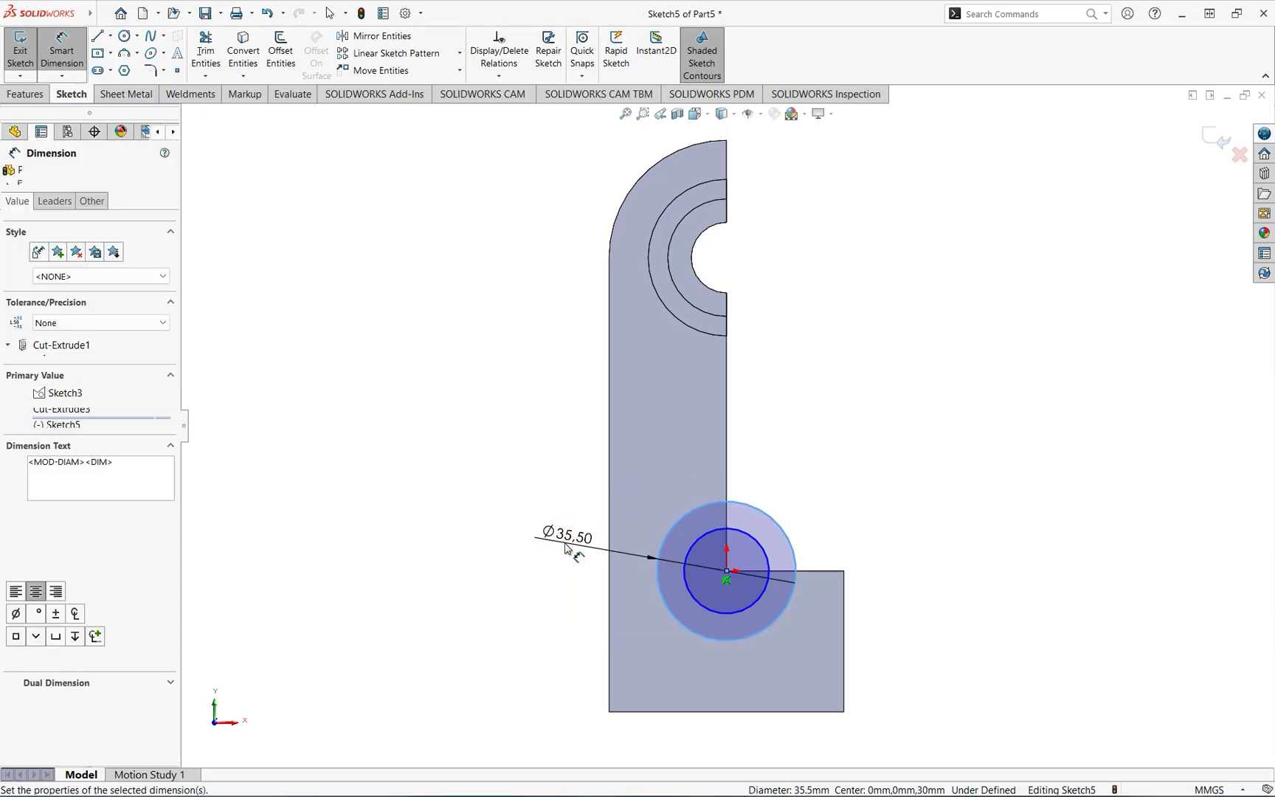
text(24)
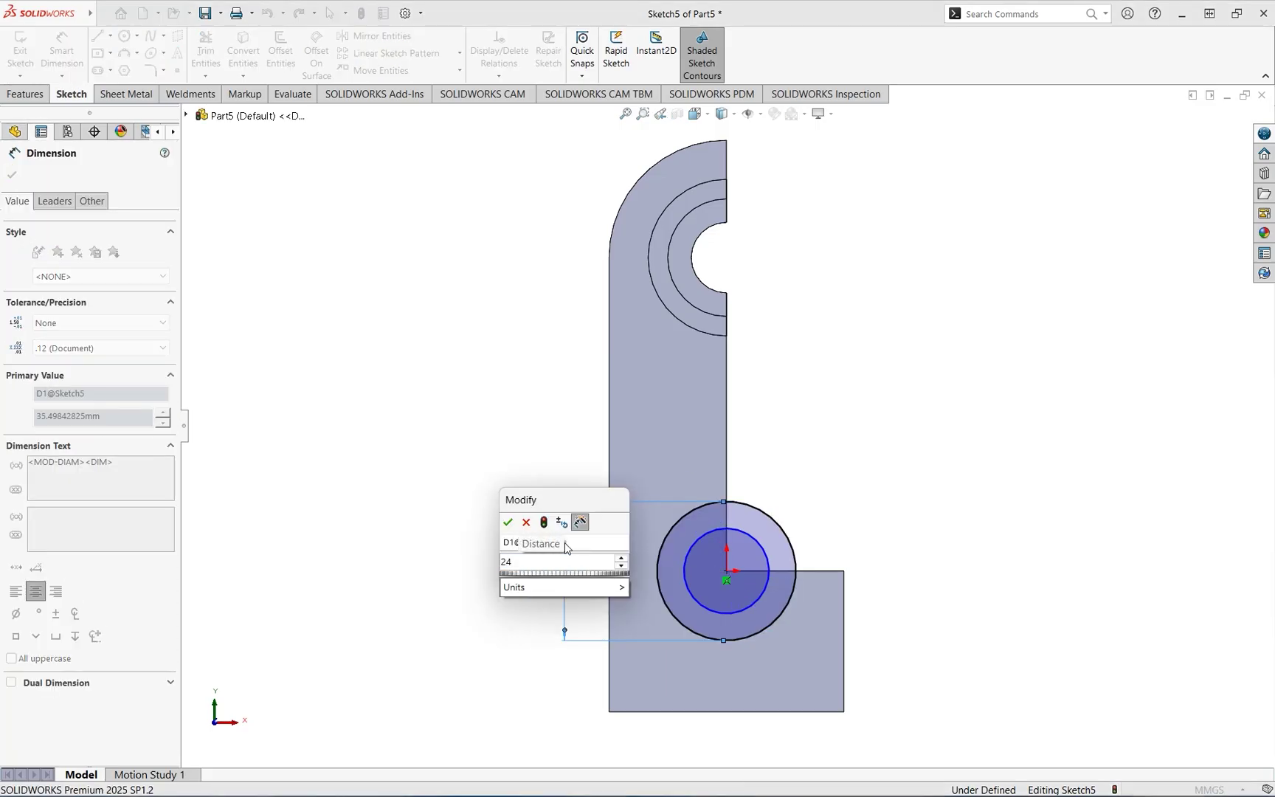
key(Return)
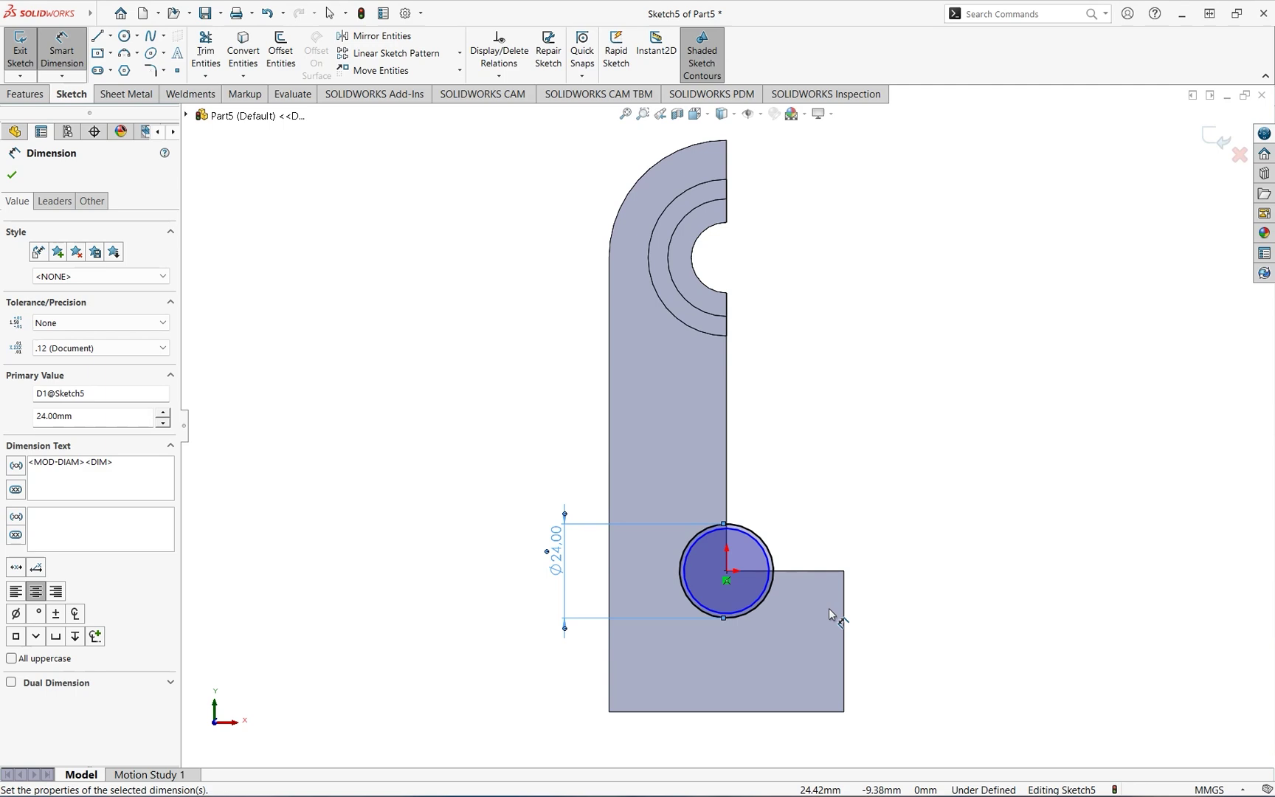
click(685, 587)
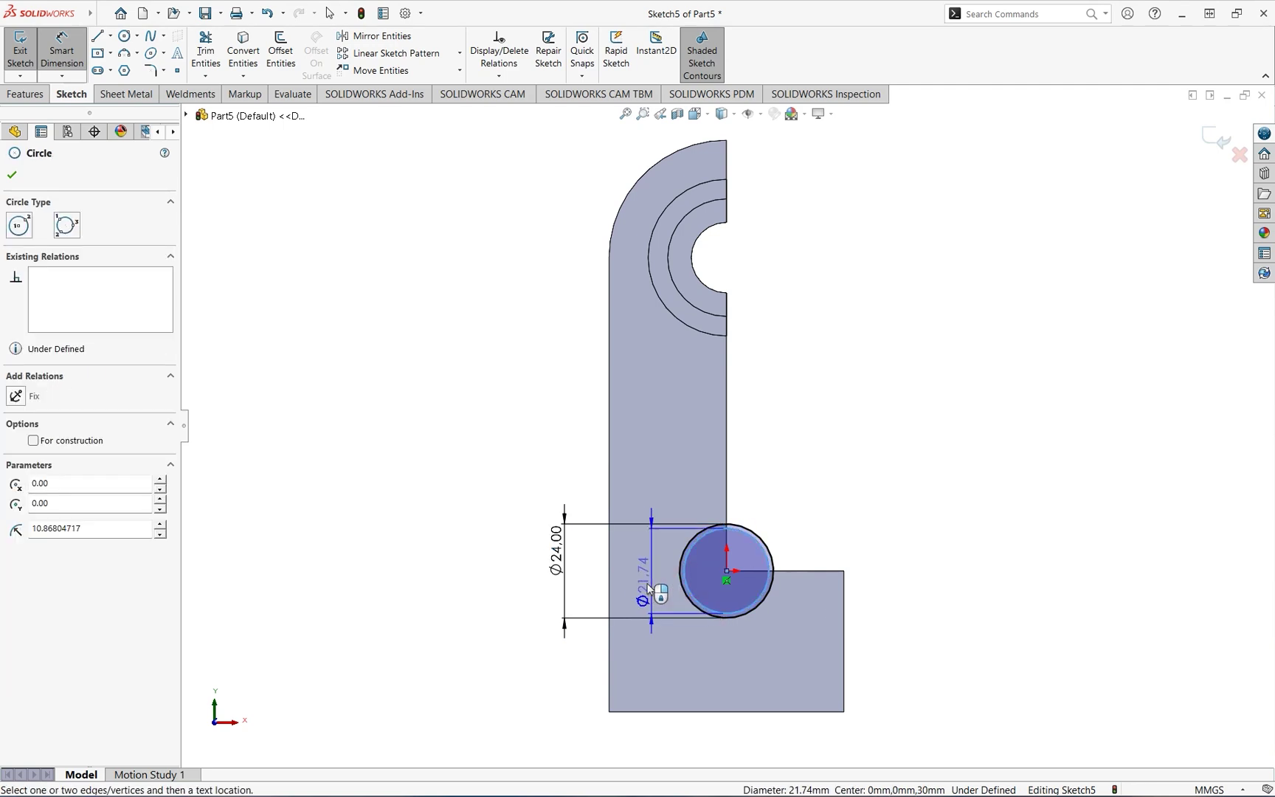
click(640, 580)
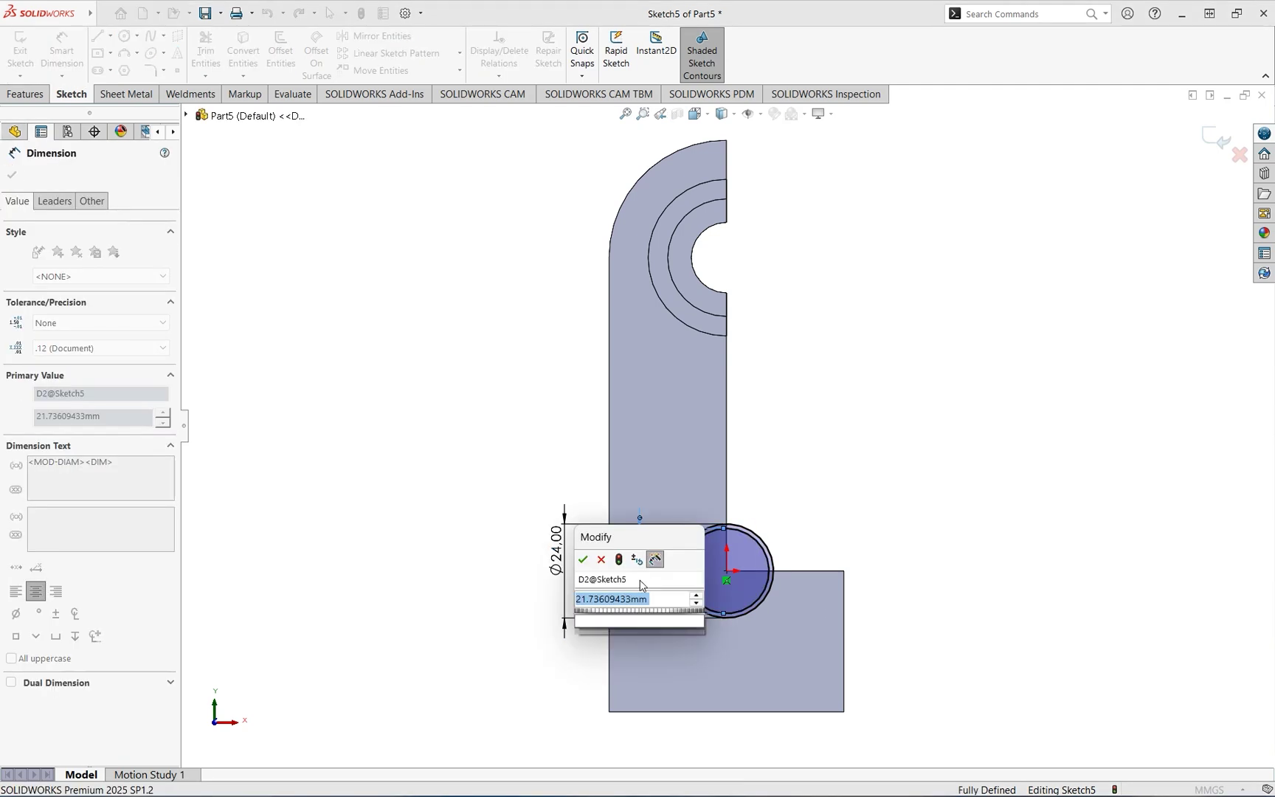
text(14)
key(Return)
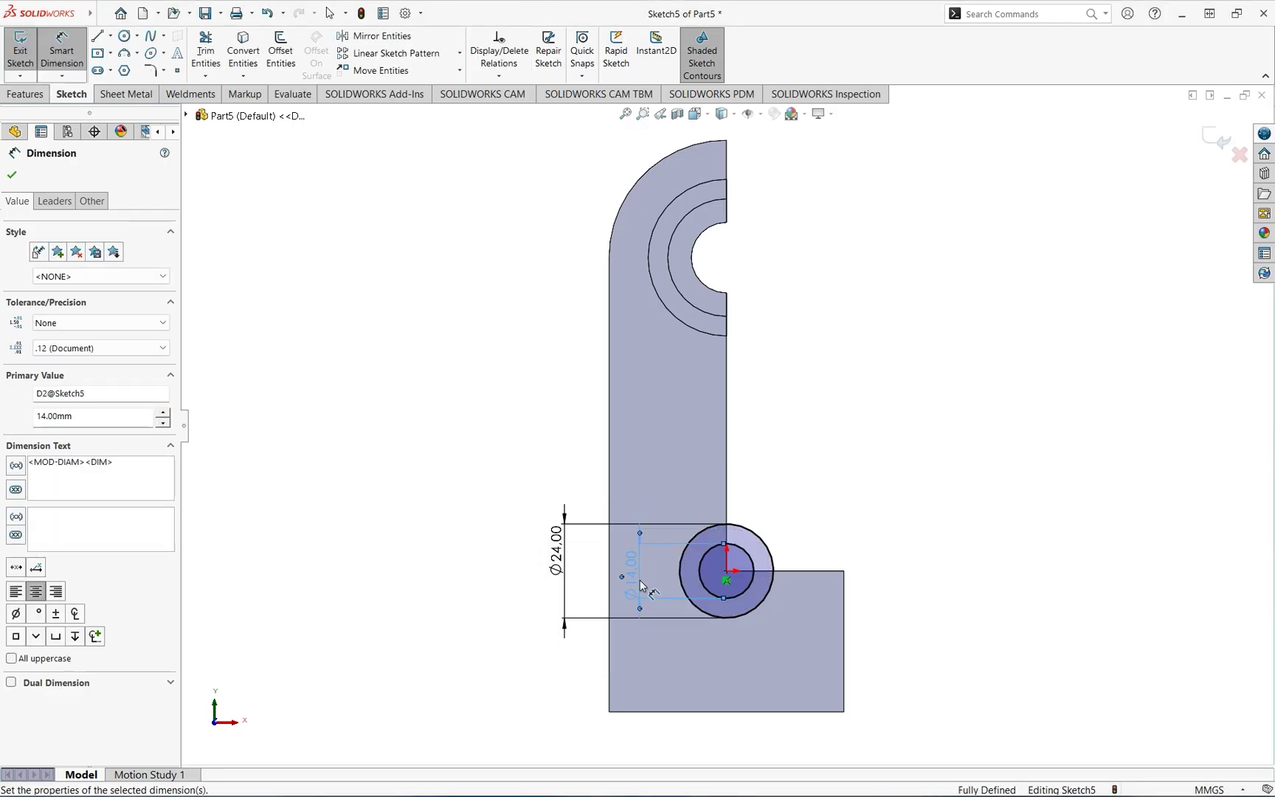
click(25, 93)
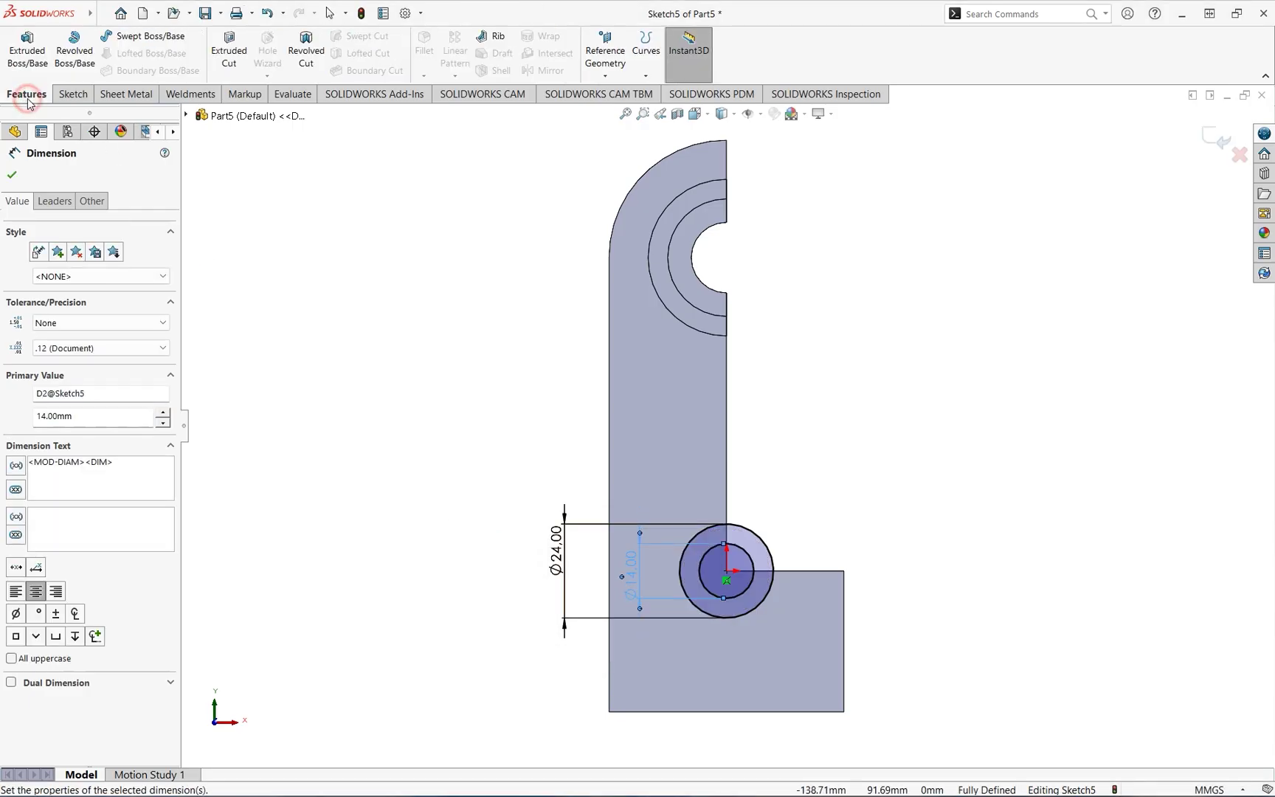
- Extruded Cut the ring between the Ø24 and Ø14 circles Blind 20 mm, creating Cut-Extrude4
click(224, 59)
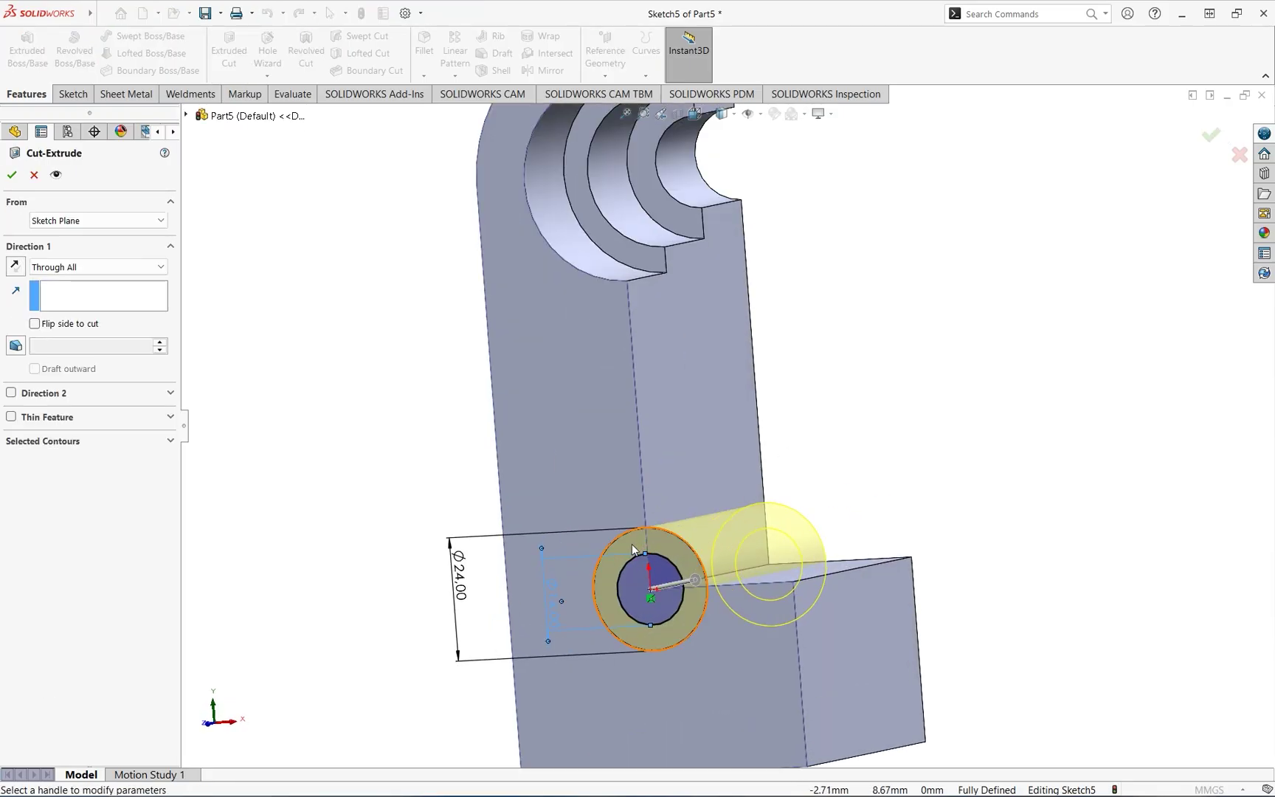
click(92, 269)
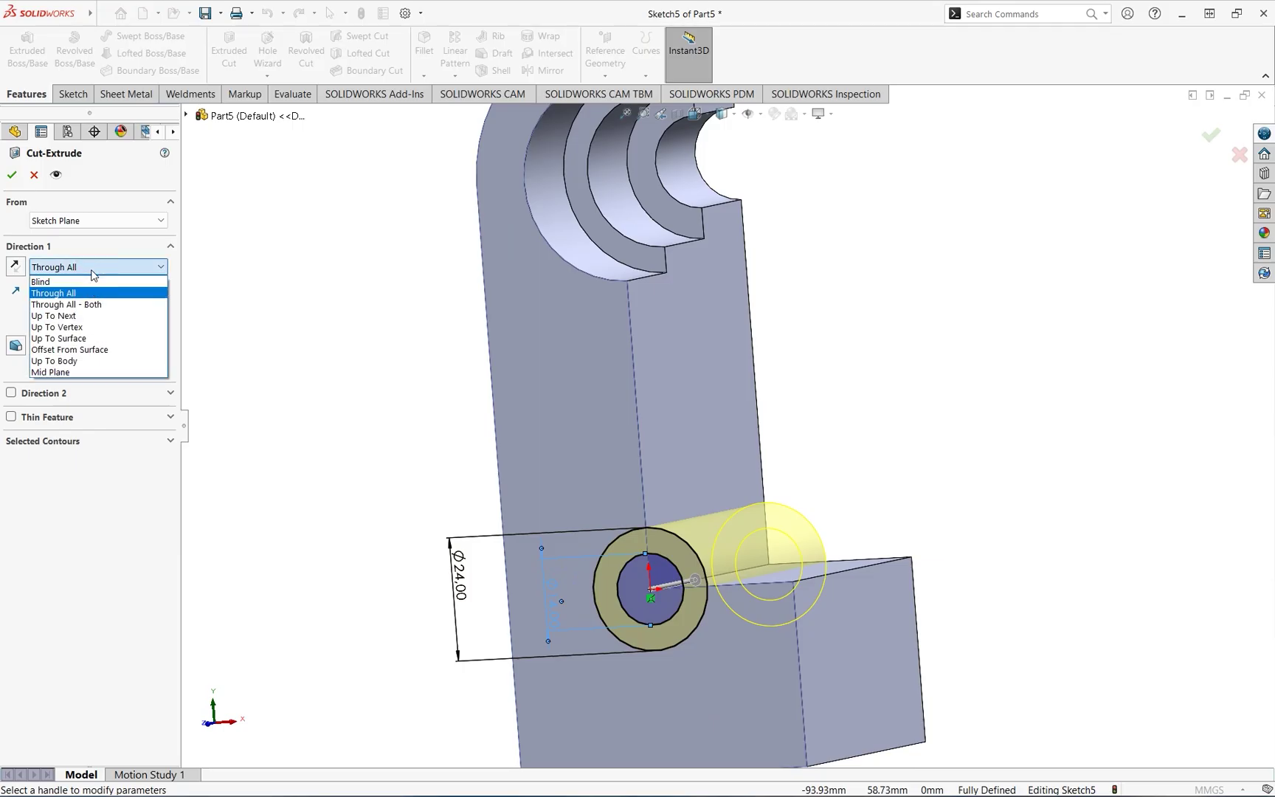
click(90, 282)
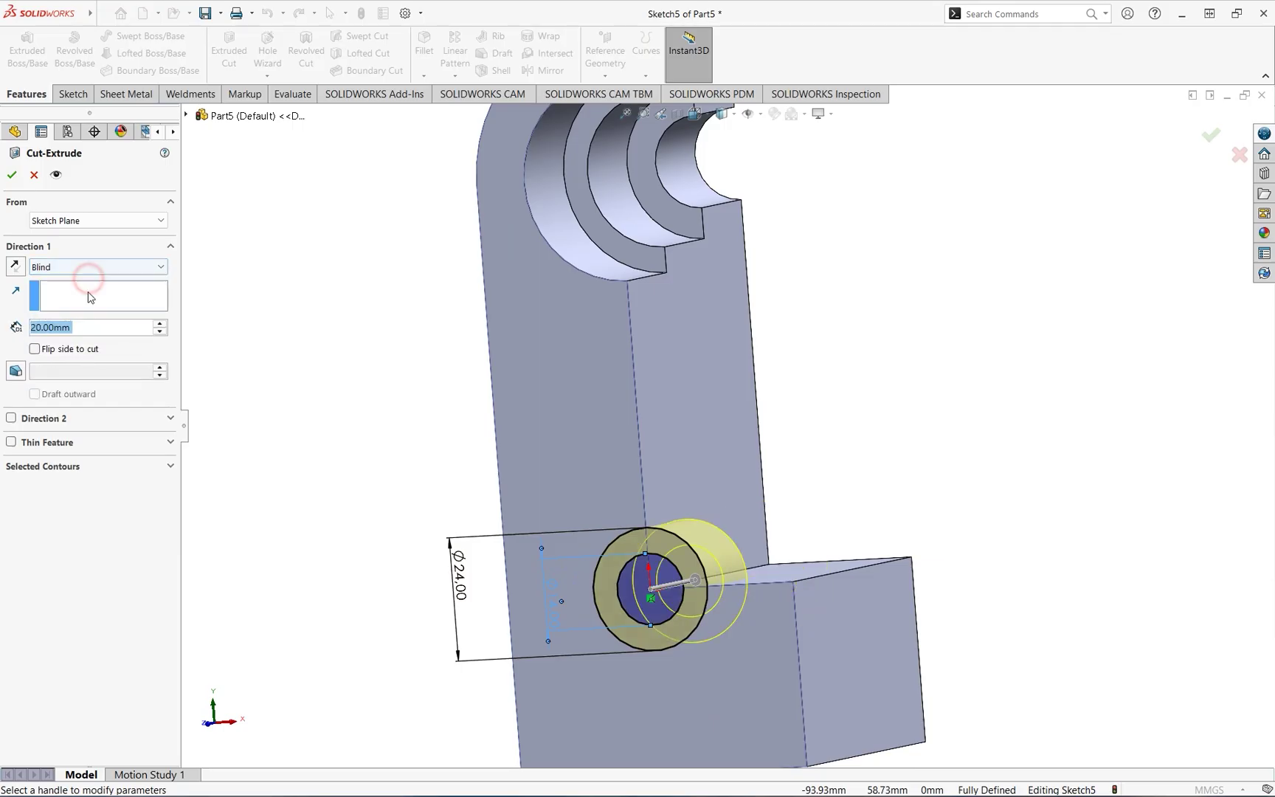
click(74, 467)
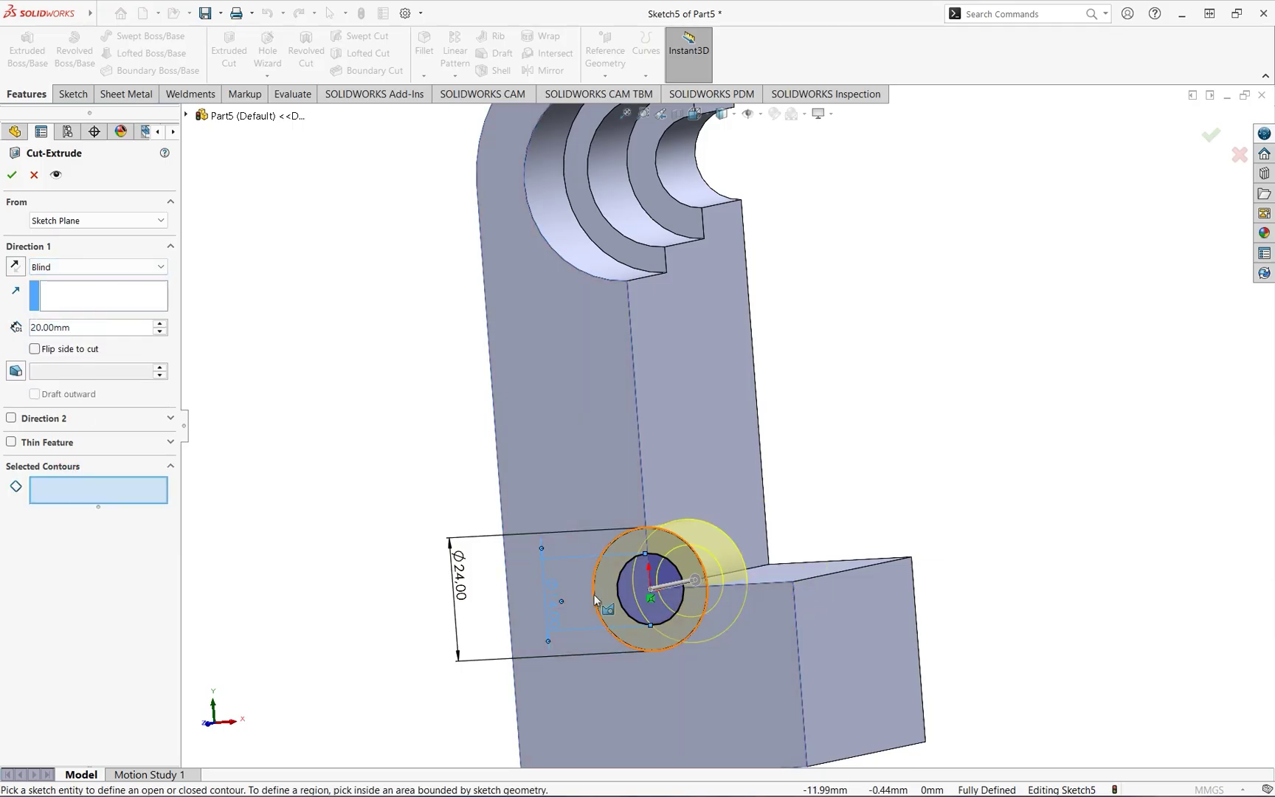
click(596, 599)
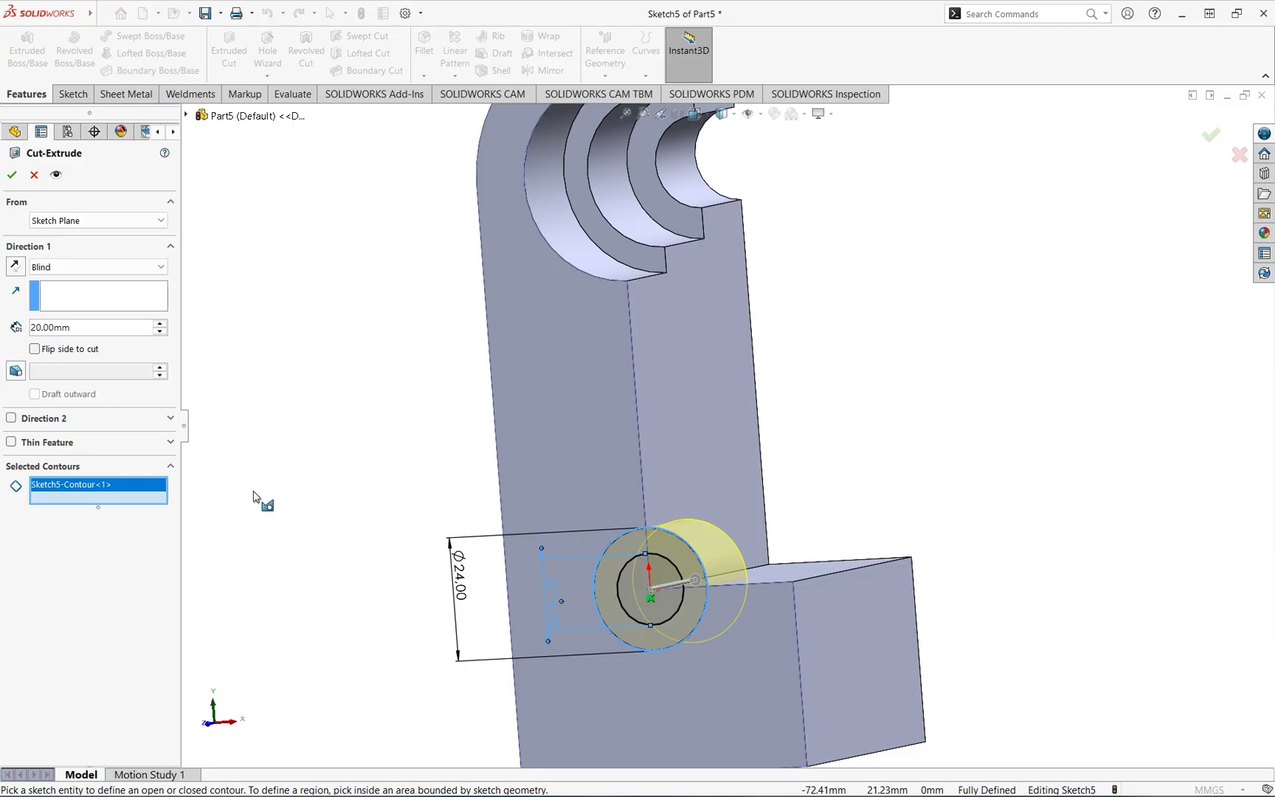
double_click(104, 329)
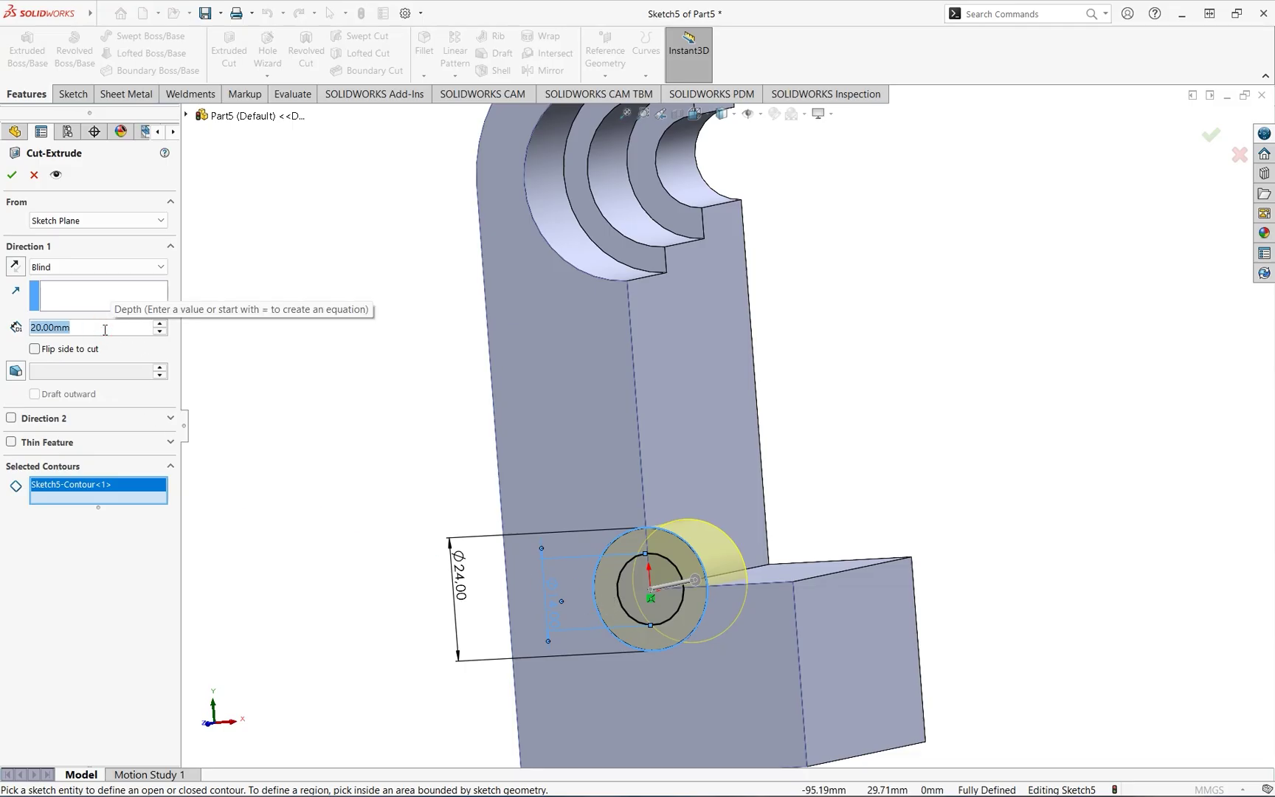
text(20)
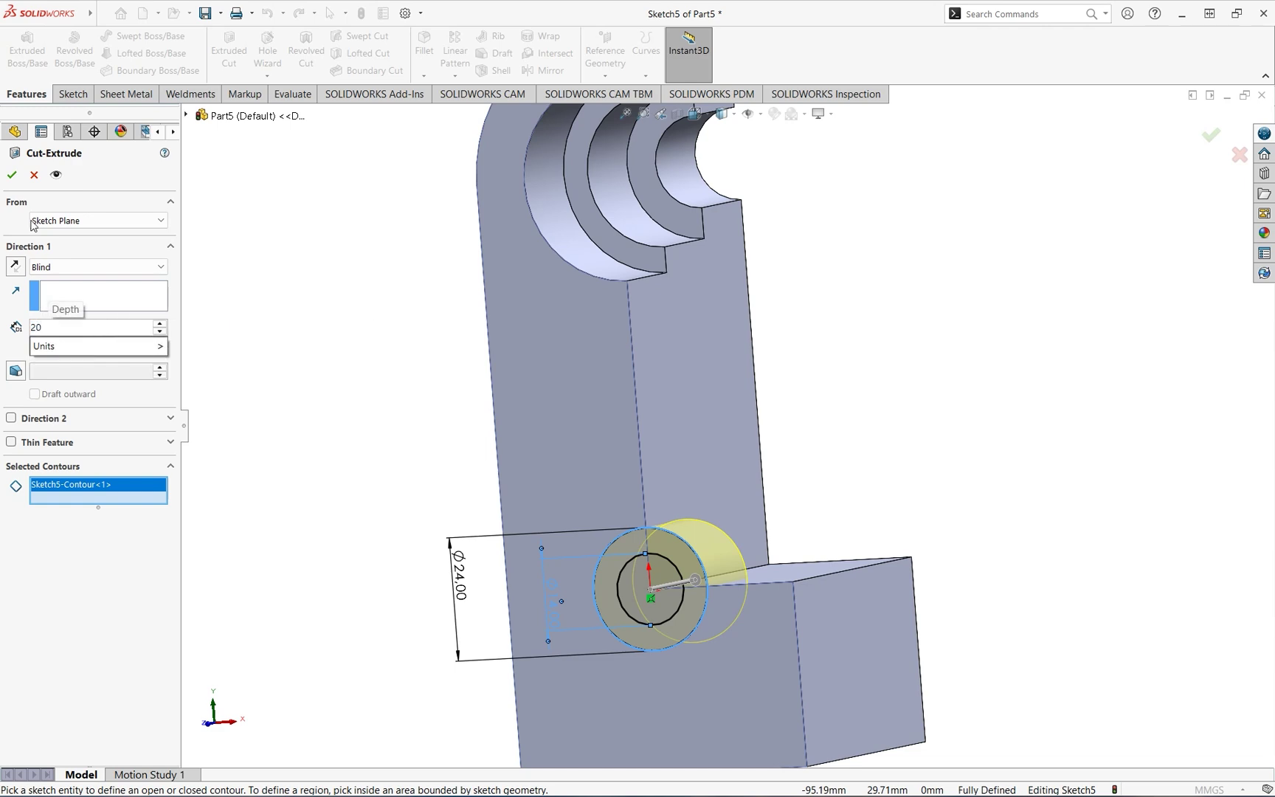
click(9, 177)
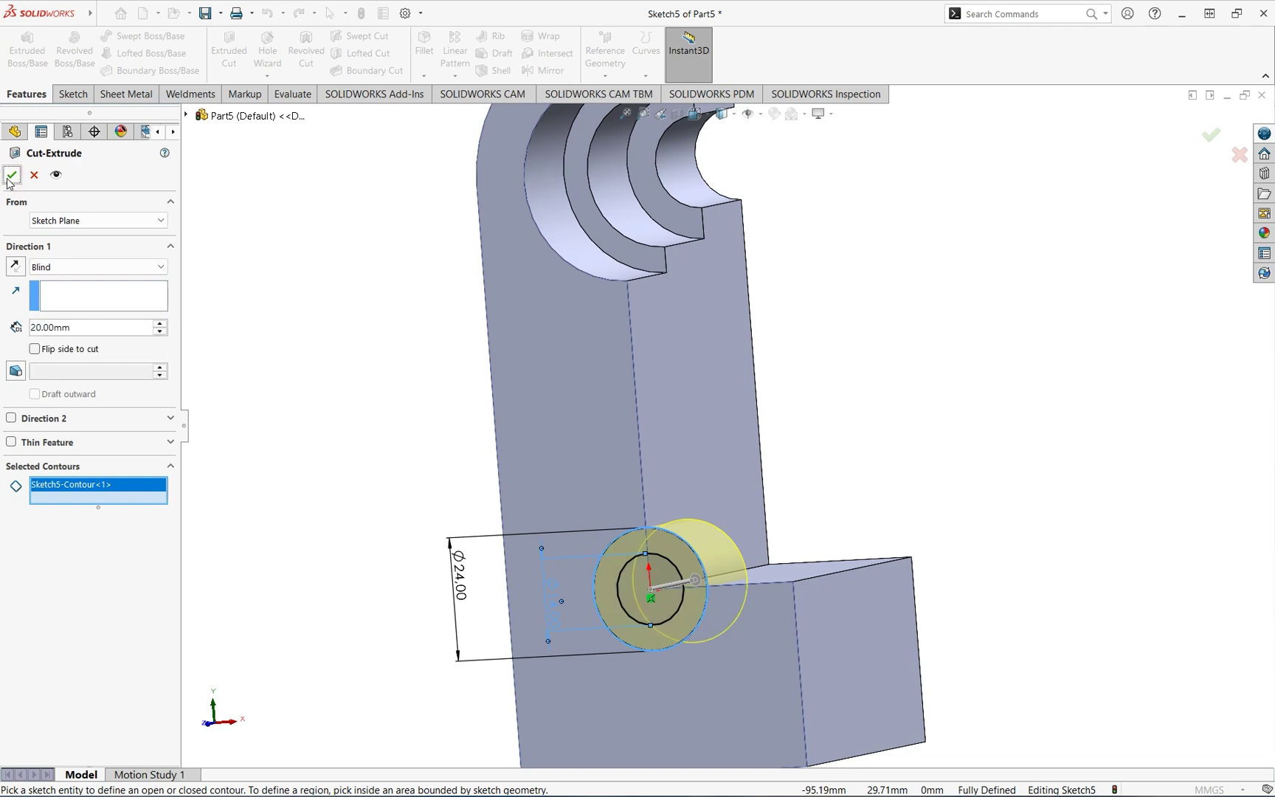
click(11, 178)
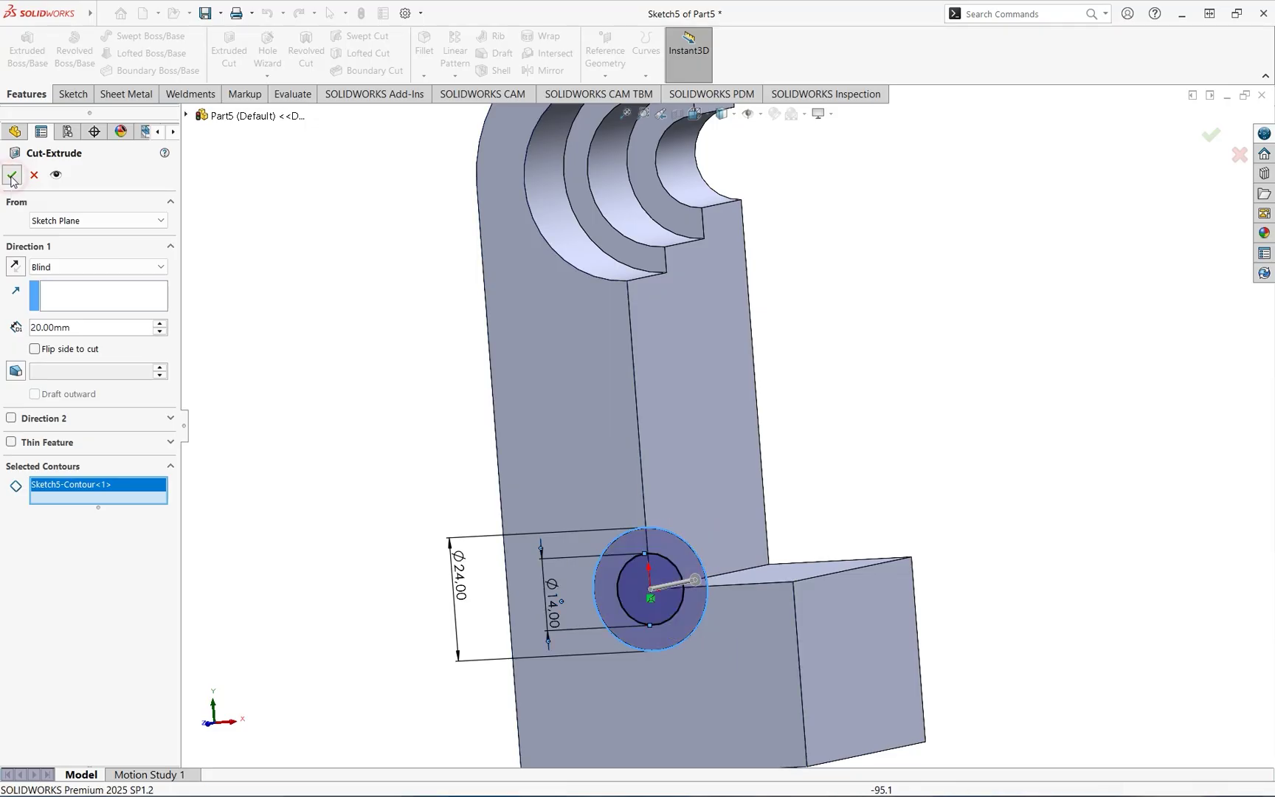
mouse_move(761, 565)
middle_down()
mouse_move(763, 550)
mouse_move(768, 561)
middle_up()
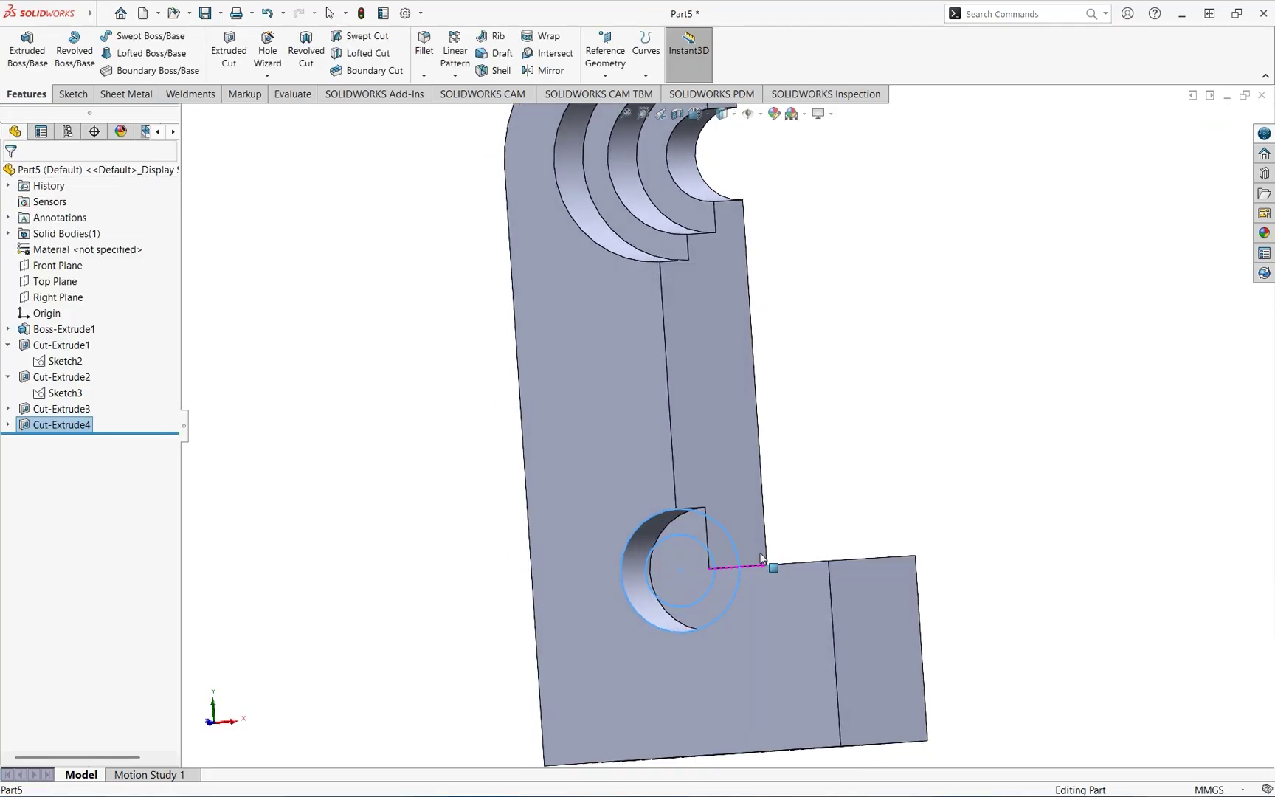
click(687, 579)
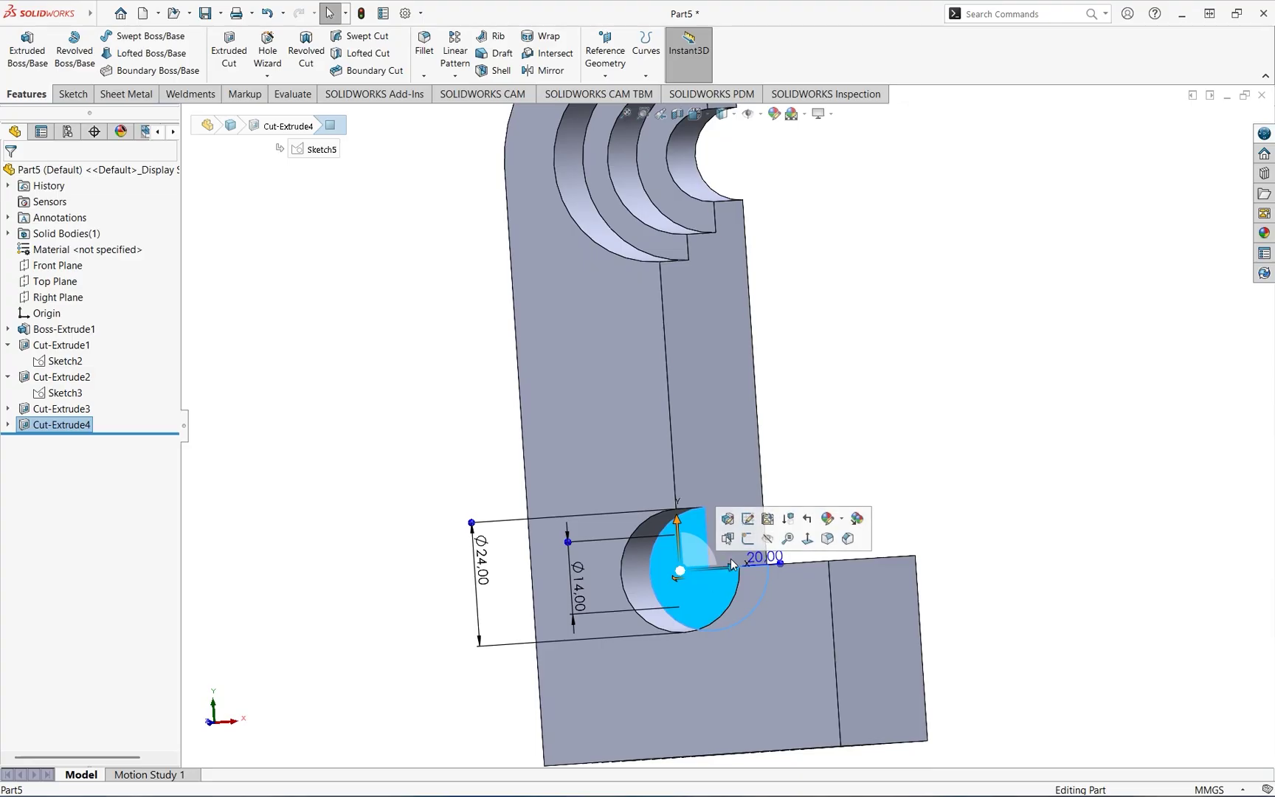
- Start Sketch6 on the cut face and convert Sketch5's circles into it
click(748, 538)
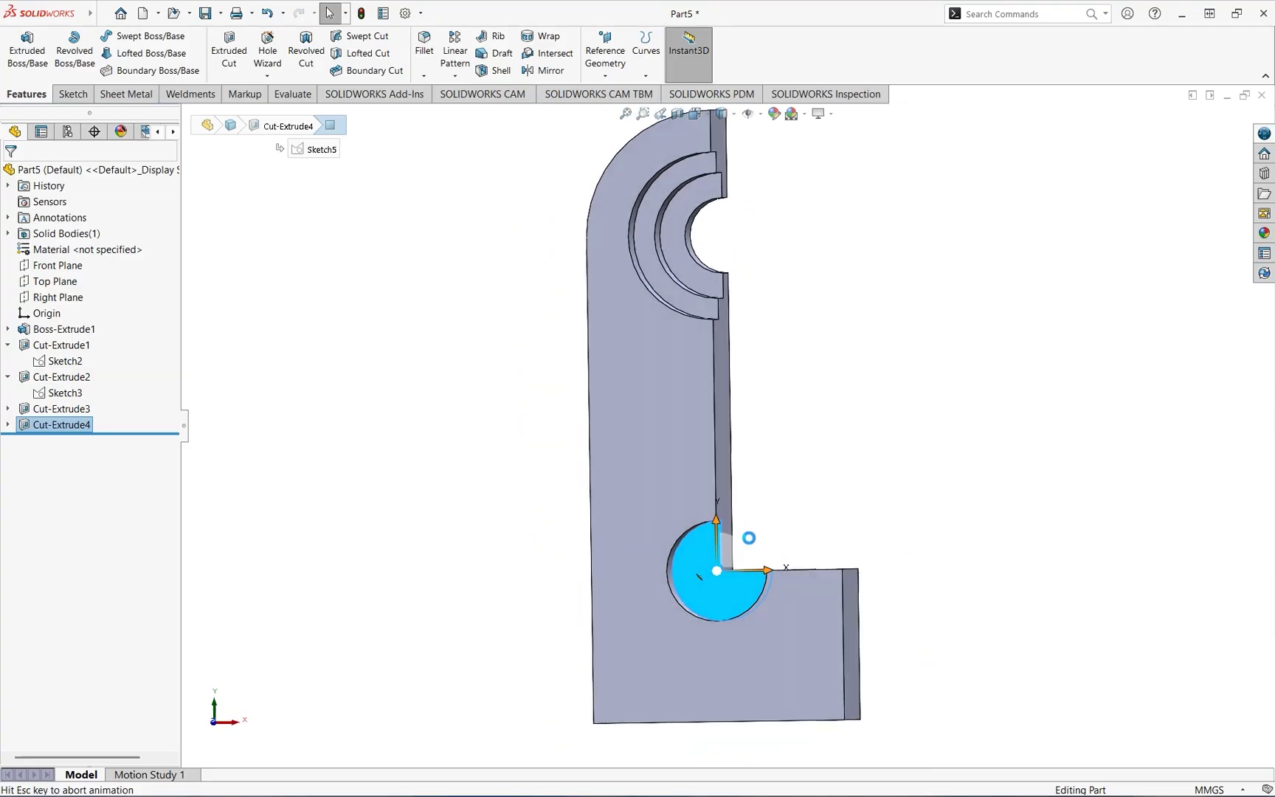
click(8, 425)
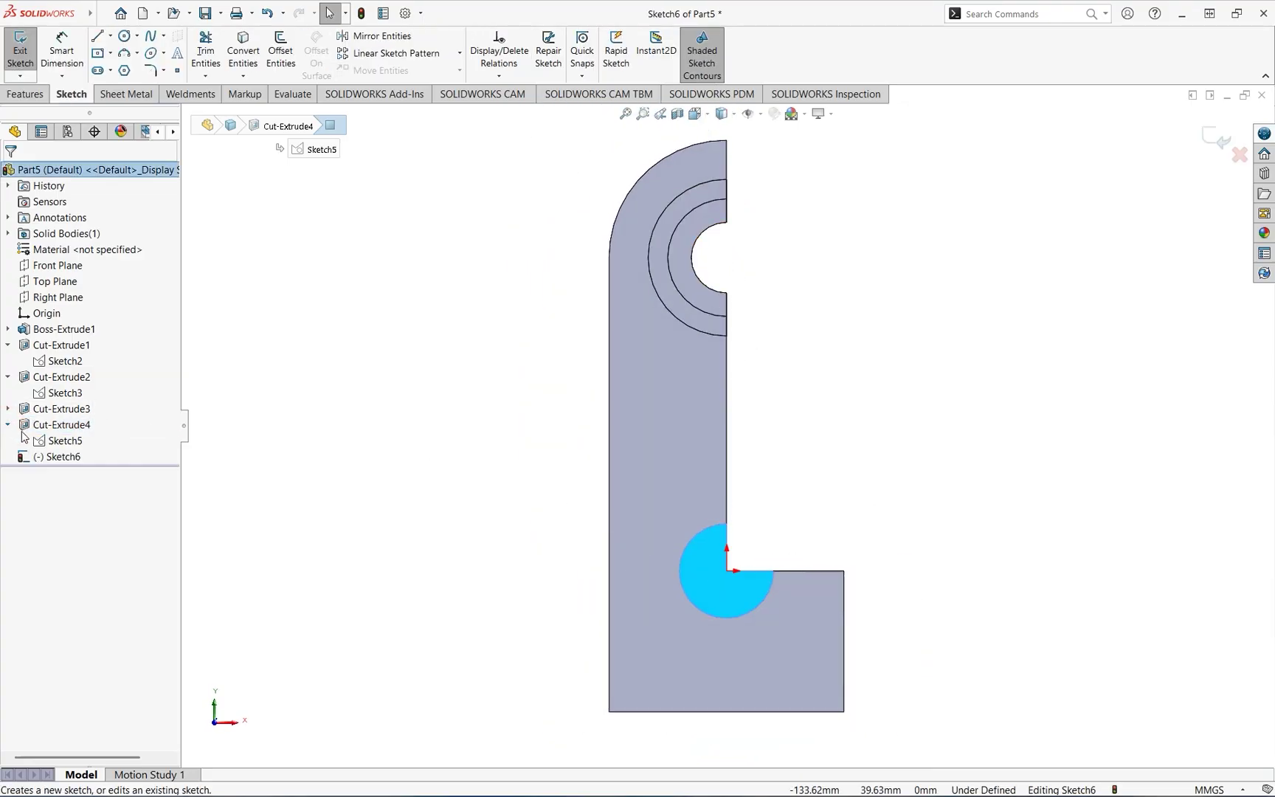
click(60, 441)
click(243, 50)
scroll(709, 518, down, 3)
mouse_move(860, 575)
middle_down()
mouse_move(797, 572)
mouse_move(834, 583)
middle_up()
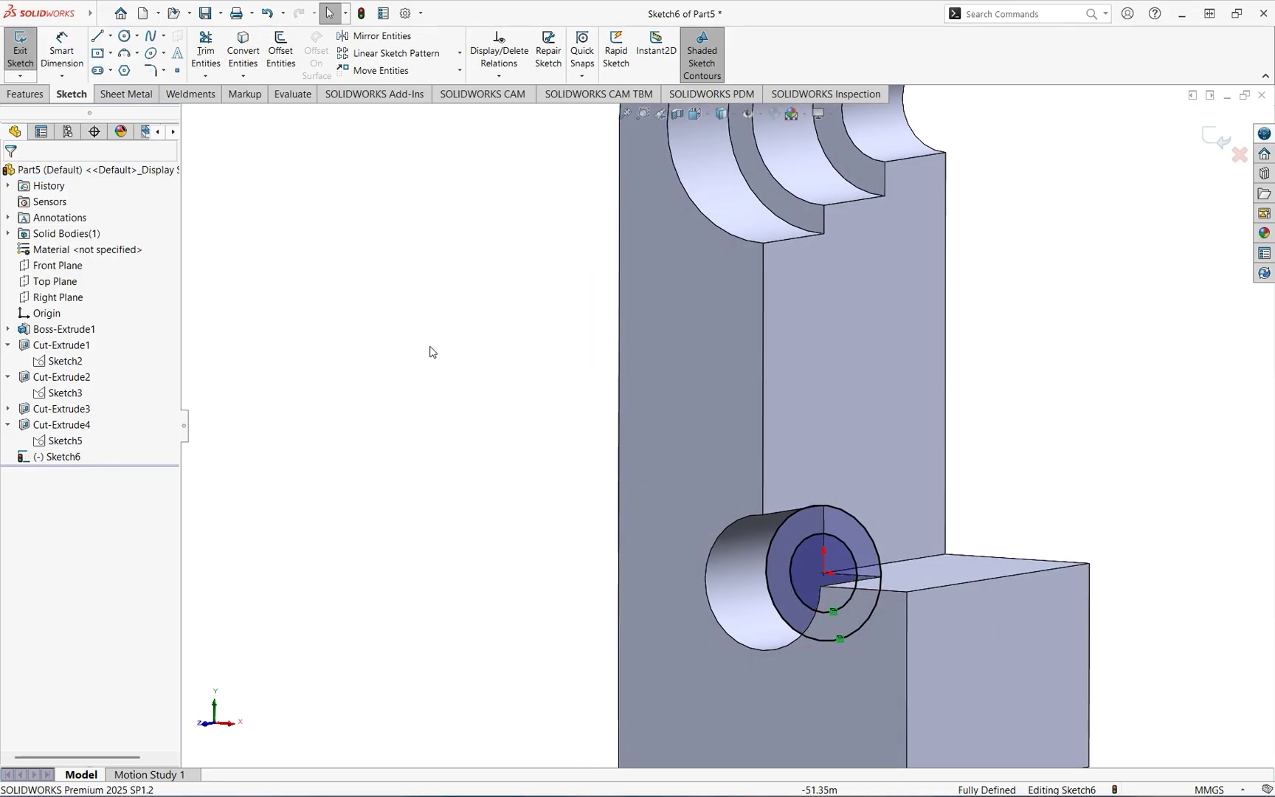
- Extruded Cut Sketch6's inner circle Blind 25 mm, creating Cut-Extrude5
click(27, 95)
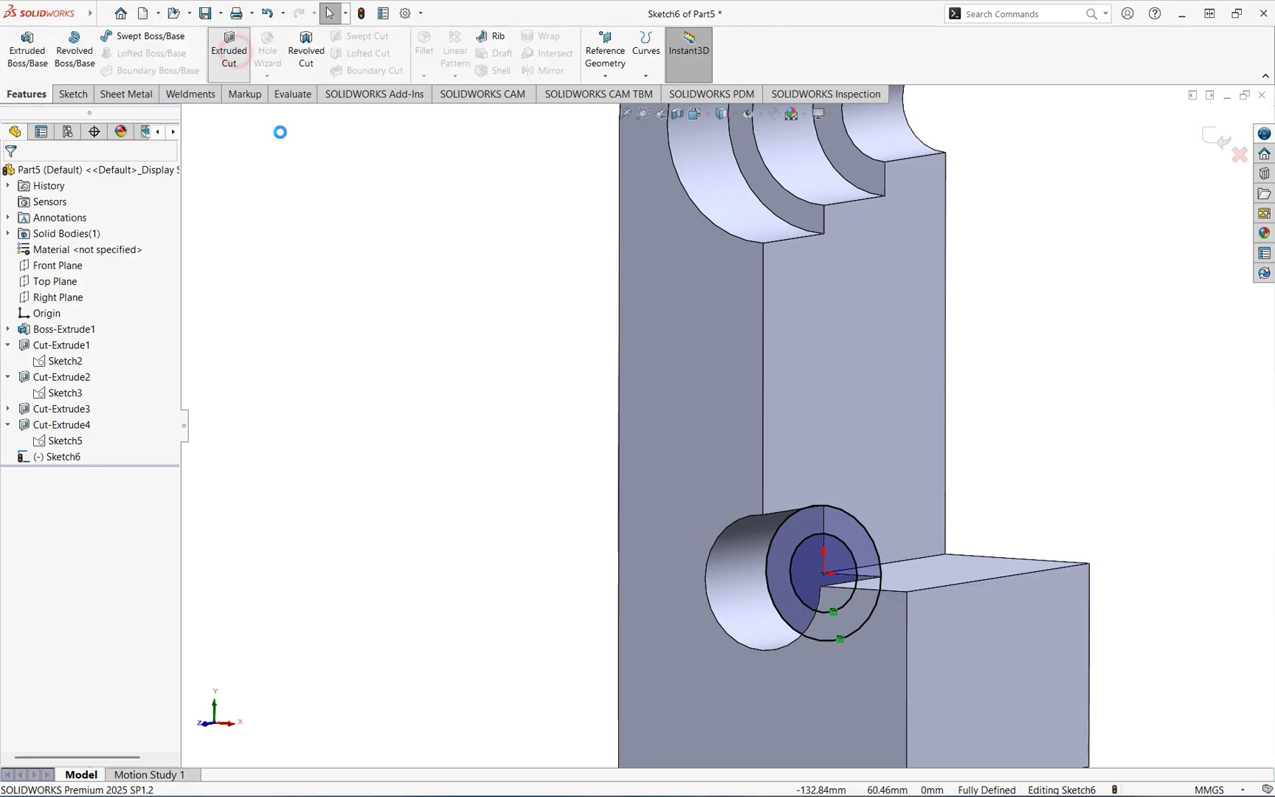
click(229, 50)
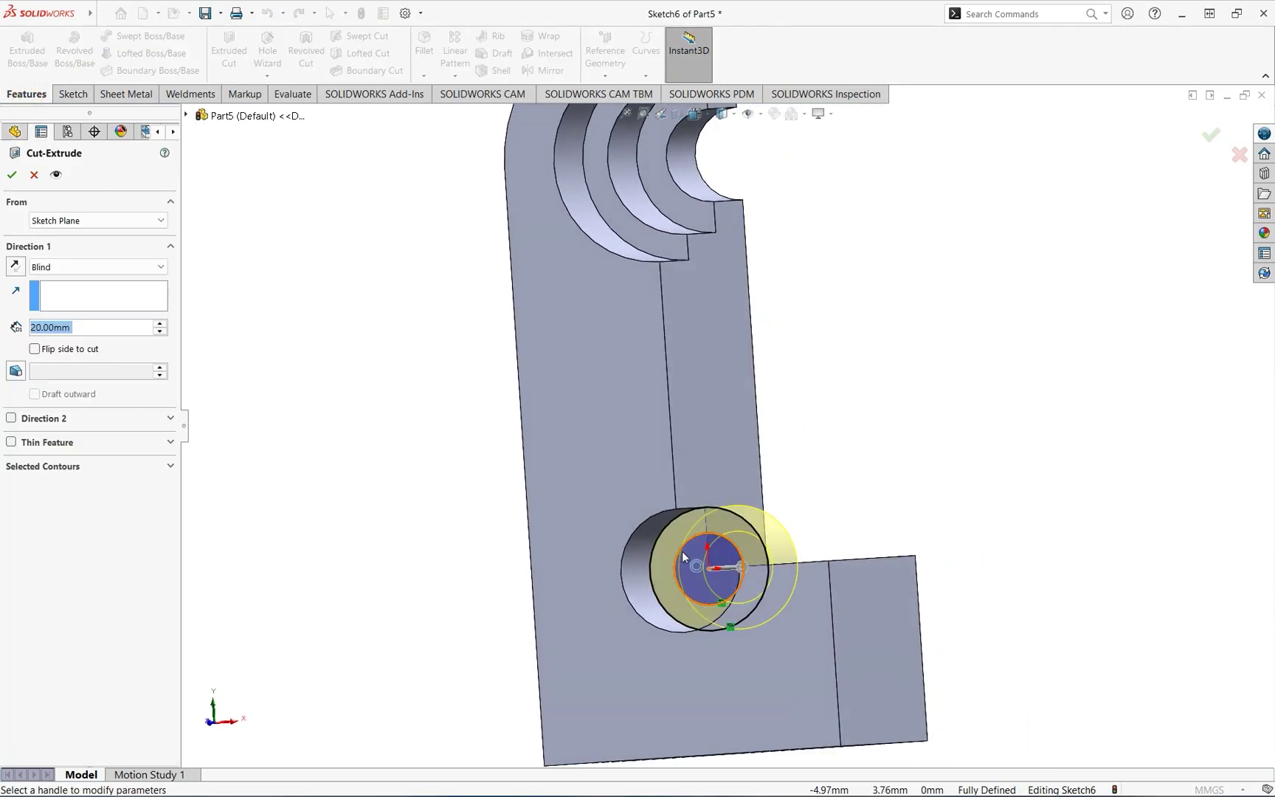
click(78, 468)
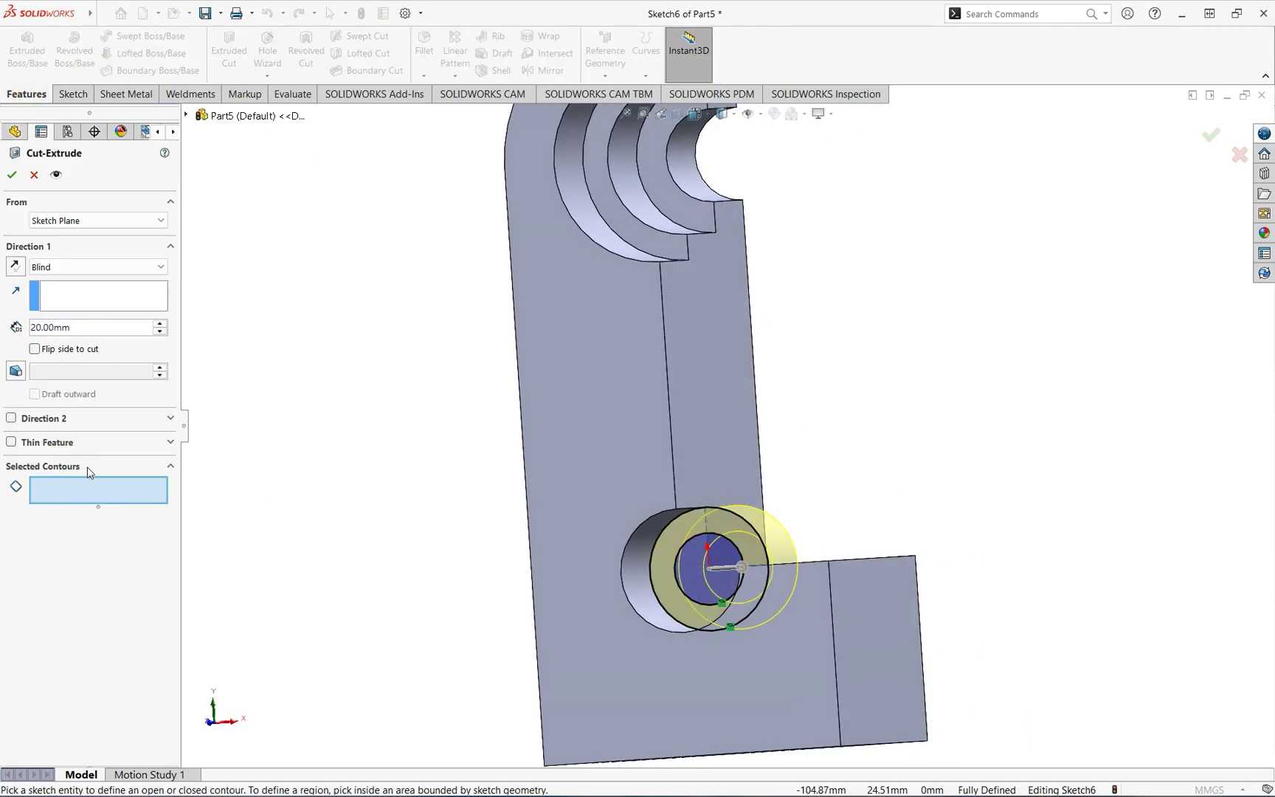
click(676, 563)
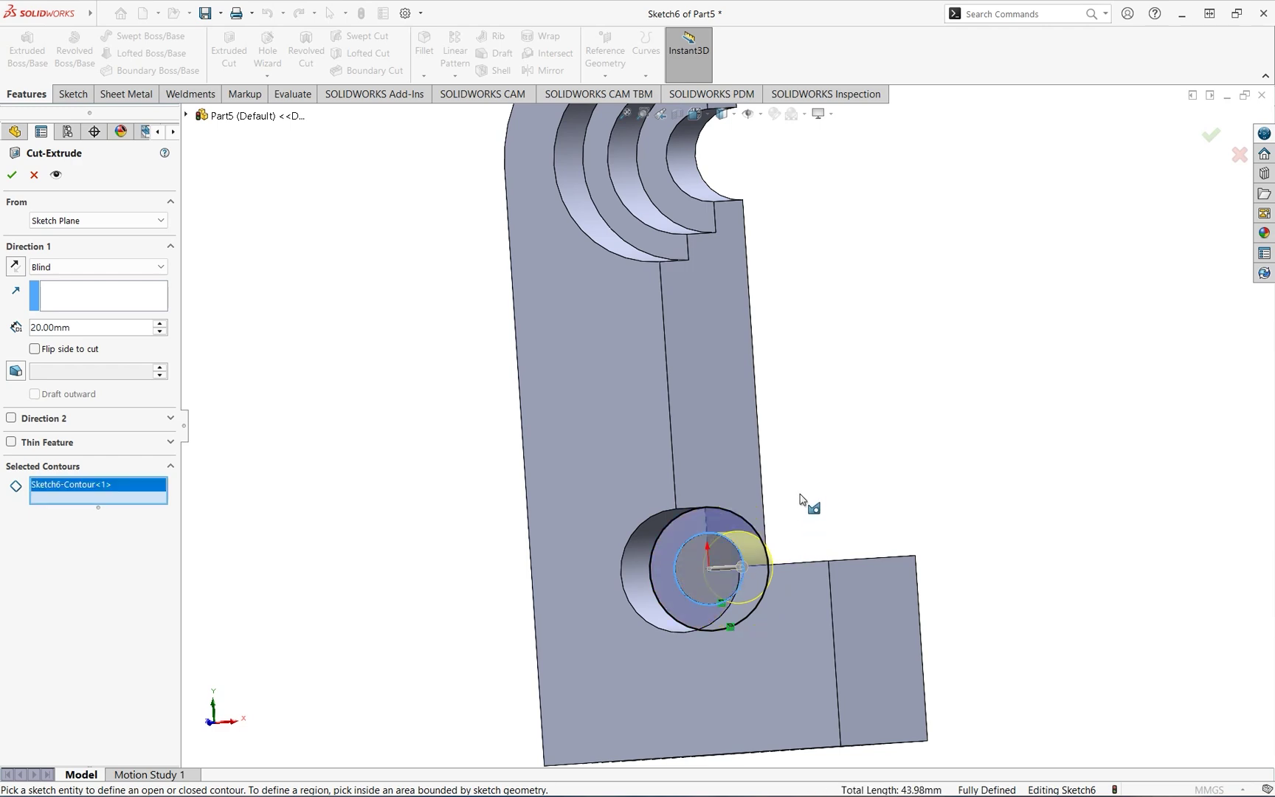
middle_drag(794, 489, 789, 523)
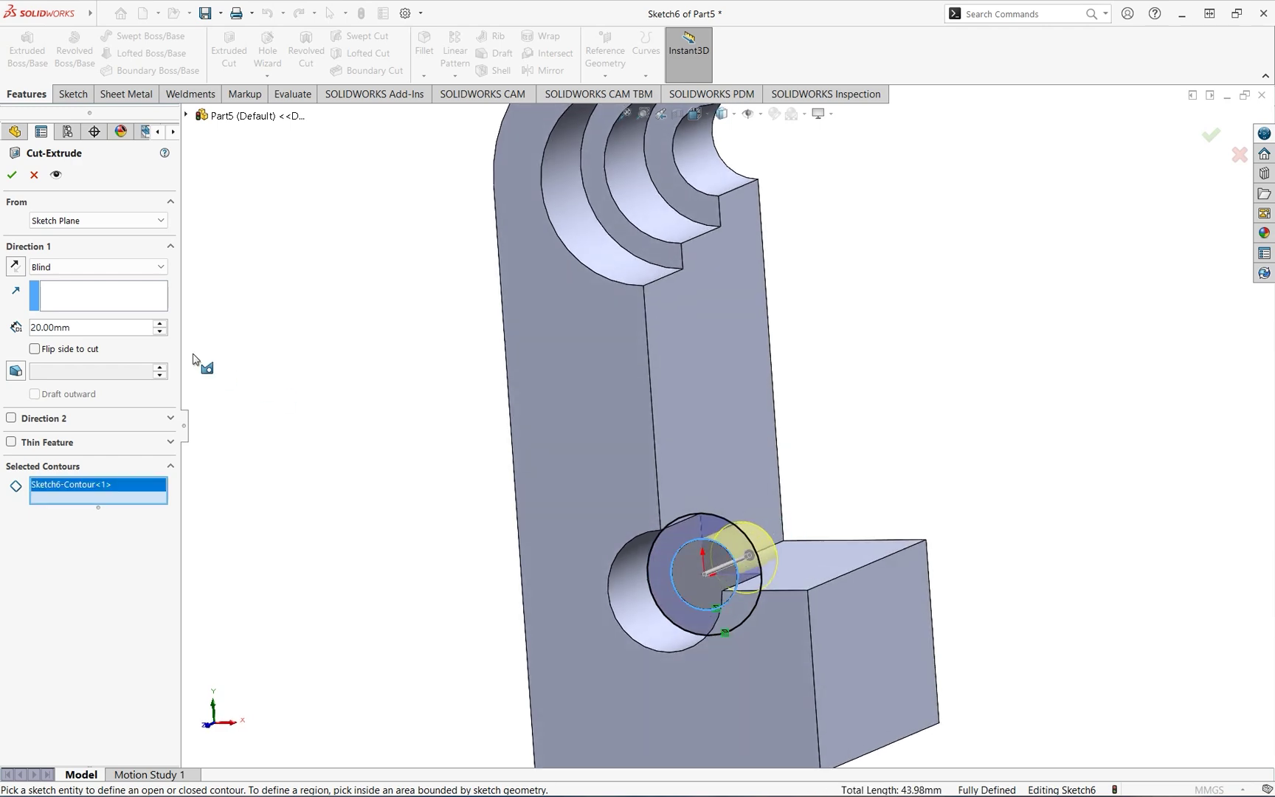
double_click(107, 329)
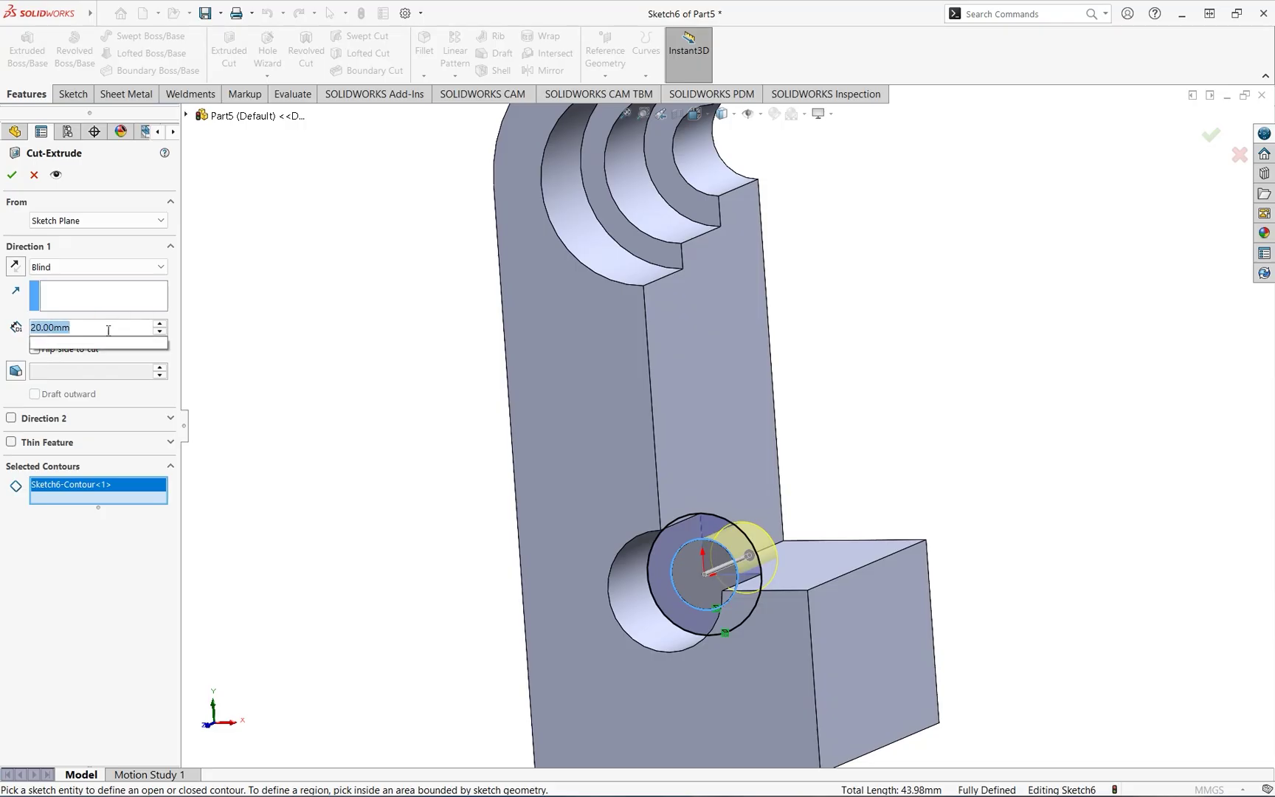
text(25)
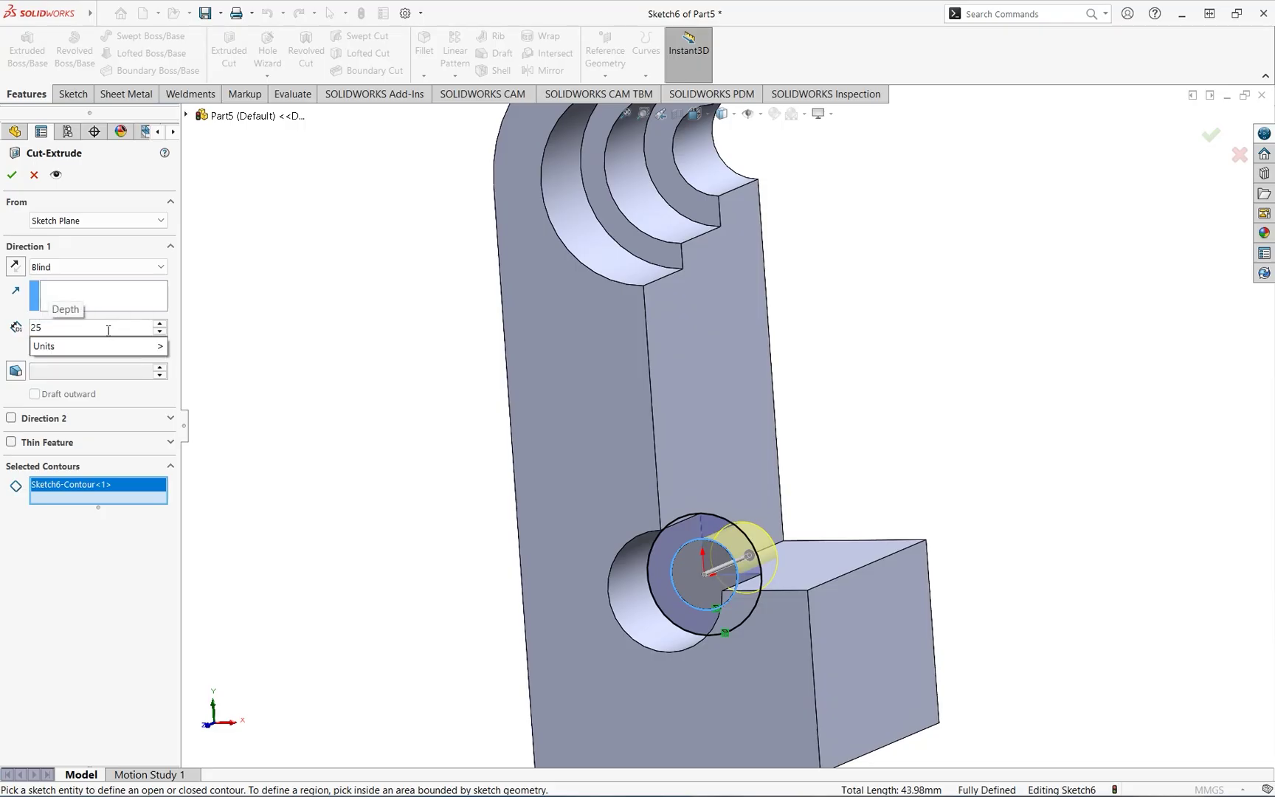
click(13, 344)
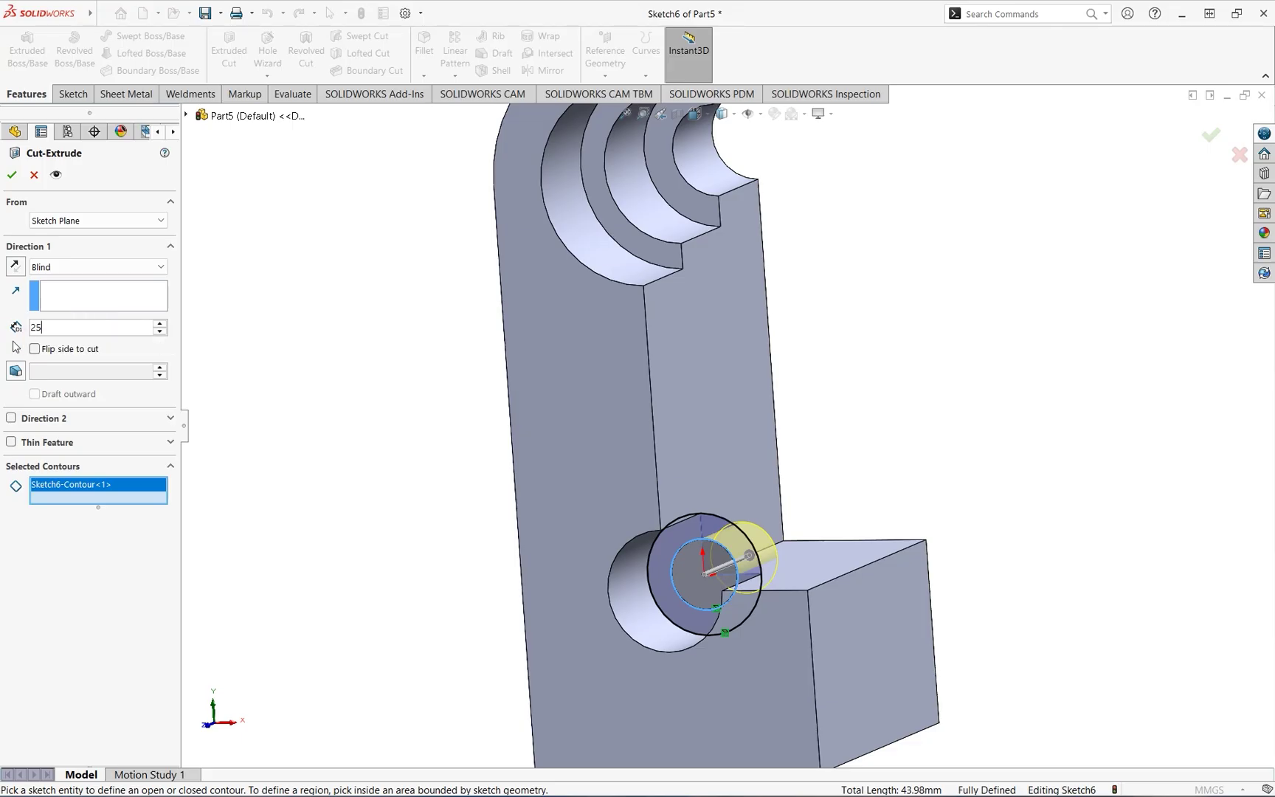
click(13, 178)
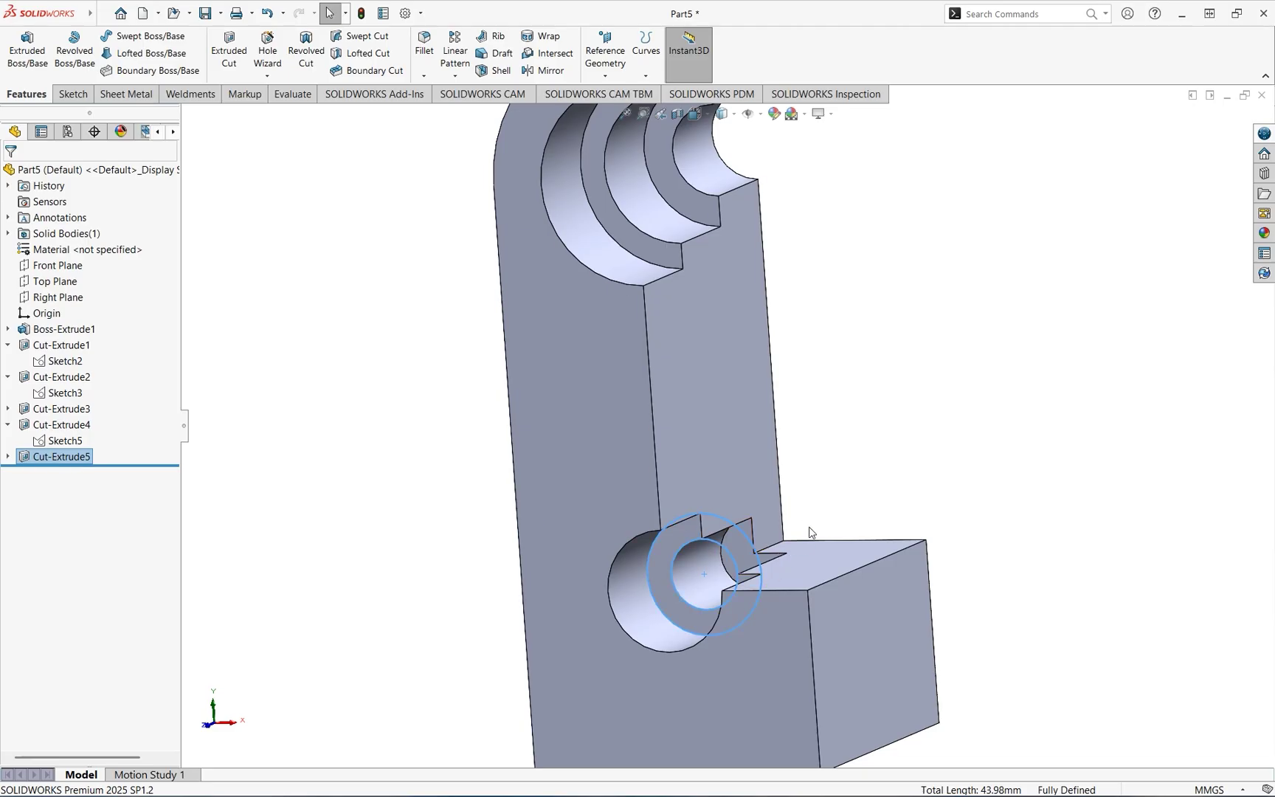
middle_drag(797, 535, 806, 507)
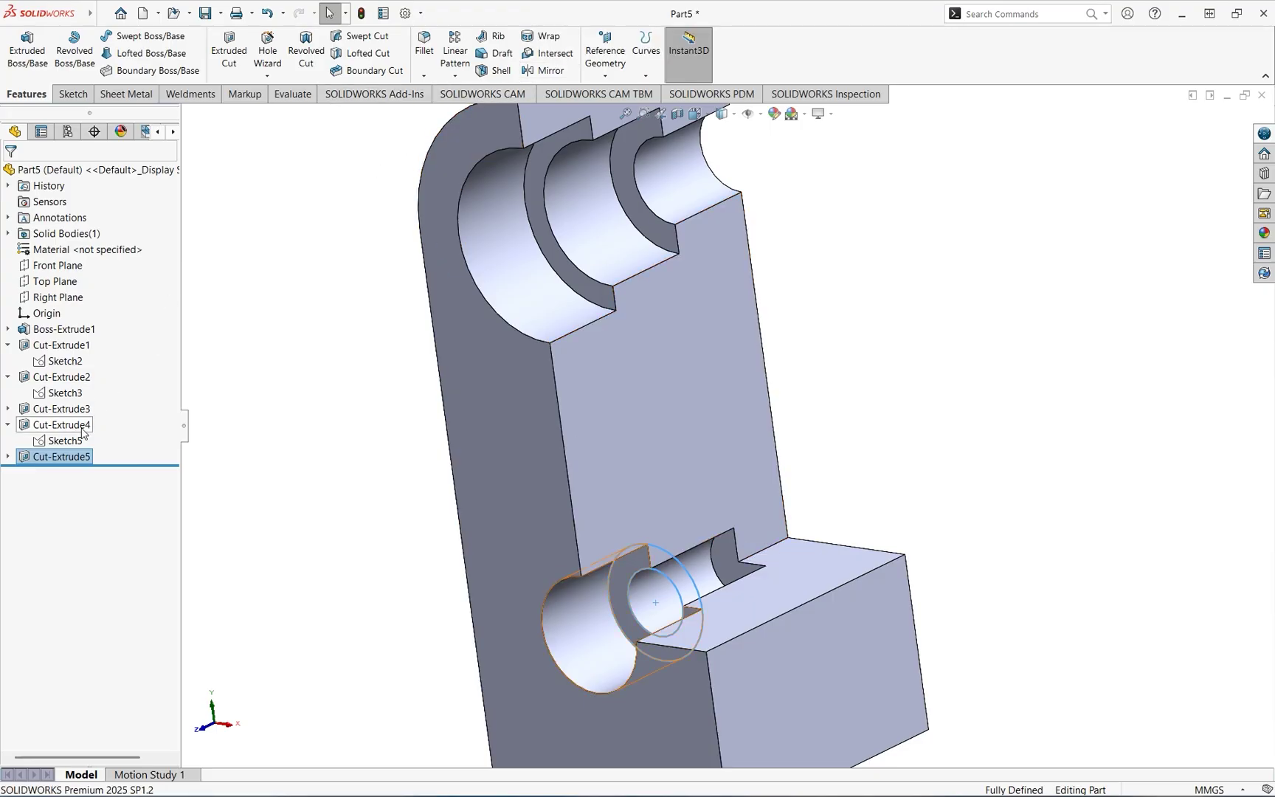
- Select Cut-Extrude4 in the FeatureManager tree and start a Mirror feature with it
click(245, 450)
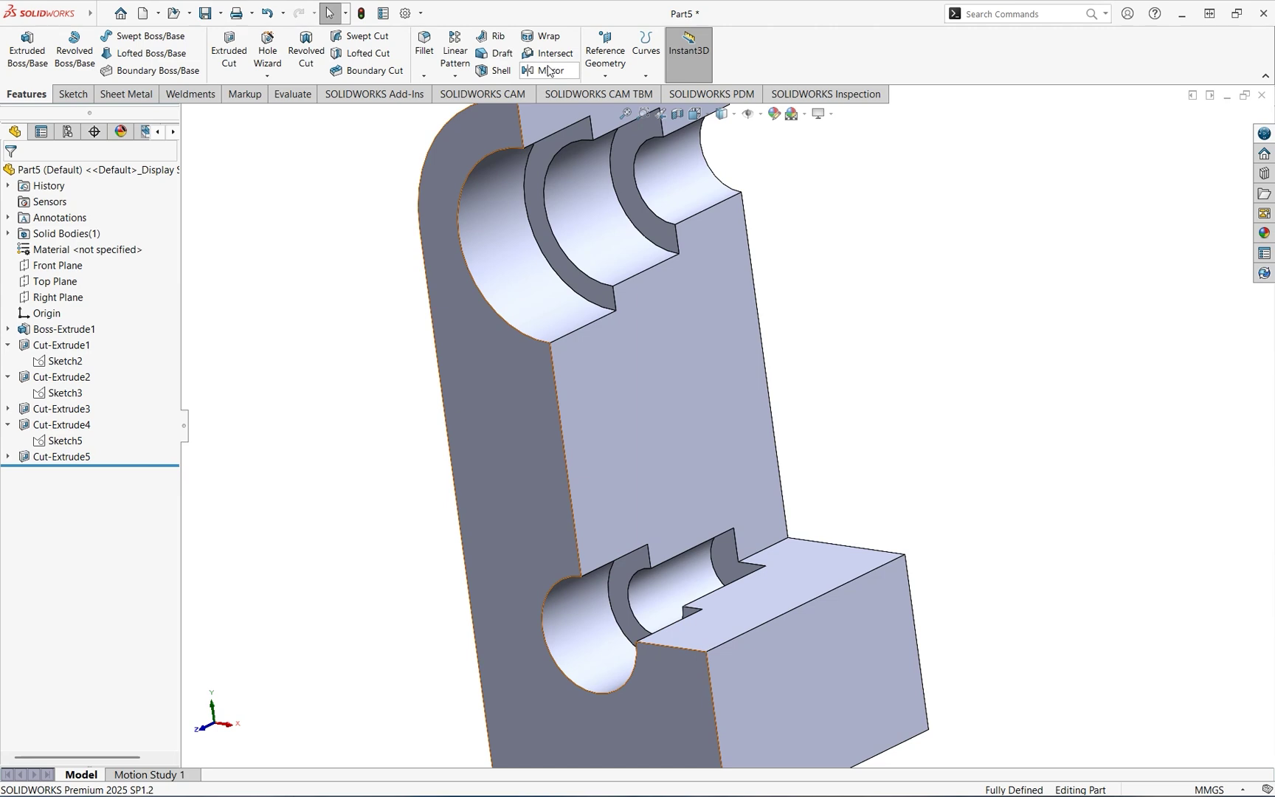
click(54, 427)
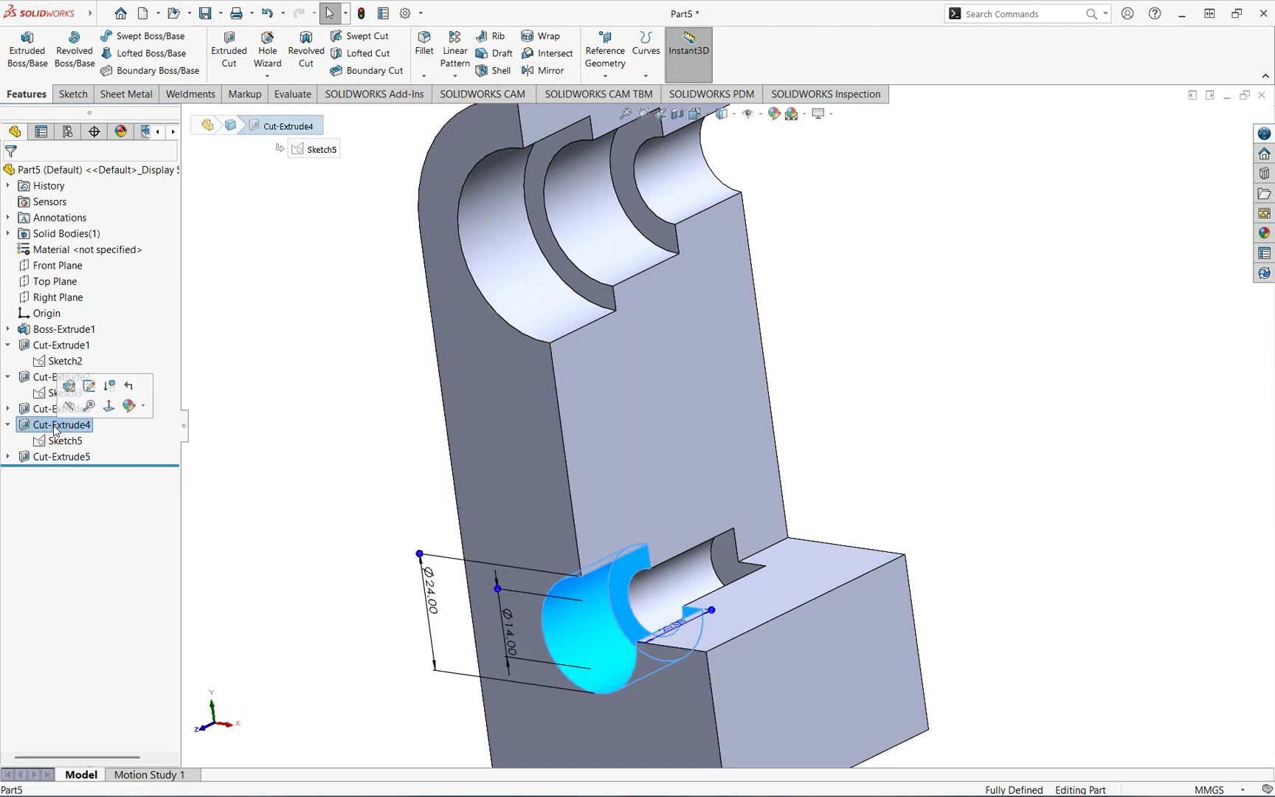
click(549, 71)
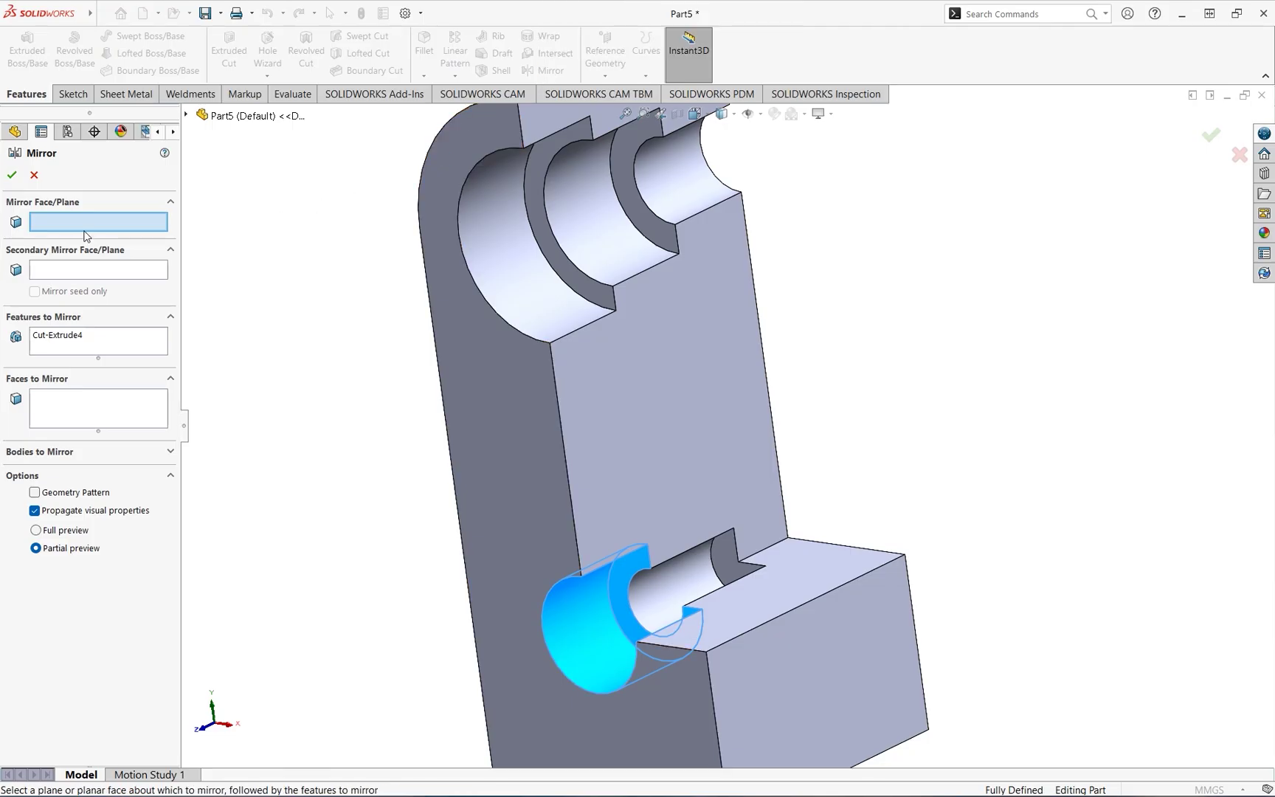
- Mirror Cut-Extrude4 across the Front Plane onto the lower block's opposite face
click(186, 116)
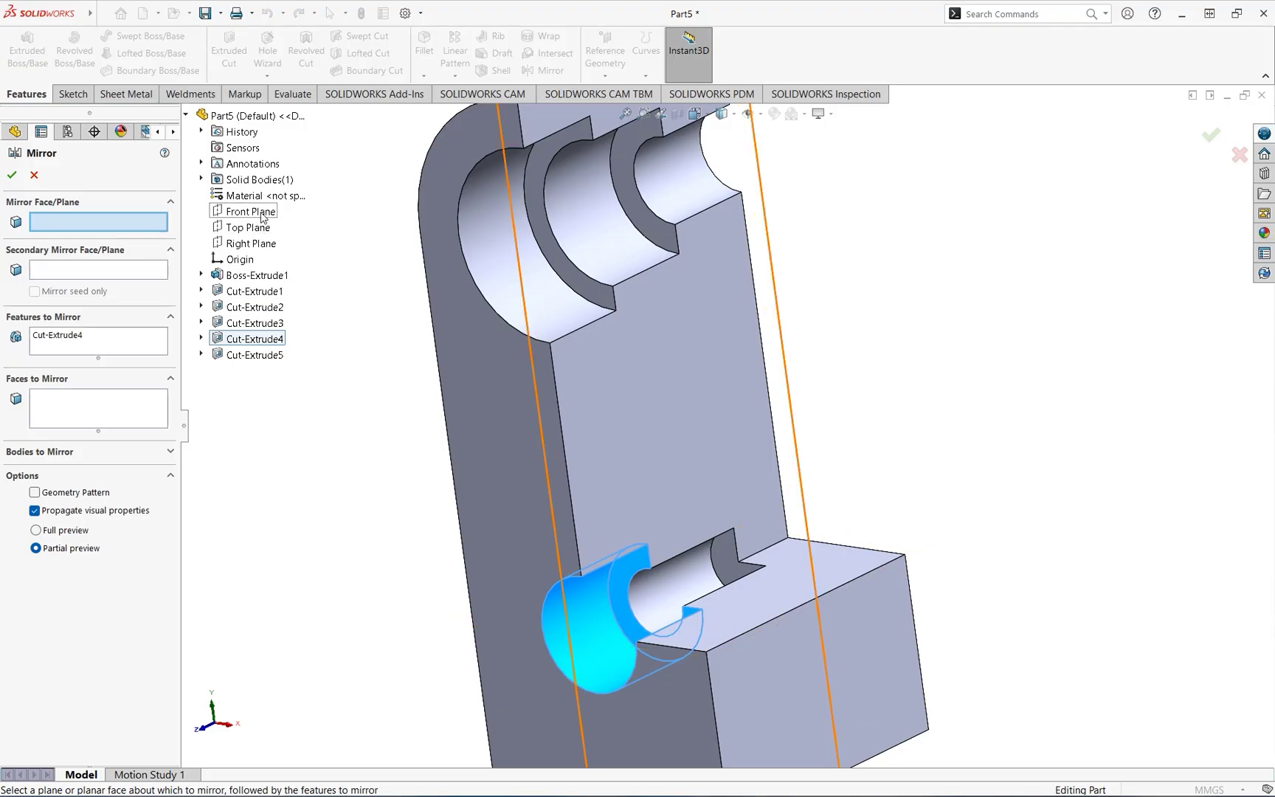
key(f)
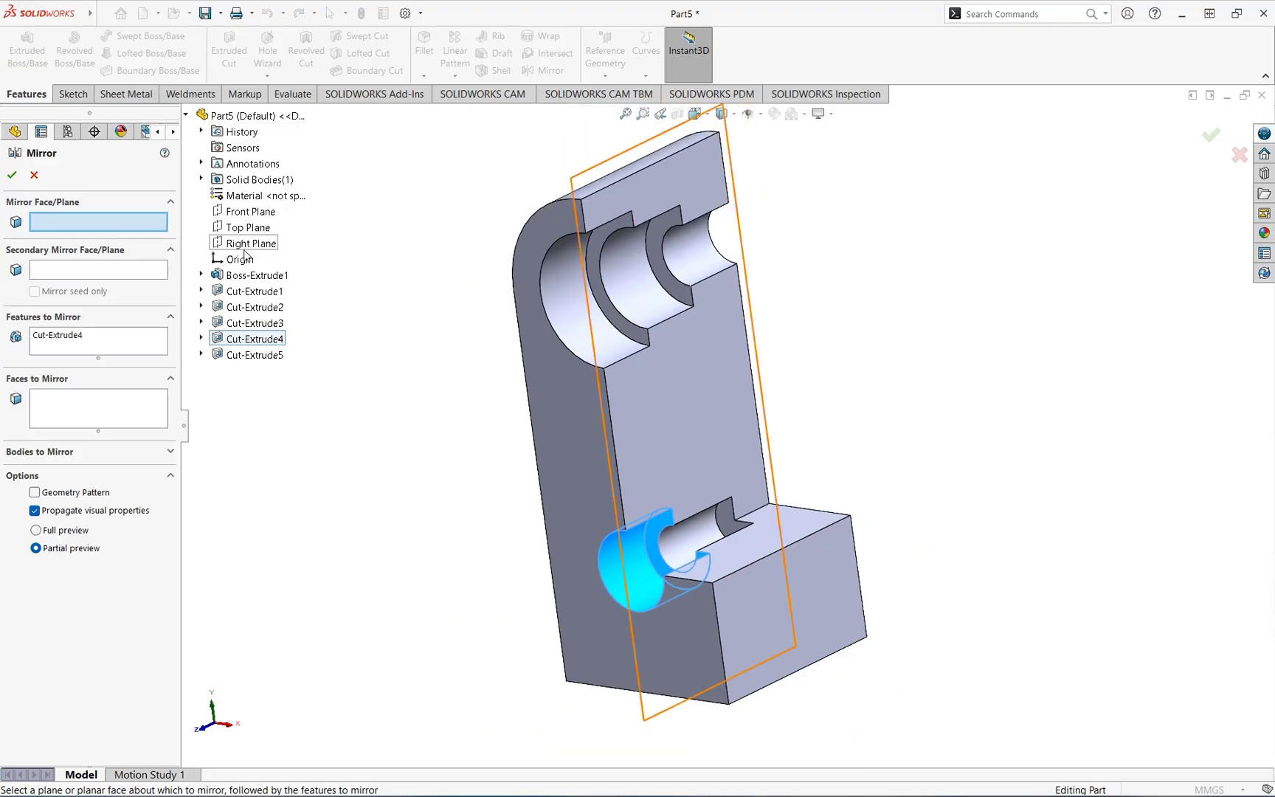
click(255, 215)
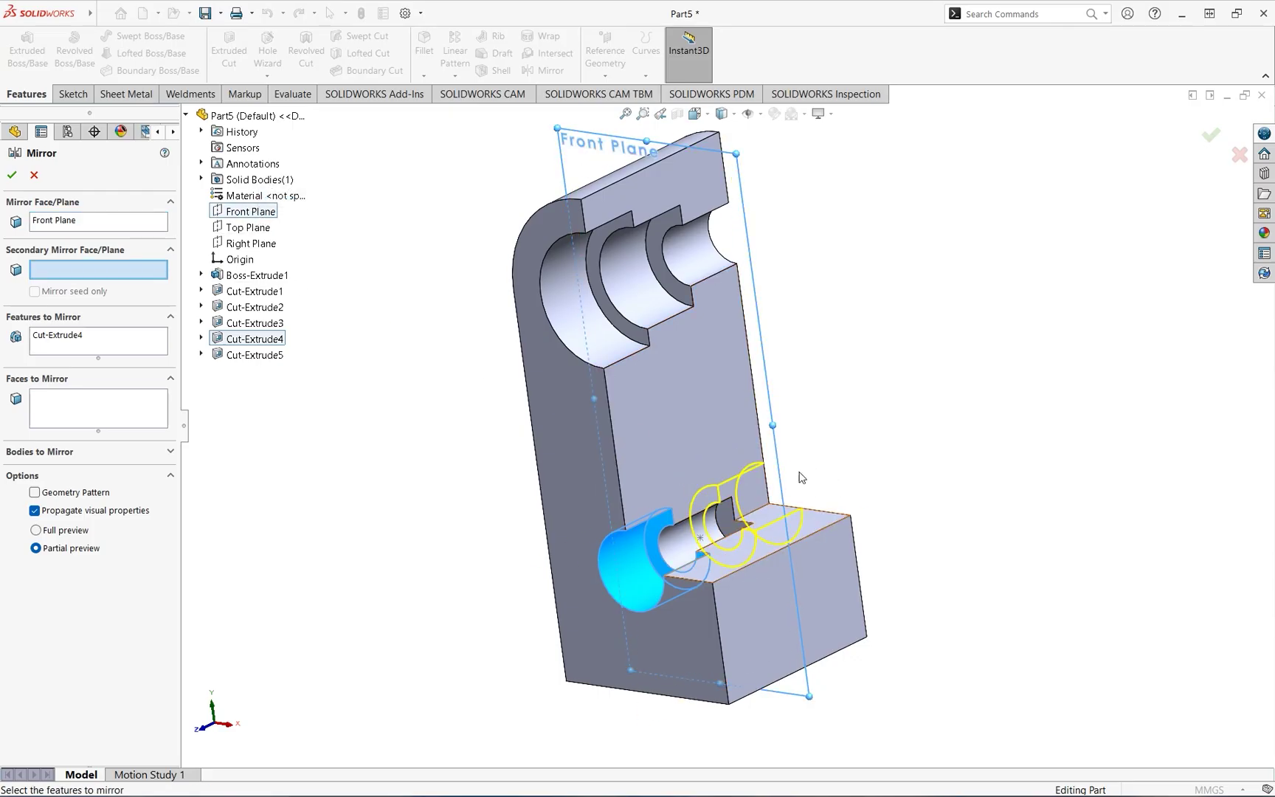
click(12, 176)
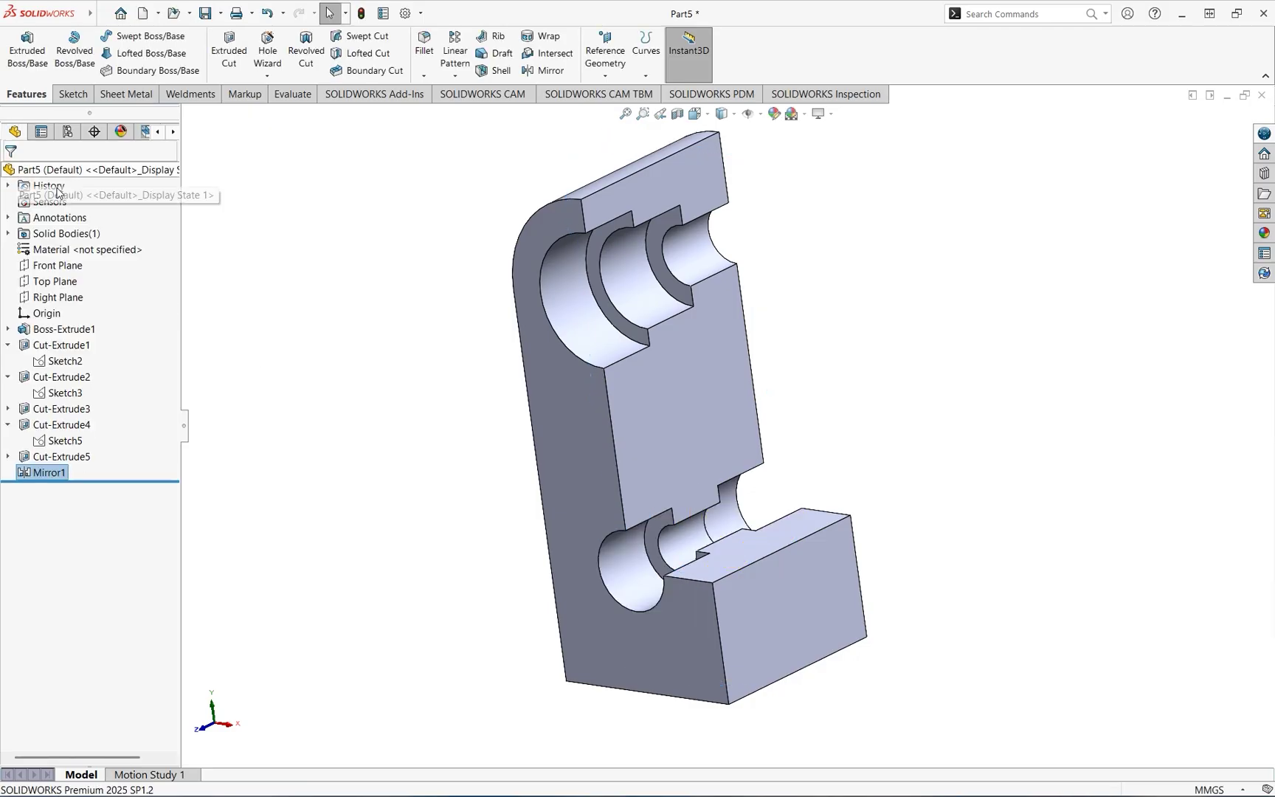
scroll(774, 410, up, 2)
middle_drag(773, 410, 552, 259)
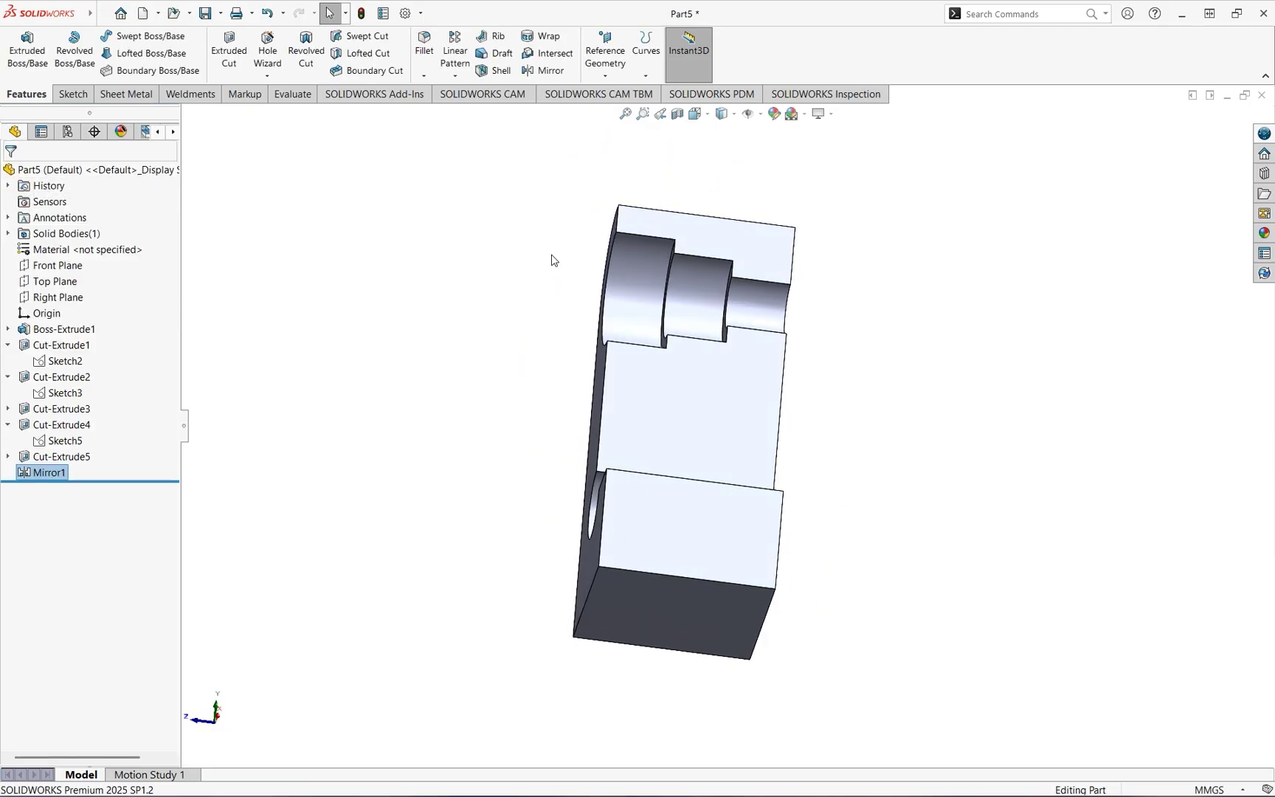
- Start a sketch on the bottom face and draw a centre rectangle from the origin
click(650, 603)
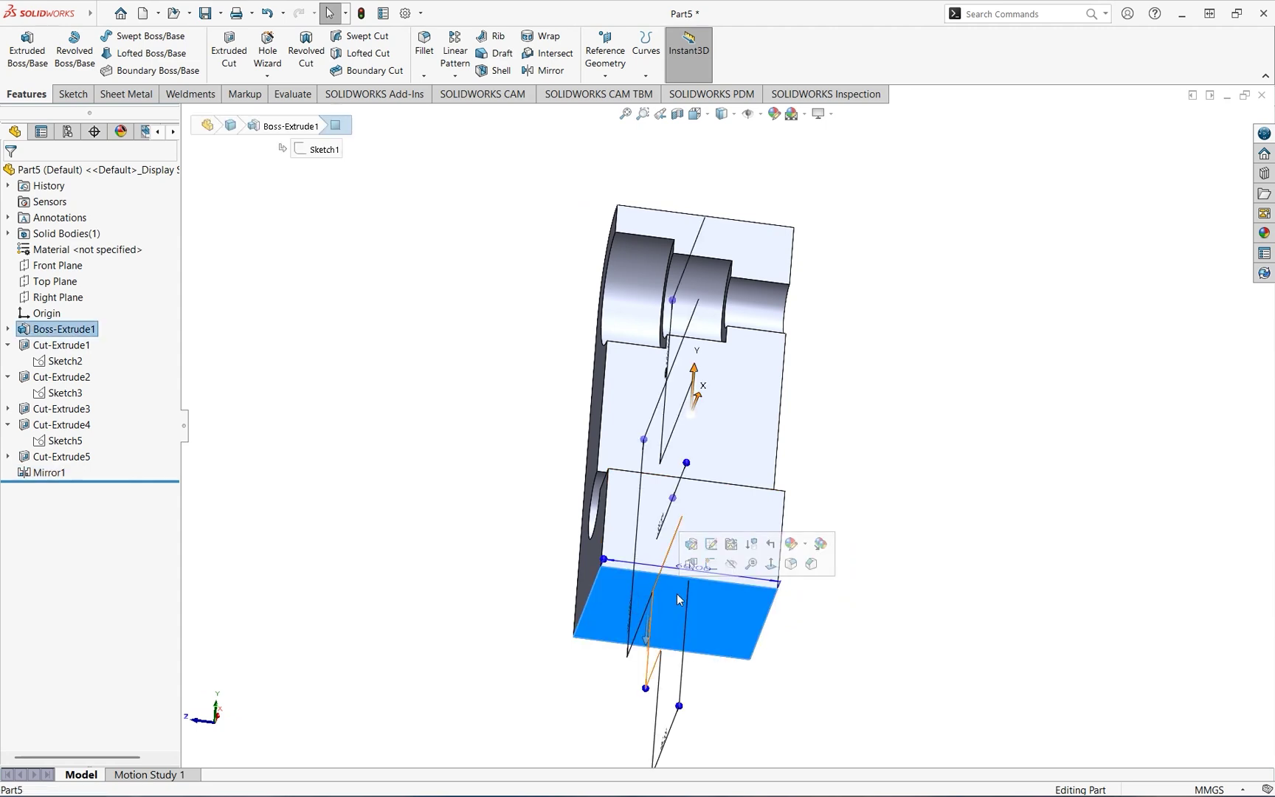
click(711, 565)
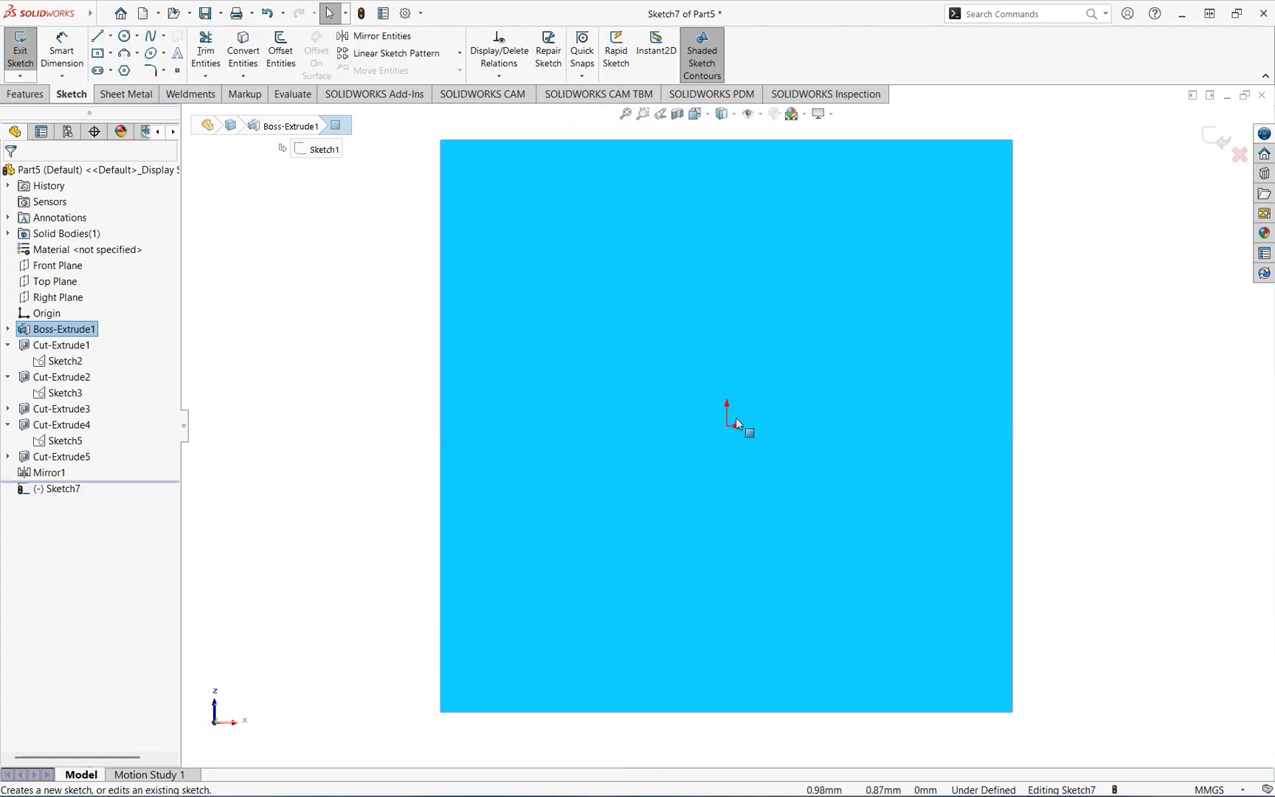
click(111, 54)
click(122, 87)
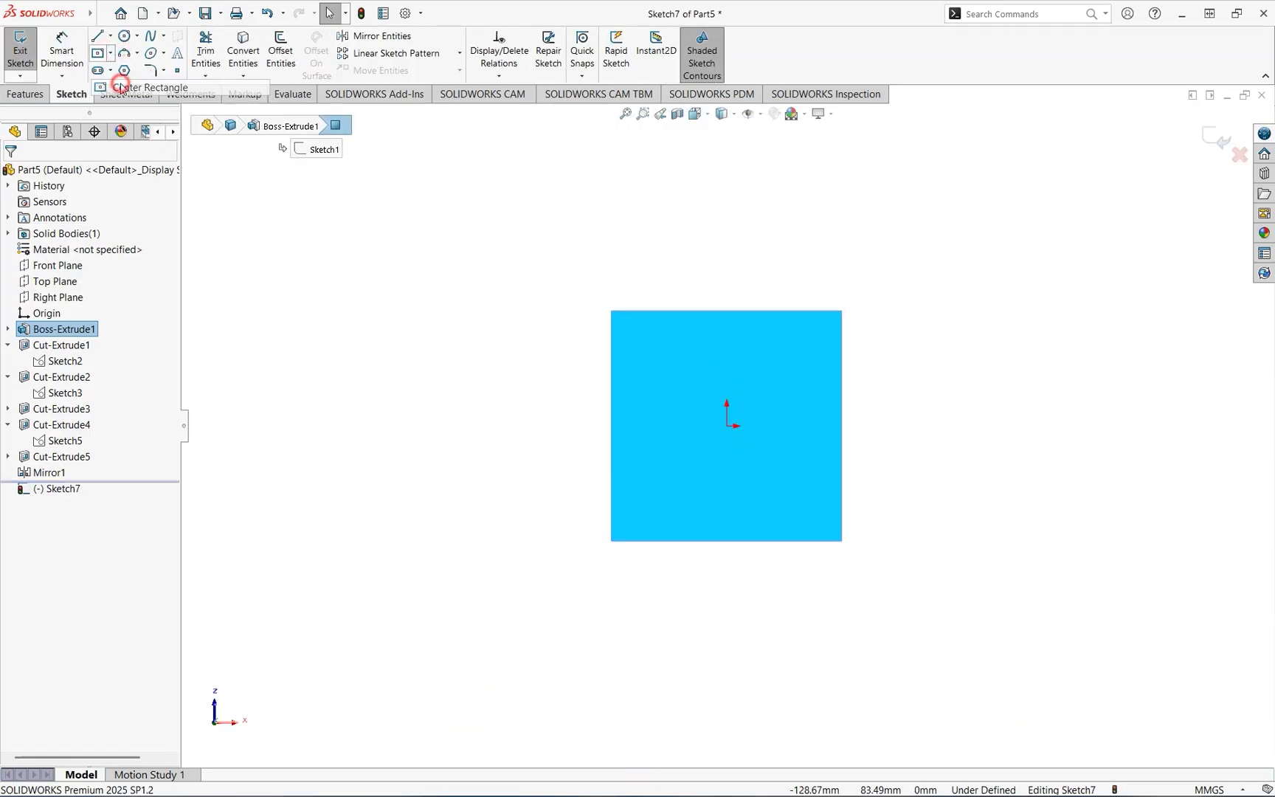
click(726, 428)
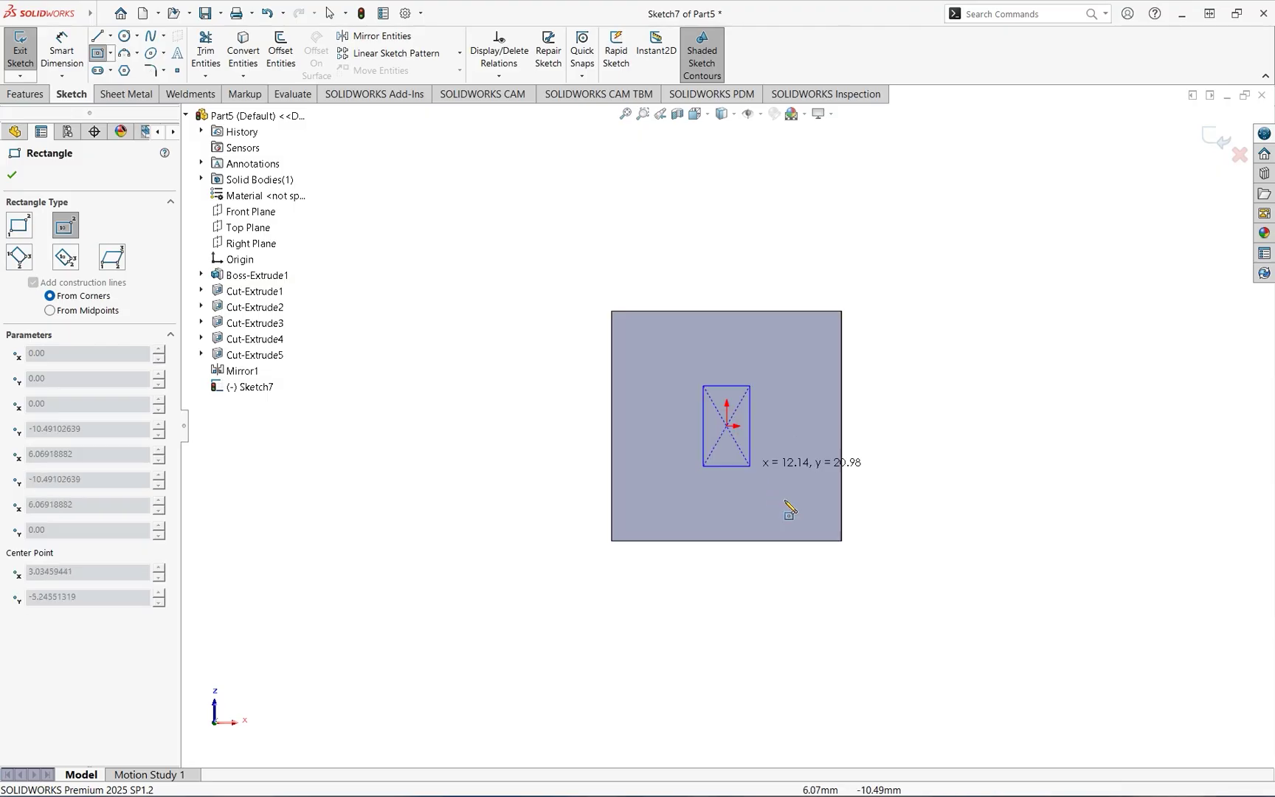
click(931, 618)
- Dimension the rectangle's width and height to 80 mm each
click(62, 52)
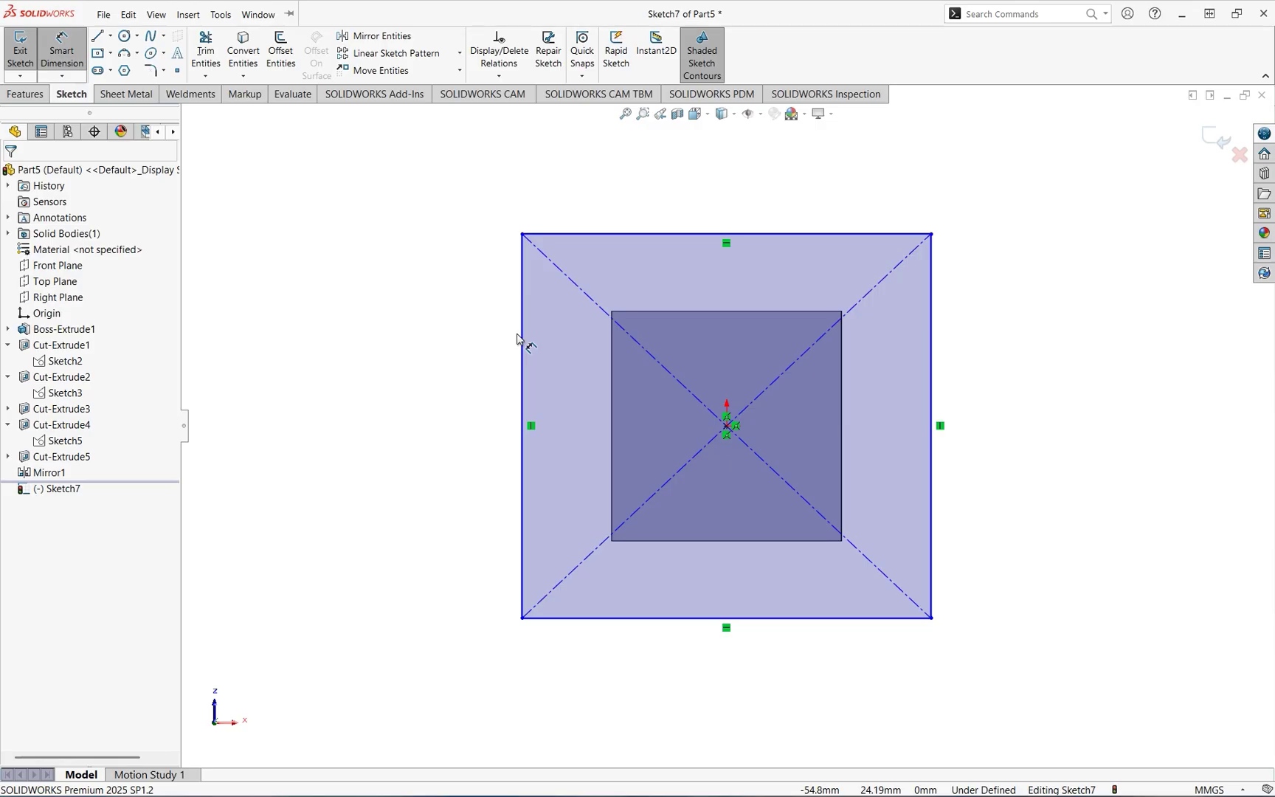
click(668, 619)
click(667, 691)
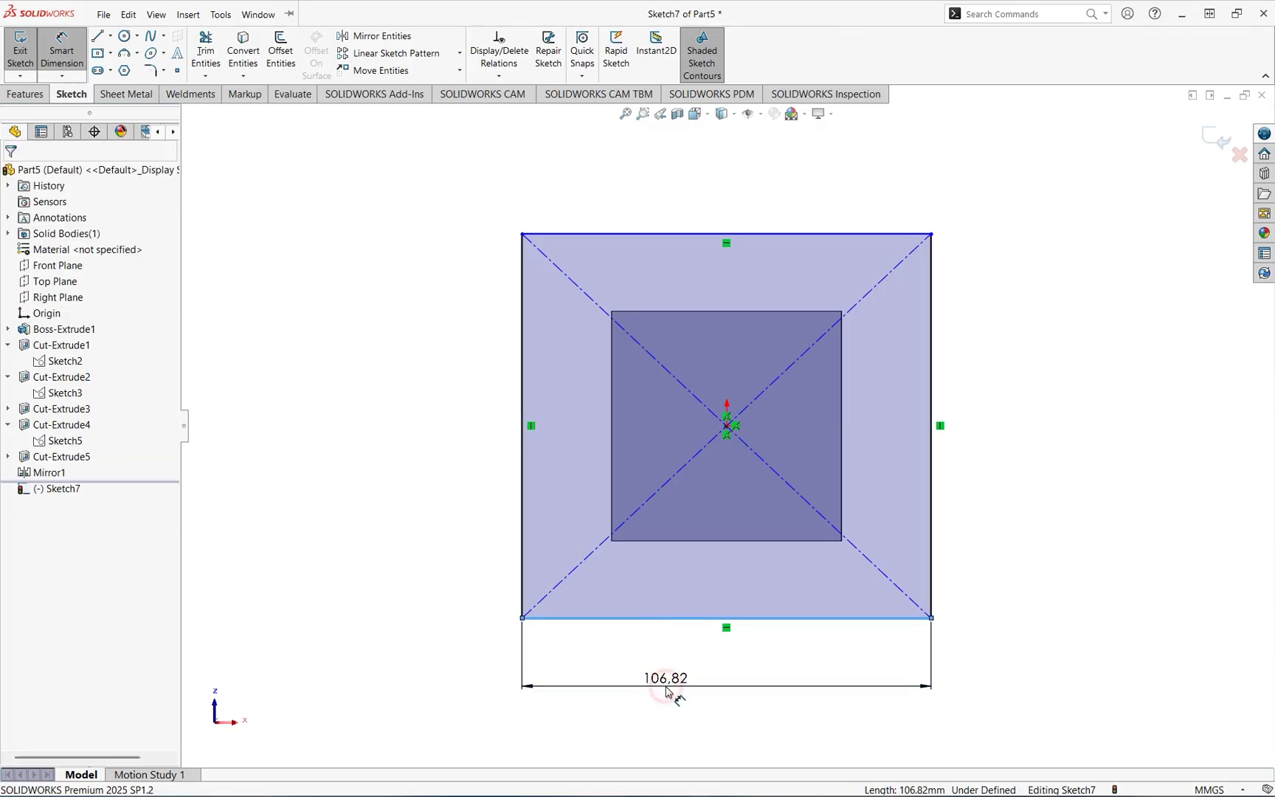
text(80)
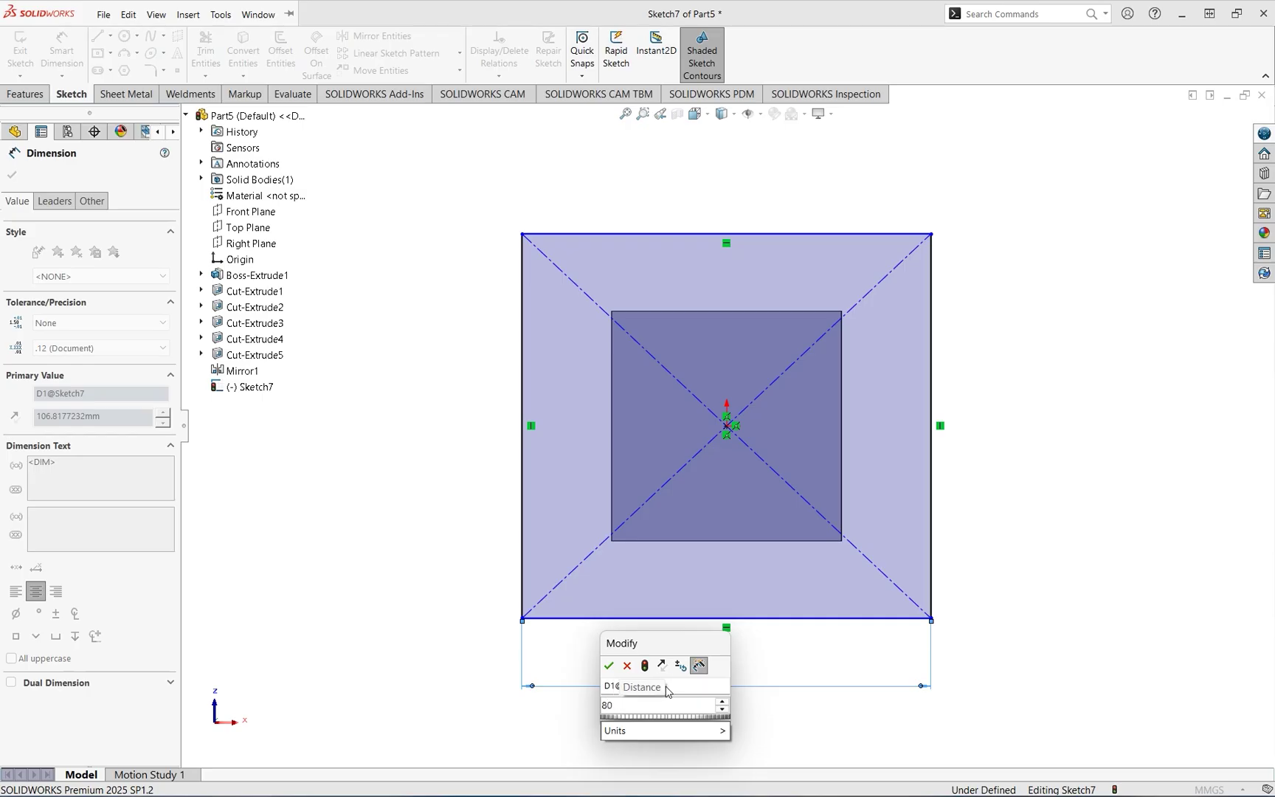
key(Return)
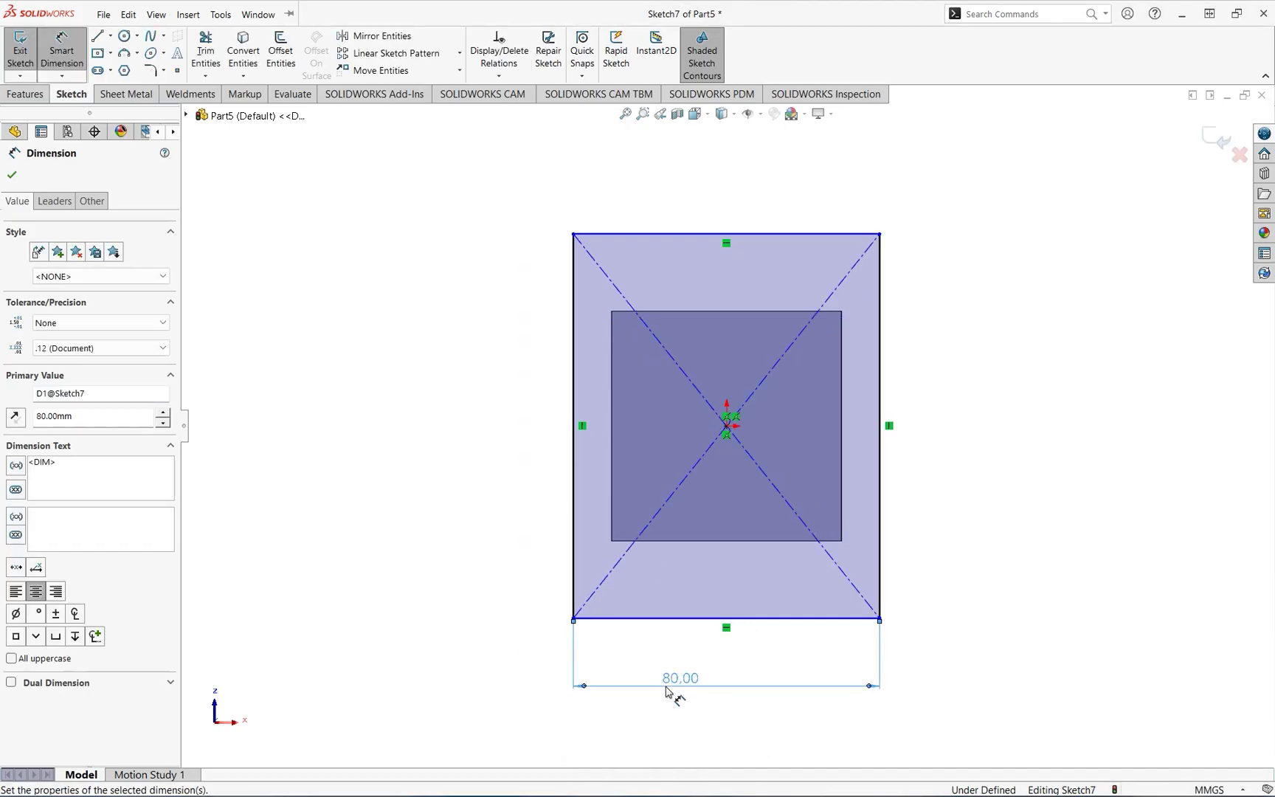
click(574, 342)
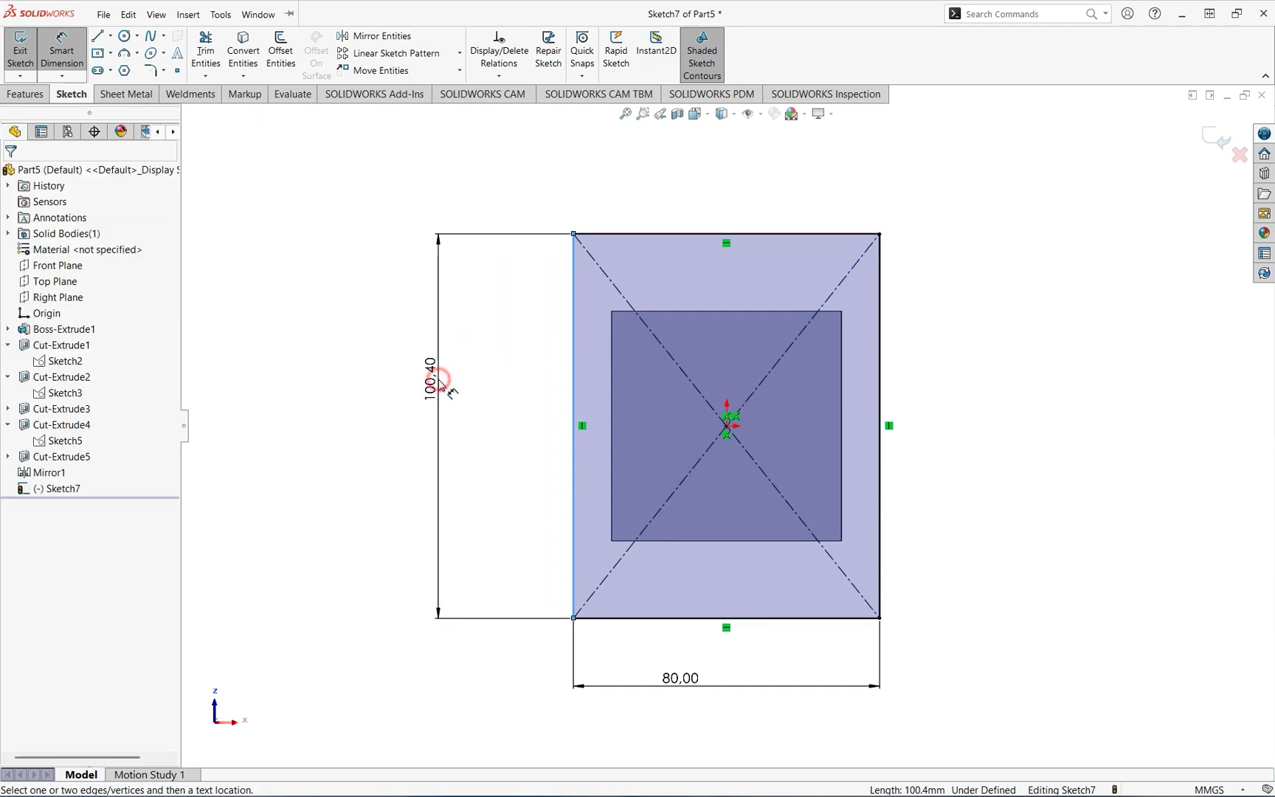
click(440, 378)
text(8)
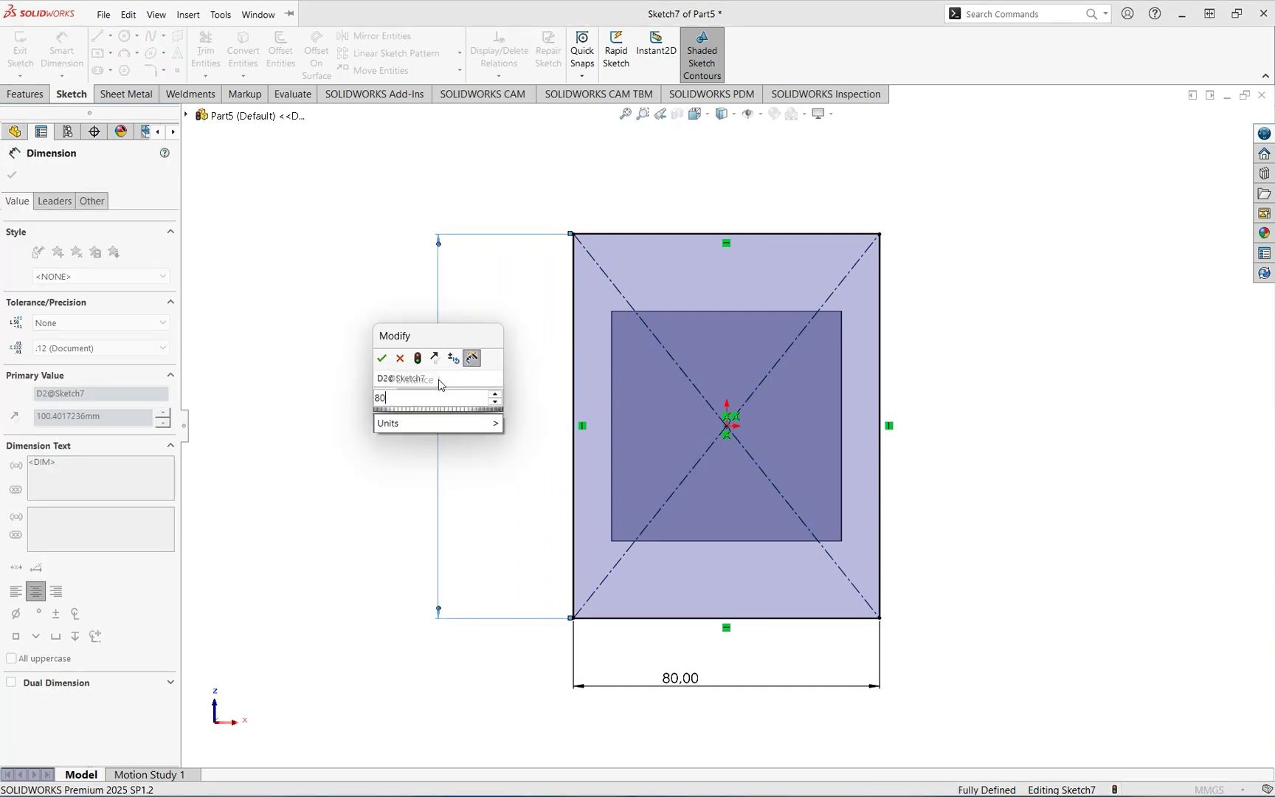
text(0)
key(Return)
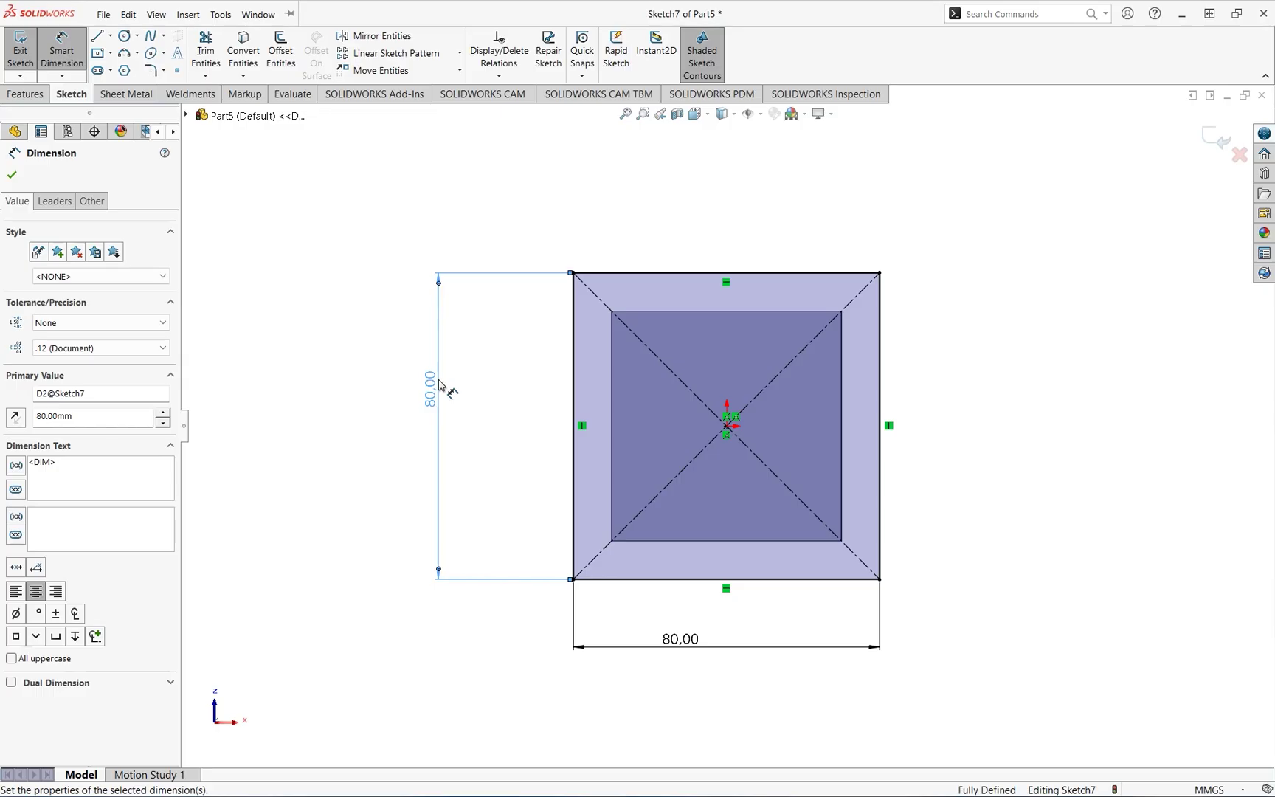
click(12, 177)
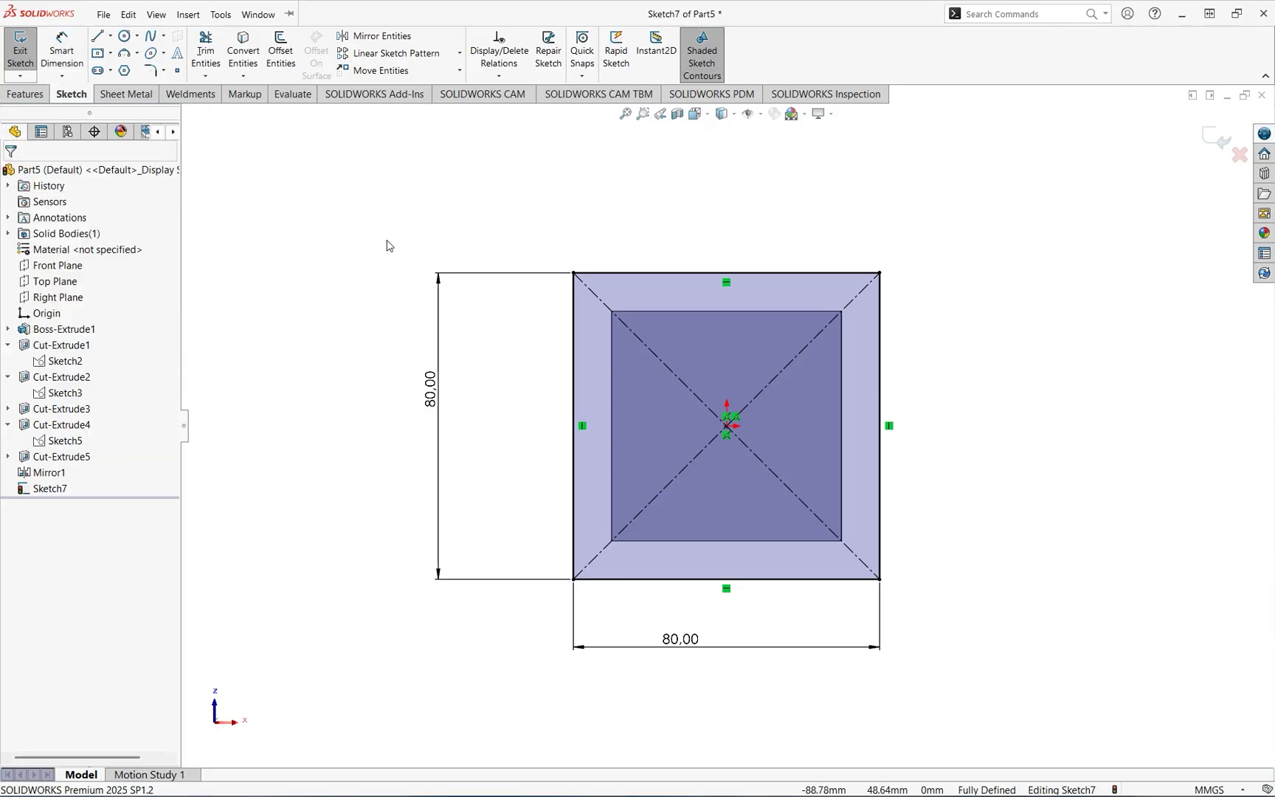
- Draw a circle on the square's bottom-left corner and dimension it Ø16 mm
click(124, 36)
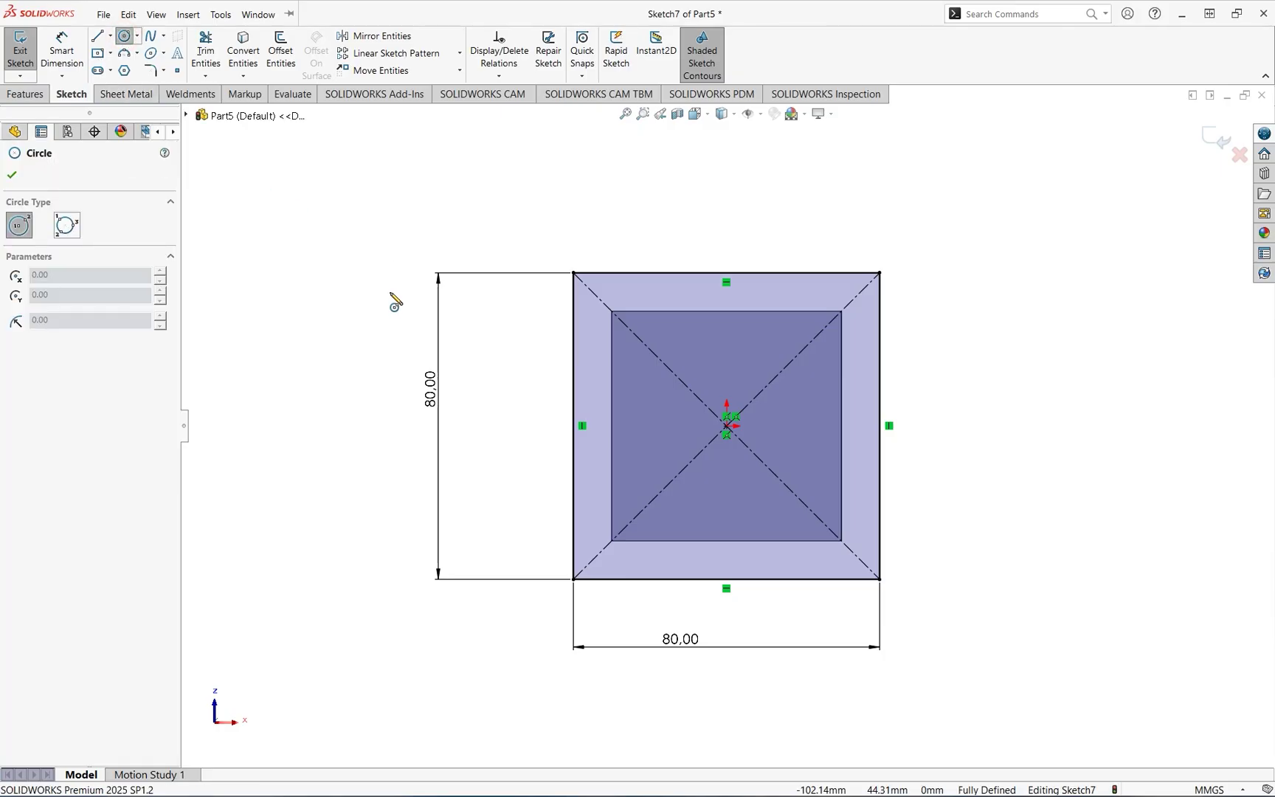
click(574, 580)
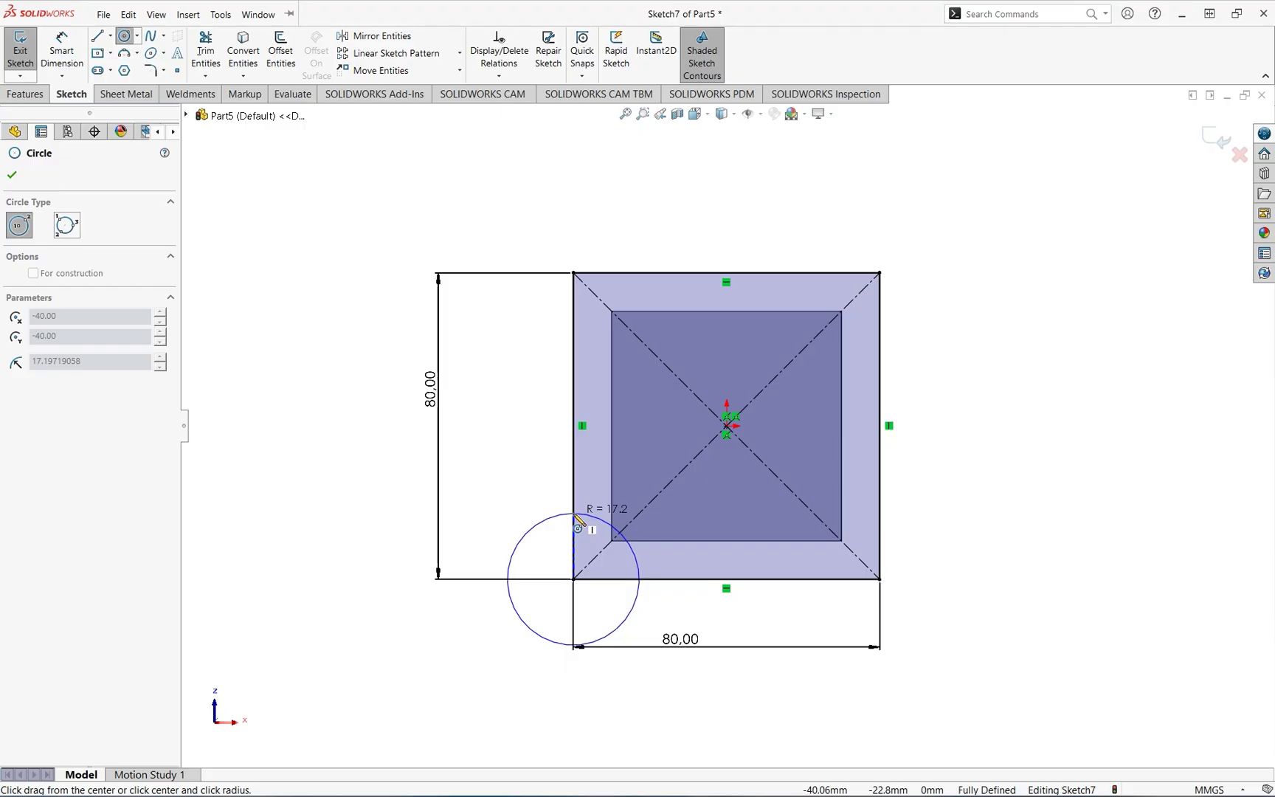
click(579, 516)
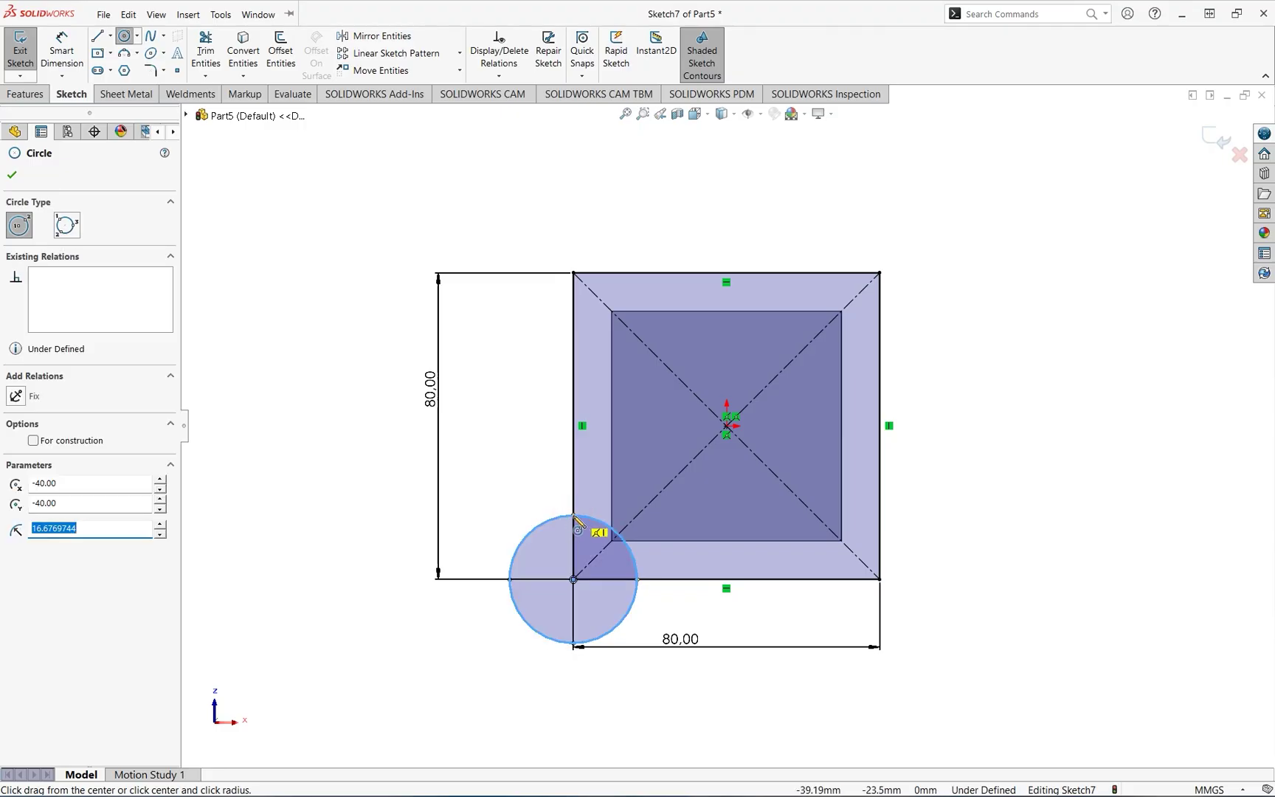
click(62, 50)
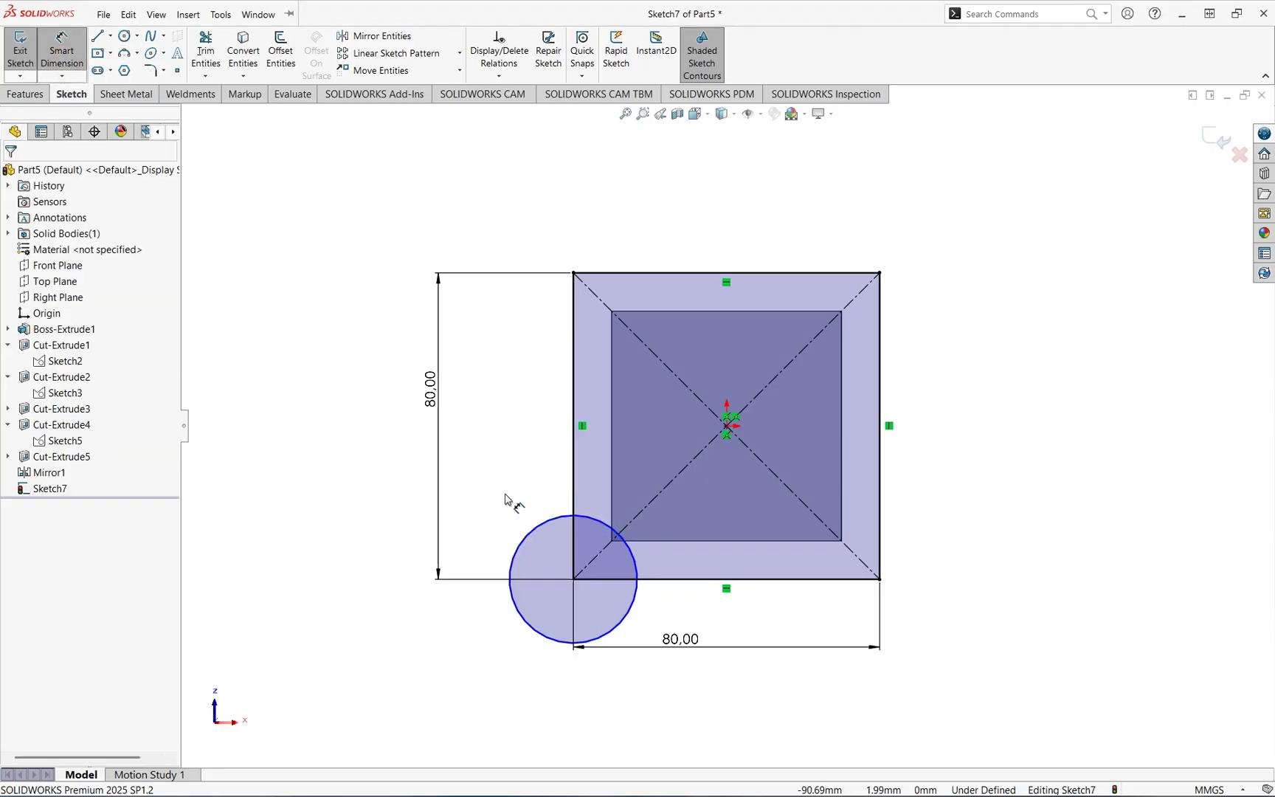
click(530, 525)
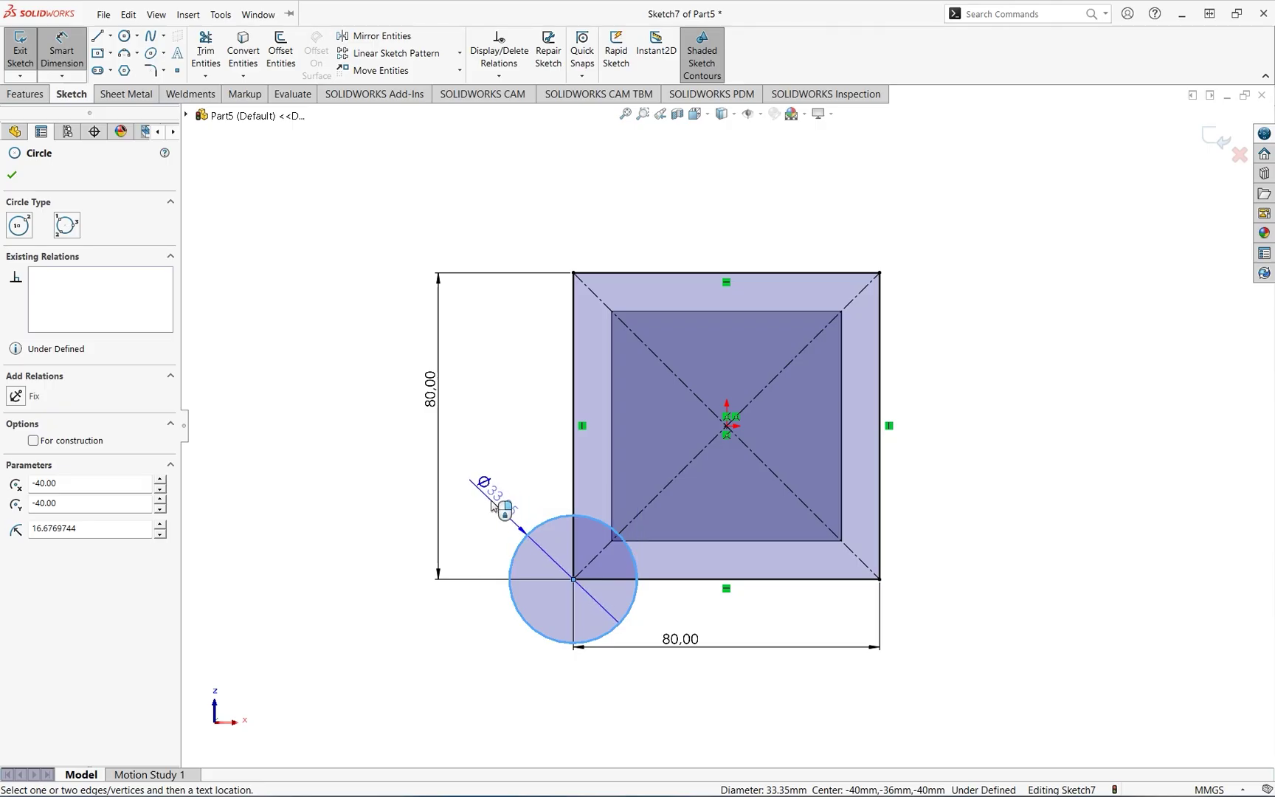
click(493, 506)
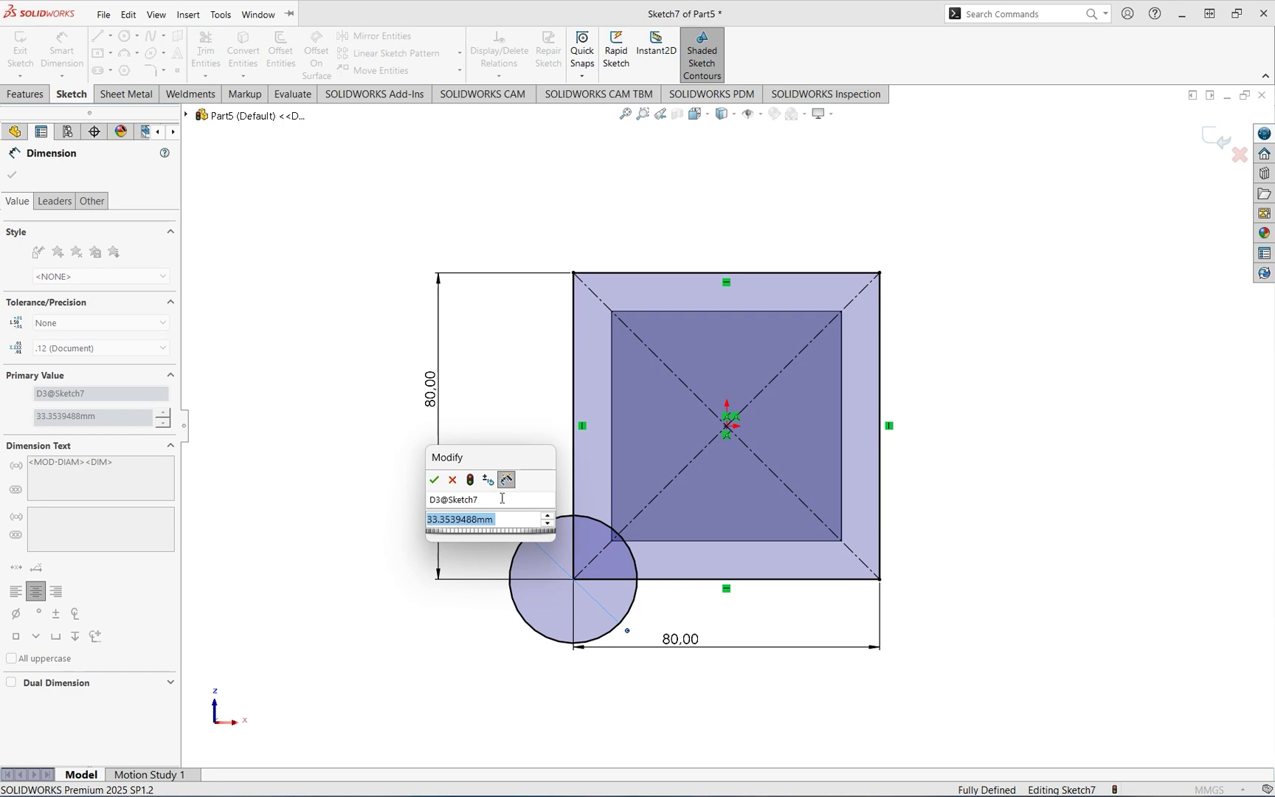
text(16)
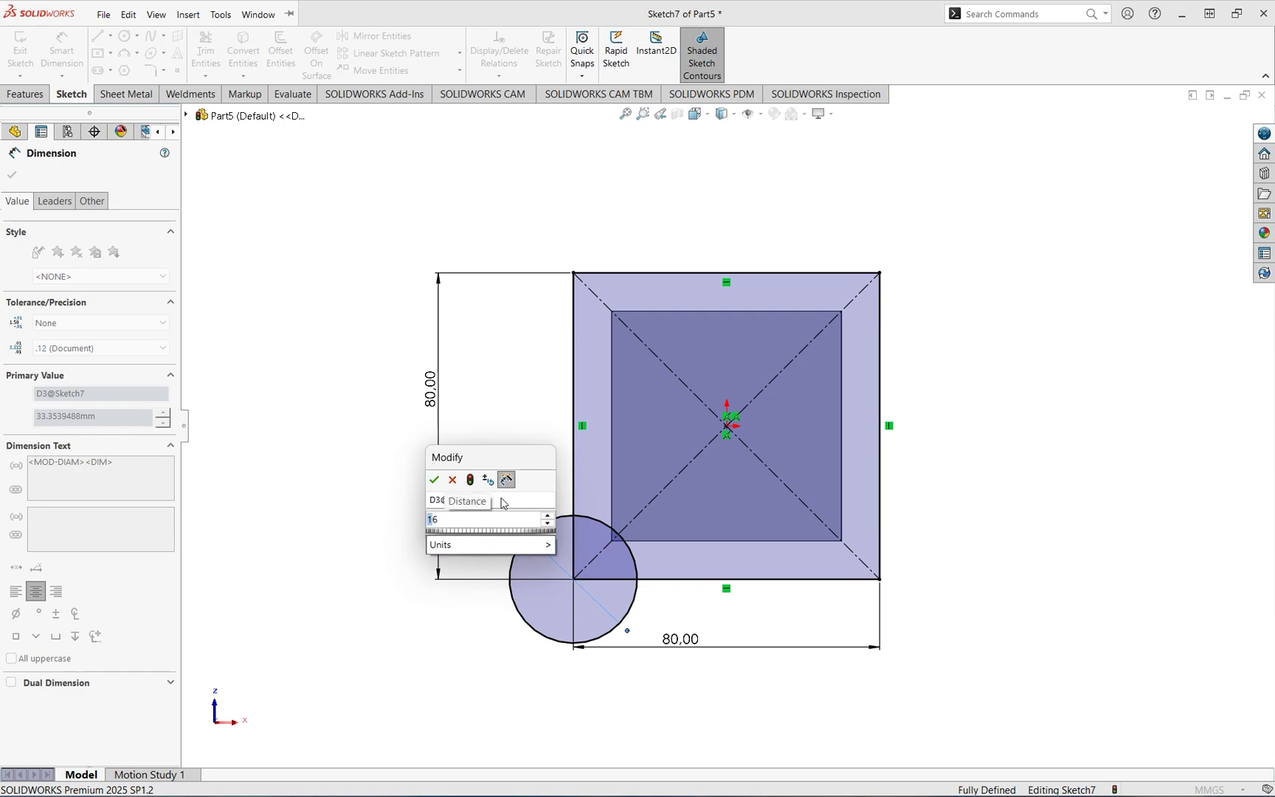
key(Return)
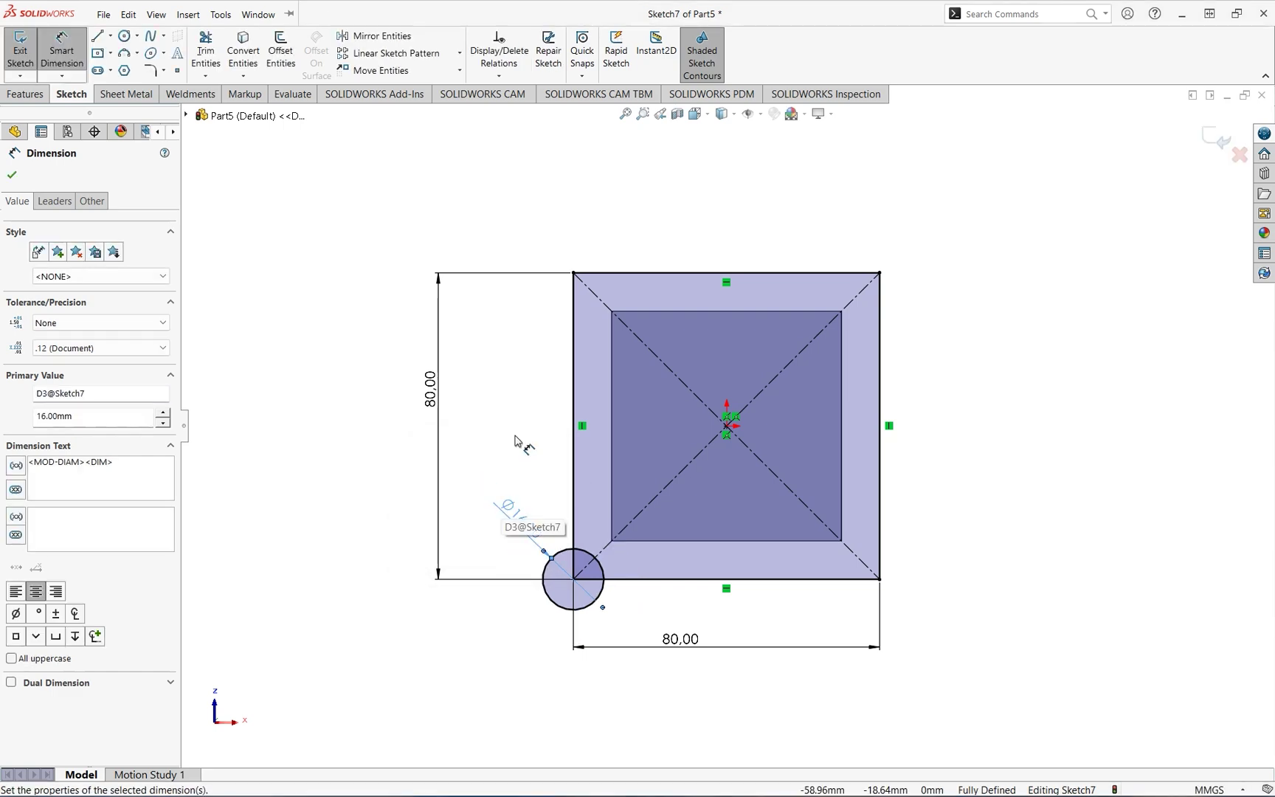
- Add a concentric circle on the same corner and dimension it Ø26 mm
click(123, 37)
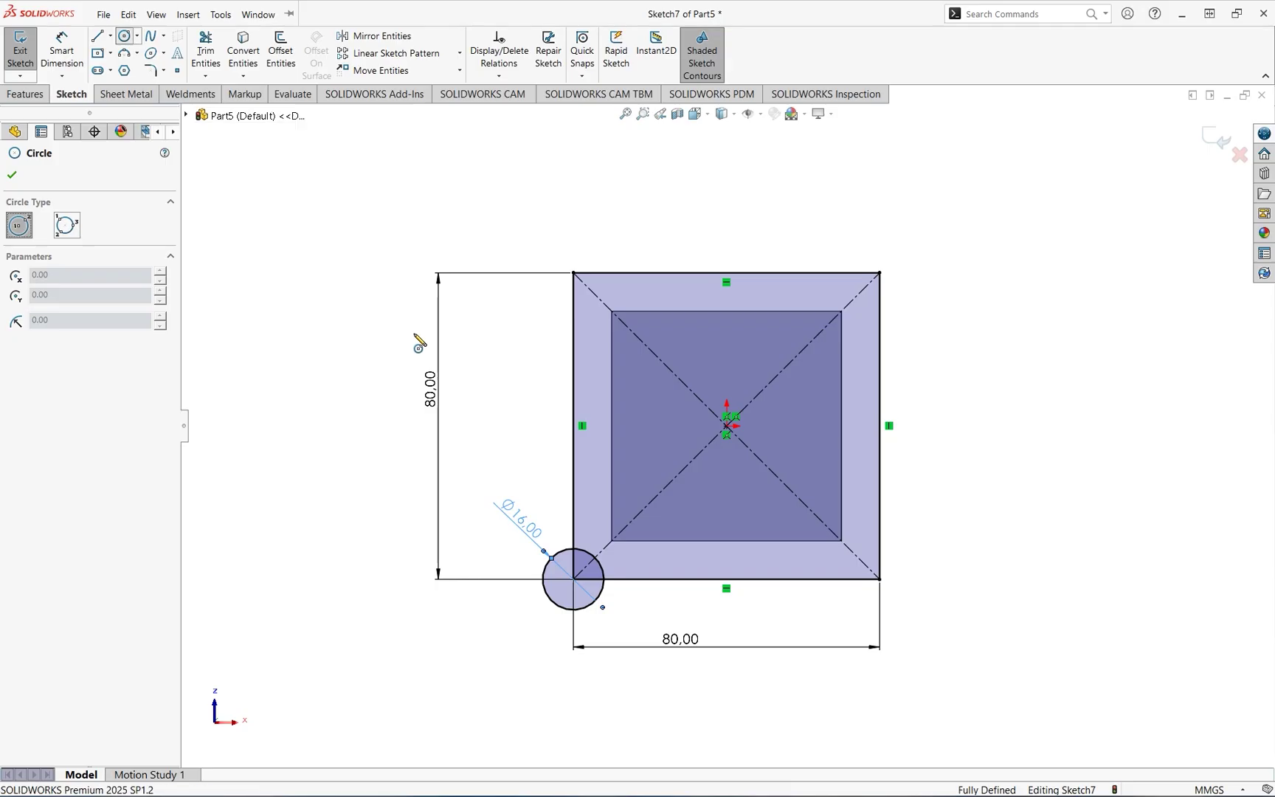
click(574, 579)
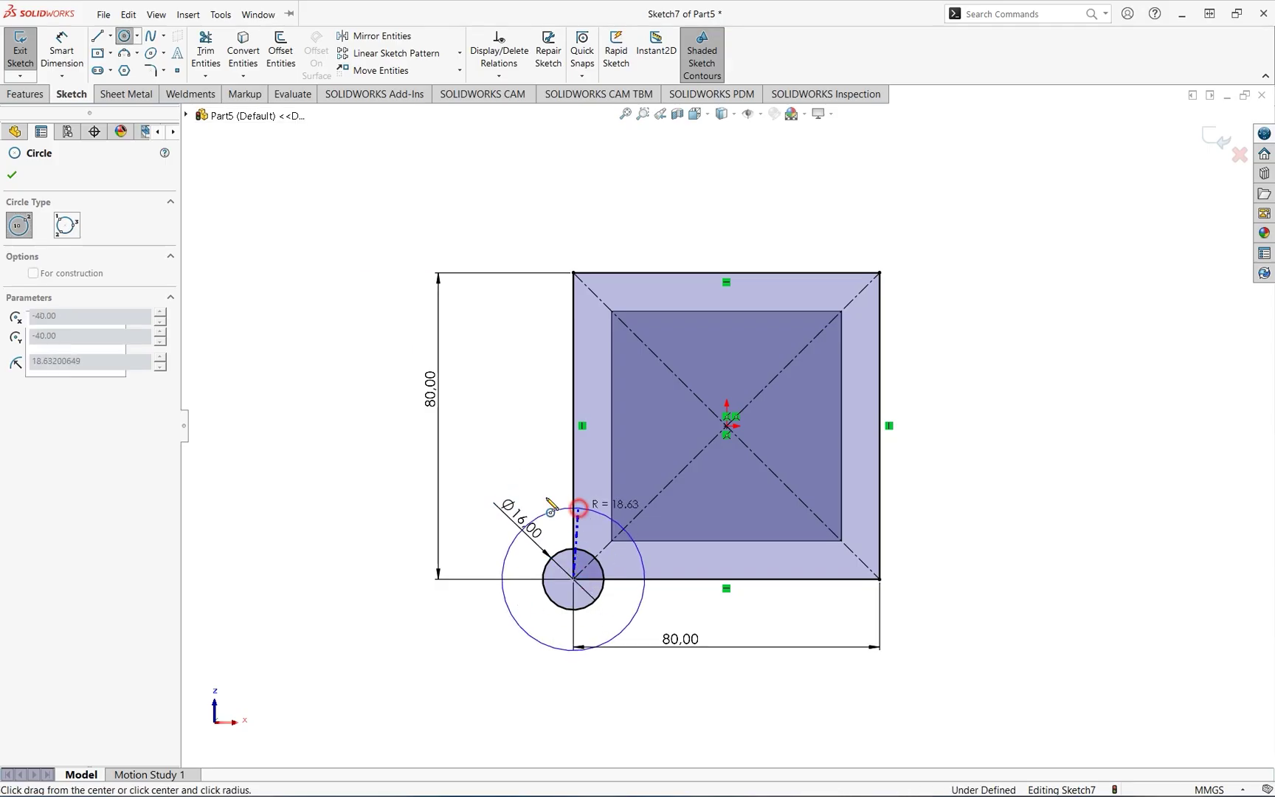
click(583, 508)
click(62, 48)
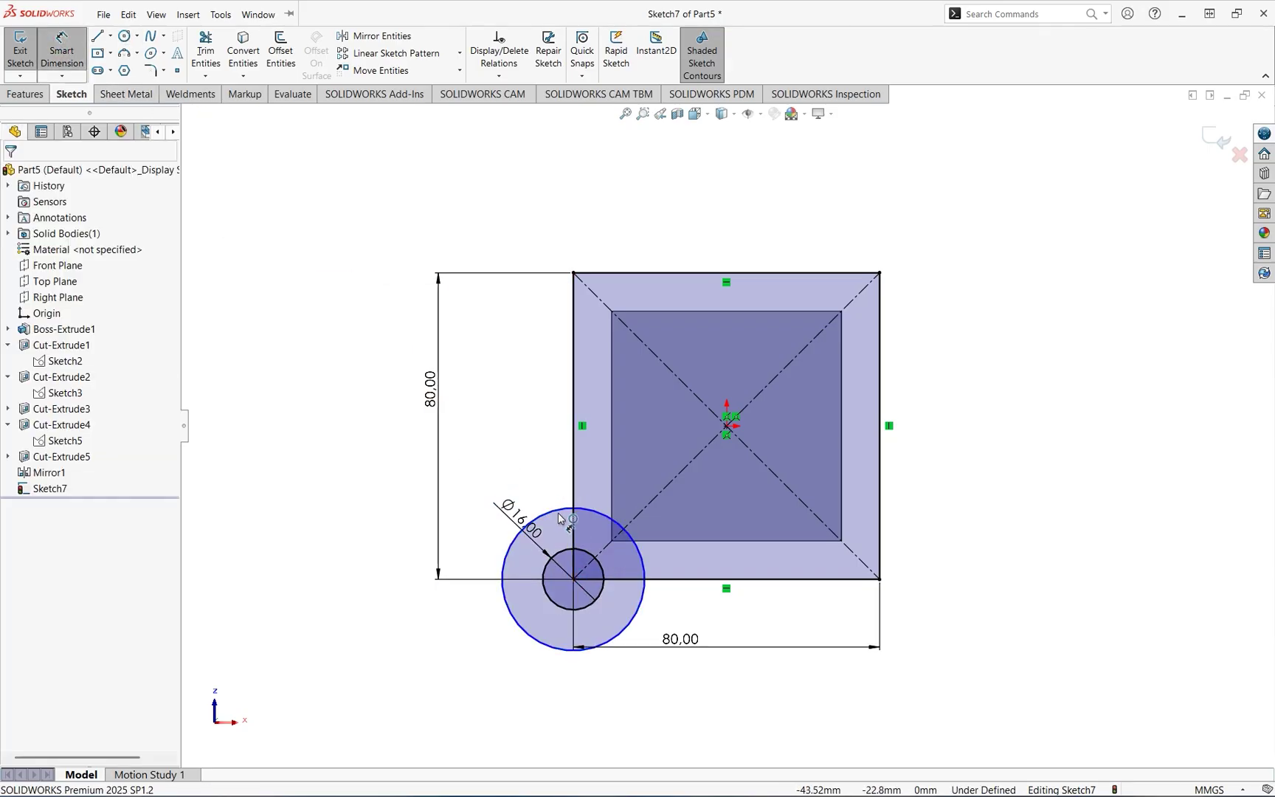
click(533, 520)
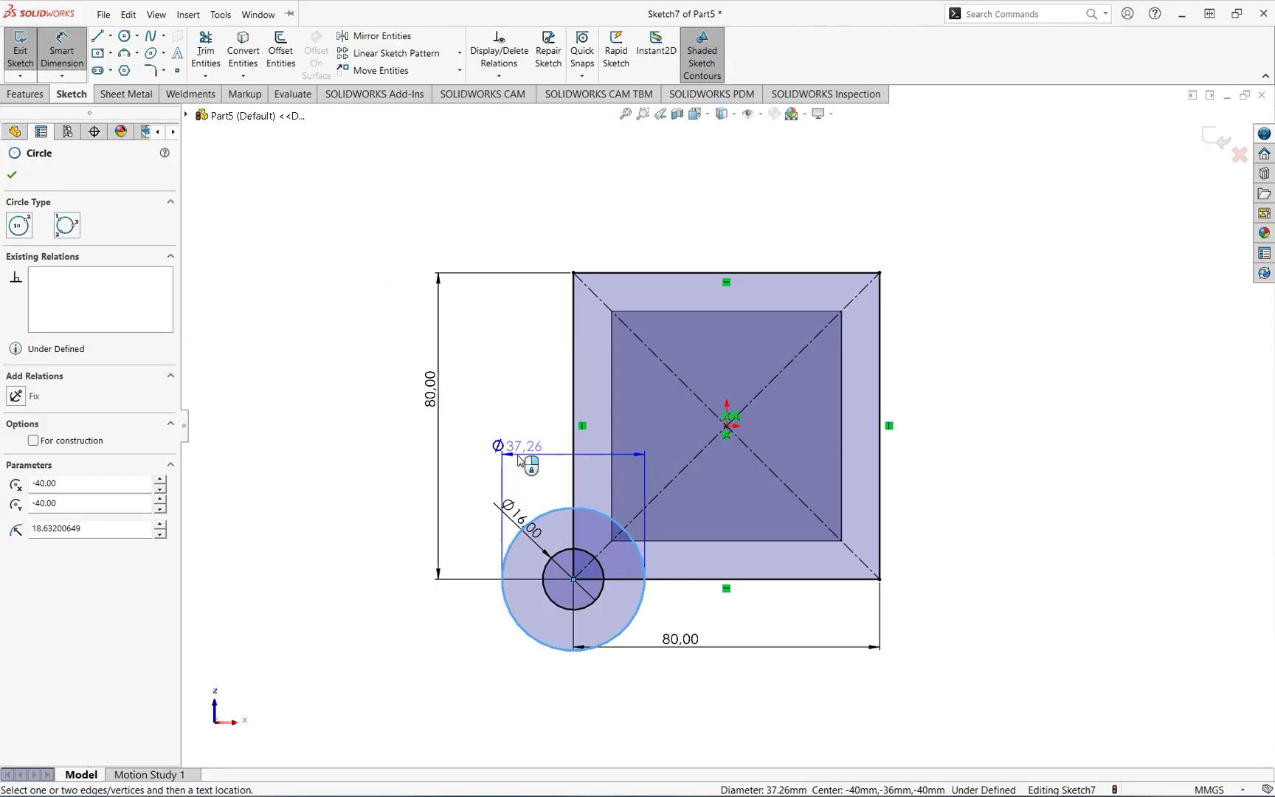
click(520, 464)
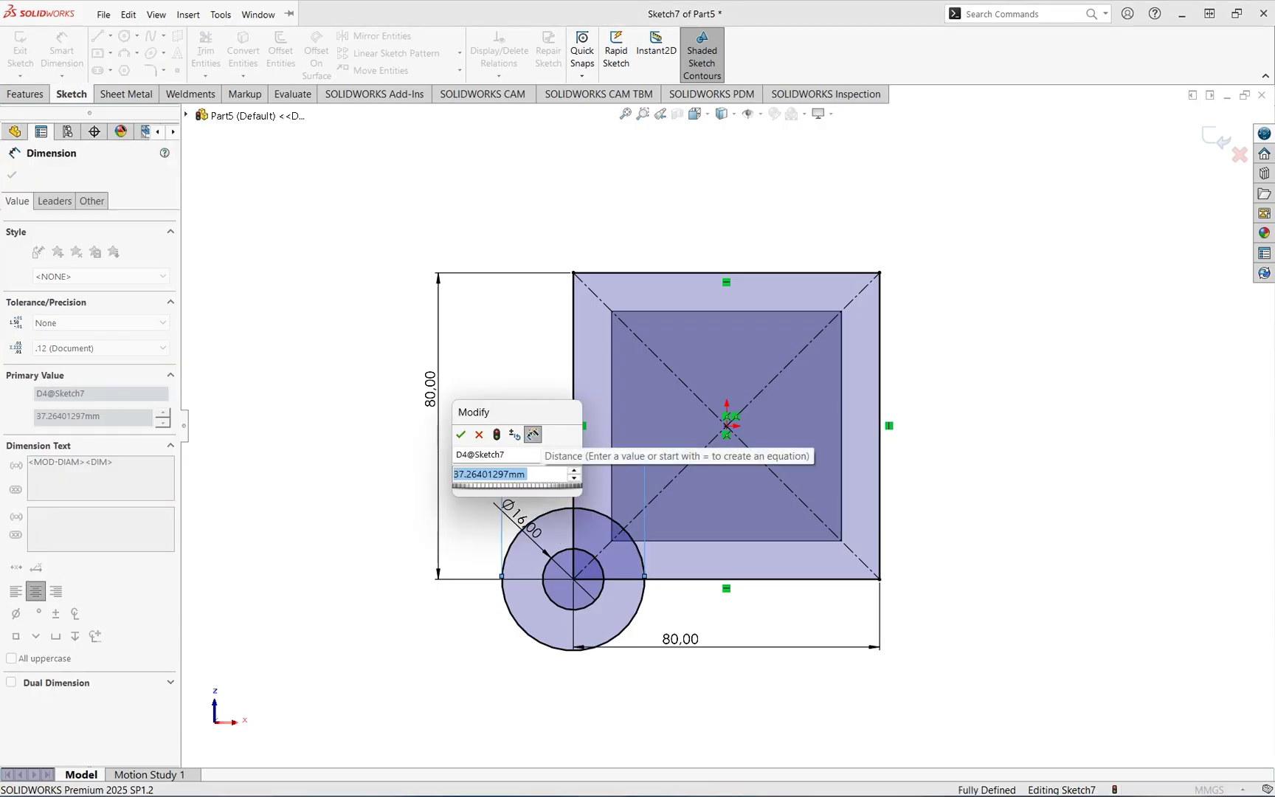
text(26)
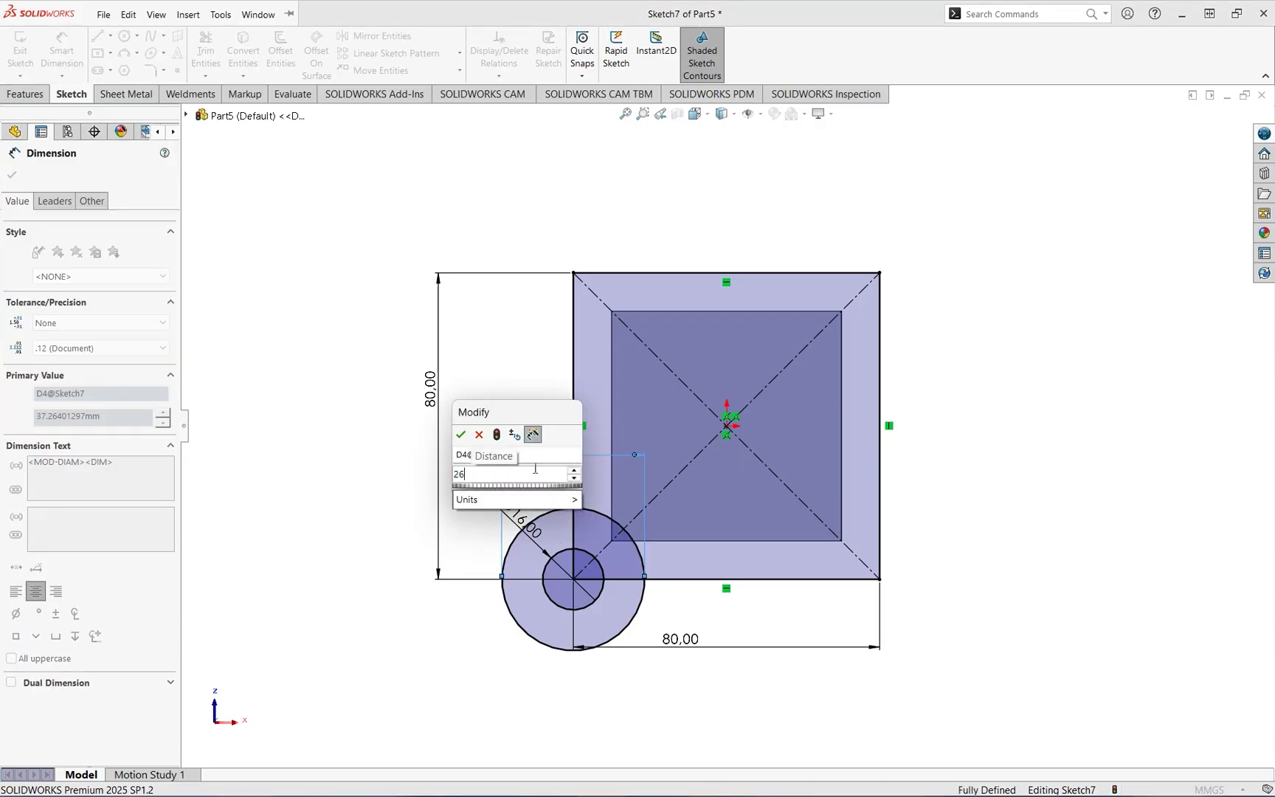
key(Return)
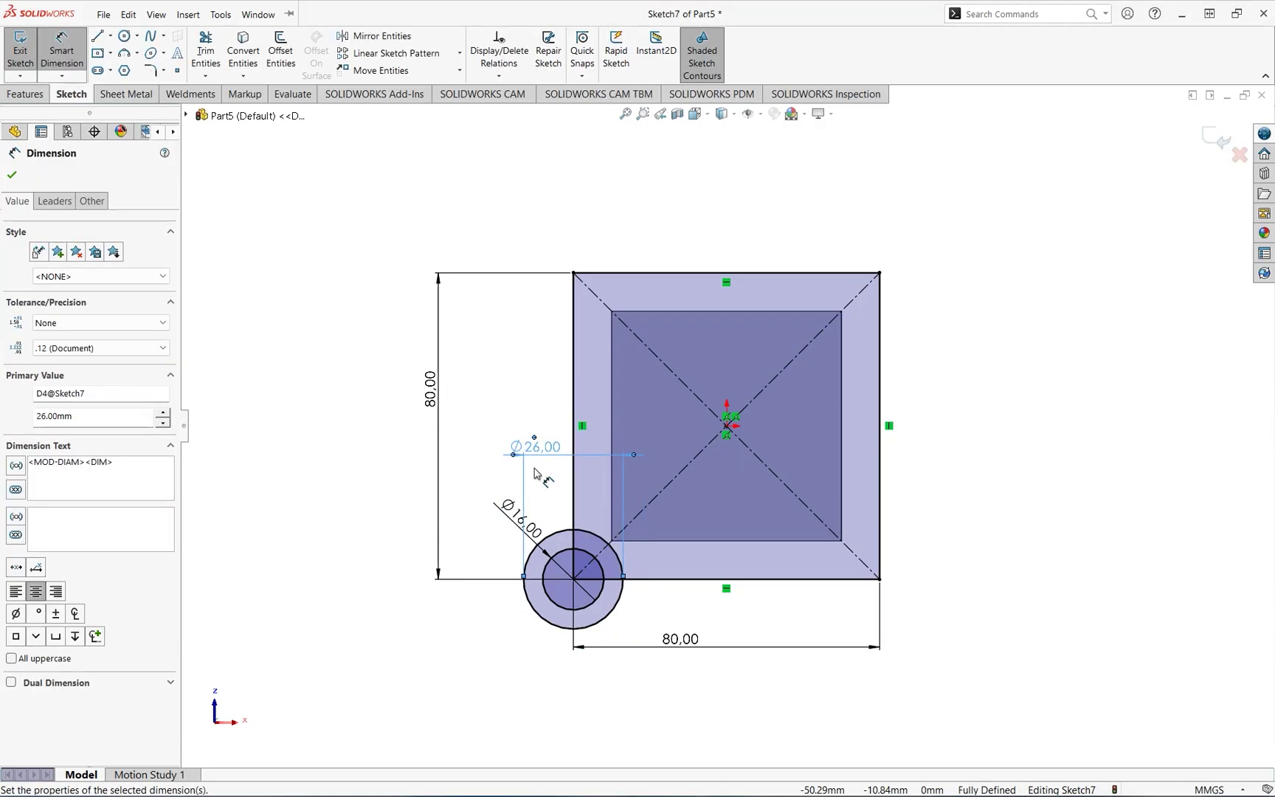
click(20, 171)
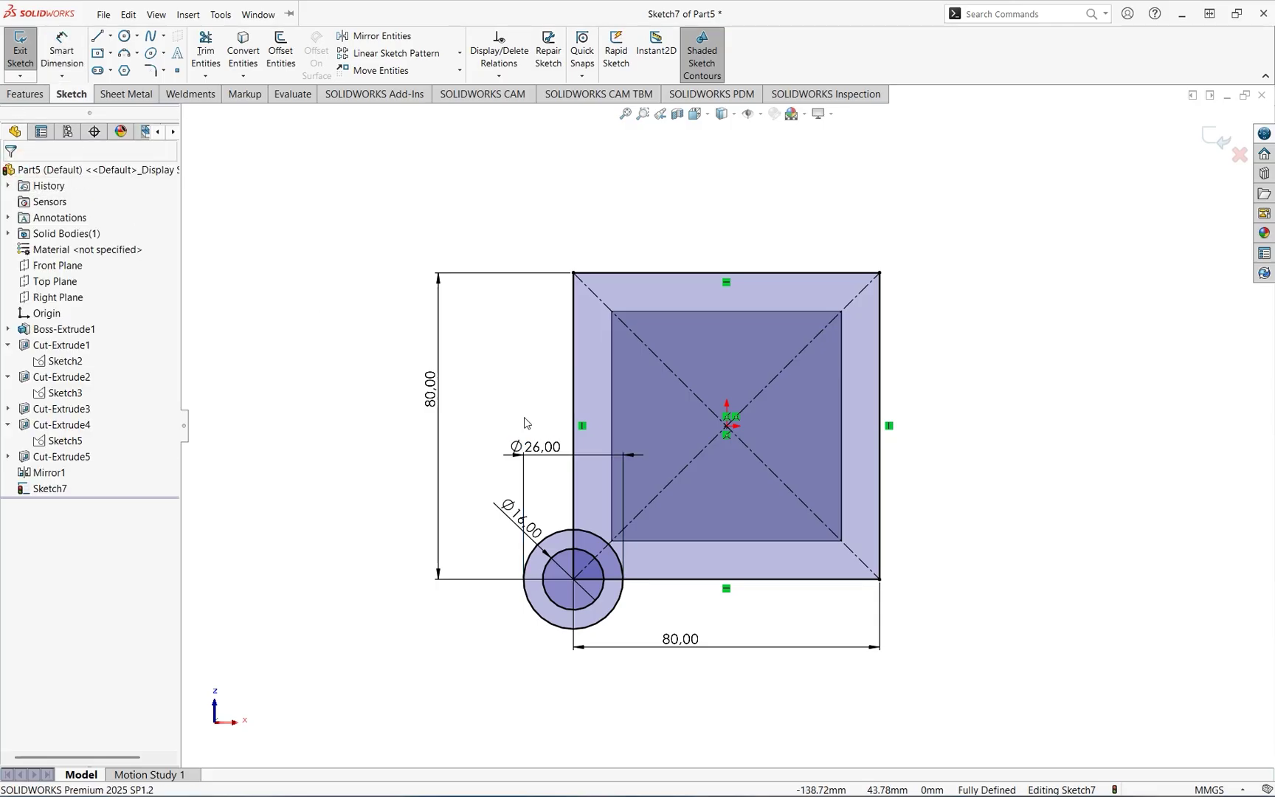
scroll(653, 513, down, 3)
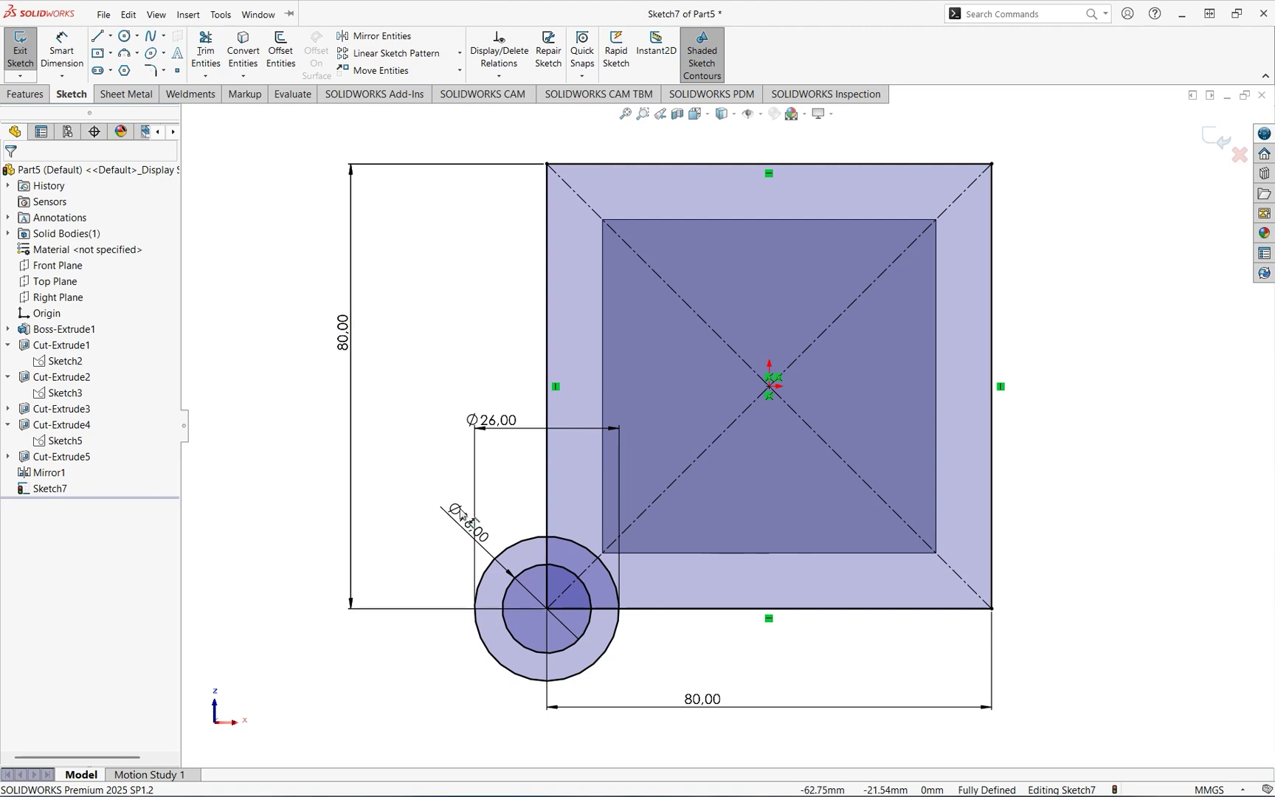
- Trim the edge pieces inside the circles and the Ø26 arc inside the square
click(206, 52)
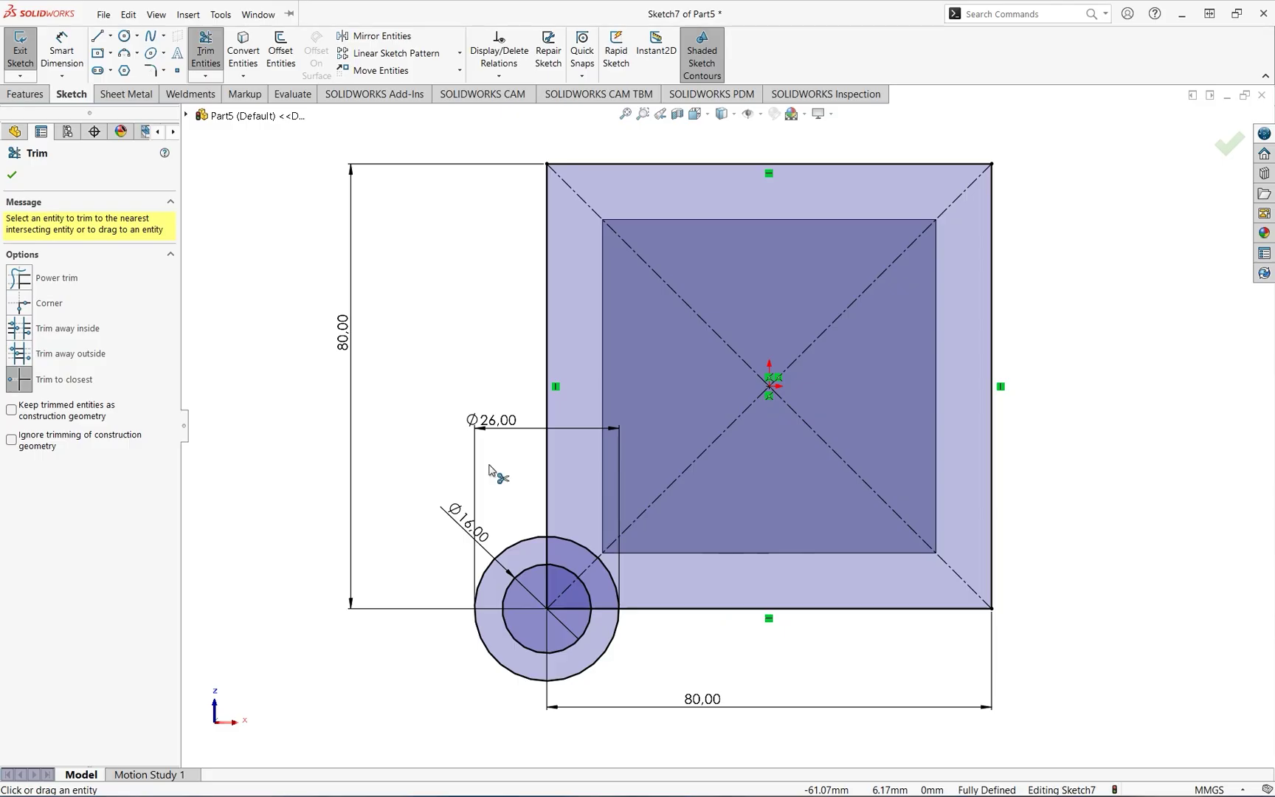
click(548, 598)
click(573, 610)
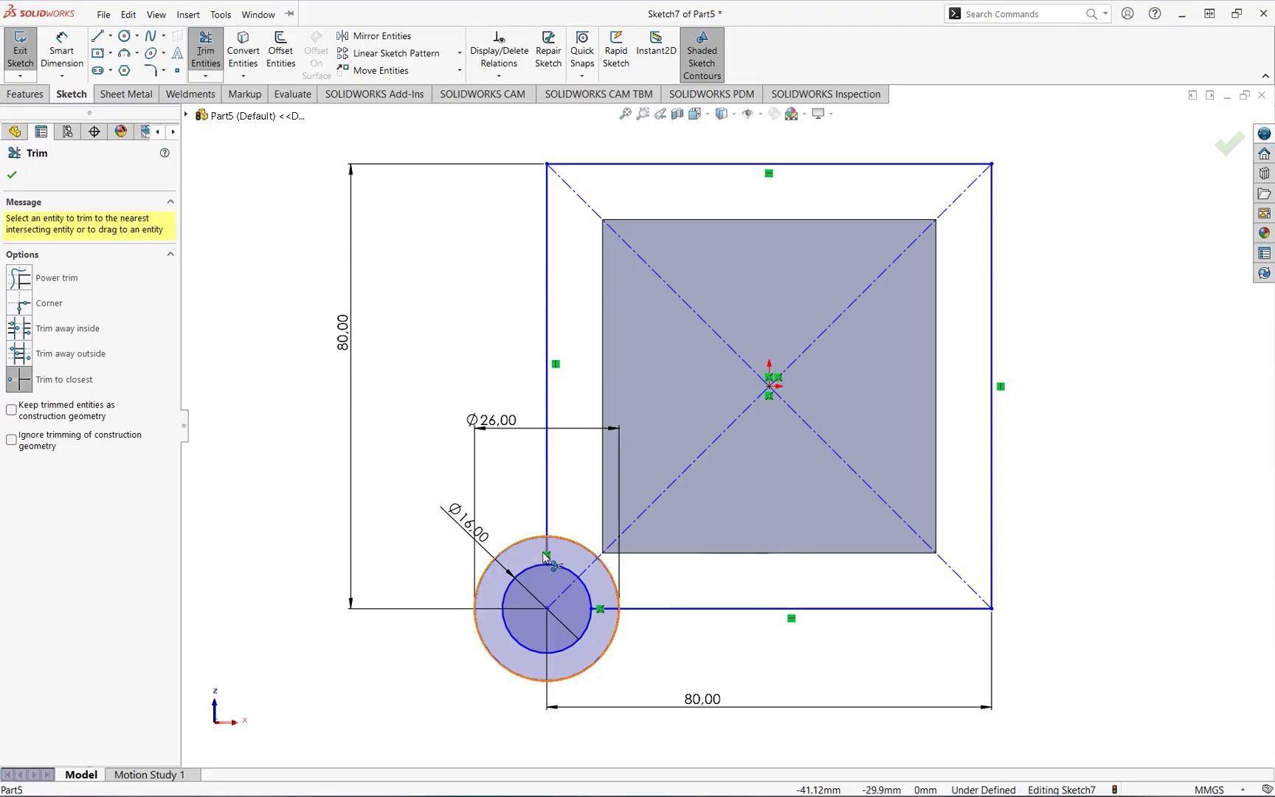
click(581, 544)
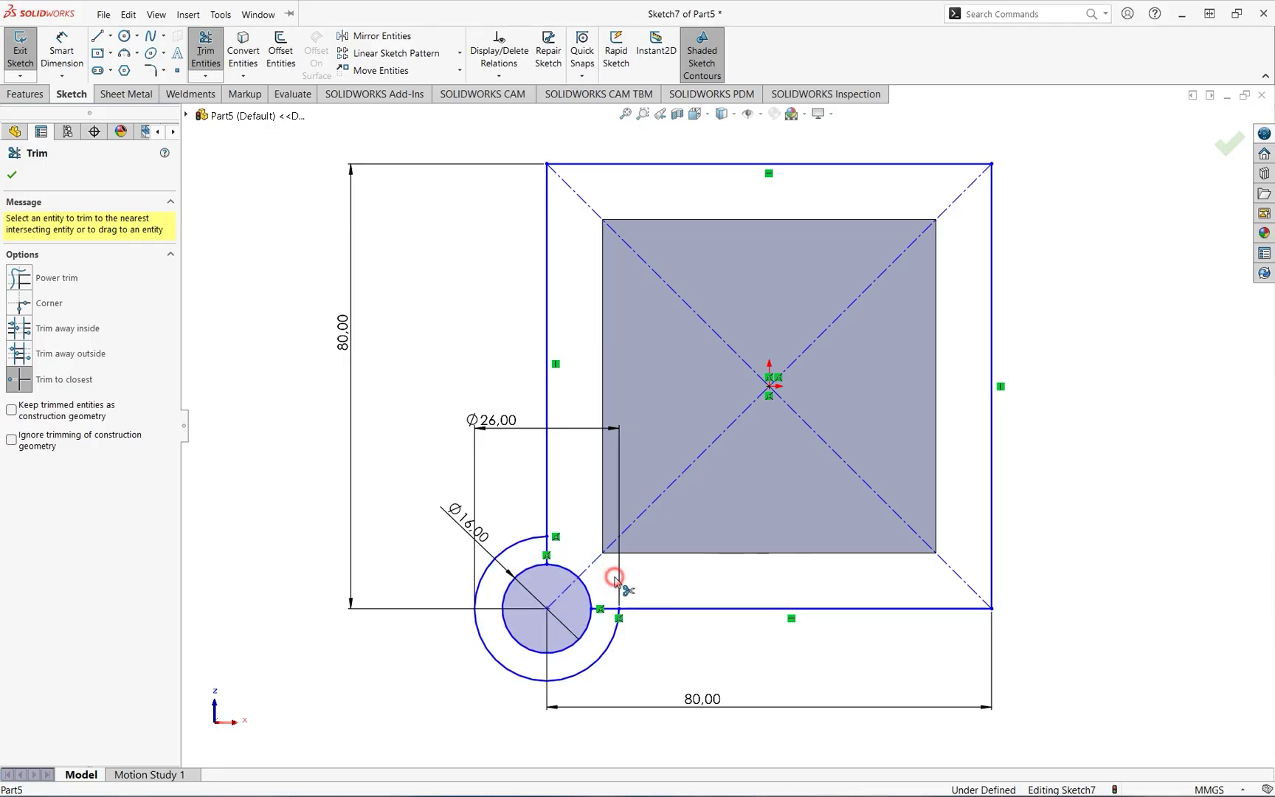
click(606, 609)
click(550, 548)
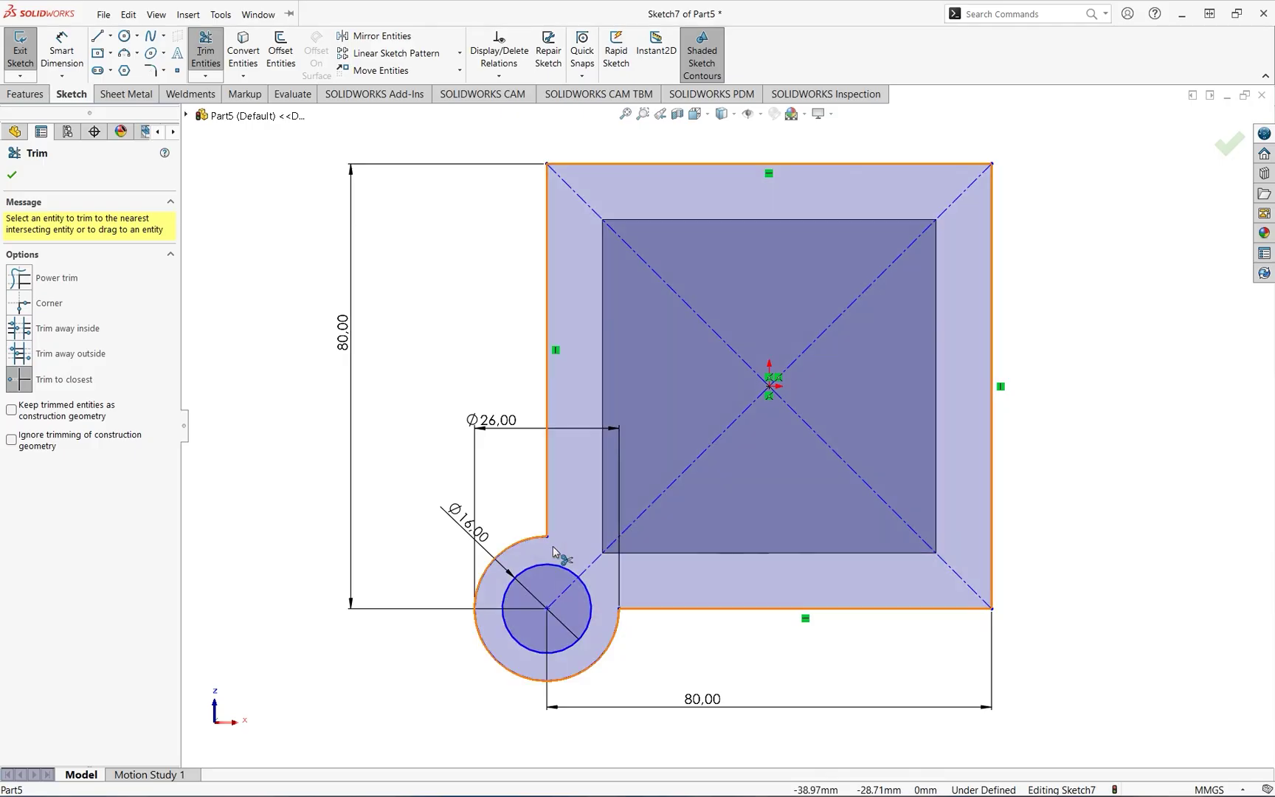
click(13, 176)
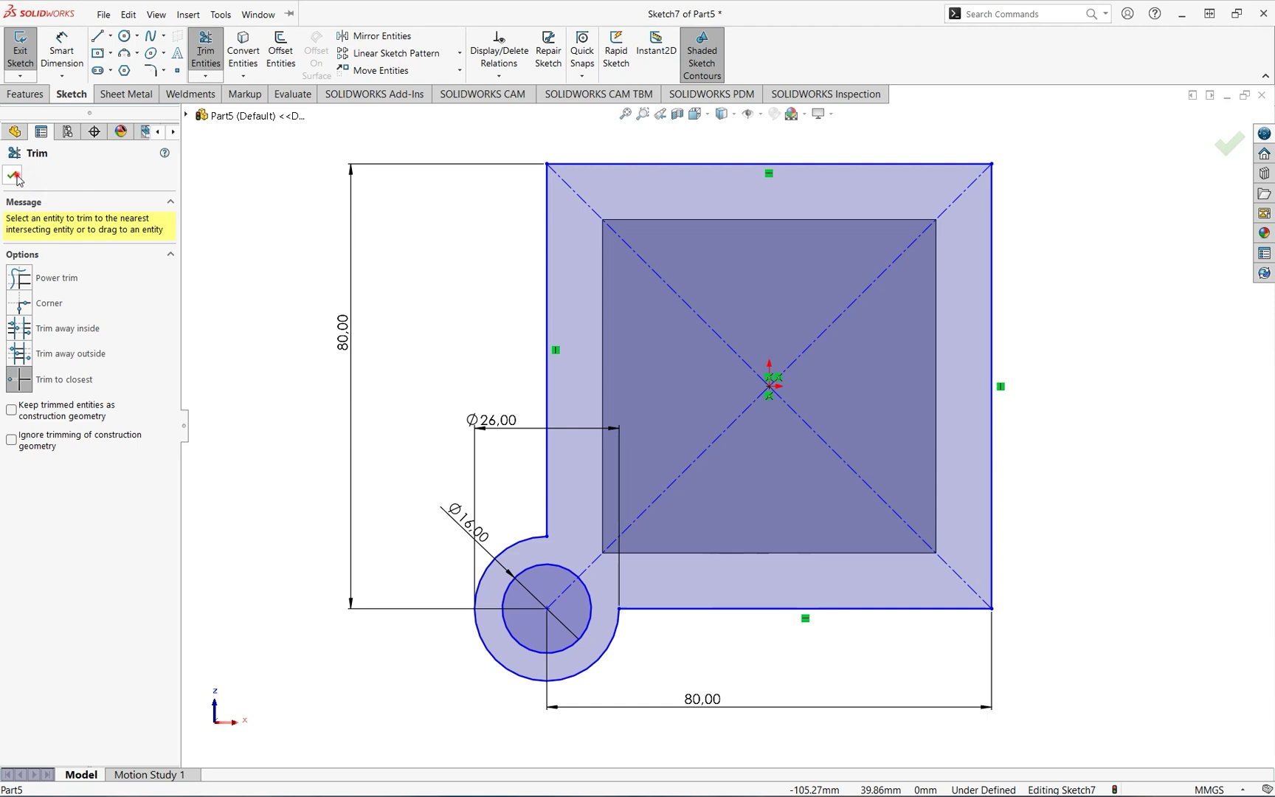
- Cancel the stray line, rebuild, and reopen Sketch7 for editing
click(97, 36)
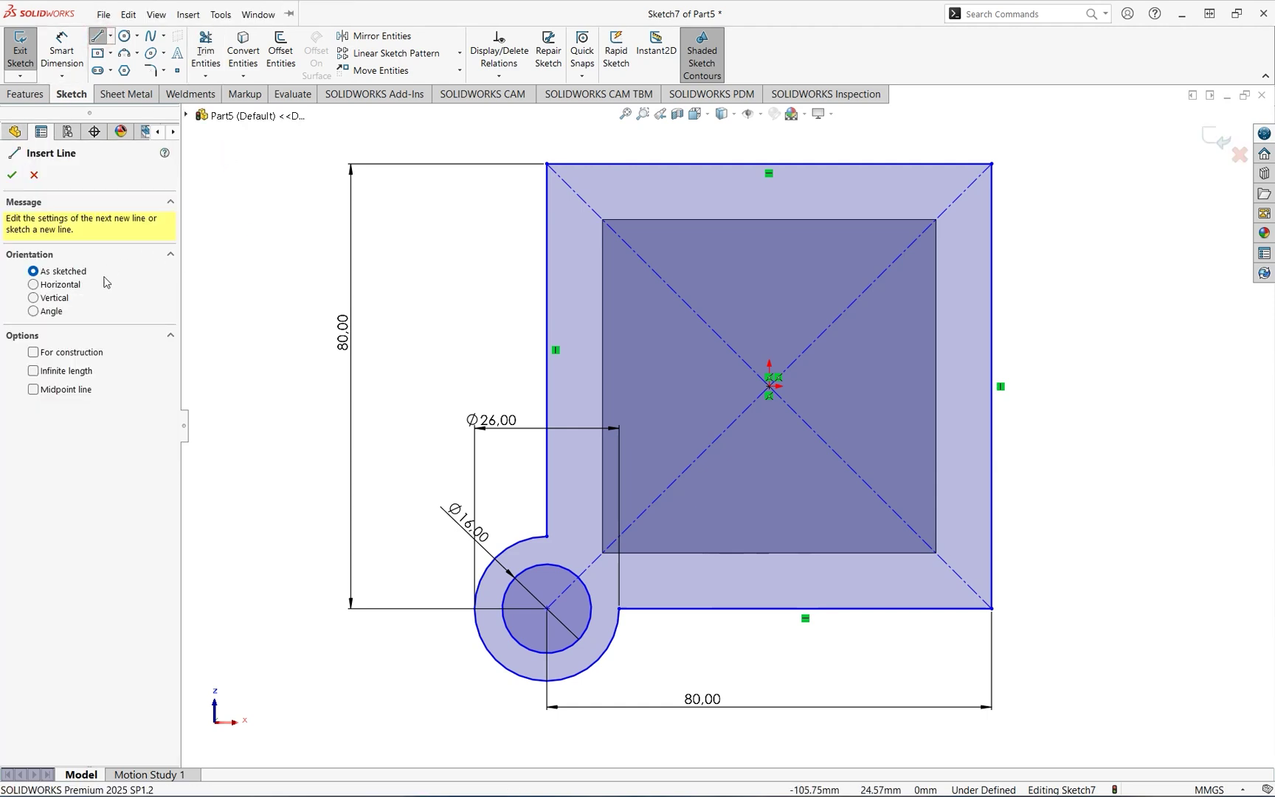
click(553, 351)
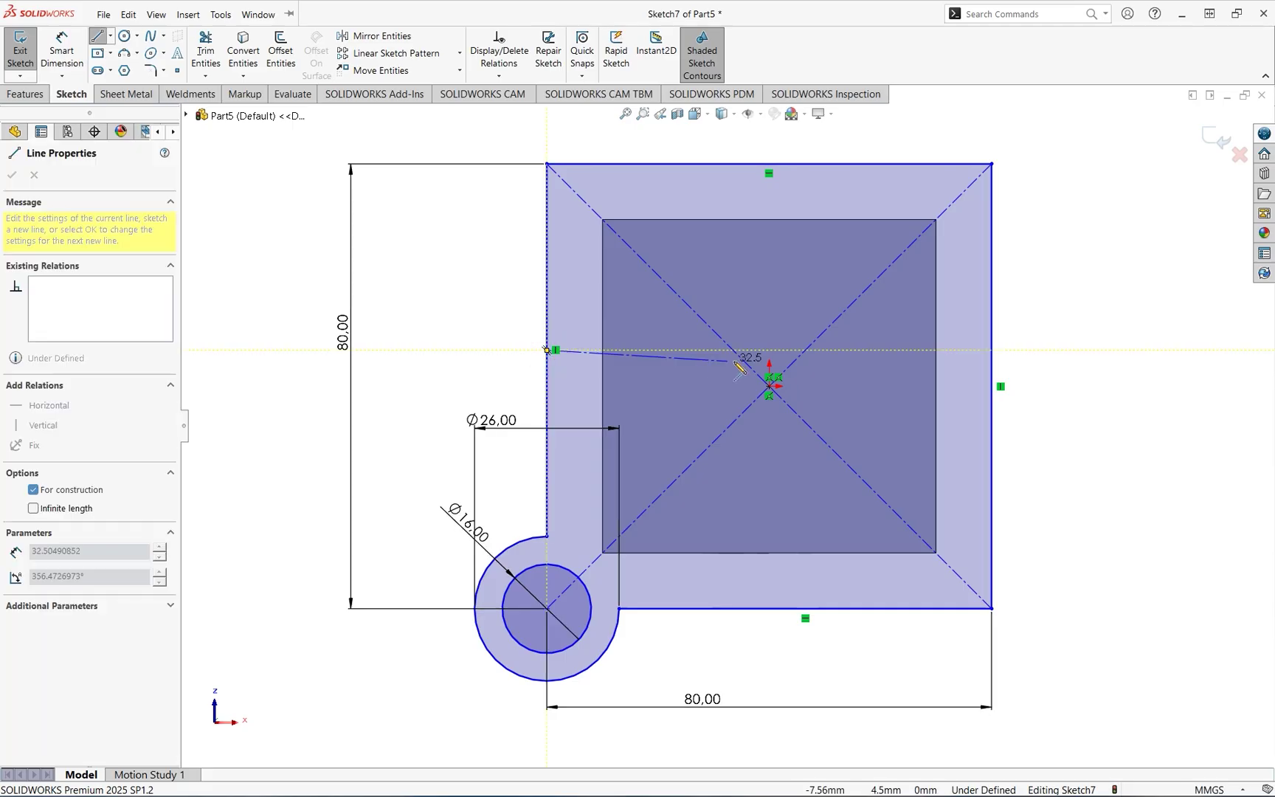
right_click(683, 366)
key(Escape)
key(Escape)
click(103, 14)
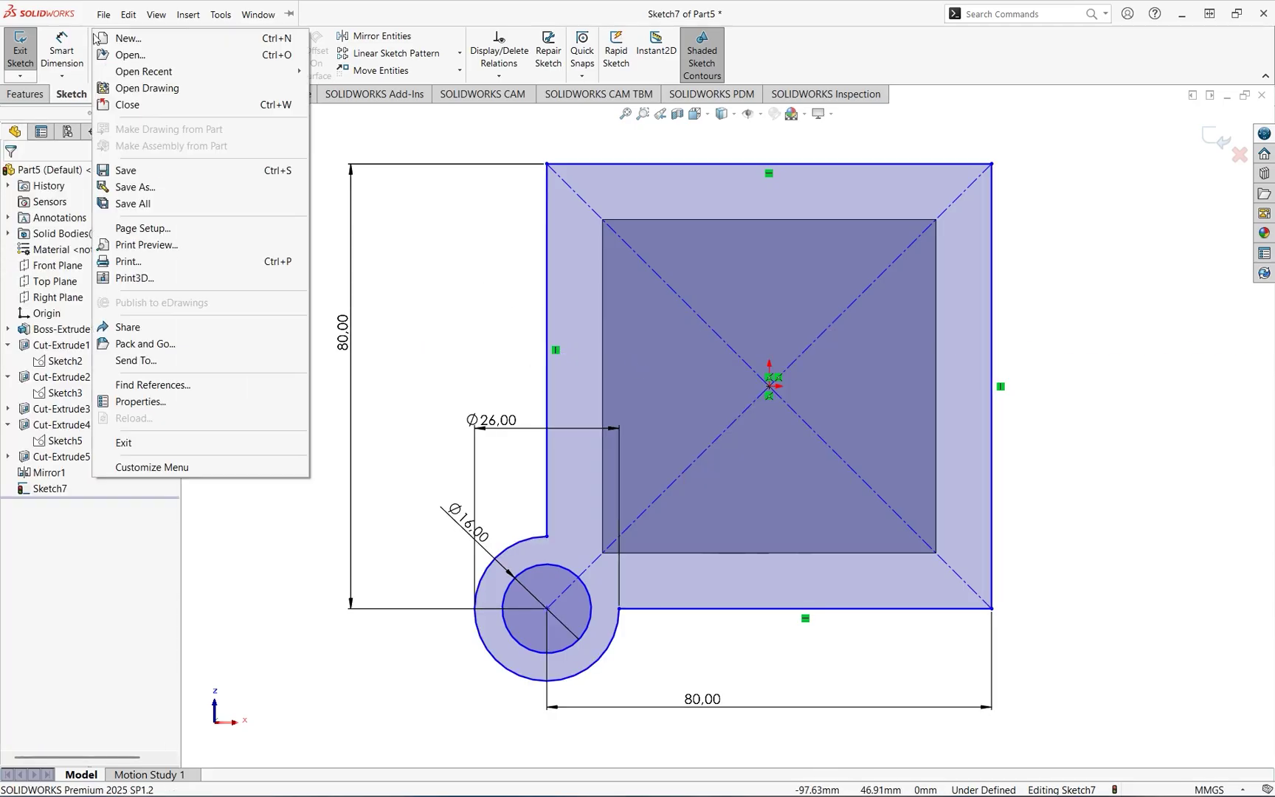
click(361, 16)
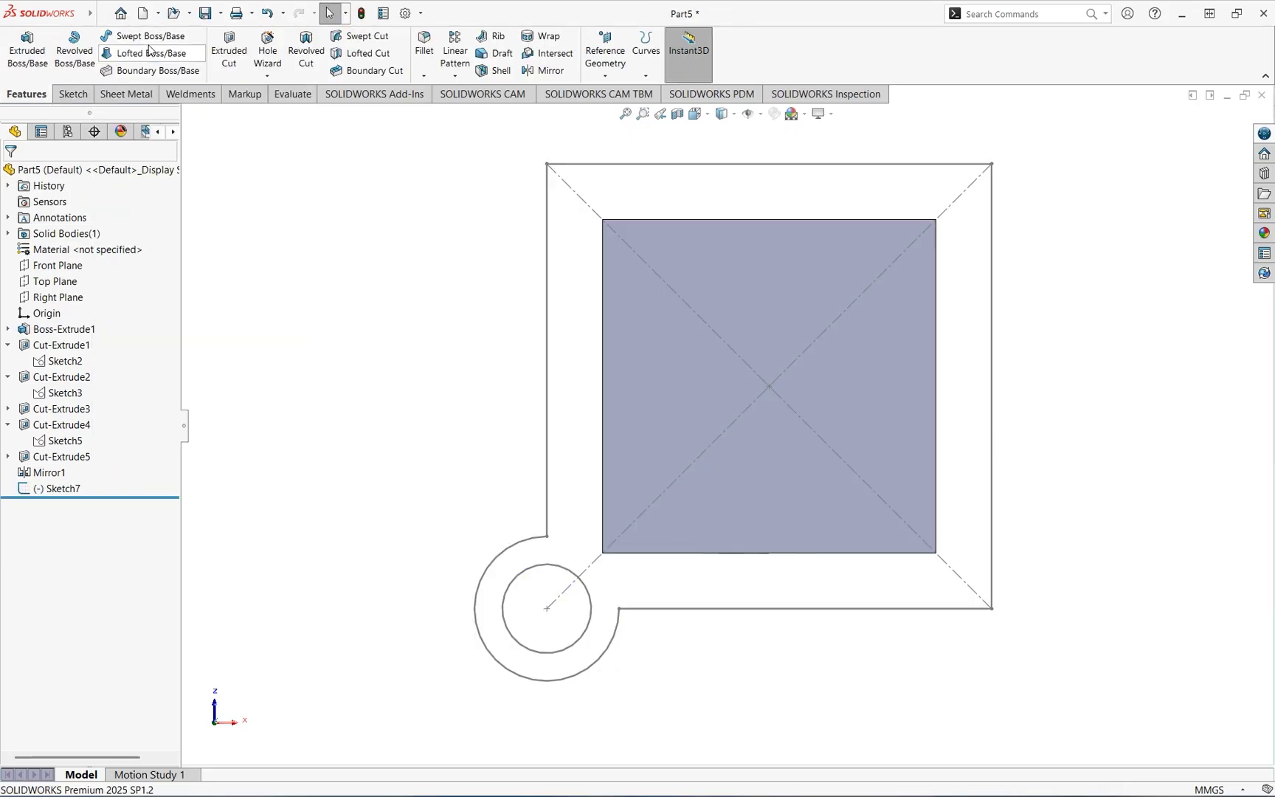
click(549, 316)
click(589, 259)
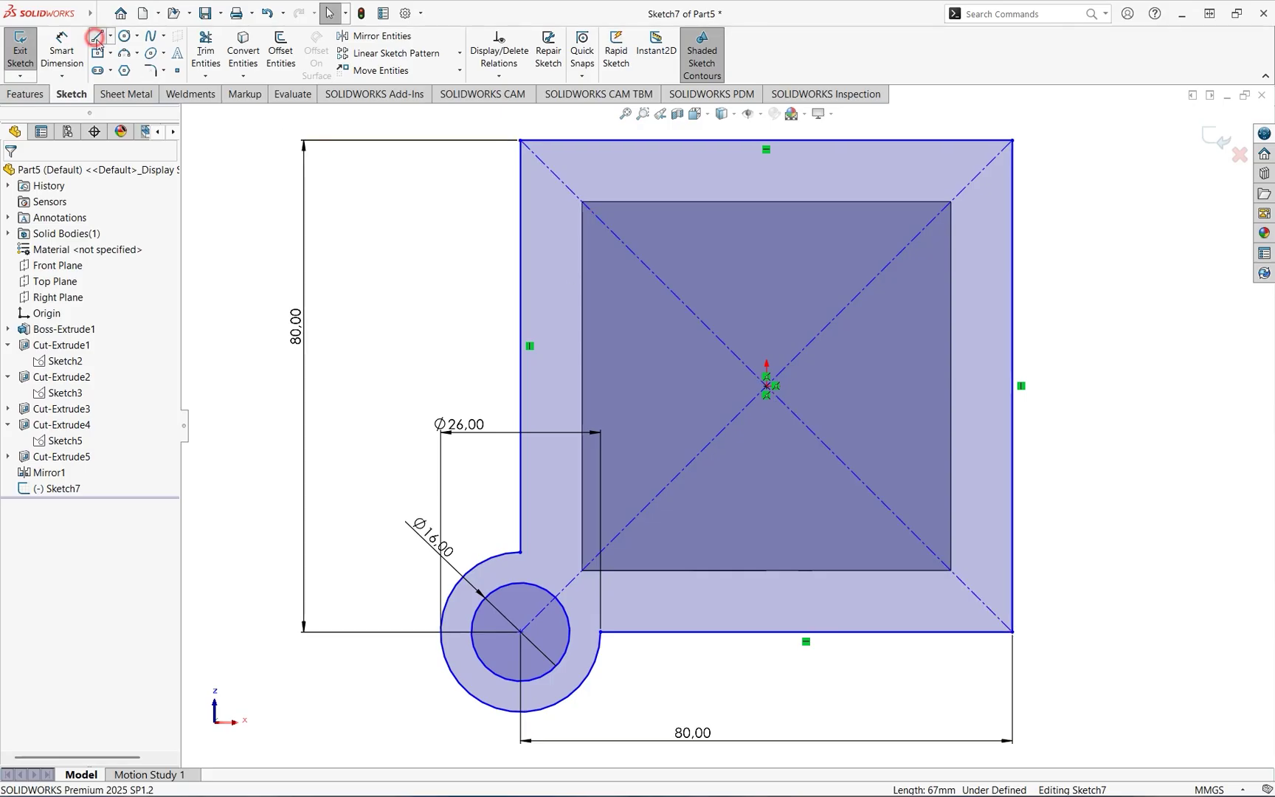
- Draw construction lines from the sketch centre: one leftward past the edge, one straight down
click(95, 37)
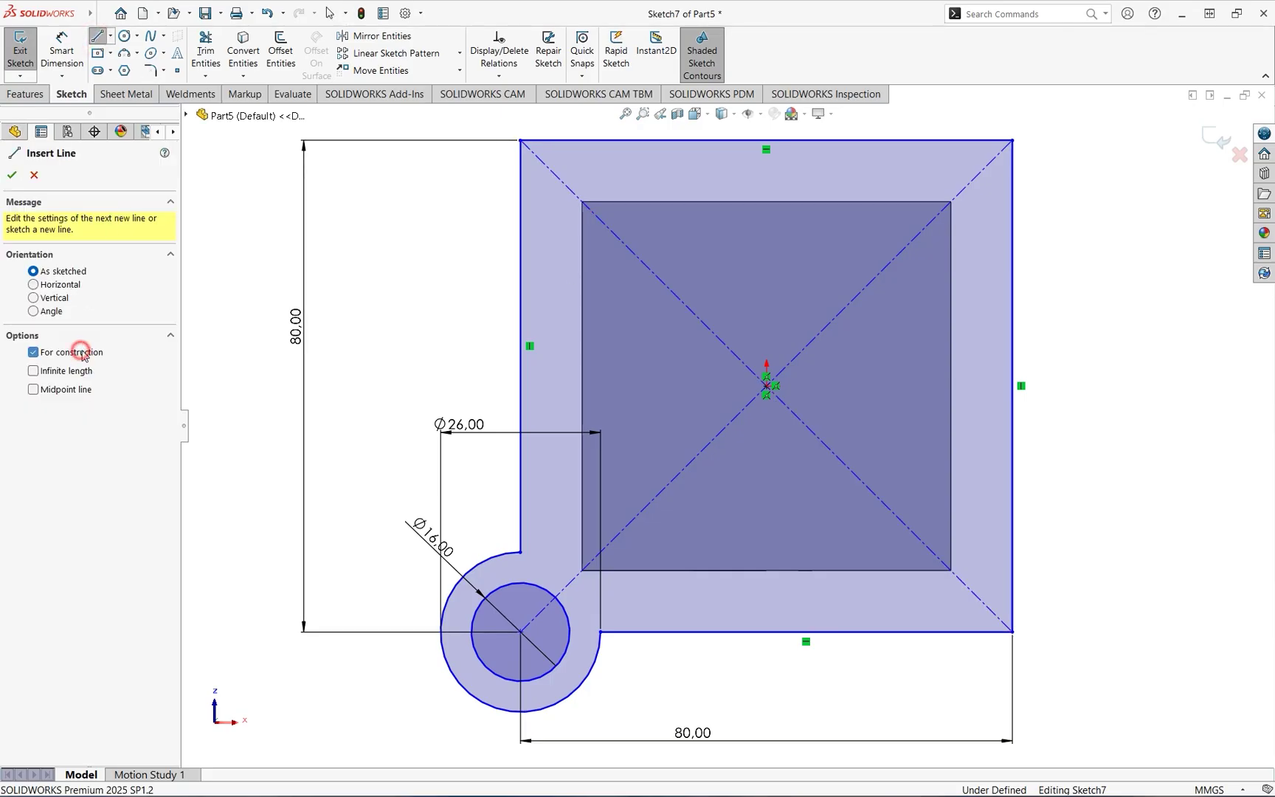
click(767, 385)
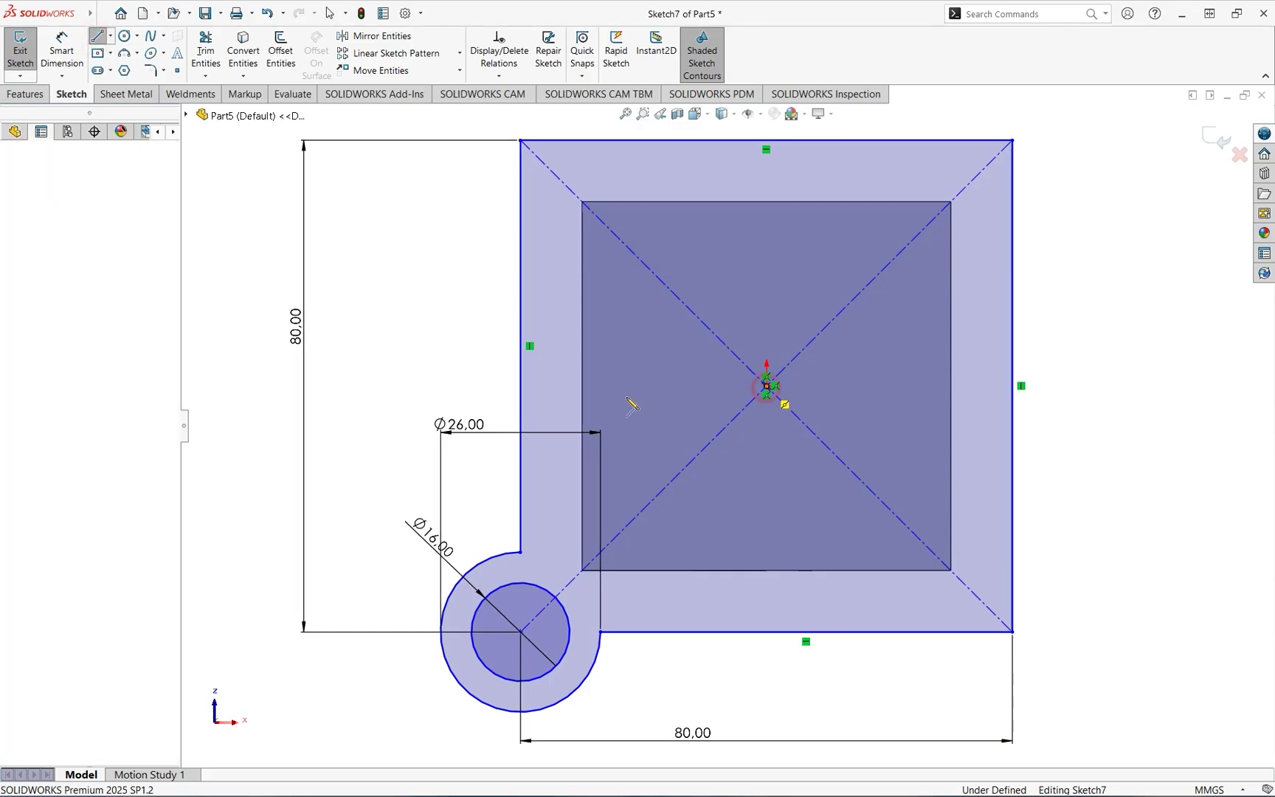
click(418, 386)
right_click(459, 316)
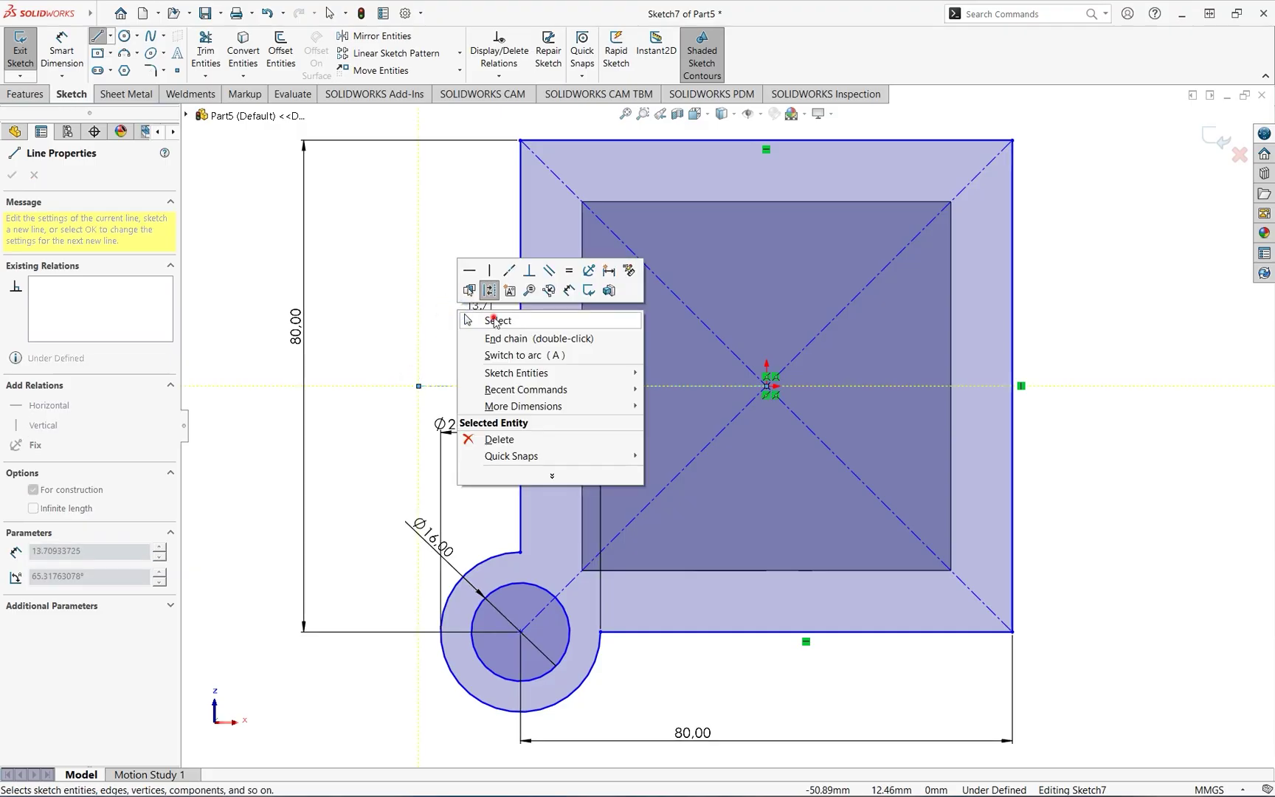
click(495, 322)
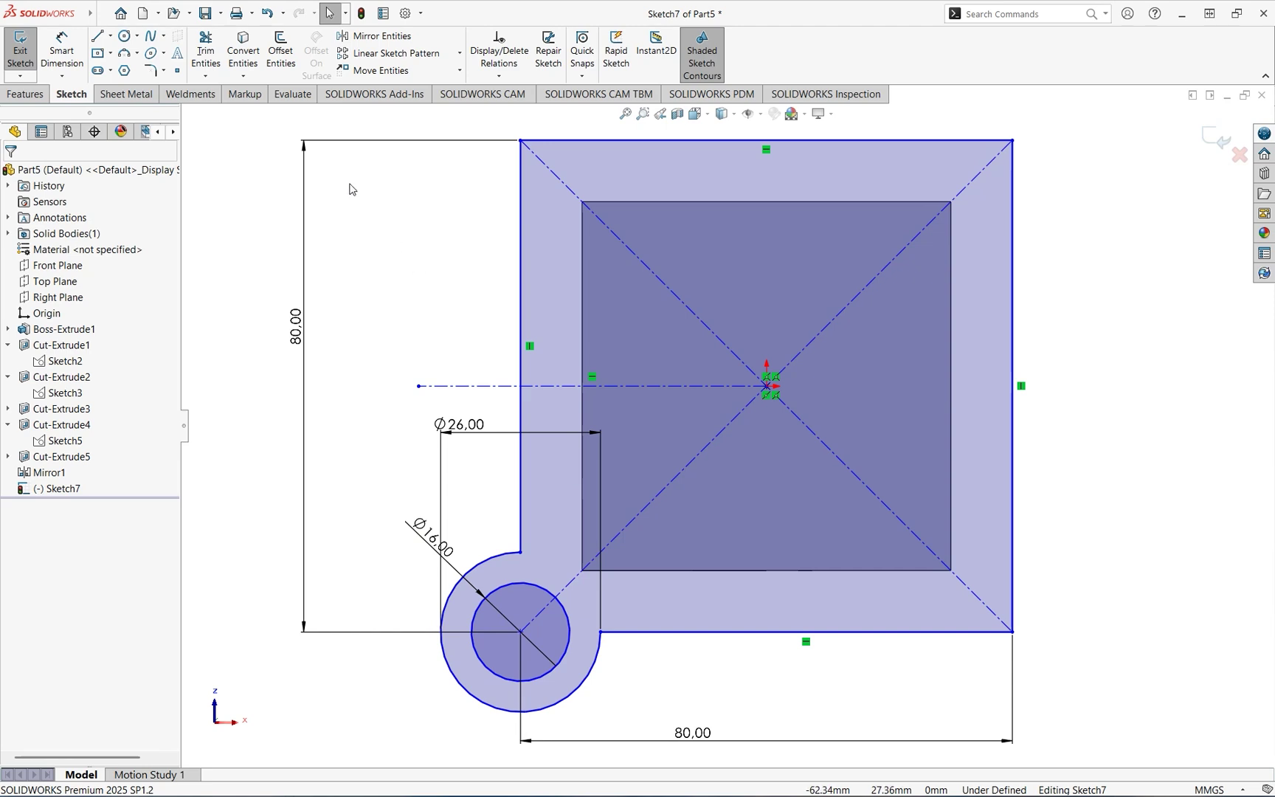
mouse_move(92, 31)
click(99, 37)
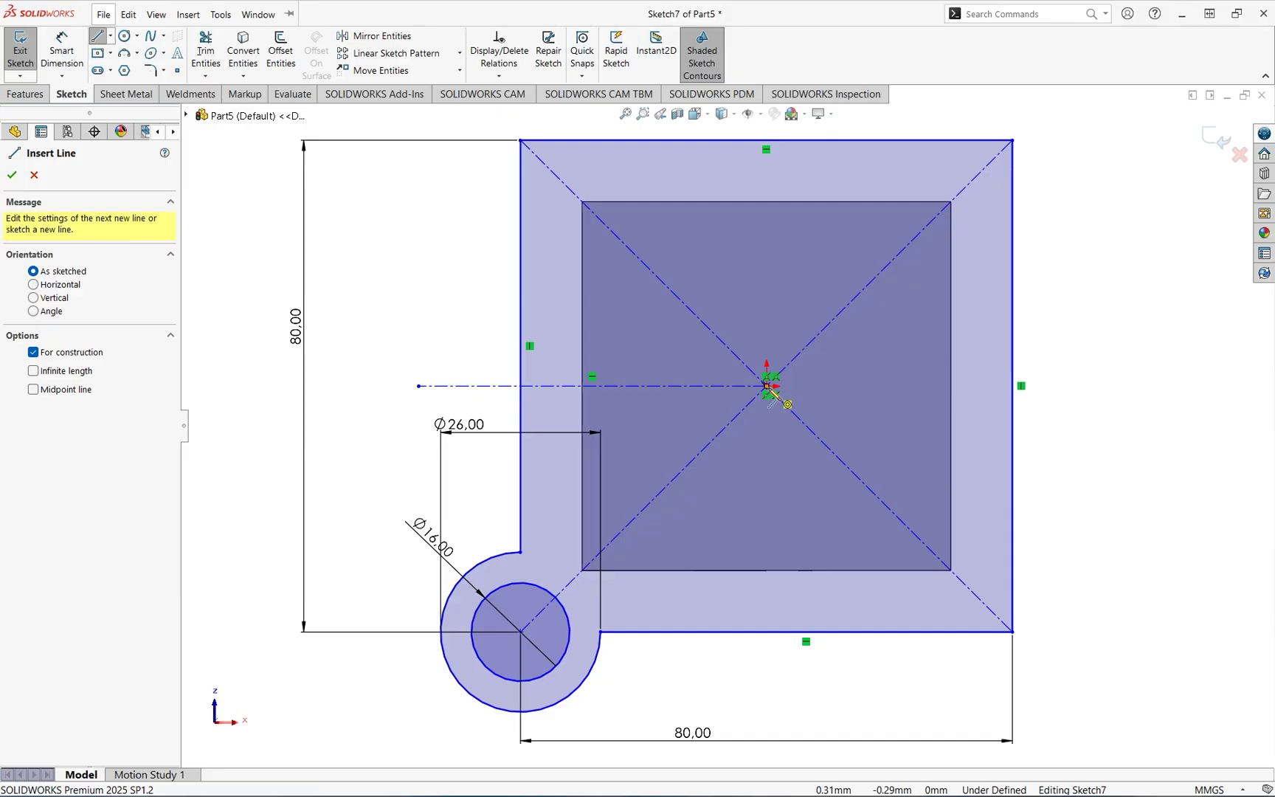
click(768, 385)
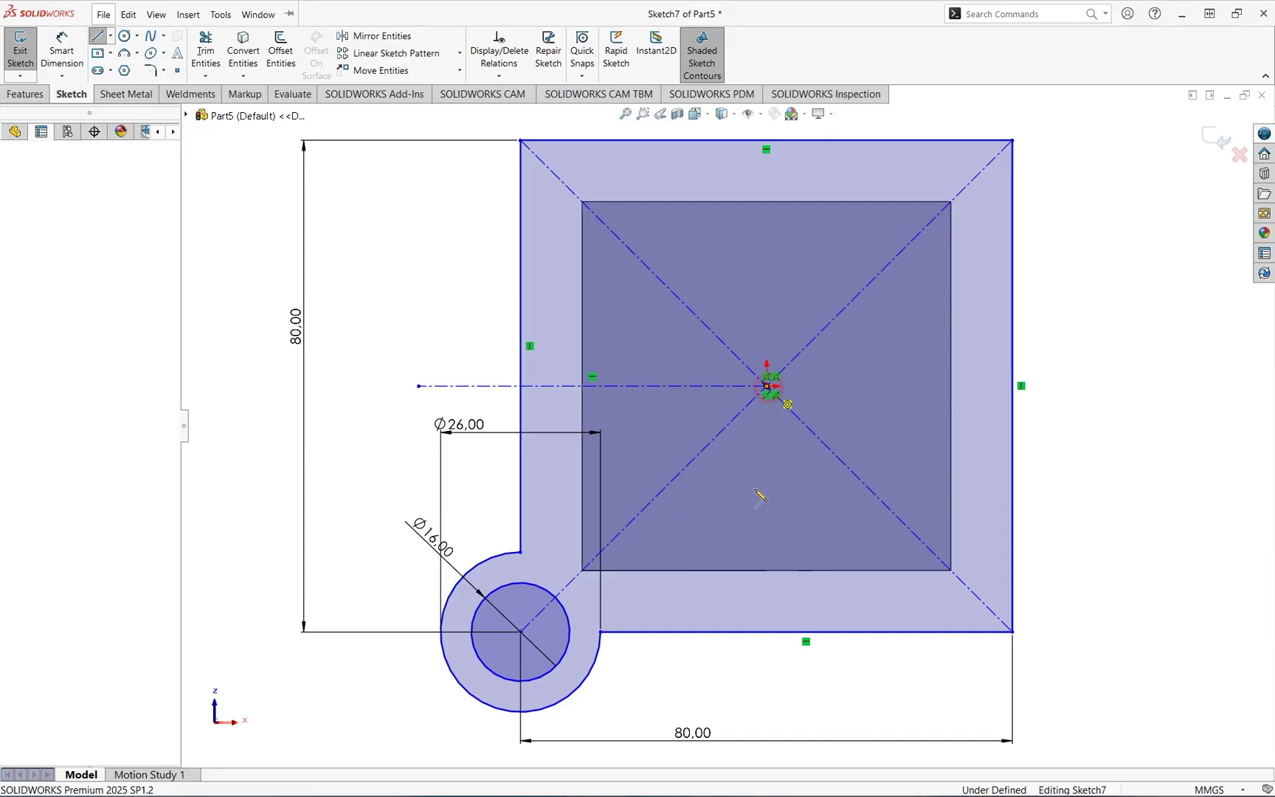
click(767, 656)
right_click(842, 520)
click(871, 524)
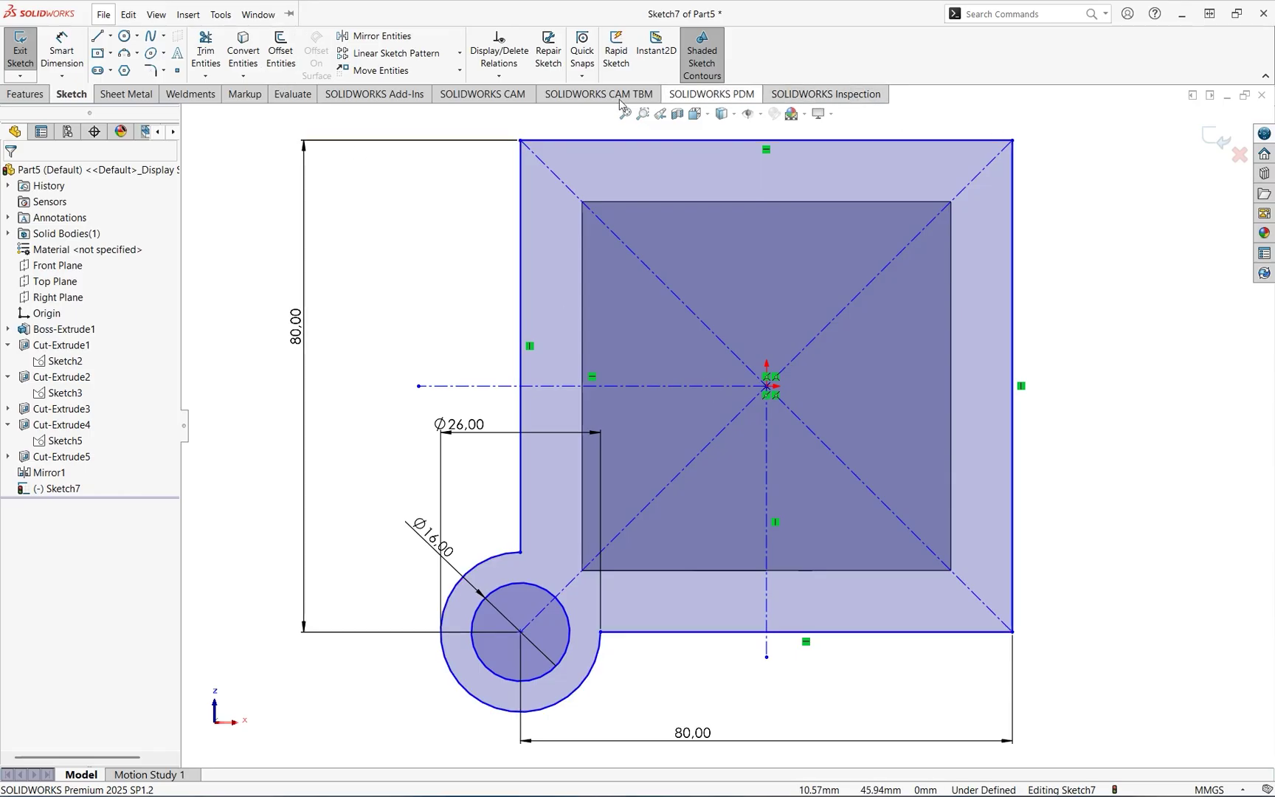
click(208, 56)
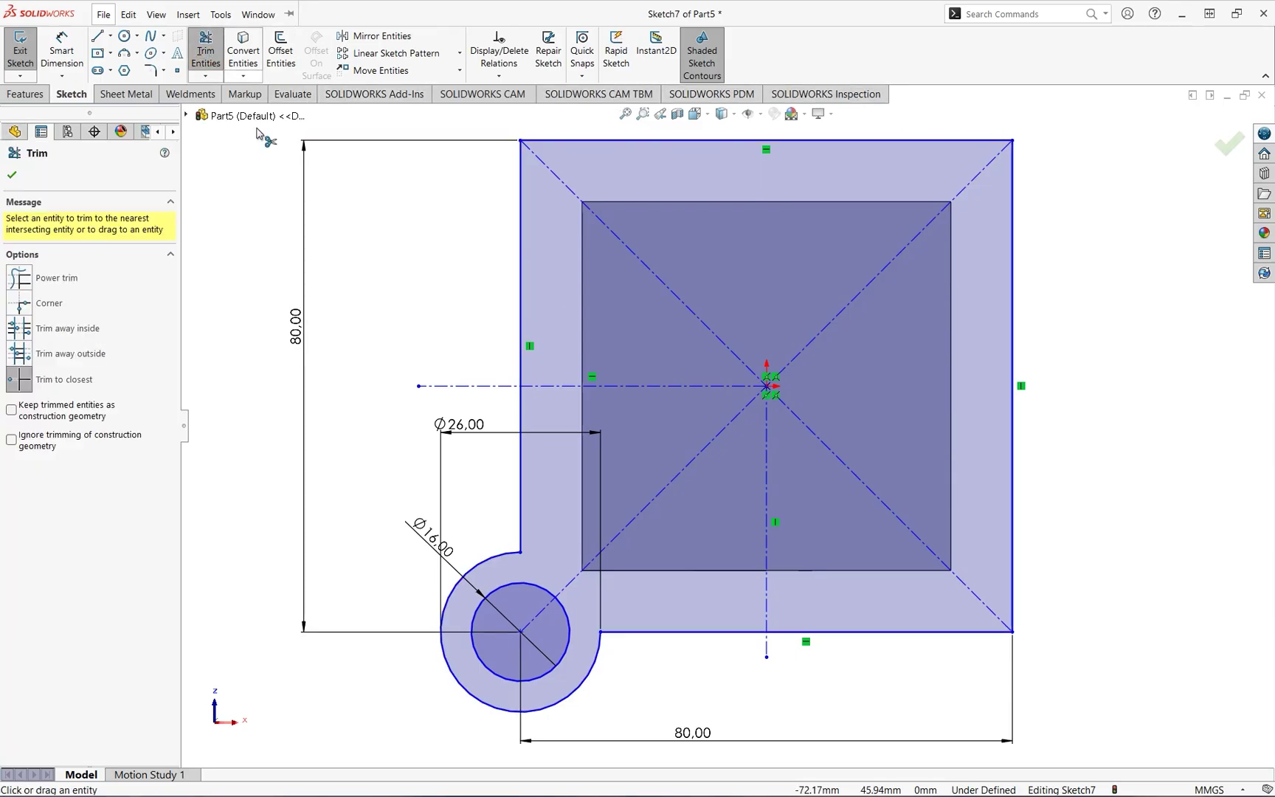
- Trim the top, right, upper-left and right-bottom edges, leaving only the lower-left quarter outline
click(521, 193)
click(643, 140)
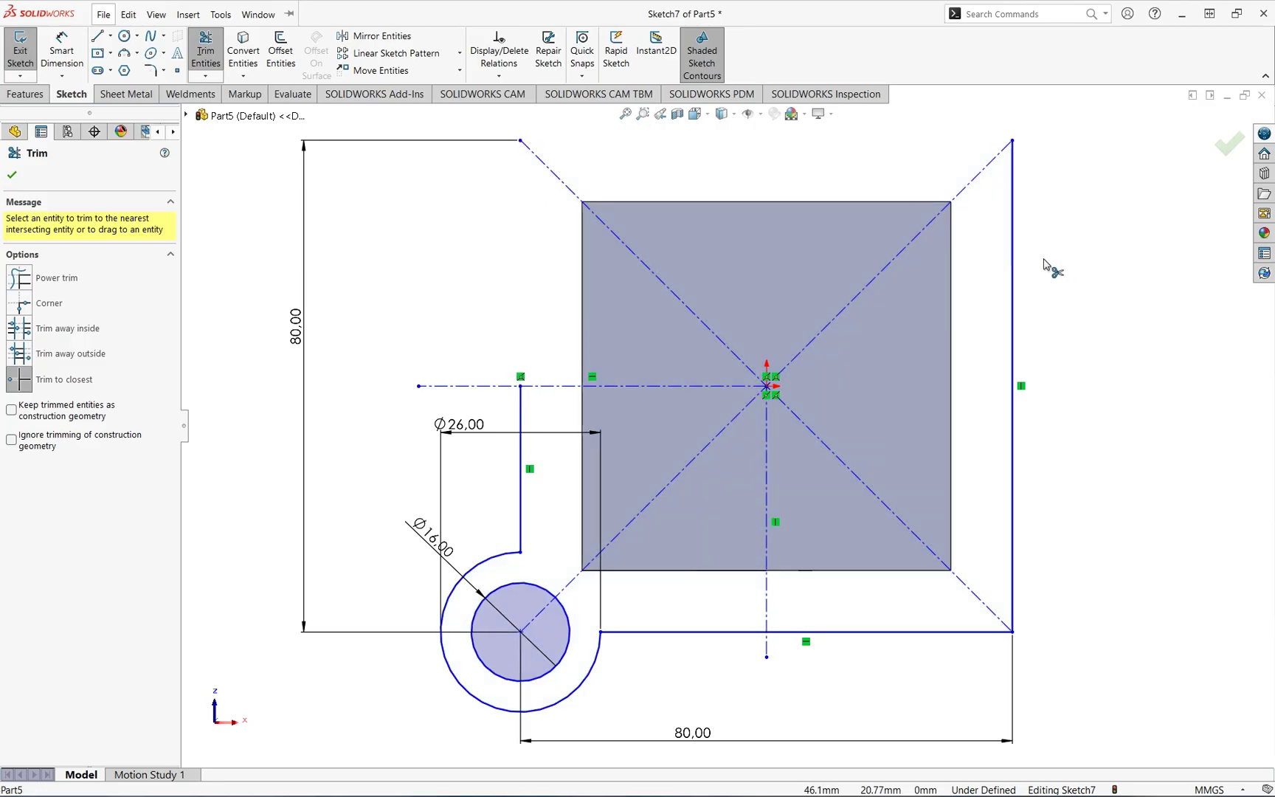
click(1012, 260)
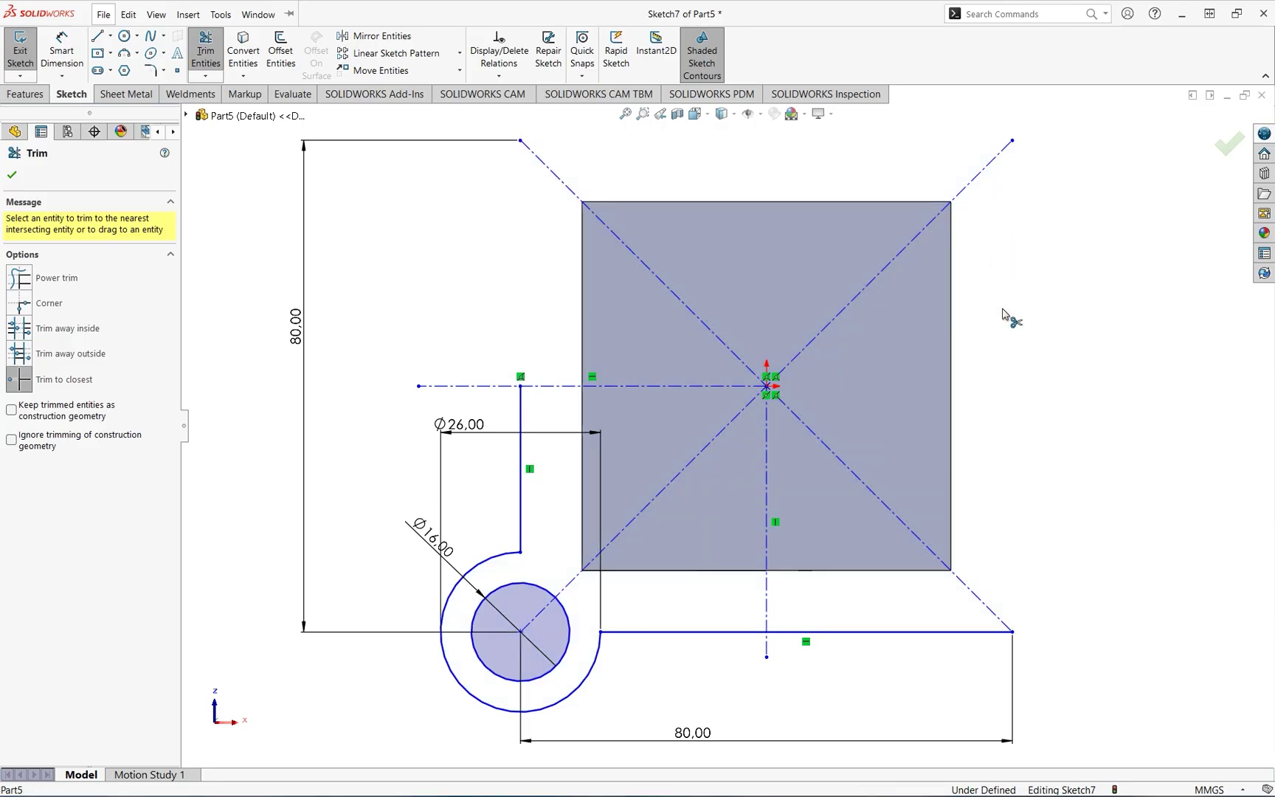
click(928, 633)
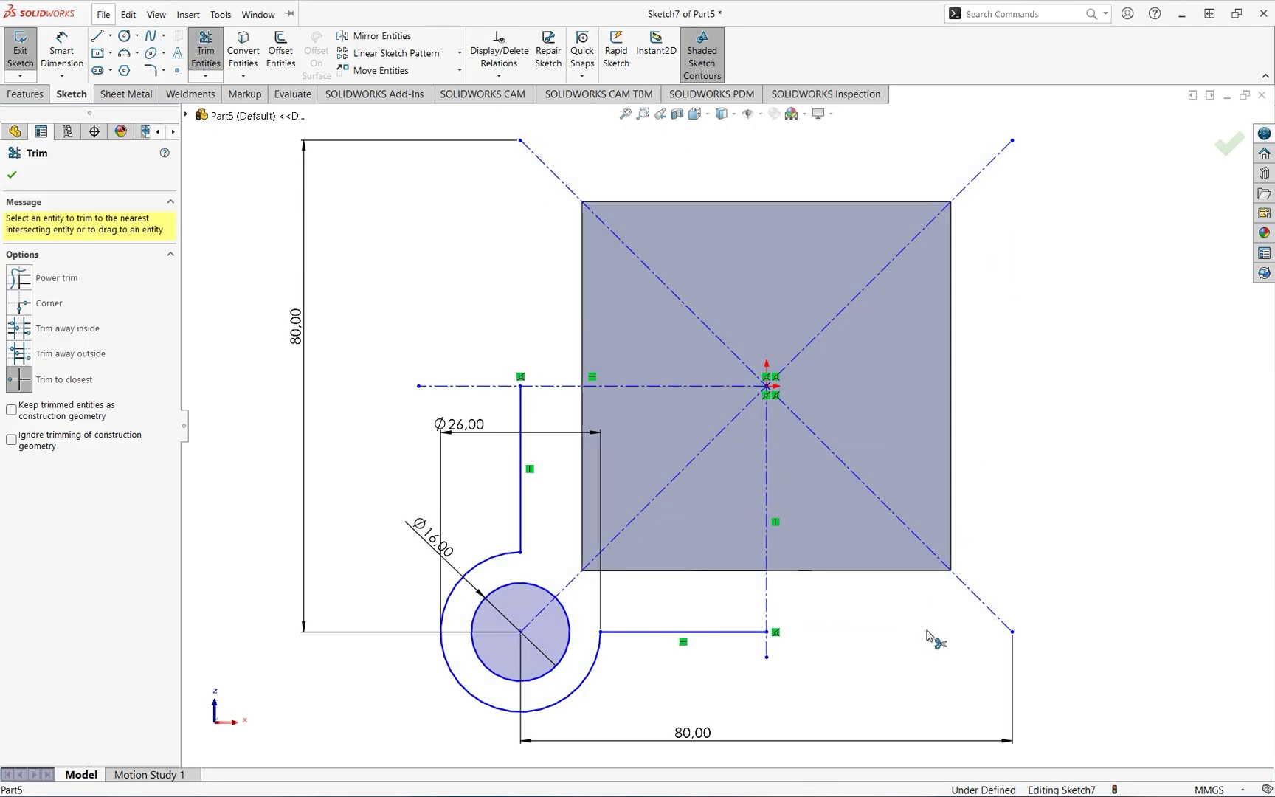
click(12, 174)
click(391, 37)
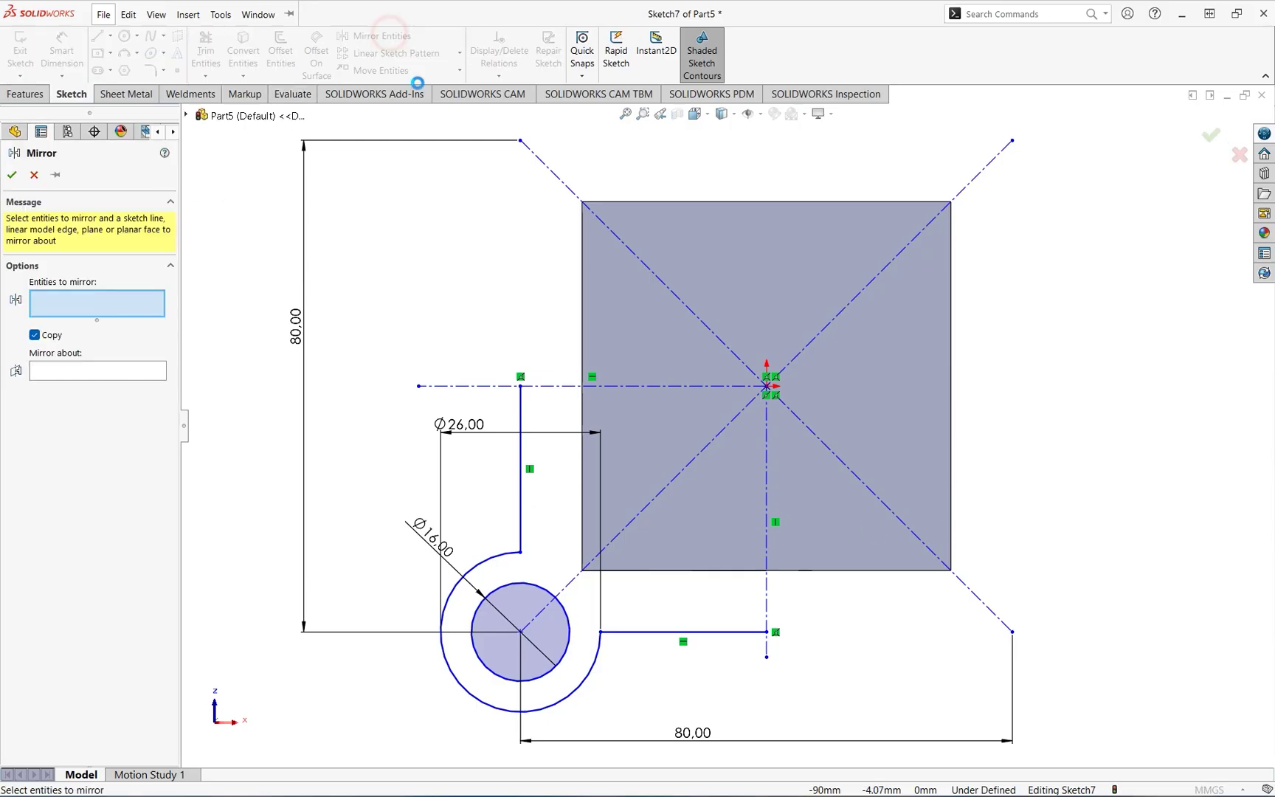
- Mirror the left line, lug arc, hole circle and bottom line about the horizontal centerline
click(99, 373)
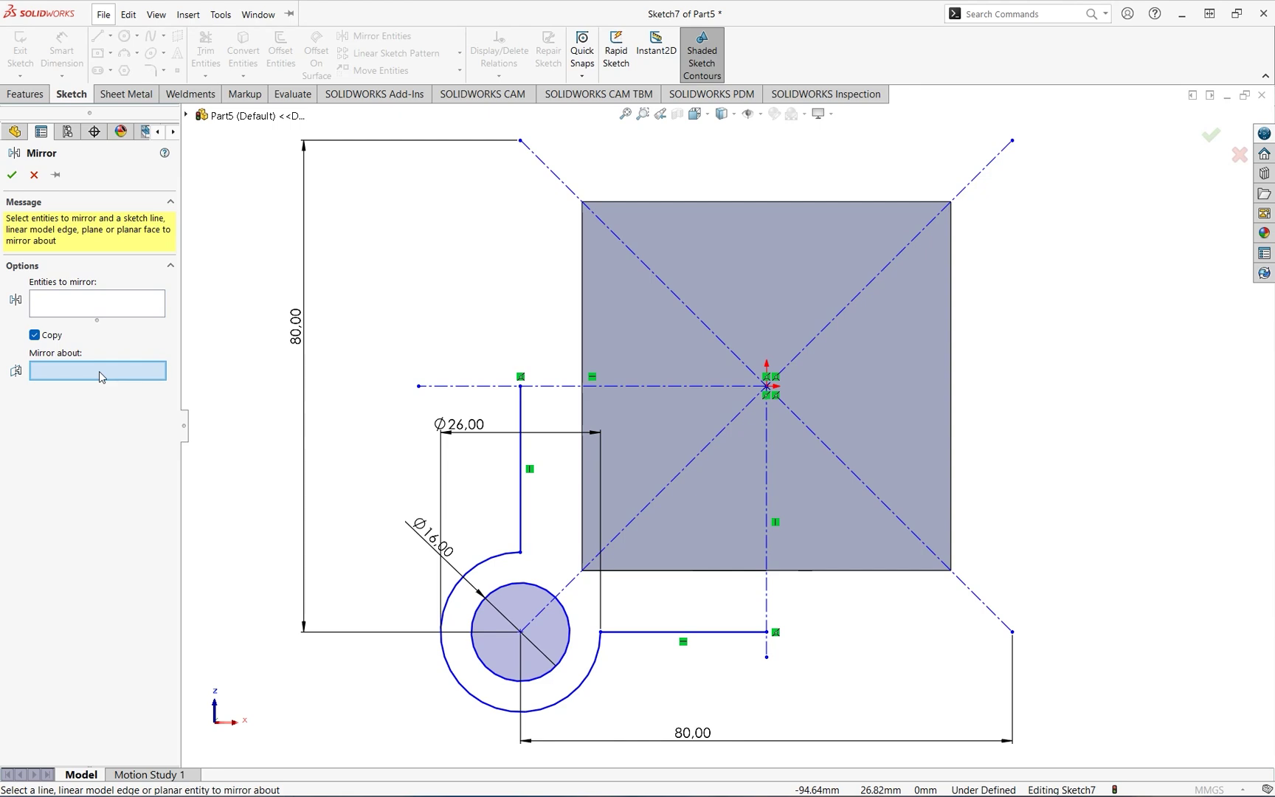
click(473, 387)
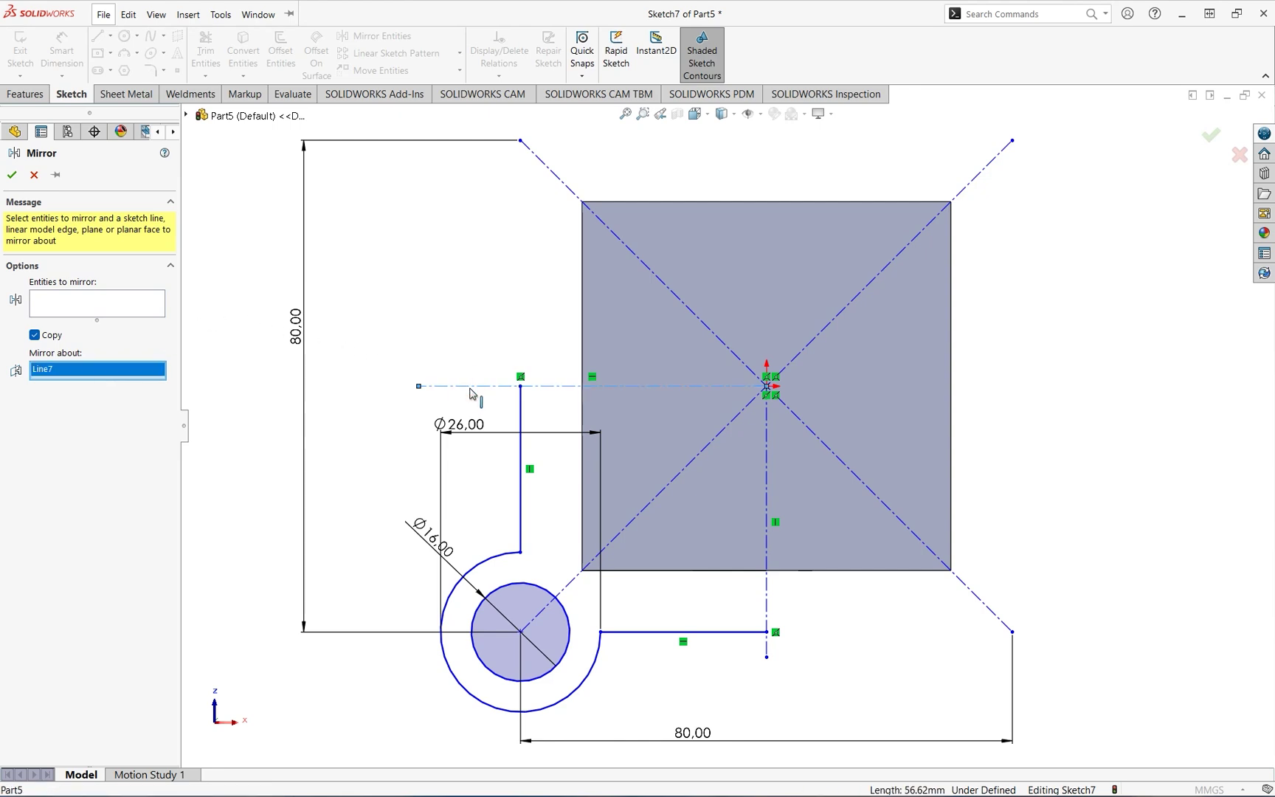
click(93, 305)
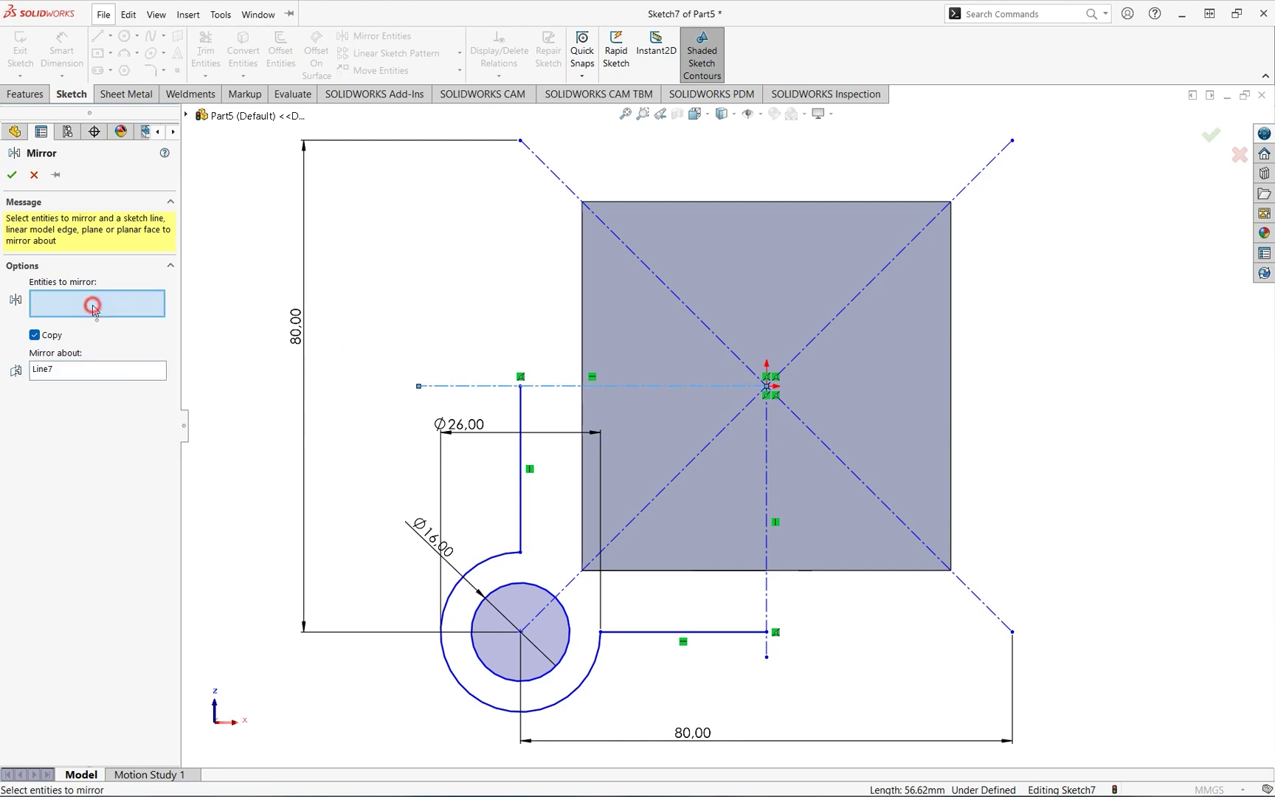
click(523, 475)
click(496, 555)
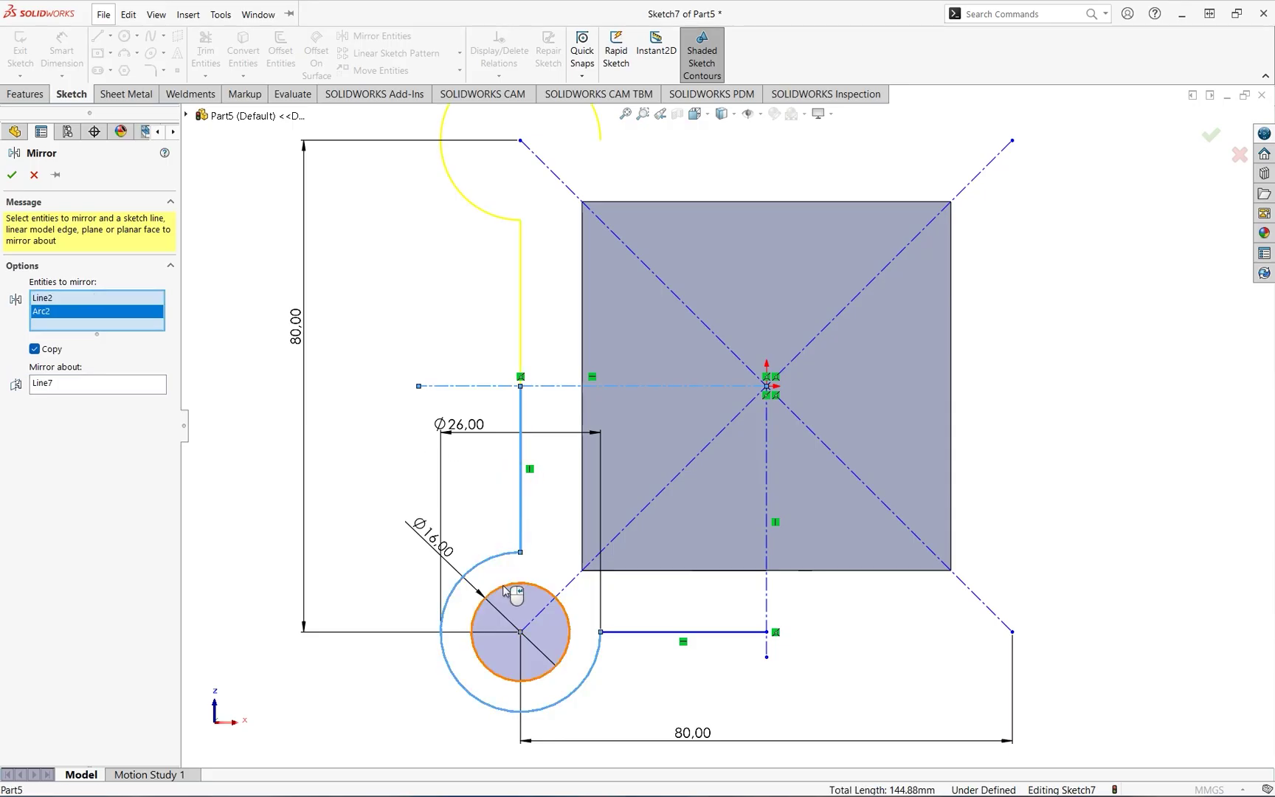
click(504, 590)
click(637, 633)
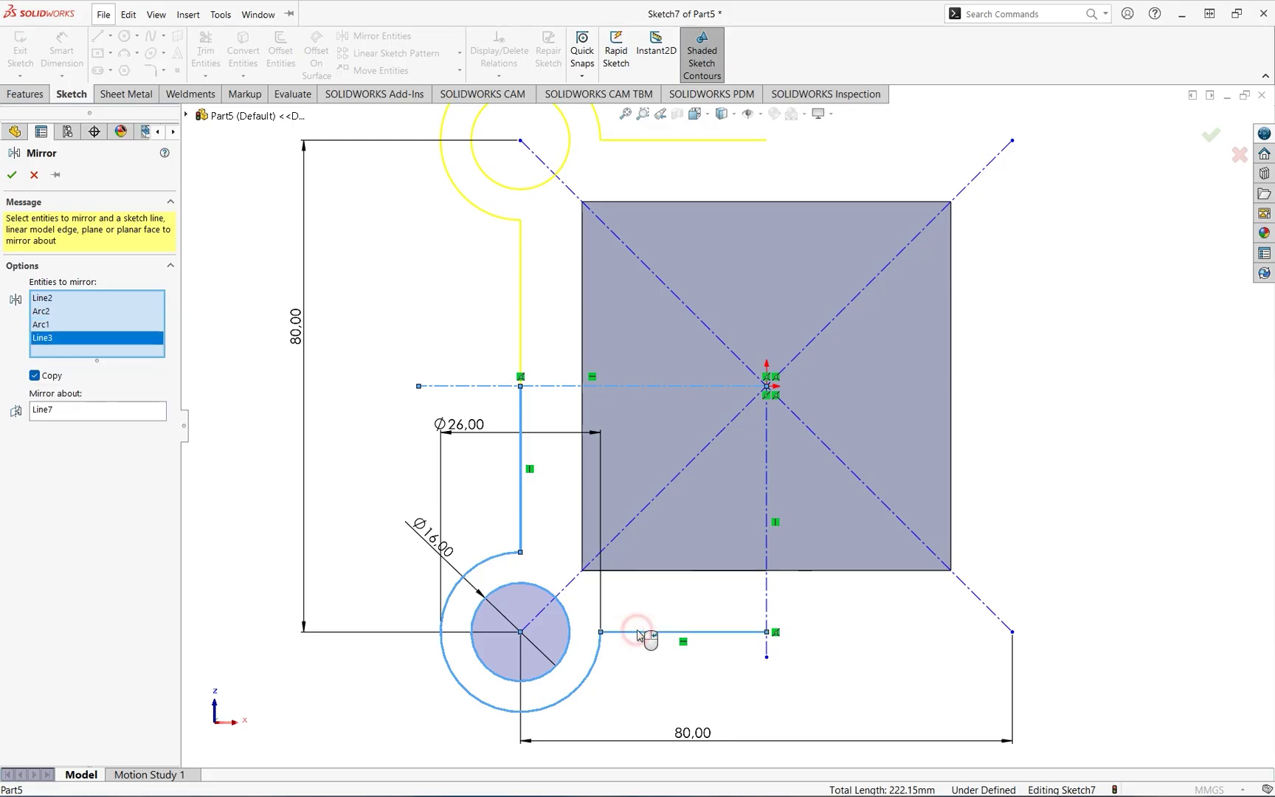
scroll(675, 395, up, 2)
click(13, 175)
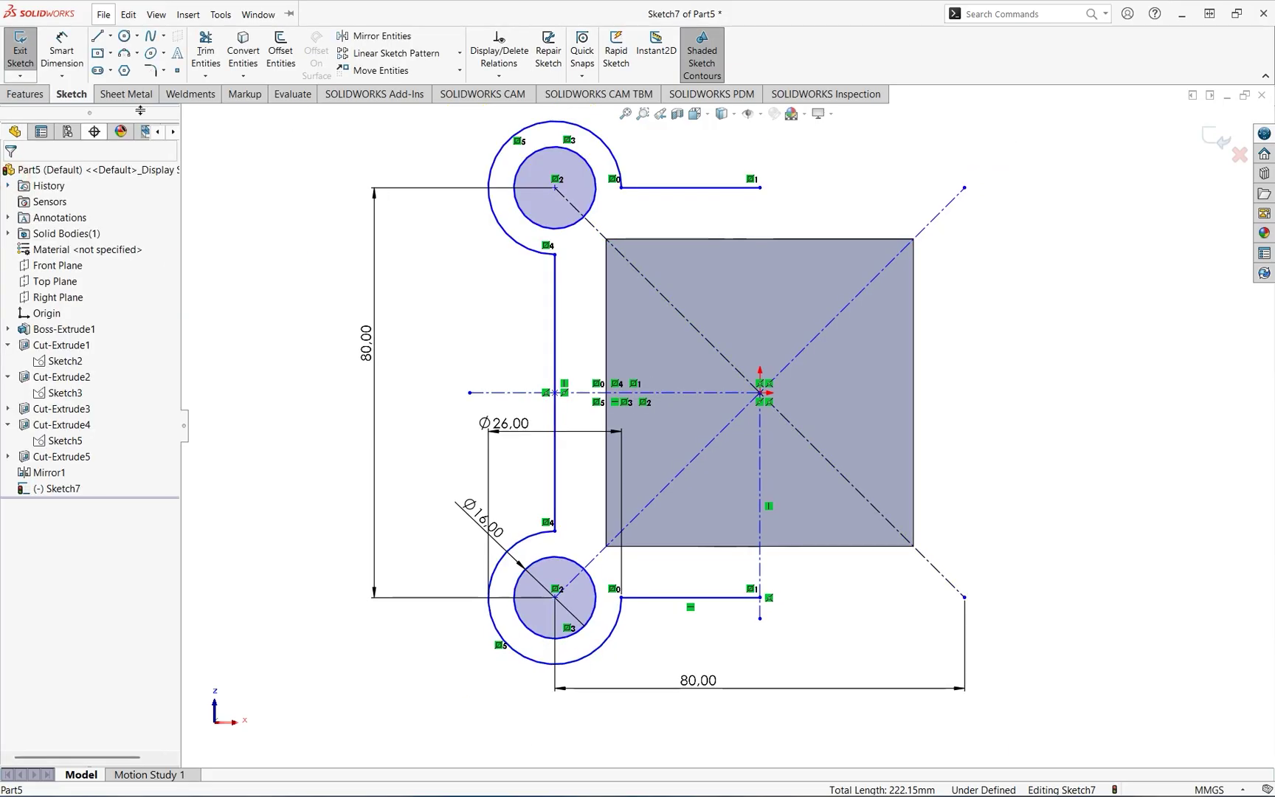
- Mirror all left-side lines, lug arcs and hole circles about the vertical centerline
click(376, 37)
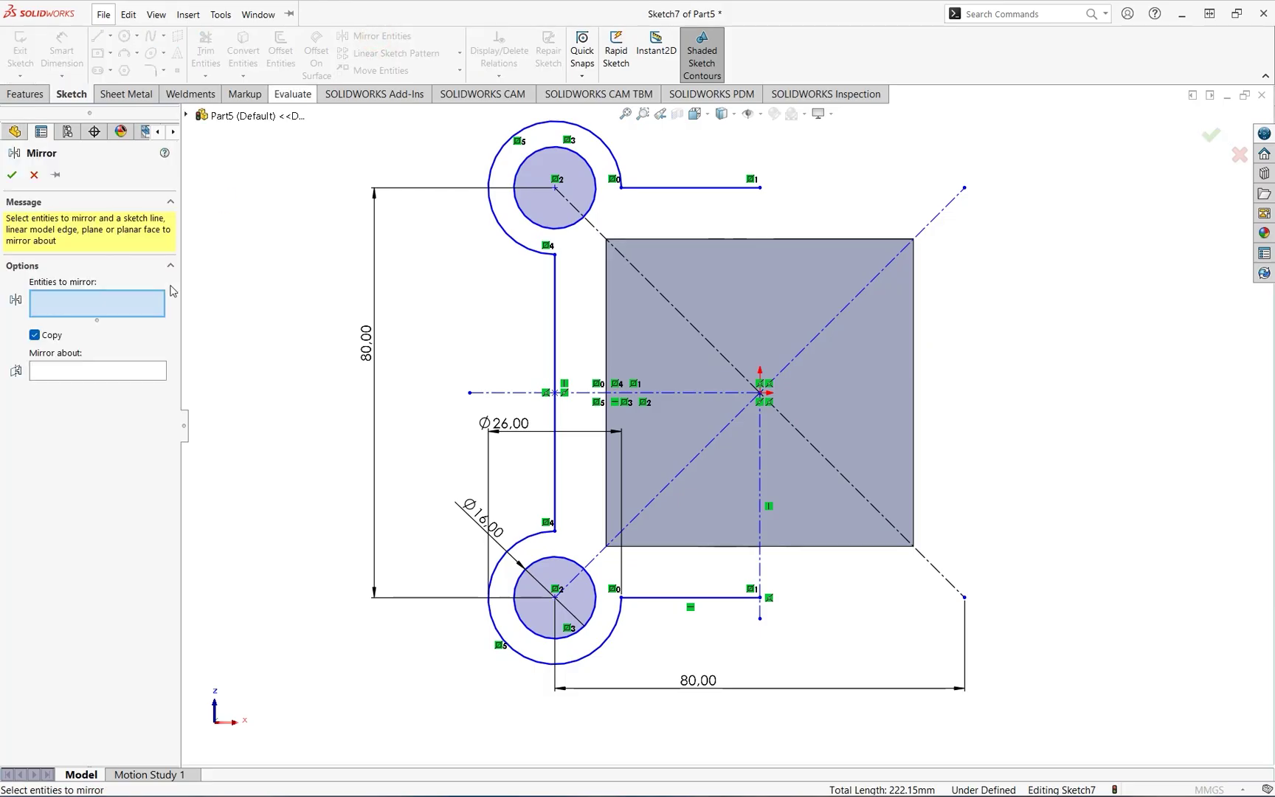
click(103, 370)
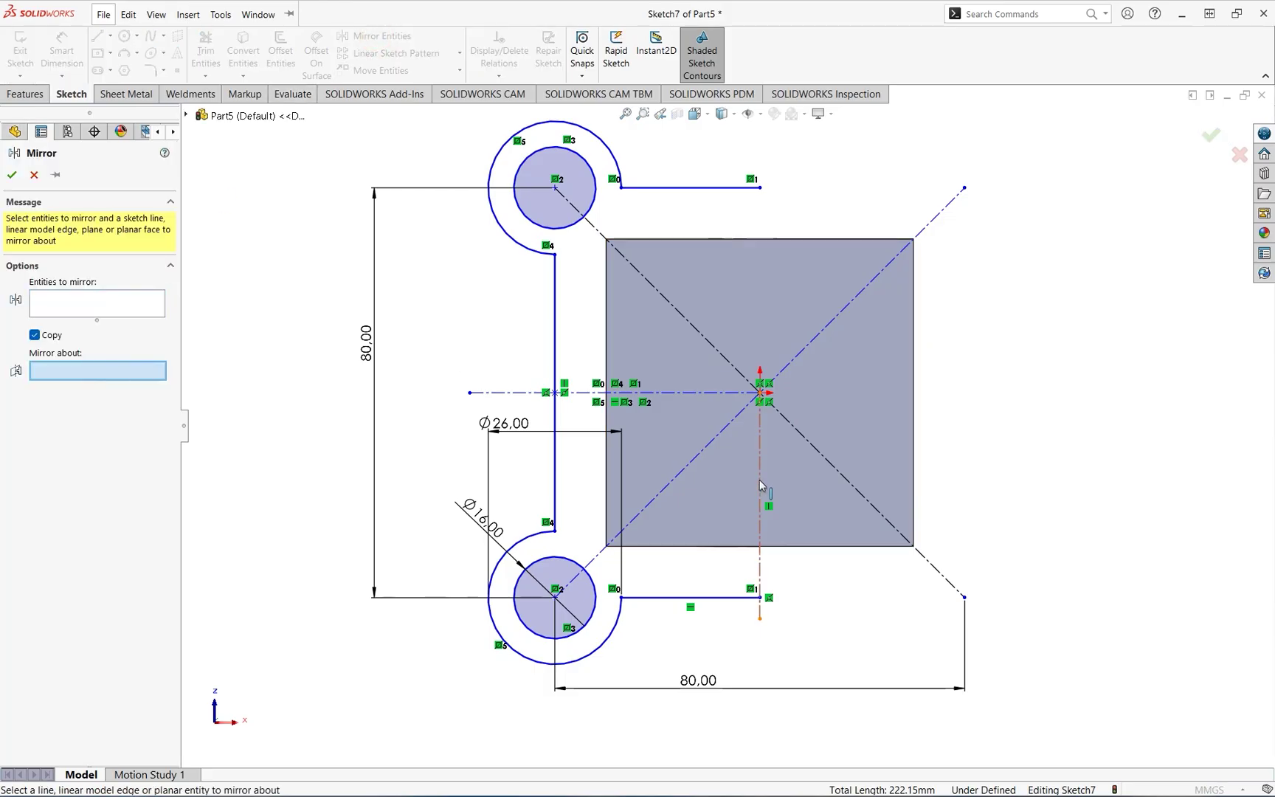
click(760, 478)
click(92, 302)
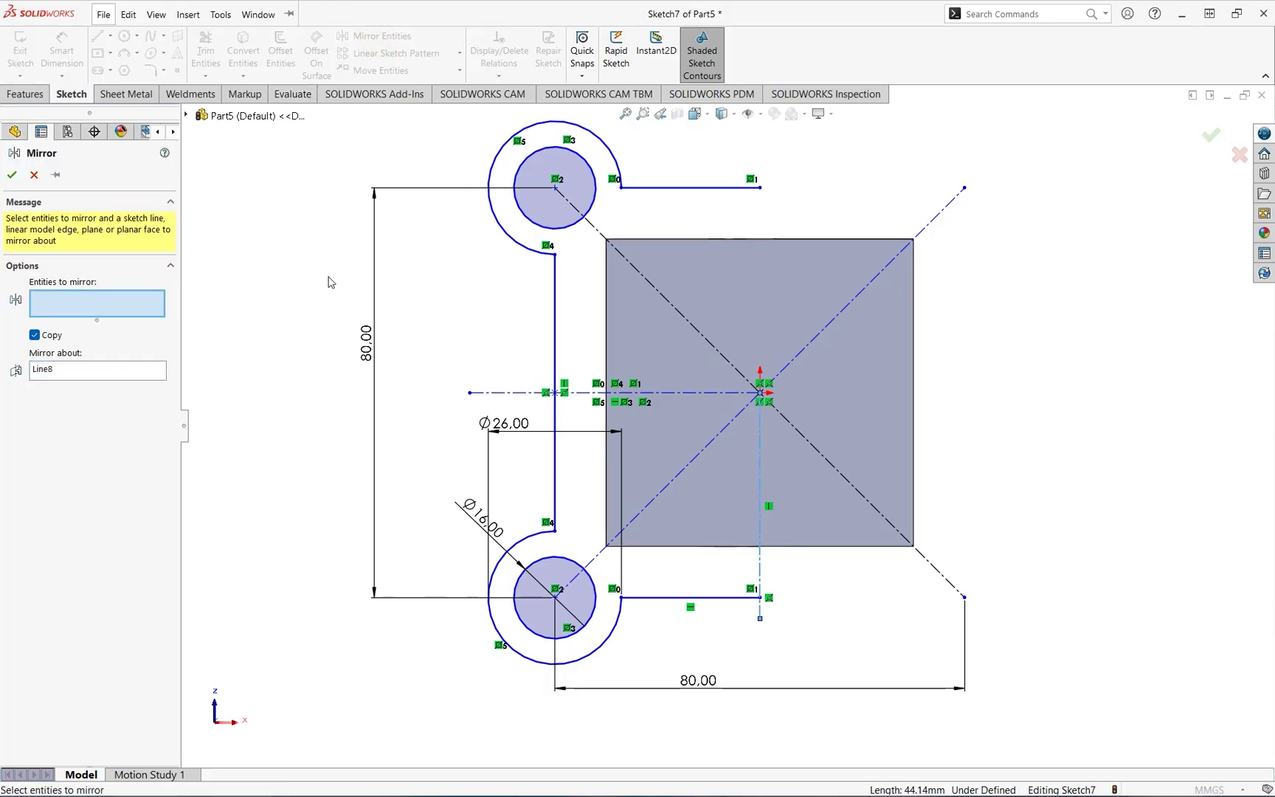
click(683, 189)
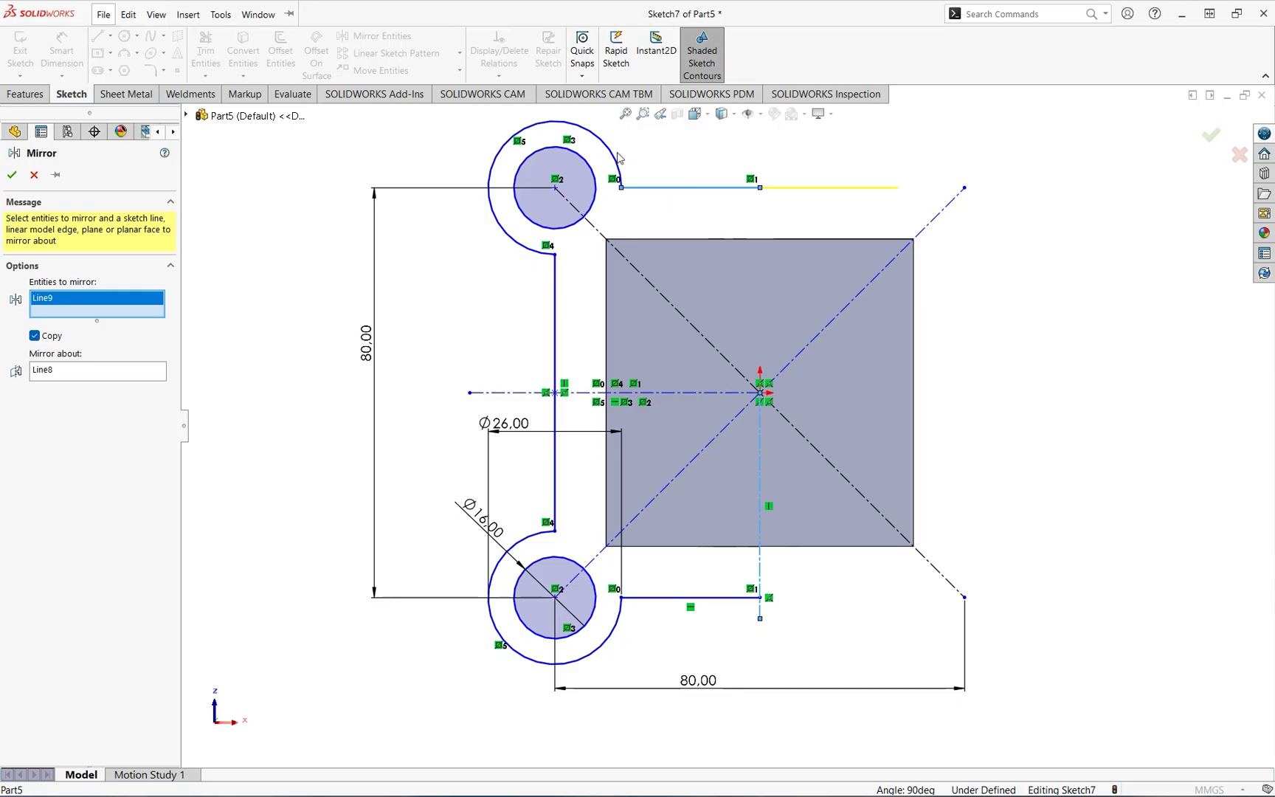
click(613, 151)
click(555, 302)
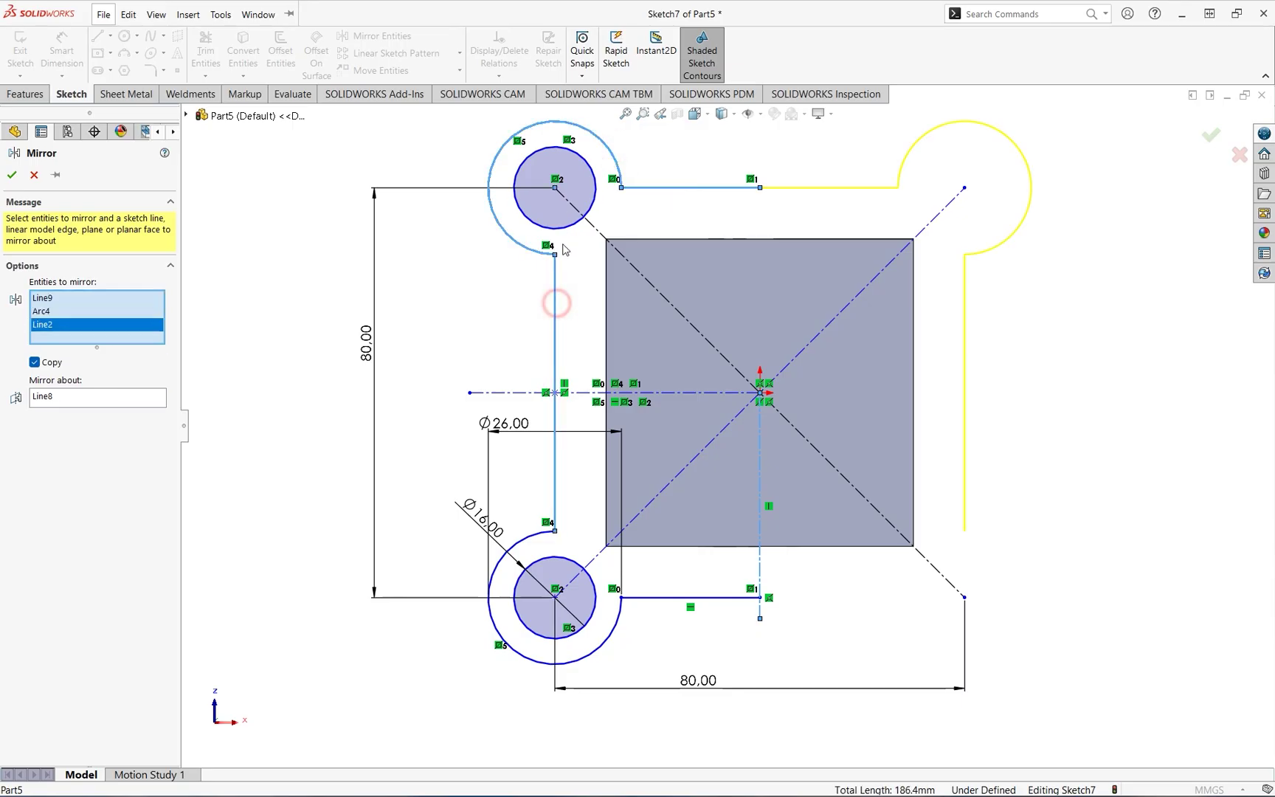
click(574, 226)
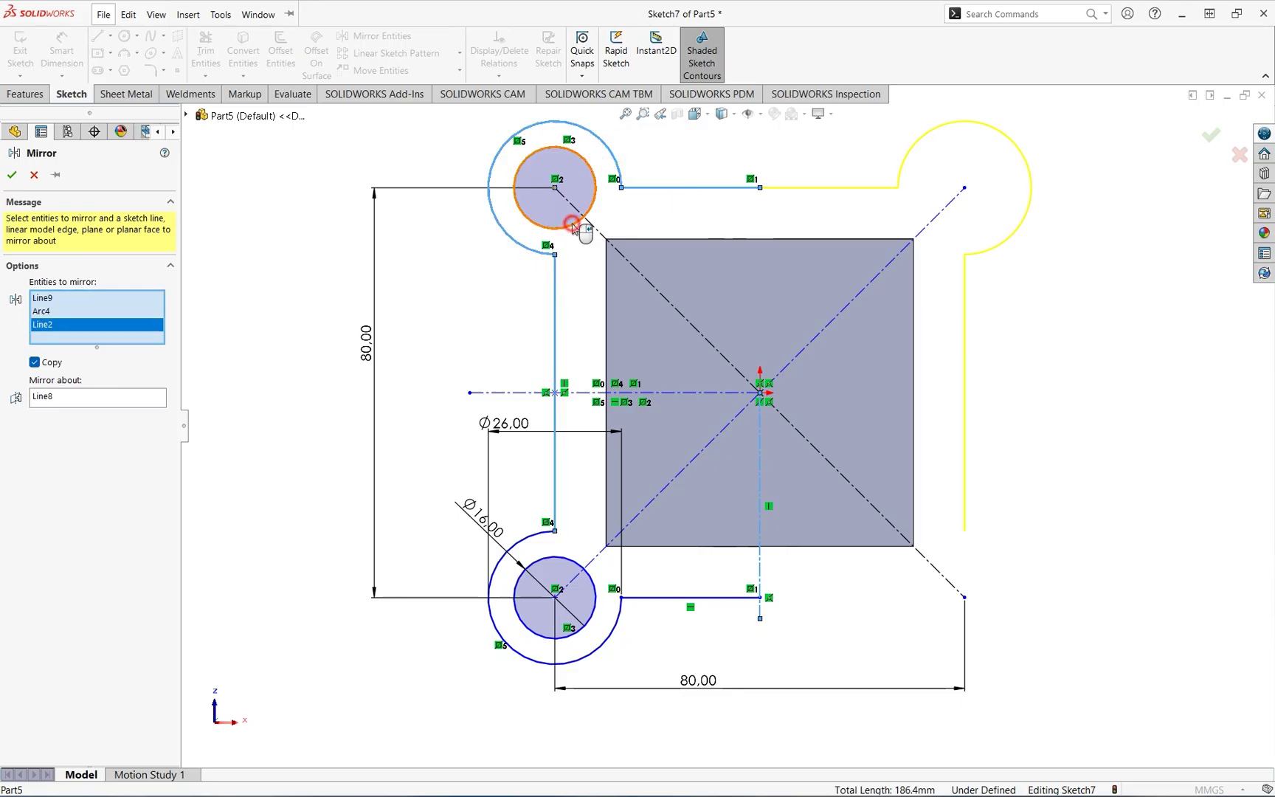
click(526, 539)
click(532, 565)
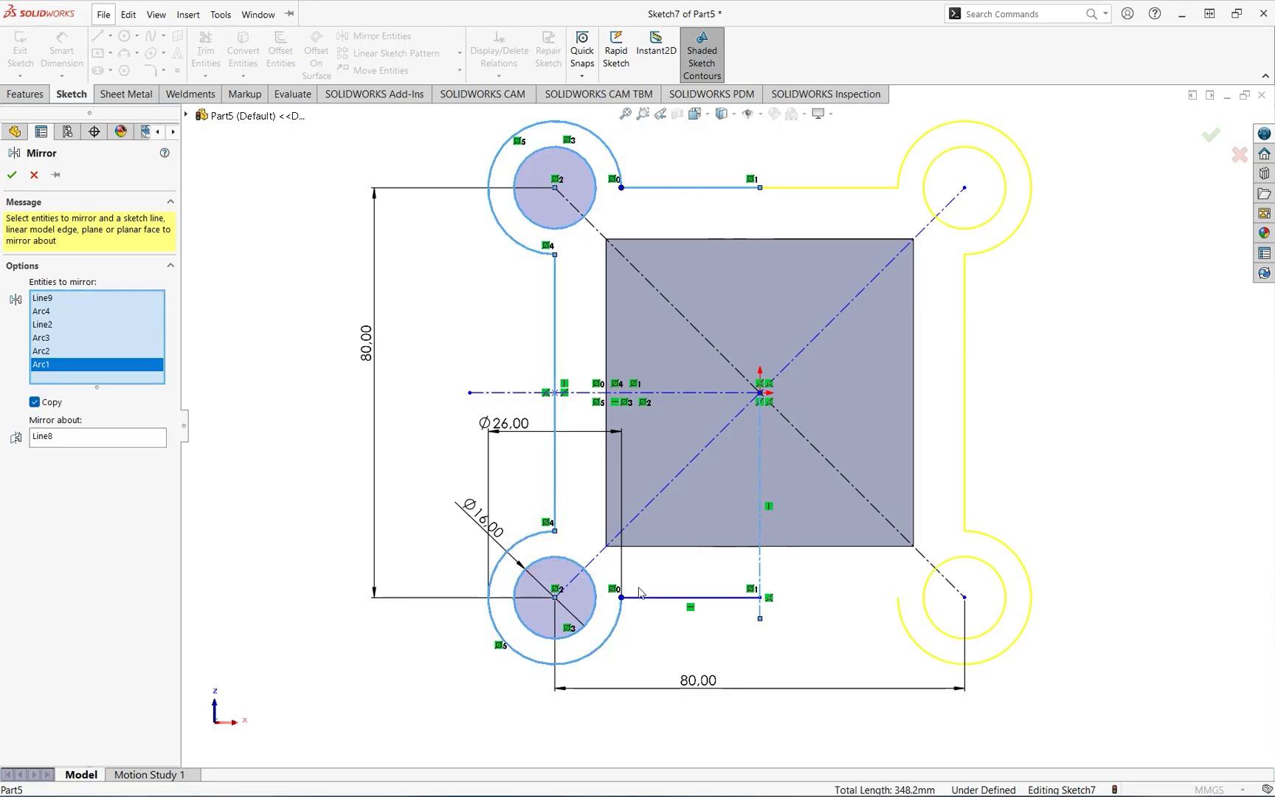
click(666, 598)
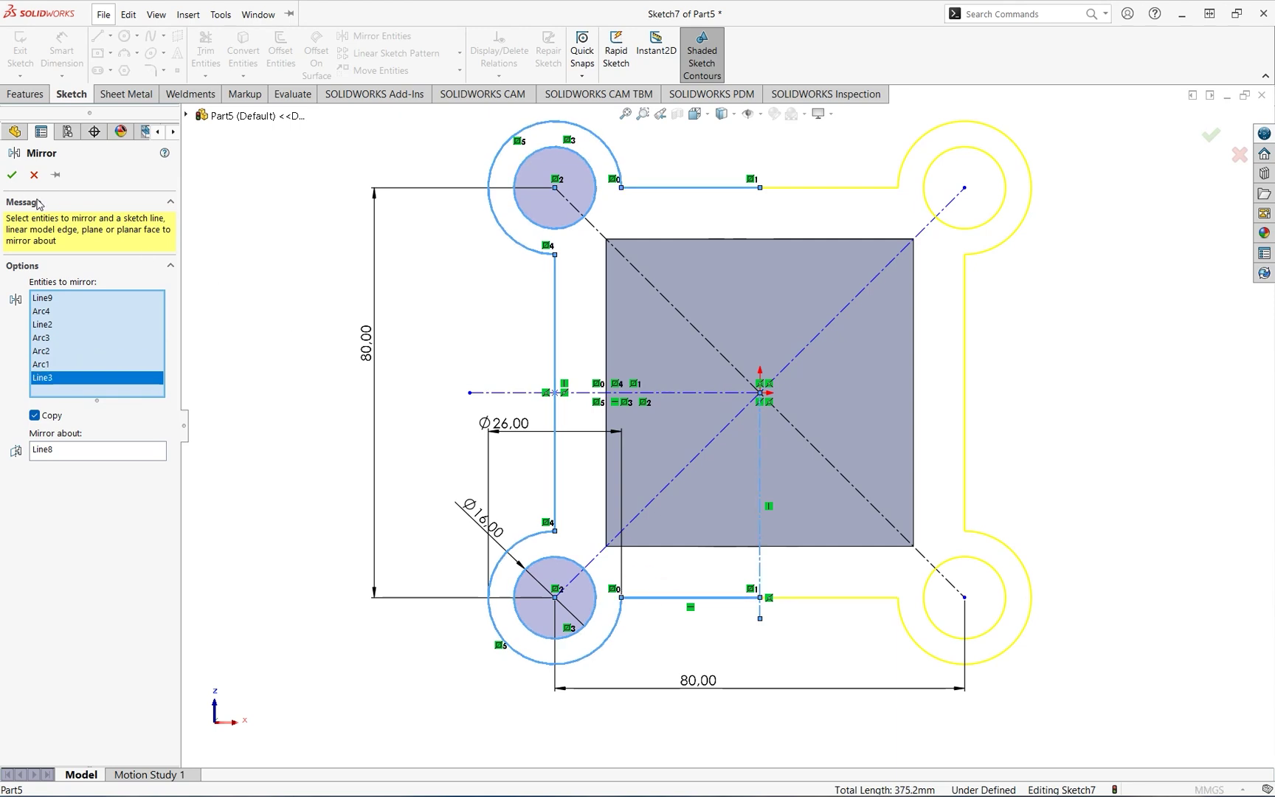
click(12, 178)
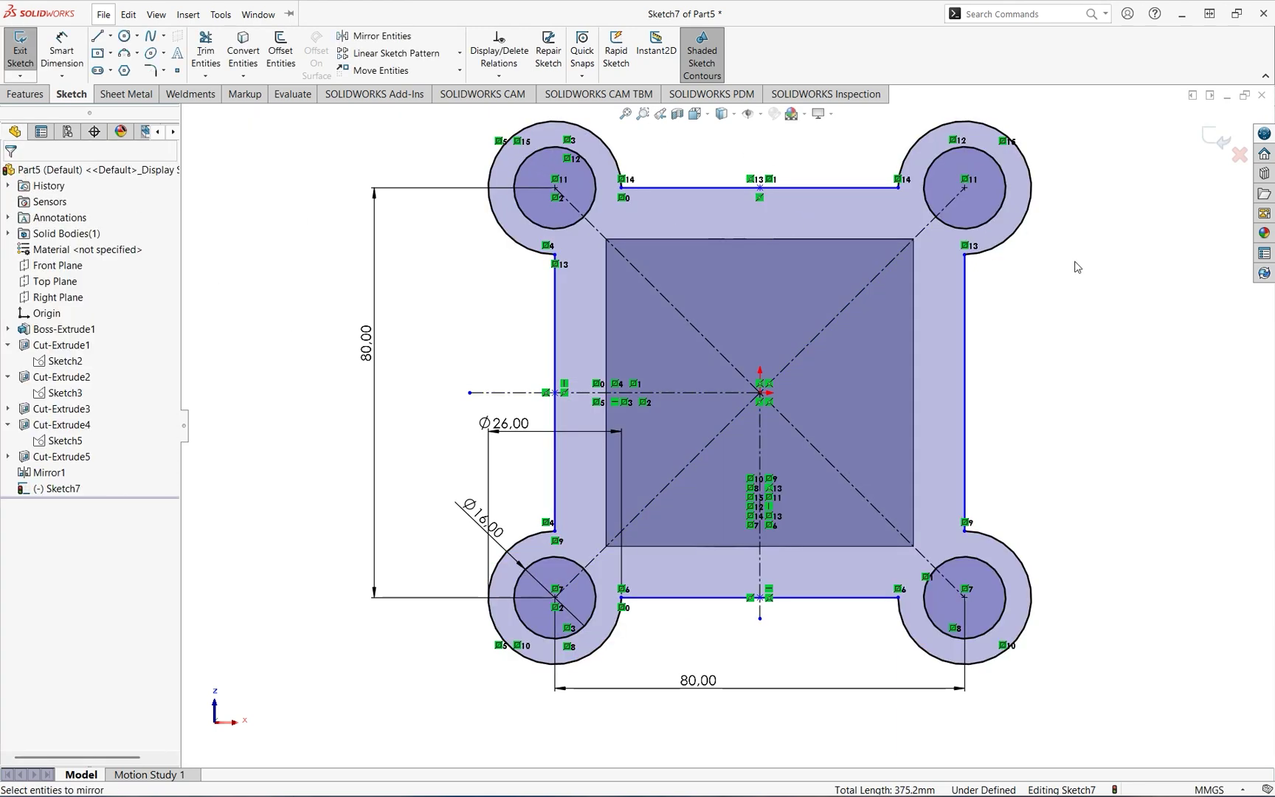
scroll(757, 394, up, 3)
mouse_move(871, 317)
middle_down()
mouse_move(876, 371)
mouse_move(857, 430)
mouse_move(859, 417)
middle_up()
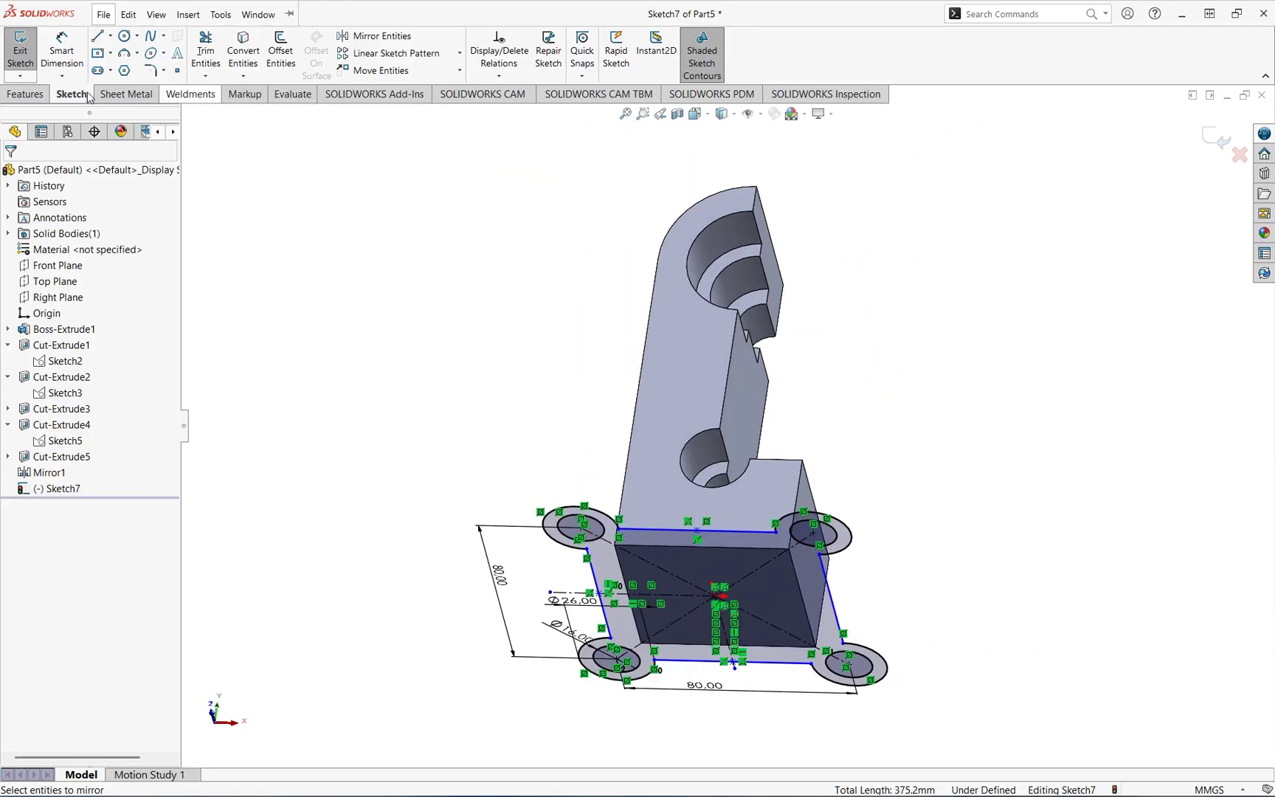
- Extrude Sketch7 Blind 10 mm into the base plate, then return to Isometric view
click(34, 98)
click(33, 65)
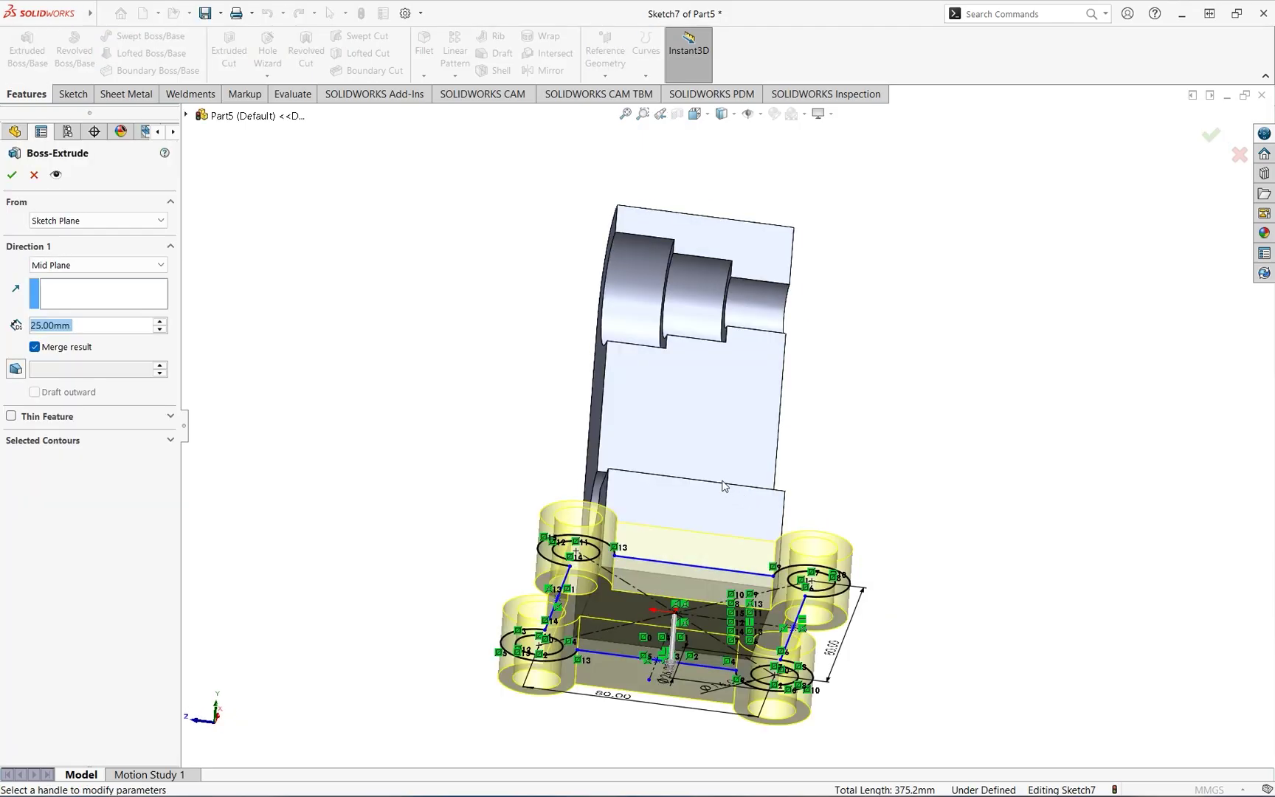
click(103, 265)
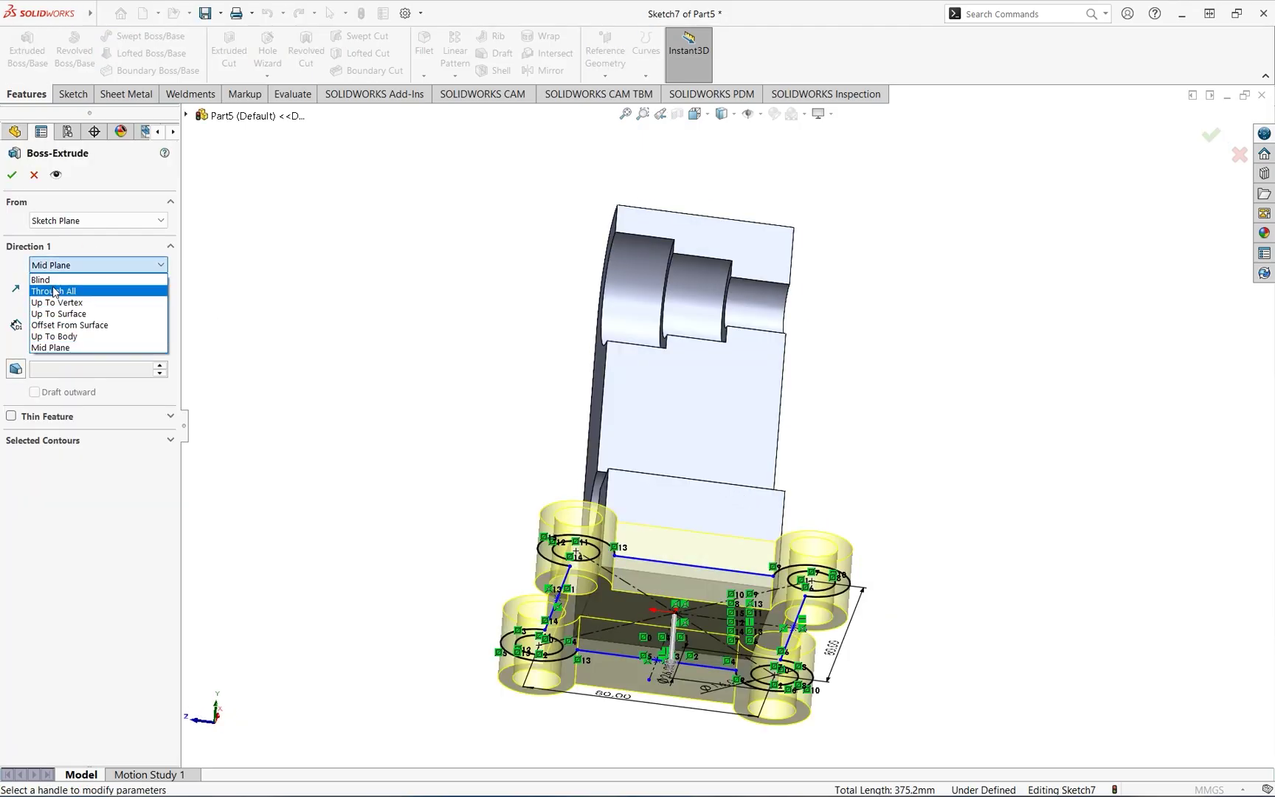
click(55, 281)
scroll(665, 483, up, 3)
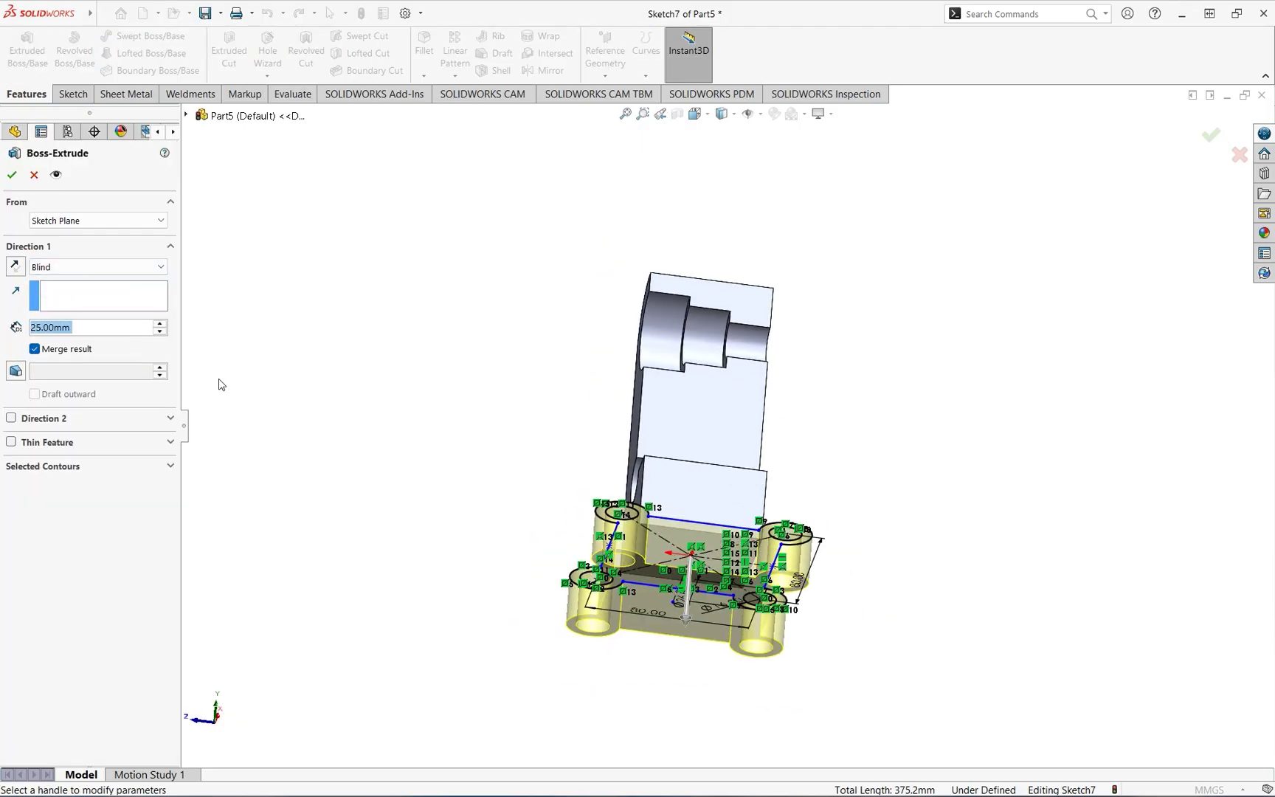
double_click(100, 334)
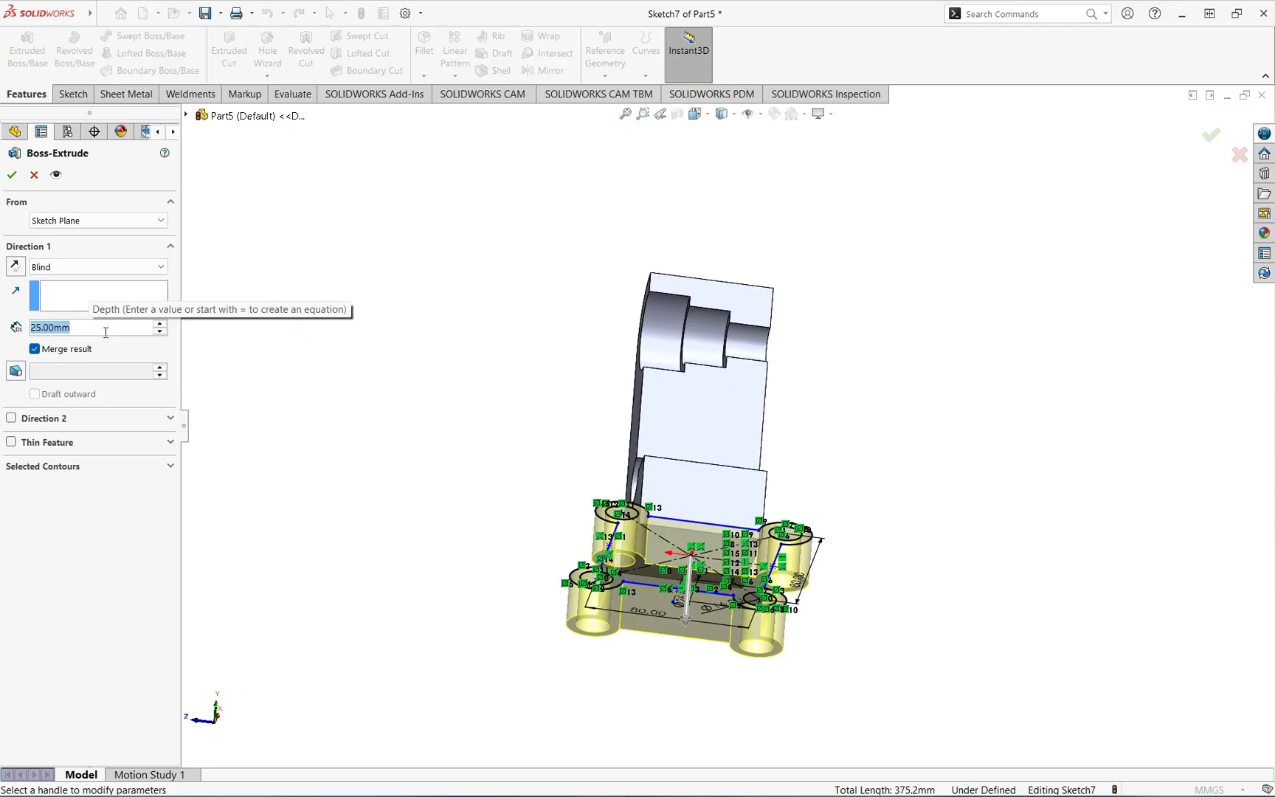
text(10)
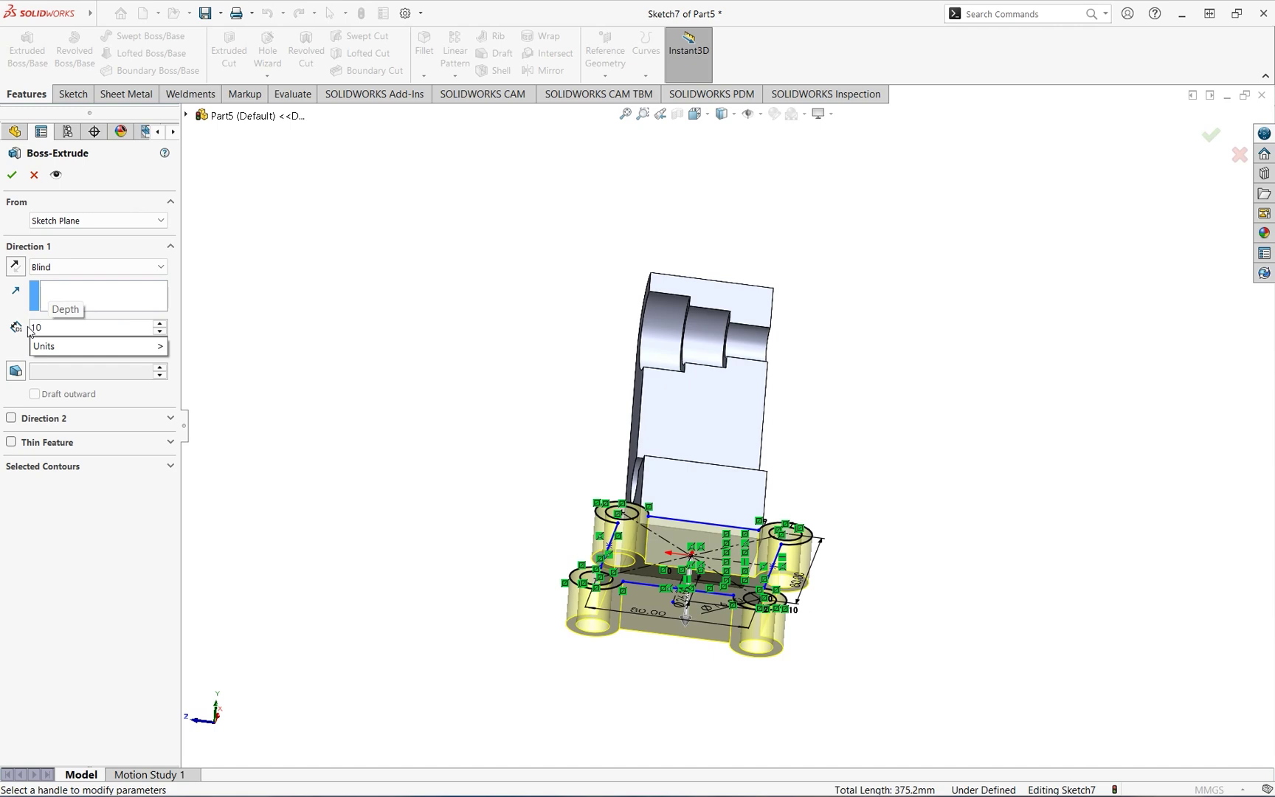
click(19, 351)
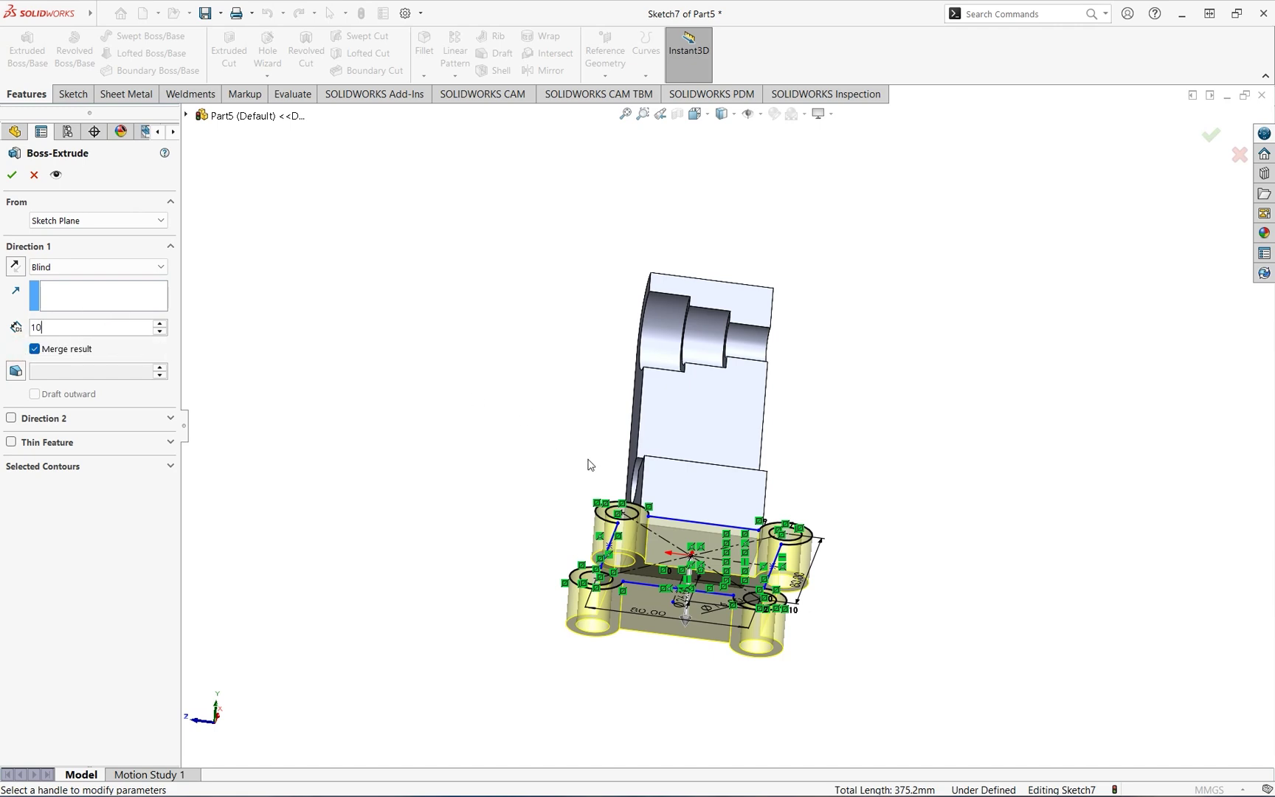
mouse_move(664, 544)
middle_down()
mouse_move(675, 606)
mouse_move(660, 612)
mouse_move(670, 589)
middle_up()
scroll(609, 576, down, 2)
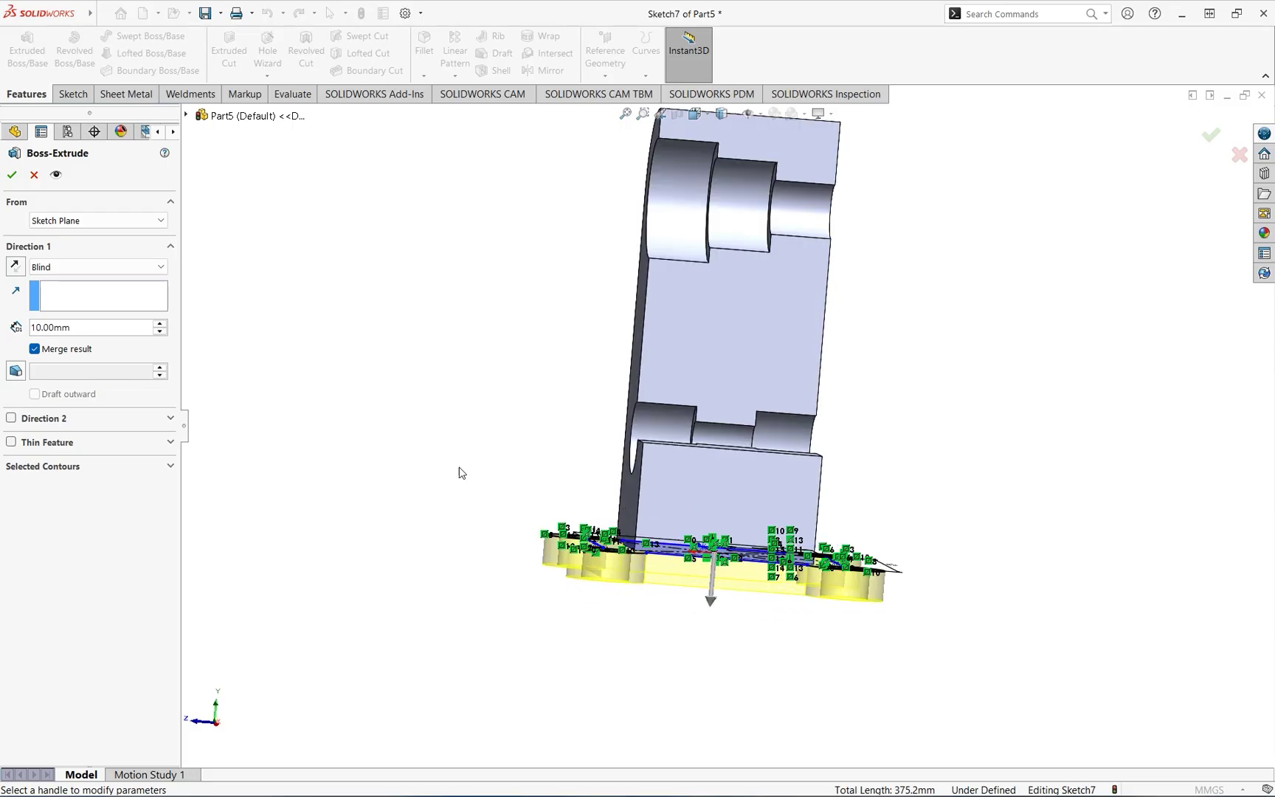
click(11, 175)
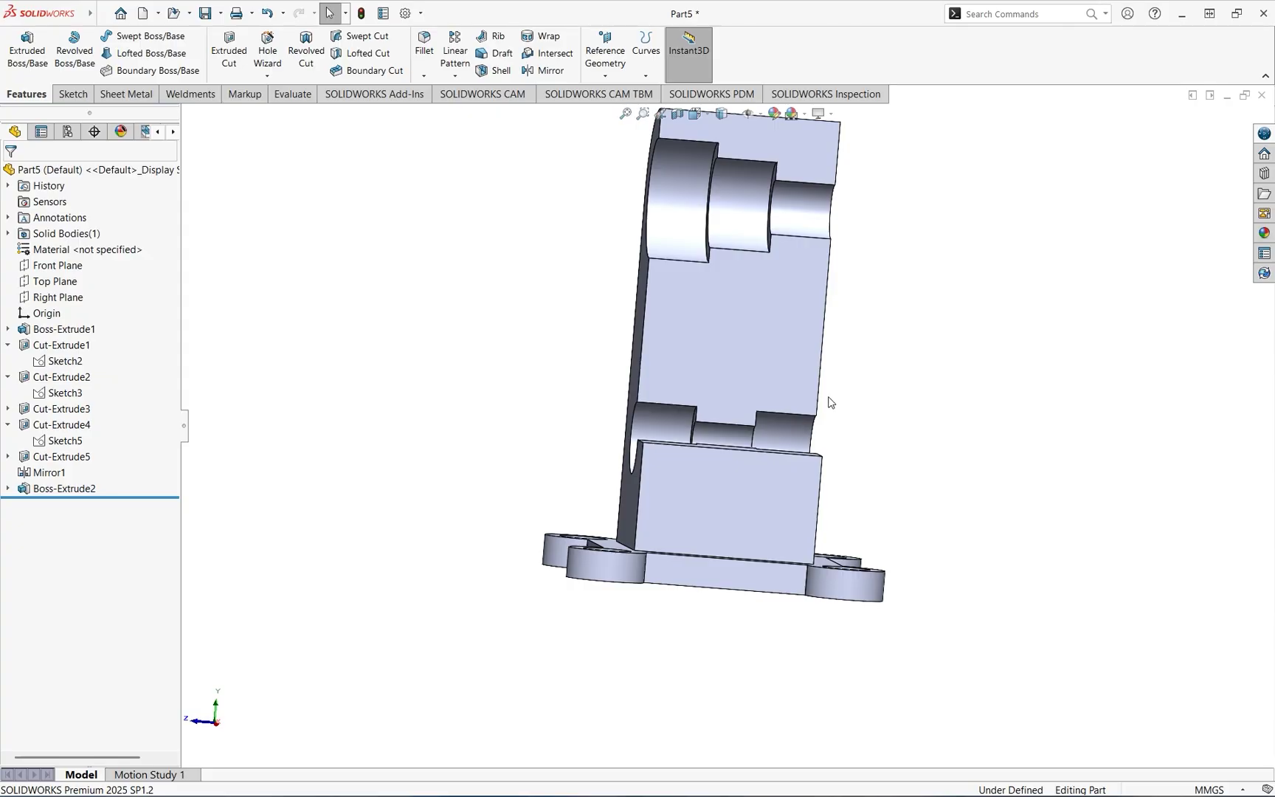
click(893, 374)
key(ctrl+7)
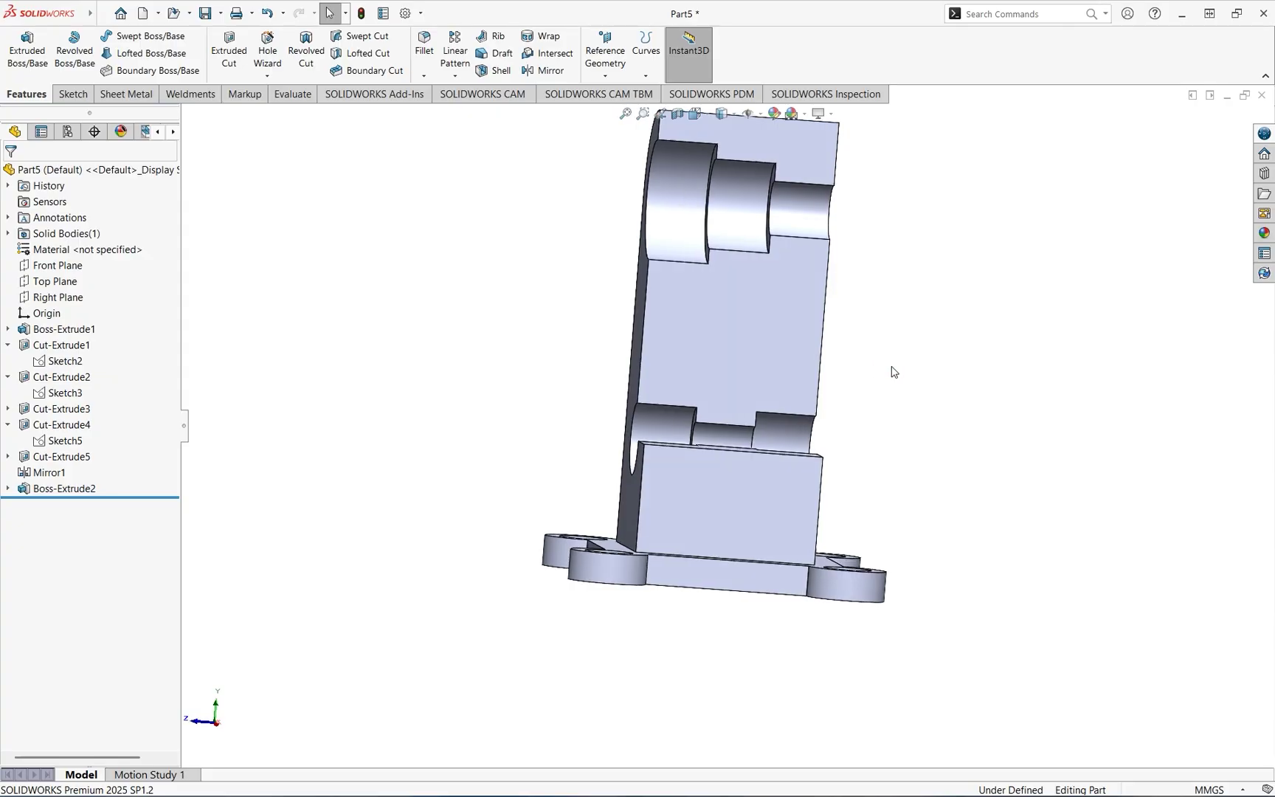
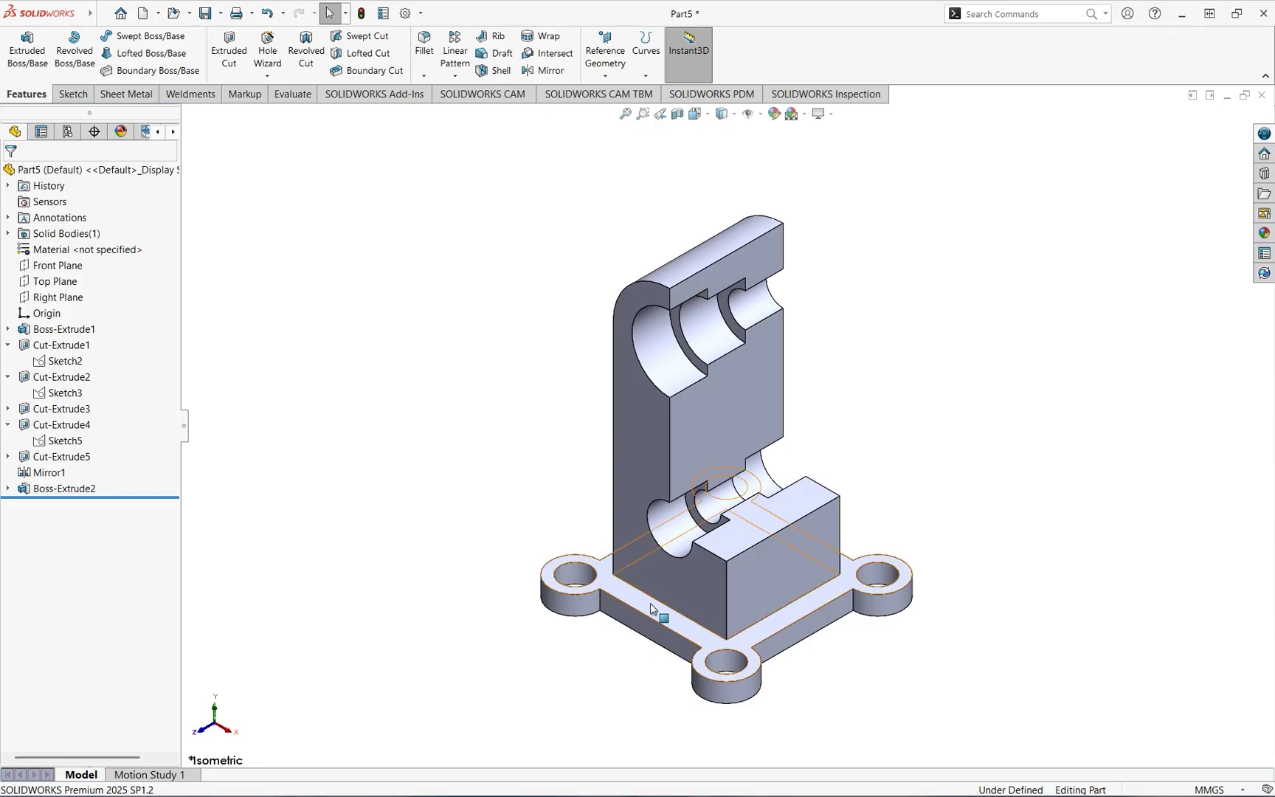
- Create Plane1 parallel to the base face at a 154 mm offset (36+80+30+8)
click(650, 607)
click(605, 57)
click(628, 93)
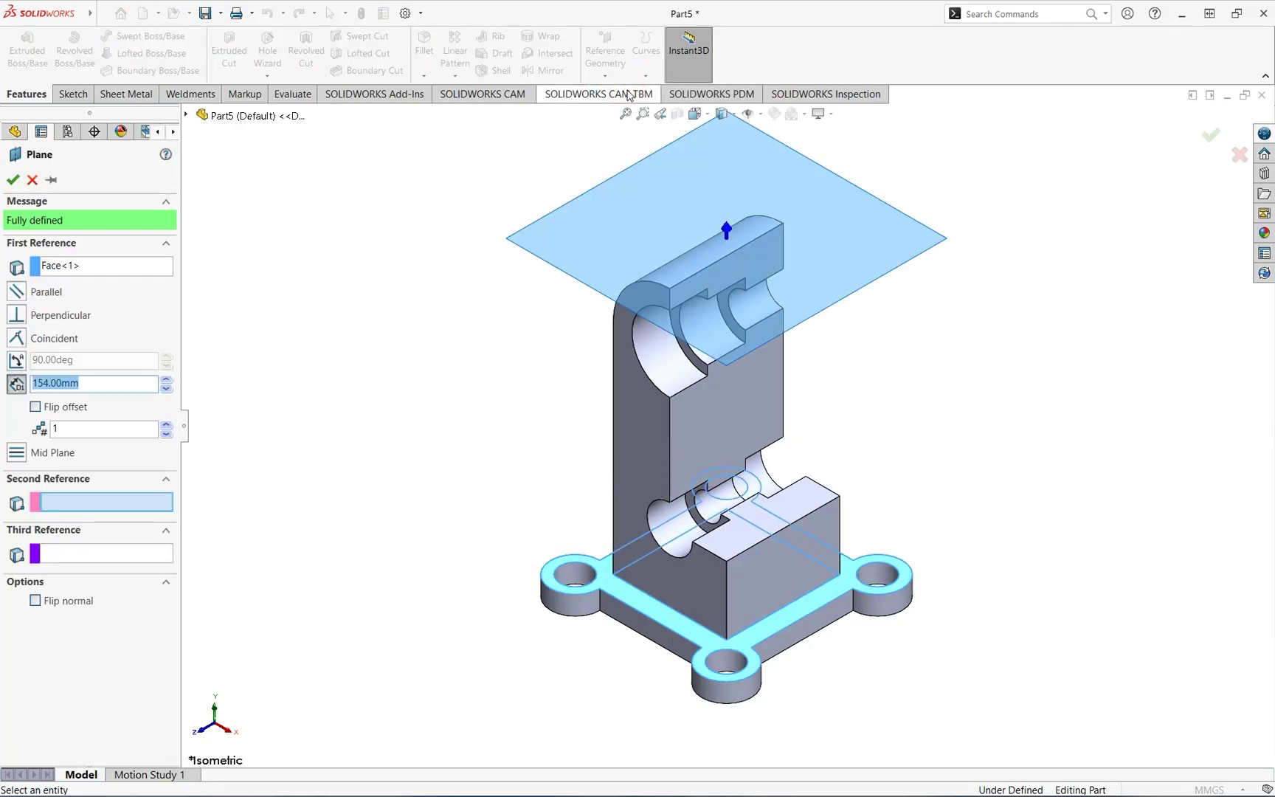
double_click(132, 386)
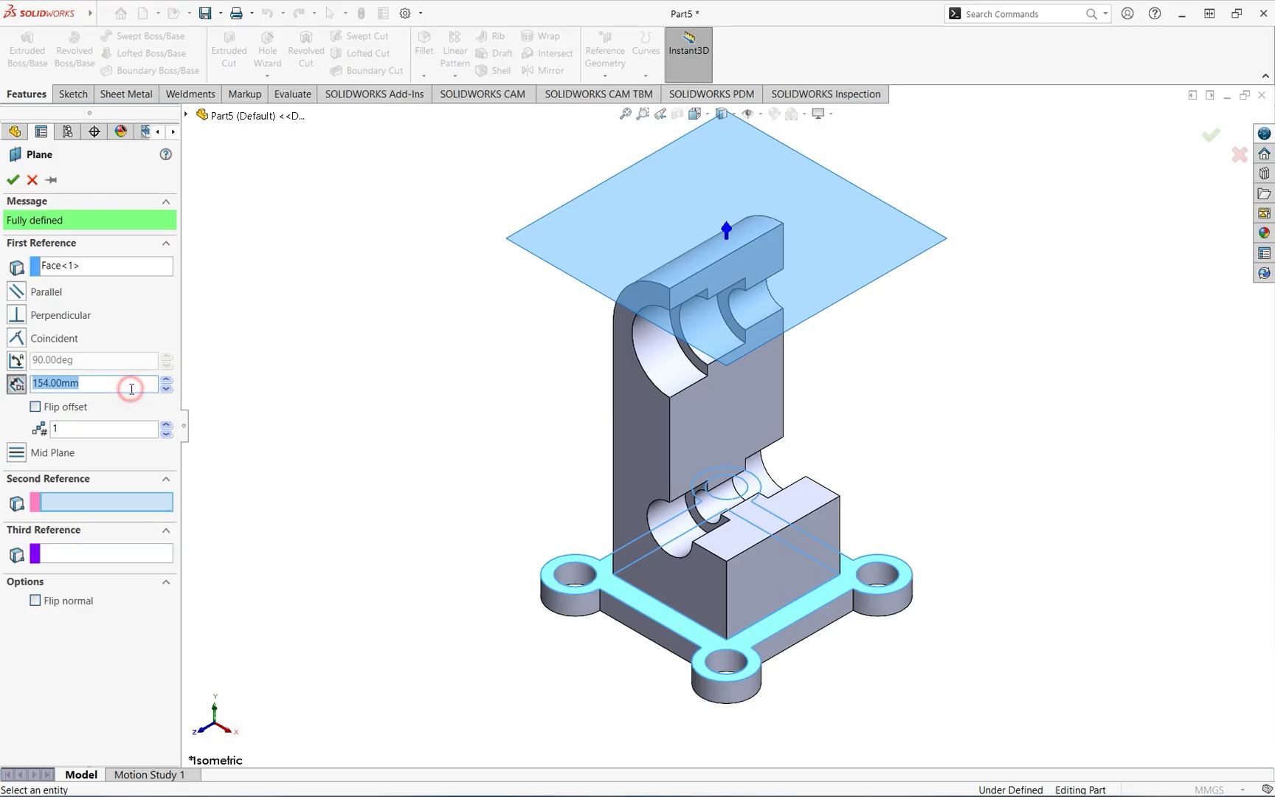
text(36+80+30+8)
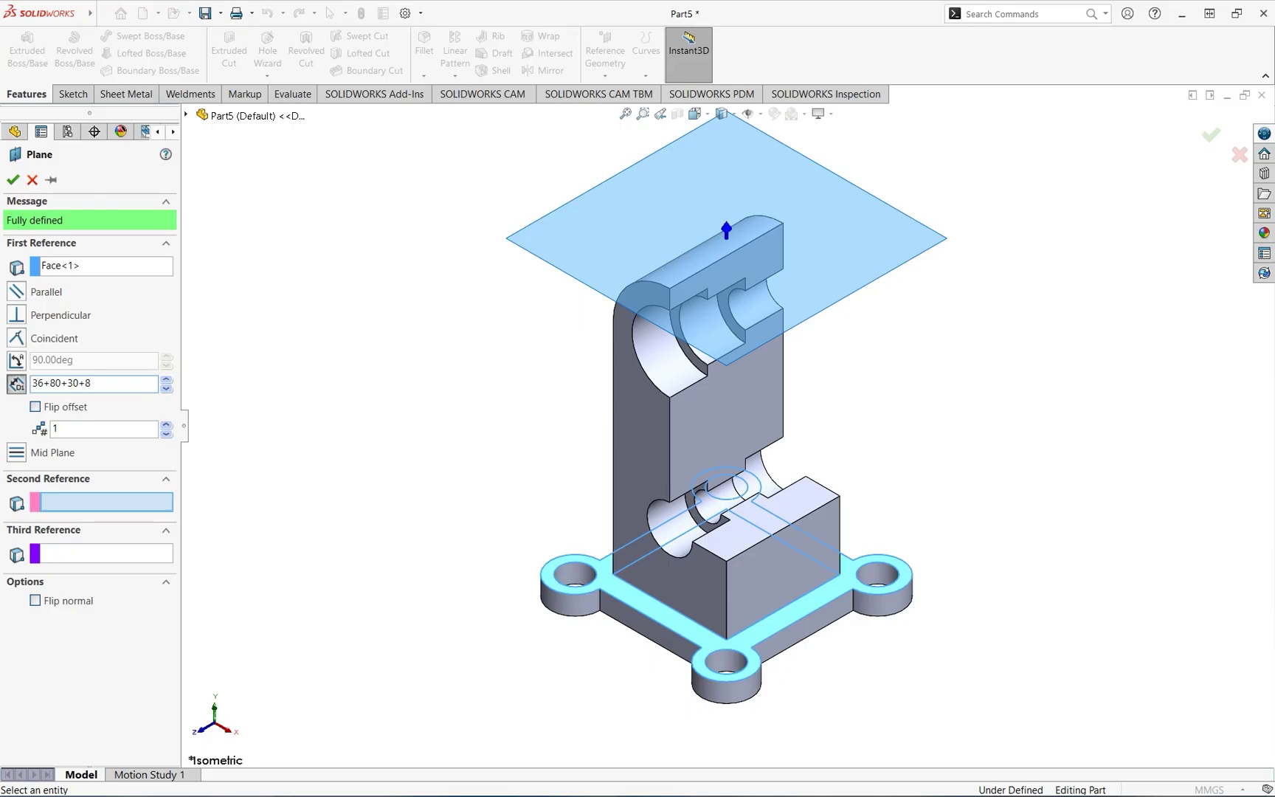
click(12, 180)
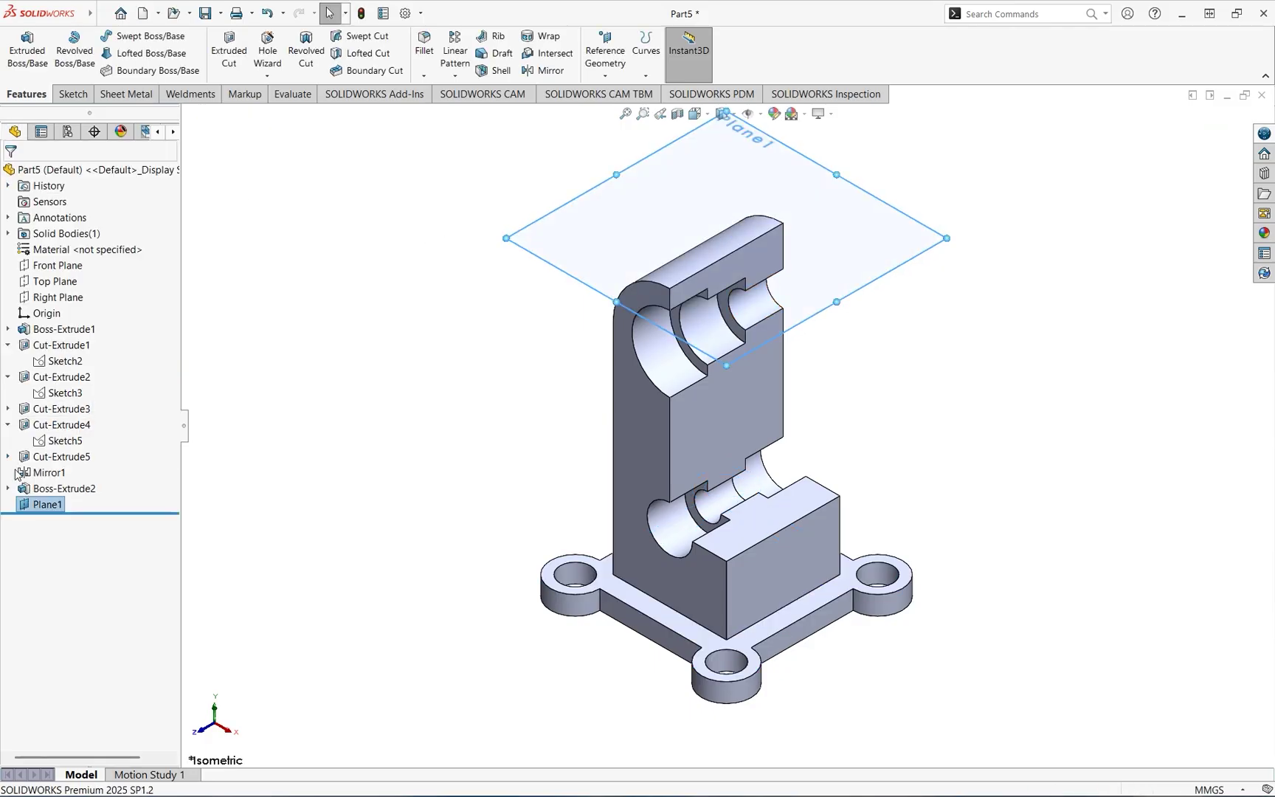
- Start a sketch on Plane1 and draw a Ø8 mm circle centred on the origin
click(44, 506)
right_click(45, 505)
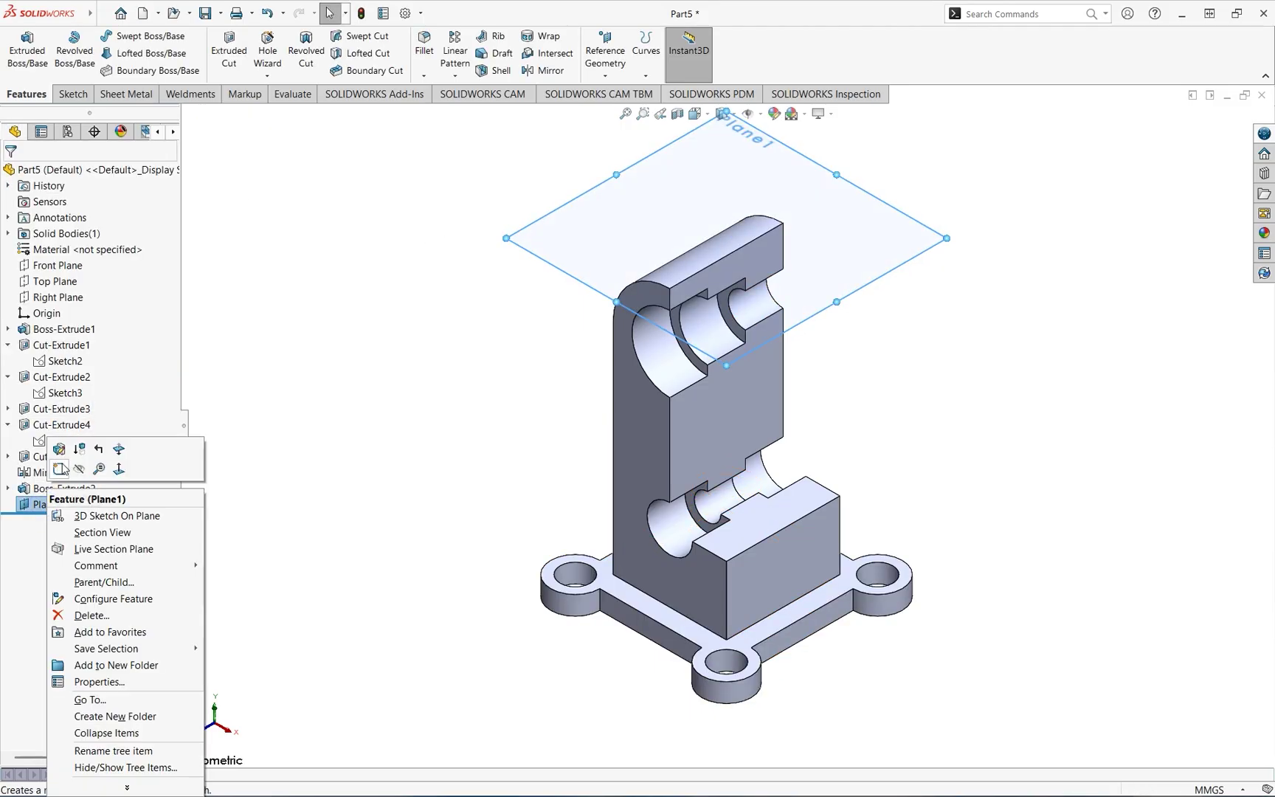
click(62, 470)
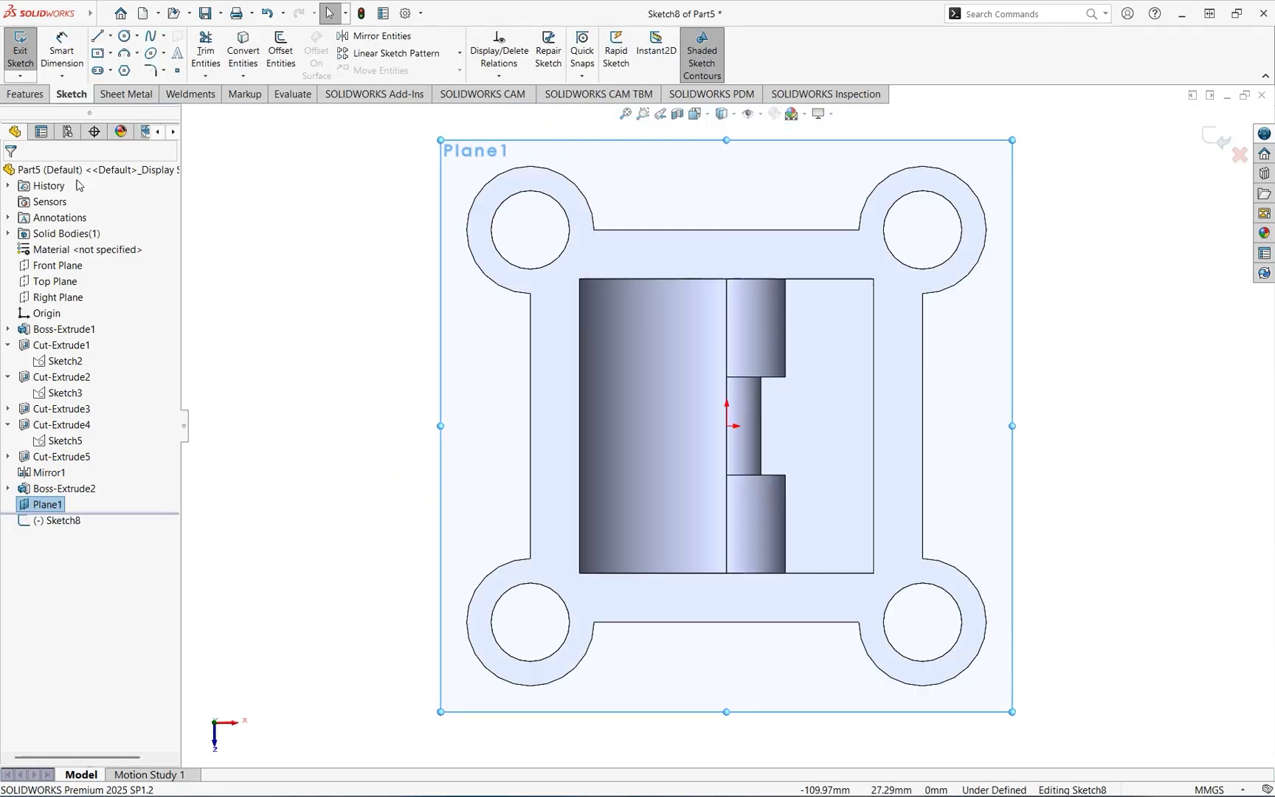
click(124, 38)
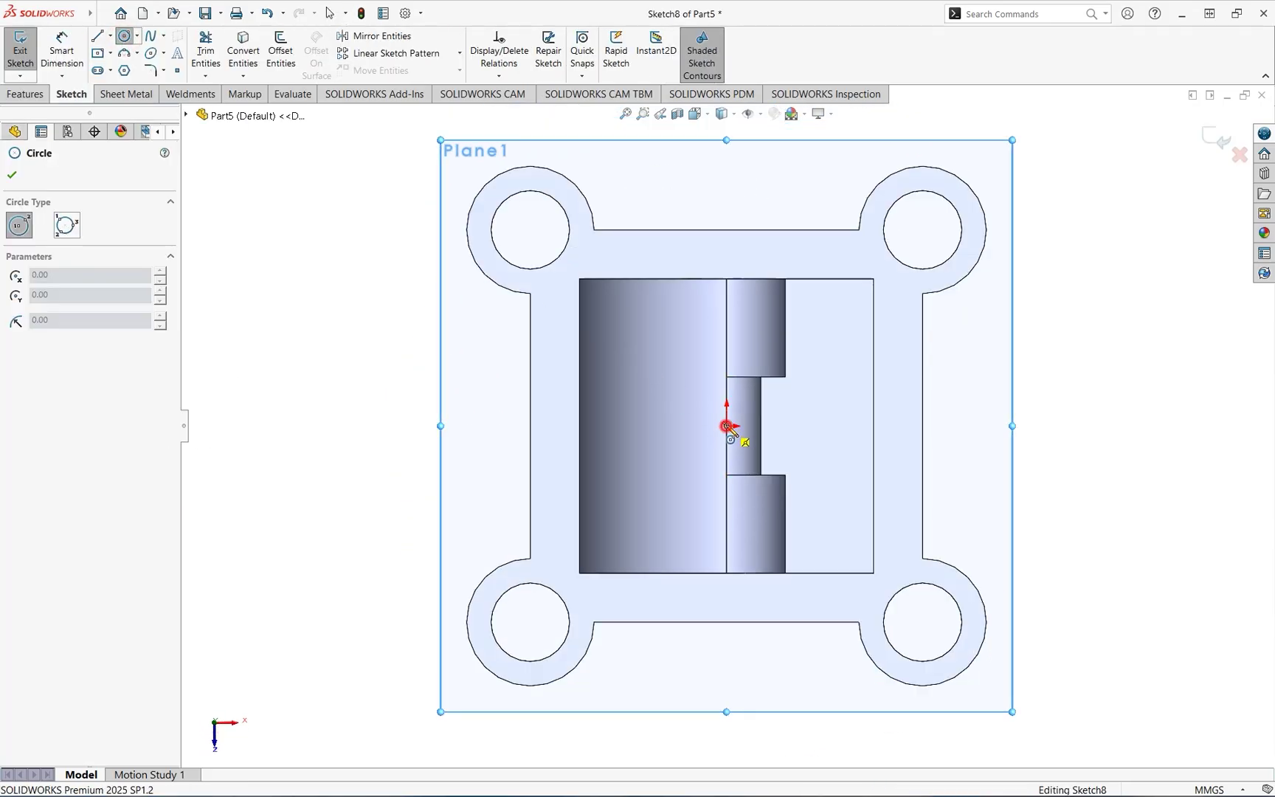
click(727, 426)
click(745, 406)
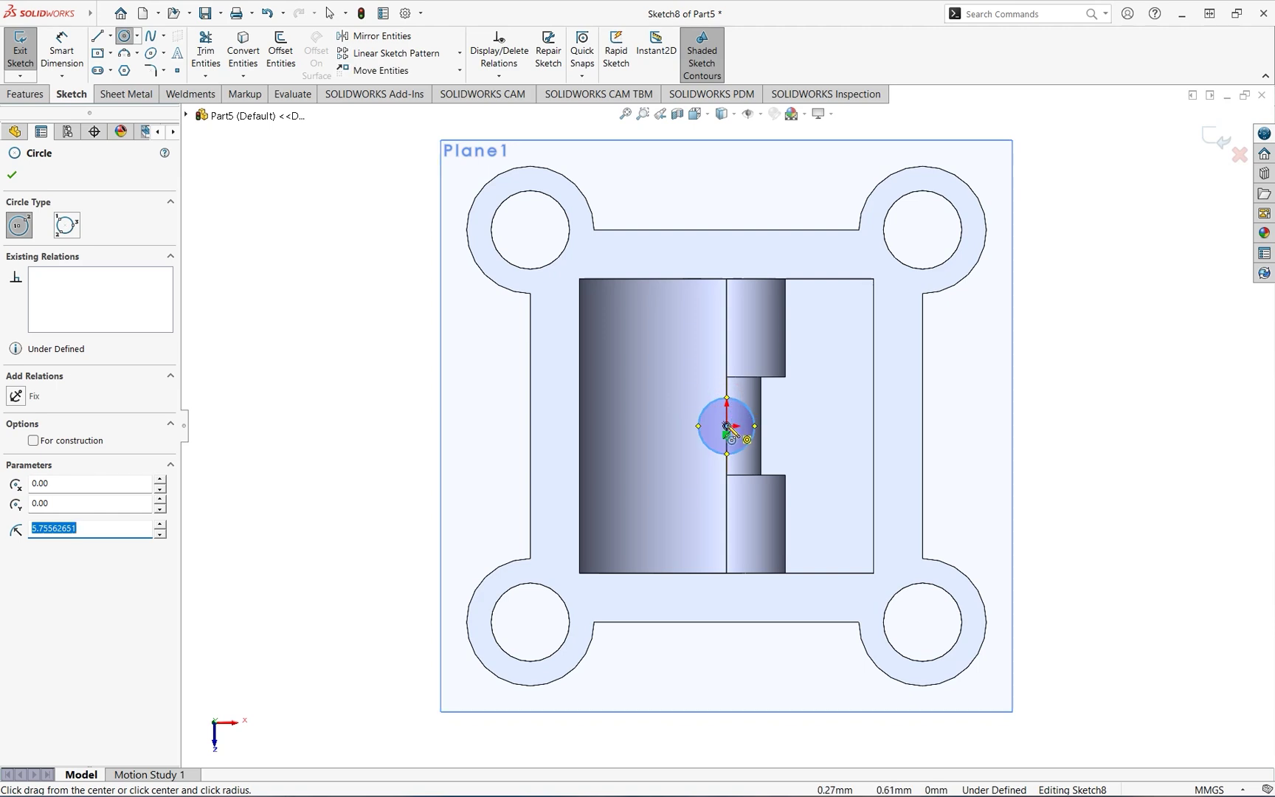
click(60, 49)
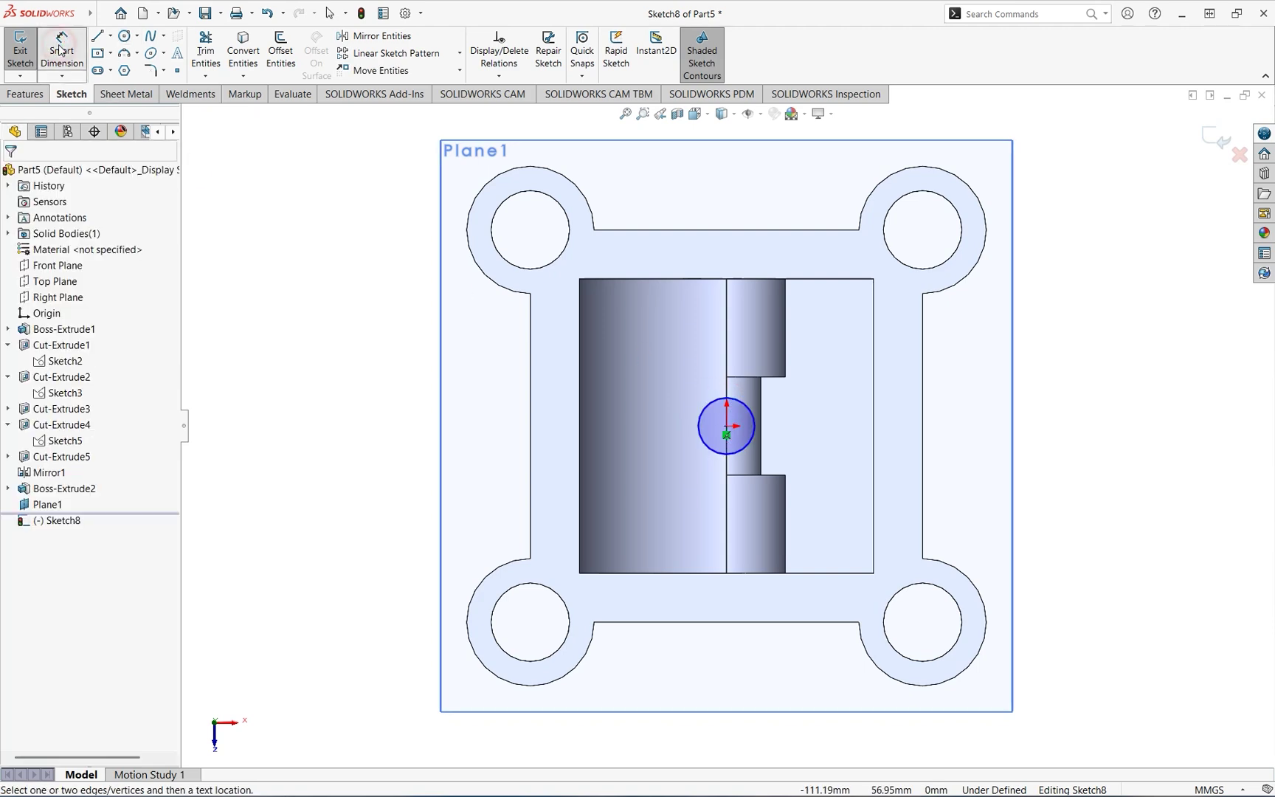
click(722, 420)
click(664, 420)
click(663, 420)
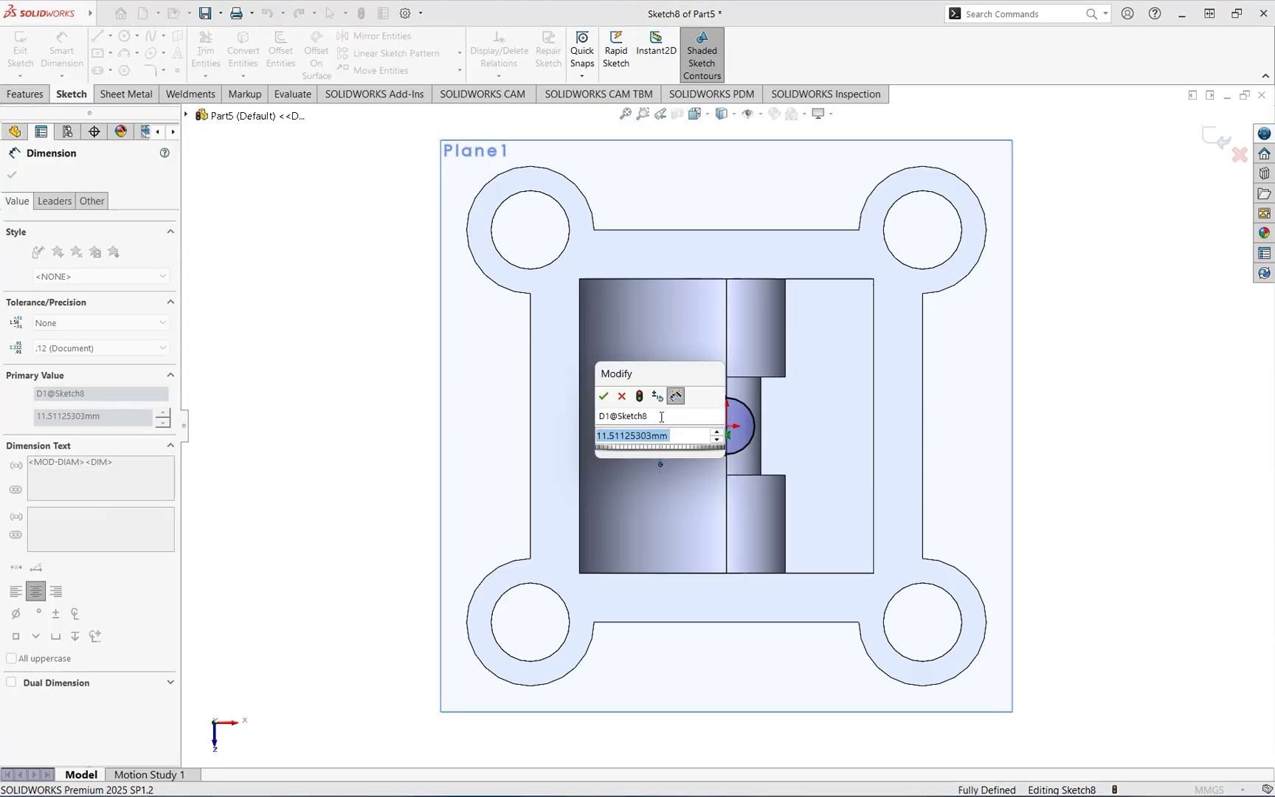
text(8)
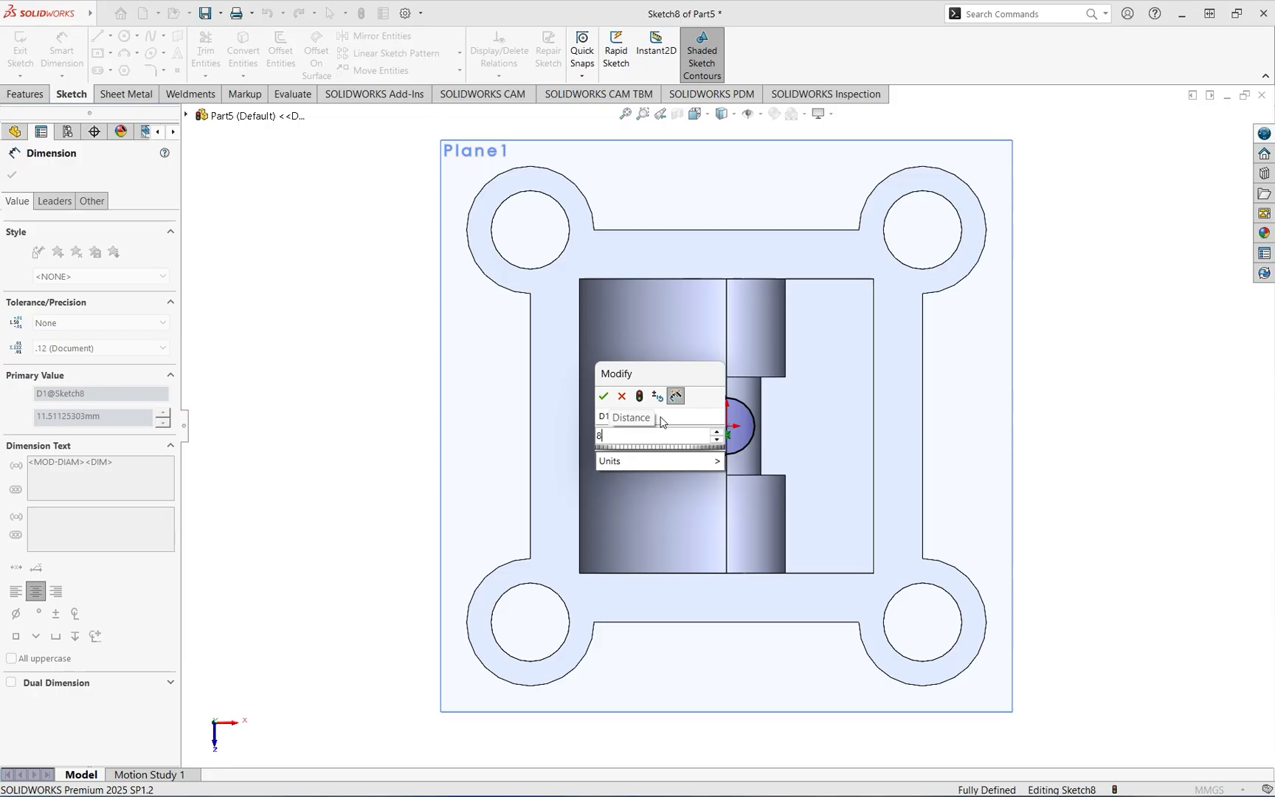
key(Return)
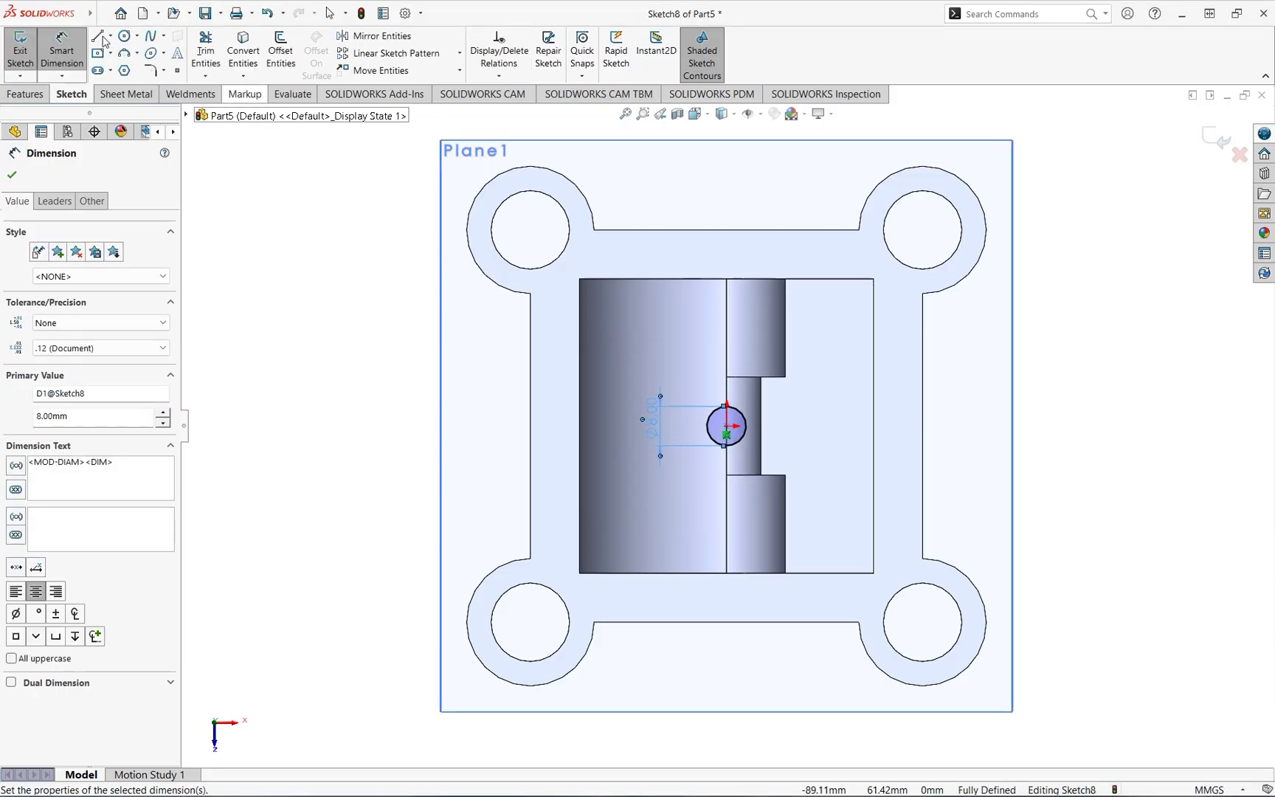
- Add a concentric outer circle at the origin dimensioned to Ø16 mm
click(124, 36)
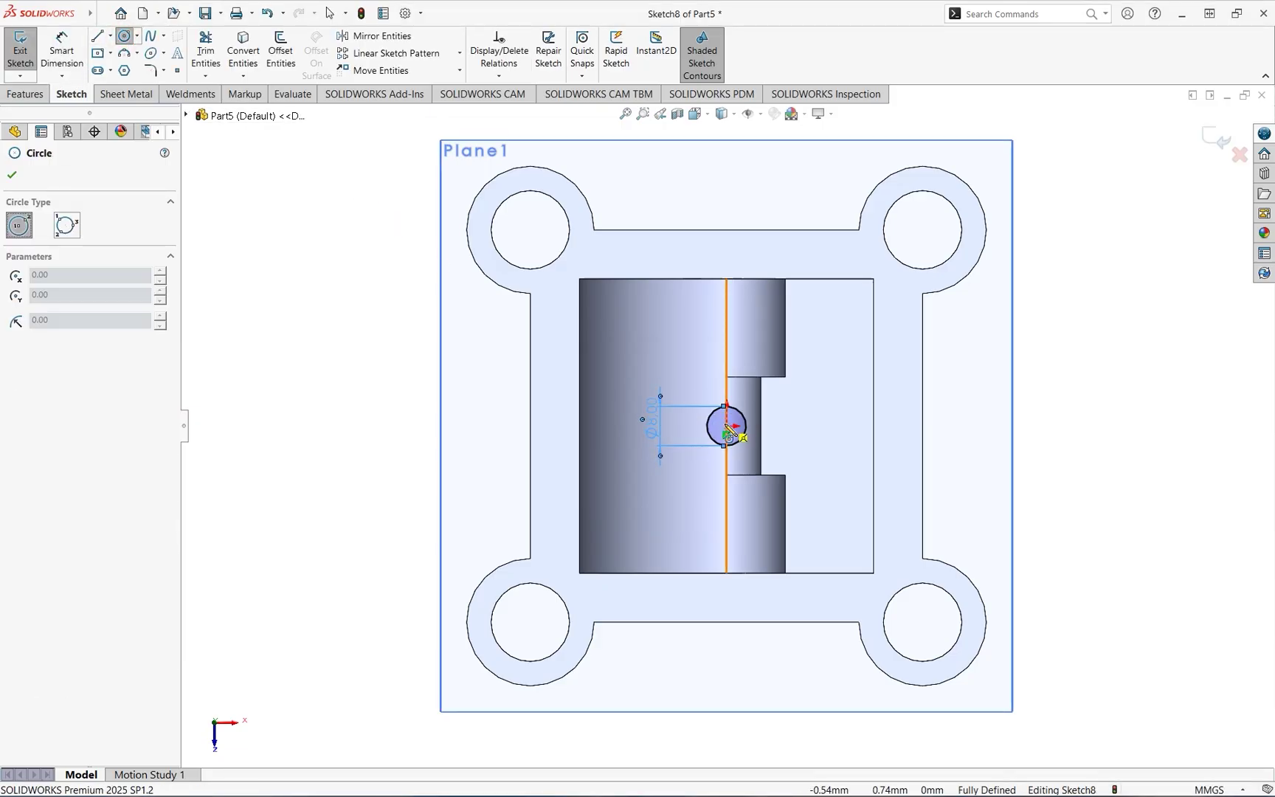
click(727, 426)
click(738, 389)
click(81, 54)
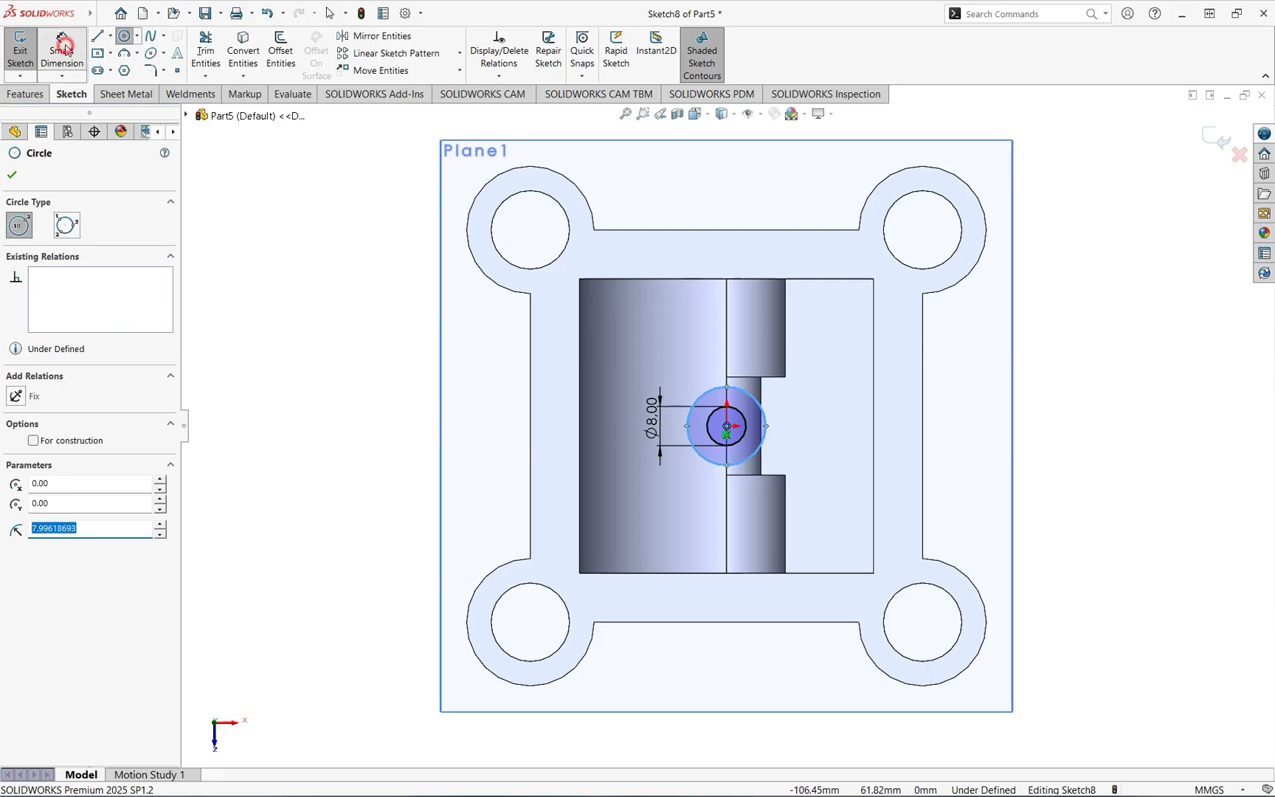
click(701, 396)
click(619, 429)
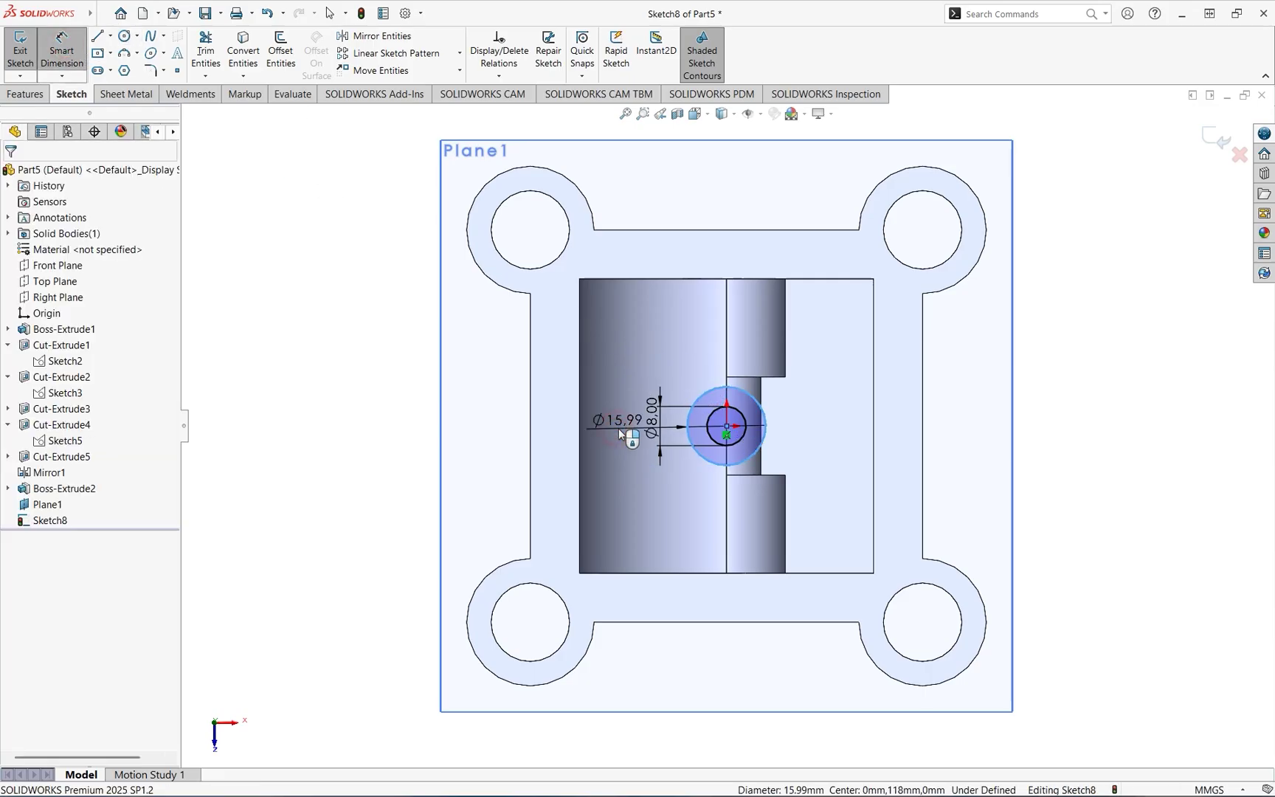
text(16)
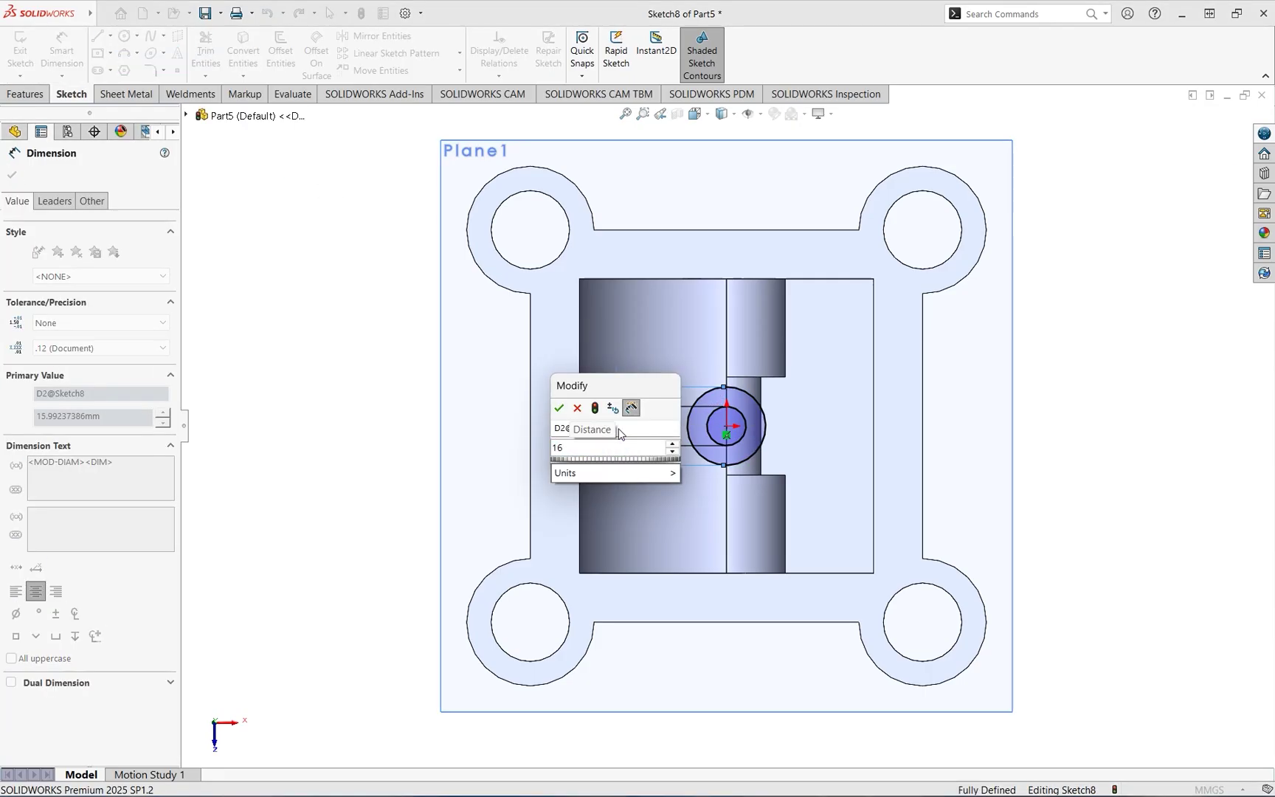
key(Return)
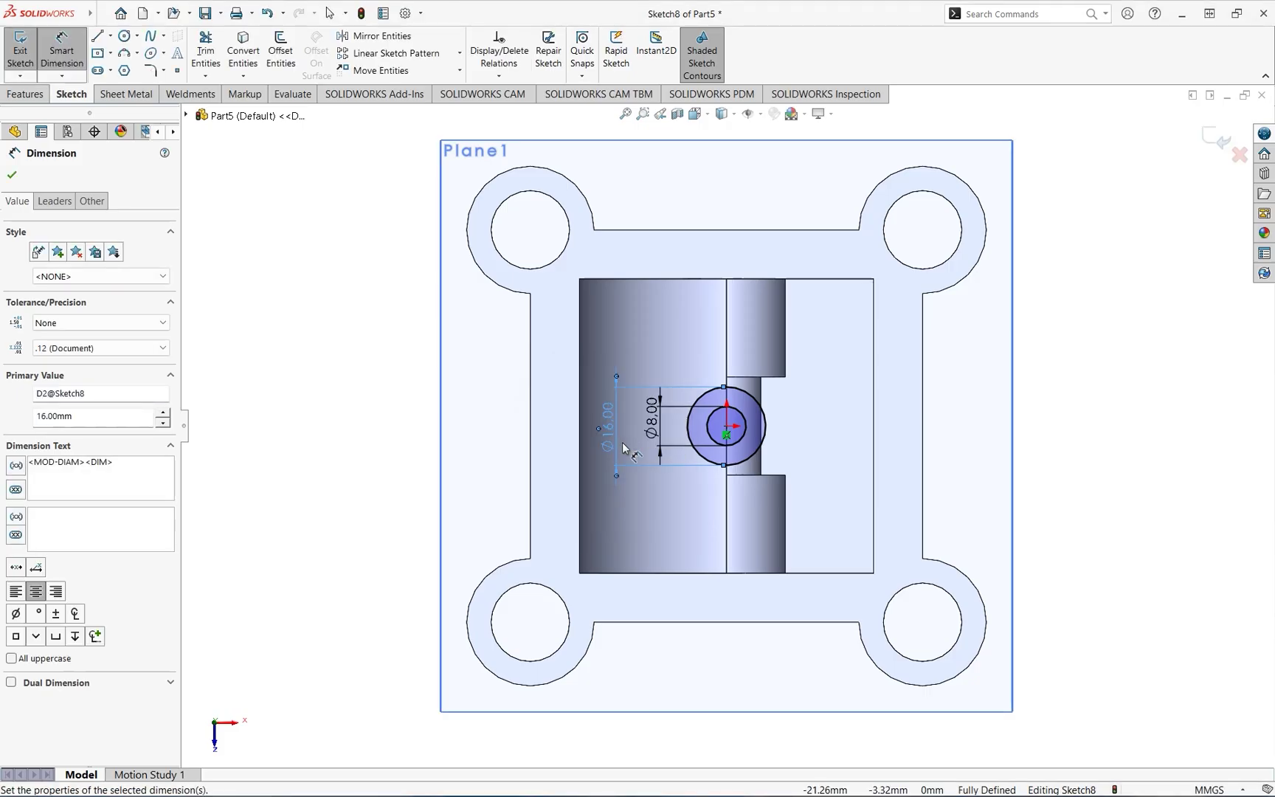
click(98, 35)
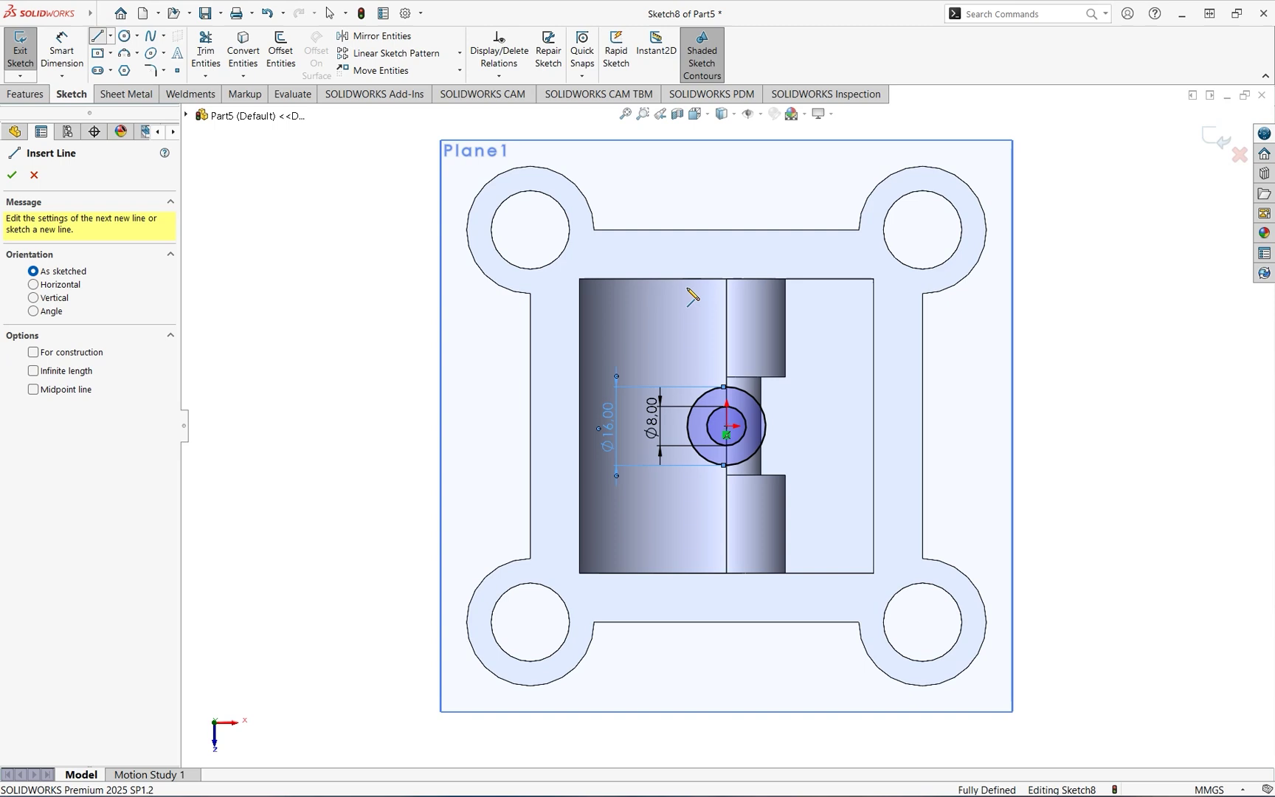
- Draw a vertical line through both circles from top to bottom
click(727, 387)
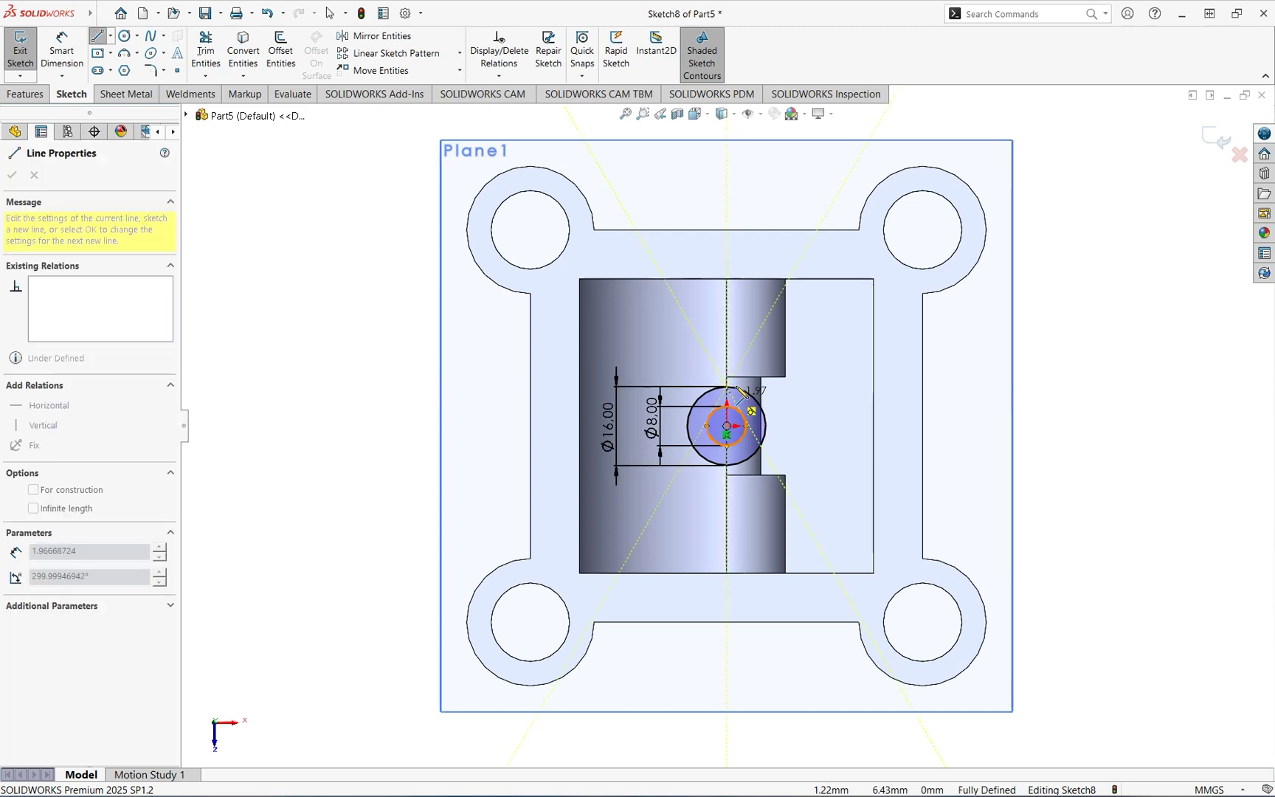
scroll(738, 396, down, 5)
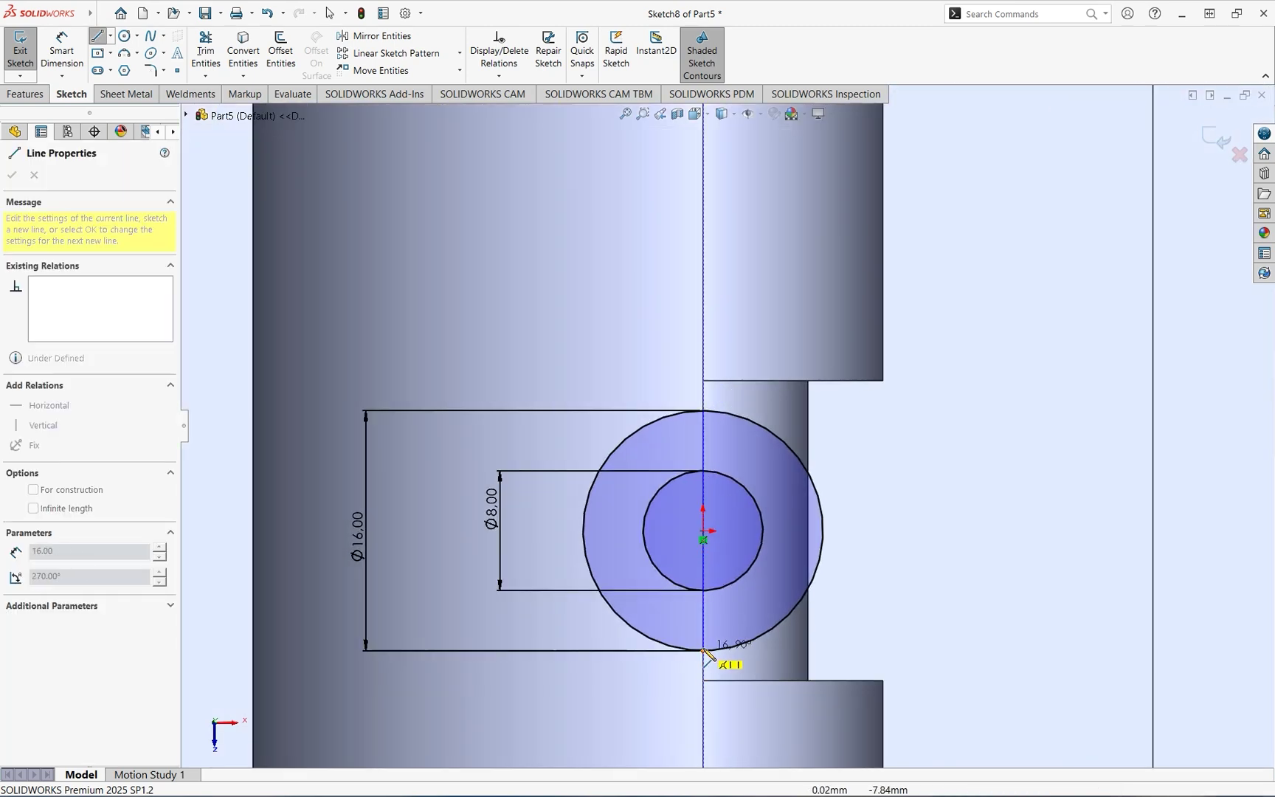
click(704, 651)
right_click(819, 376)
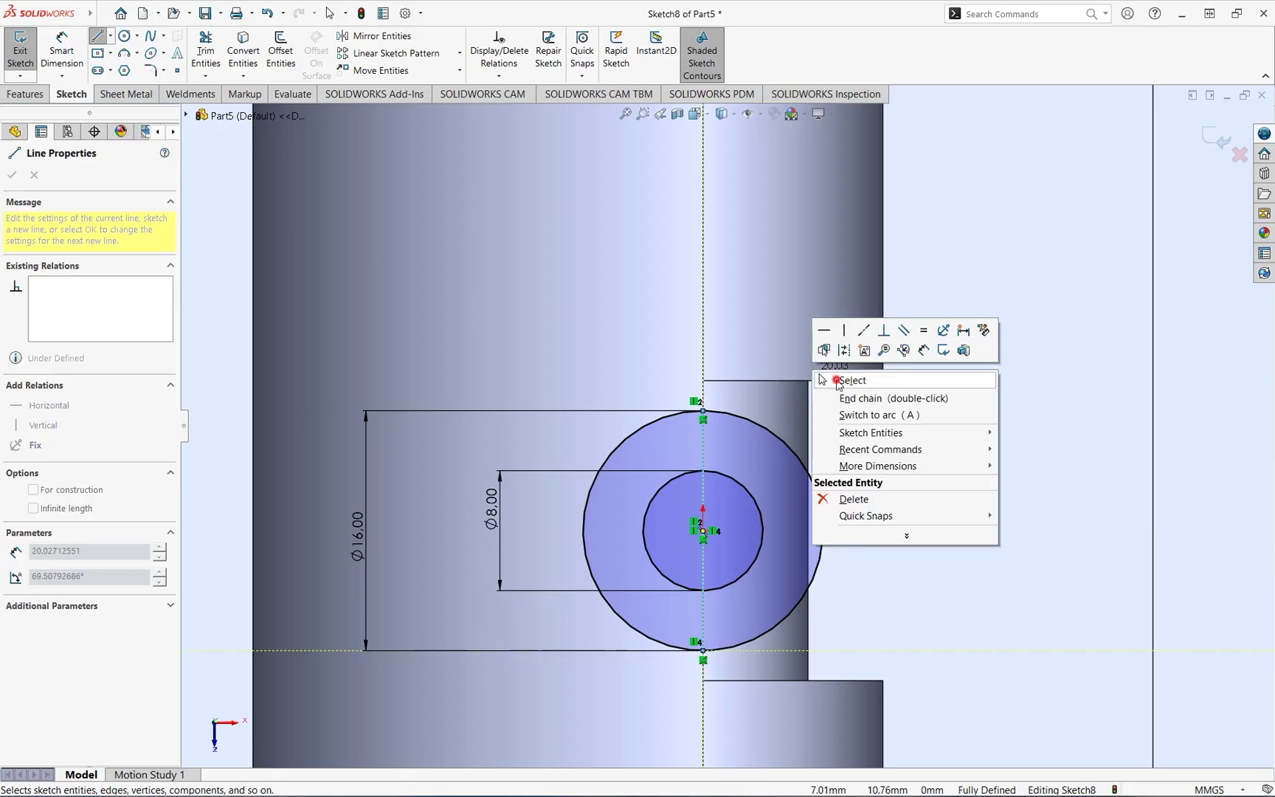
click(852, 380)
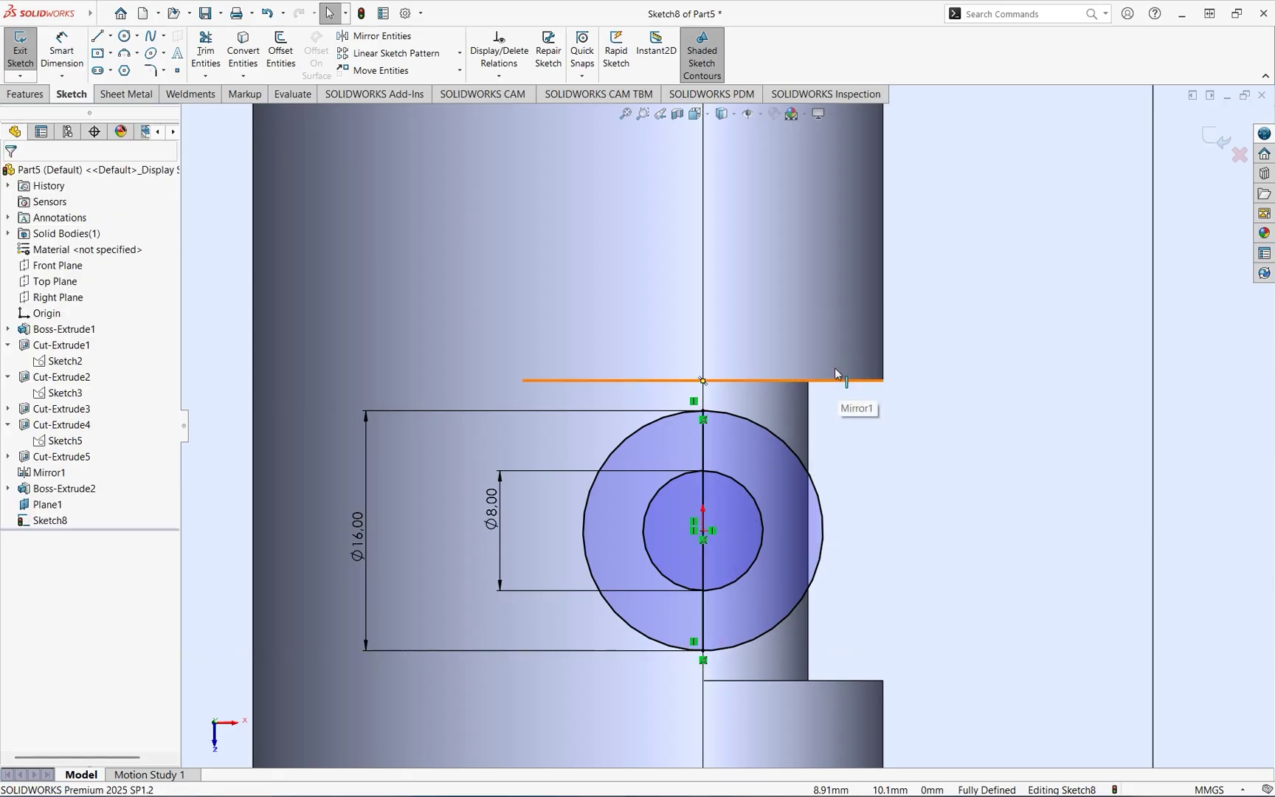
- Trim away the right halves of both circles, leaving a half-ring profile
click(206, 51)
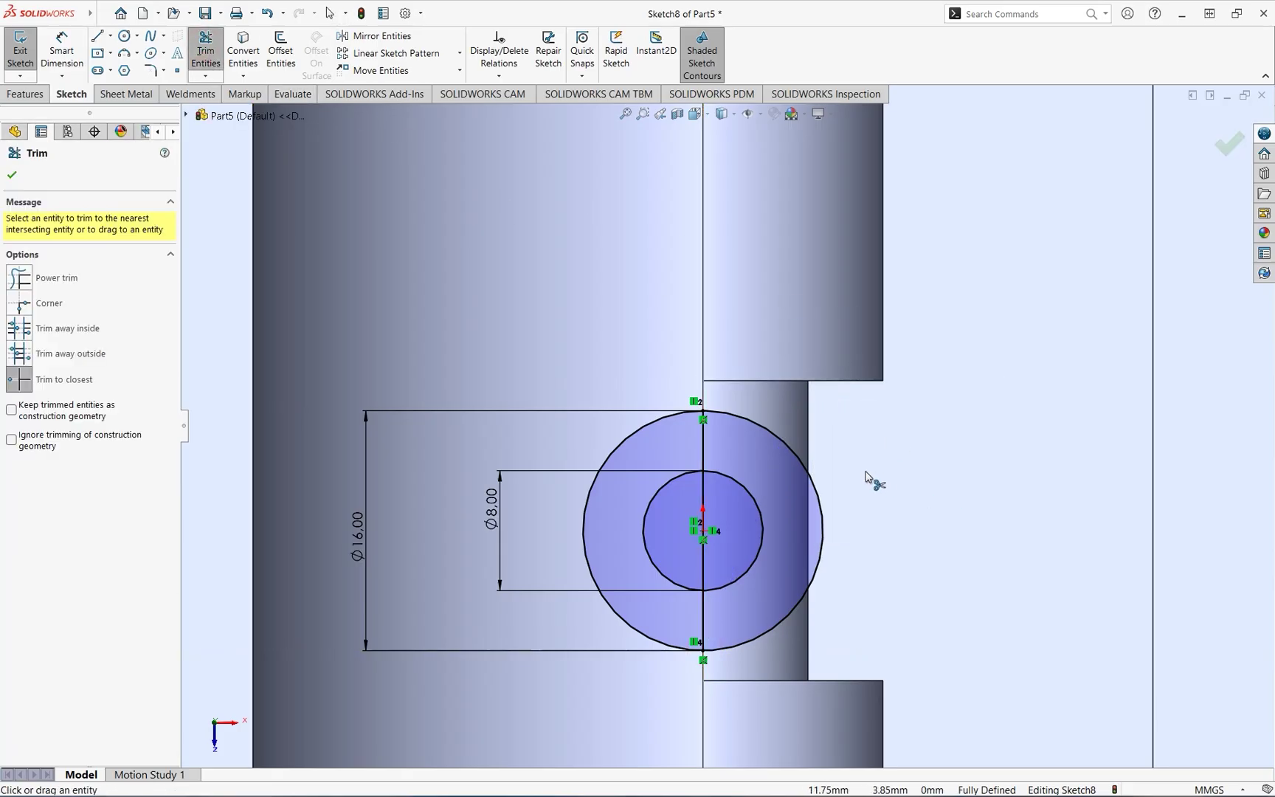
click(779, 441)
click(757, 507)
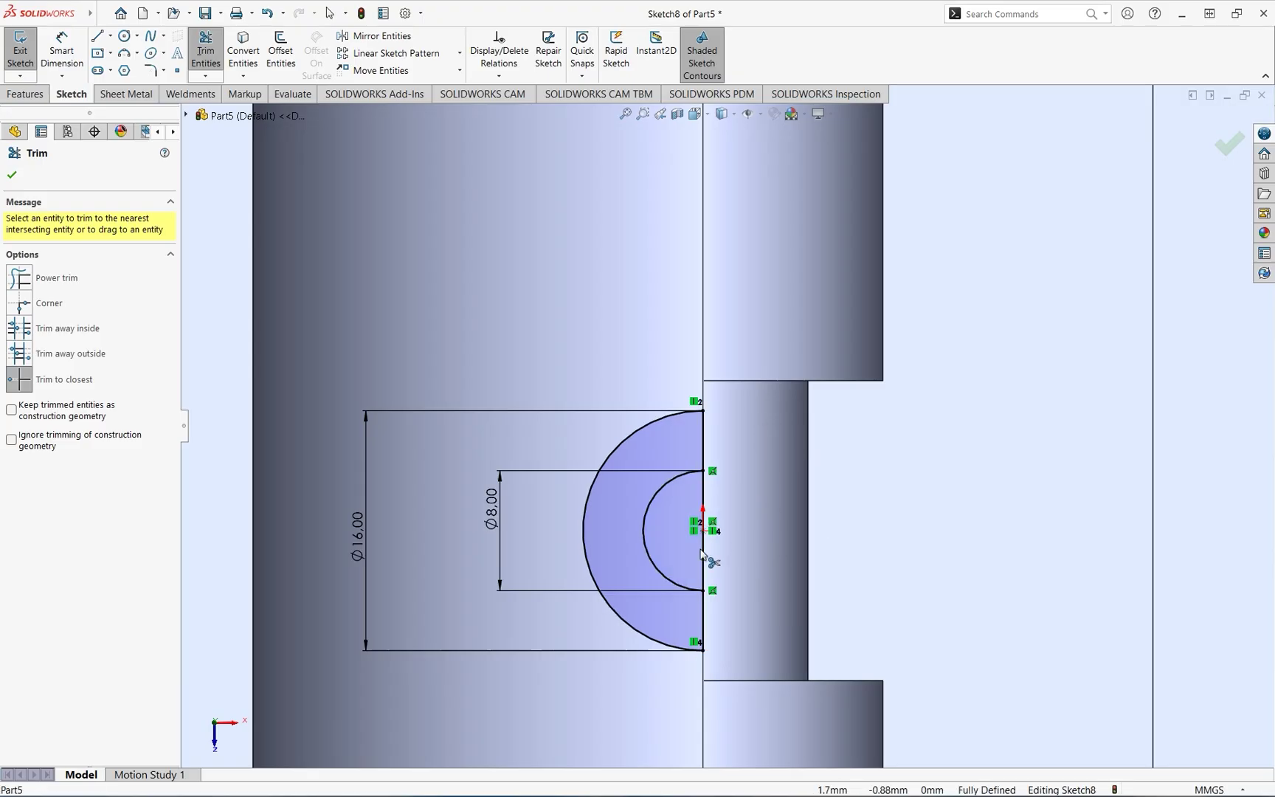
key(z)
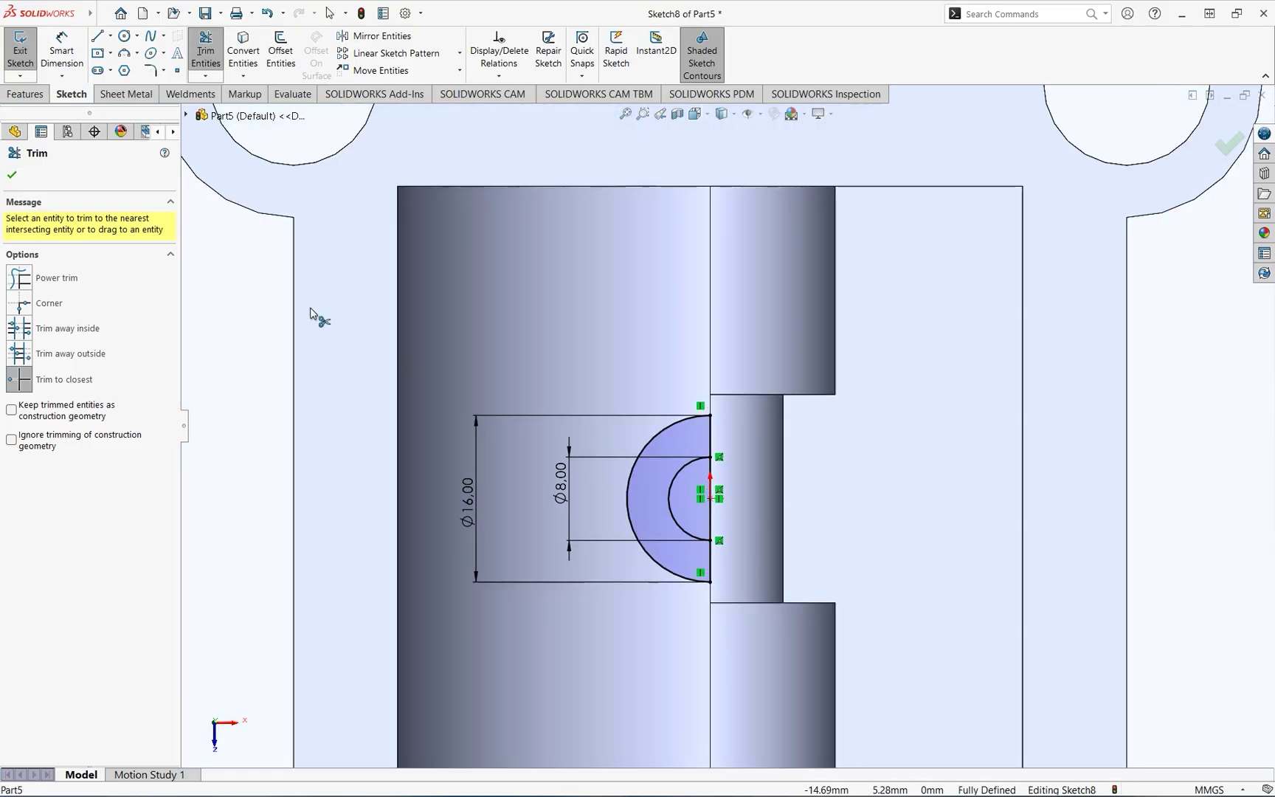
click(11, 177)
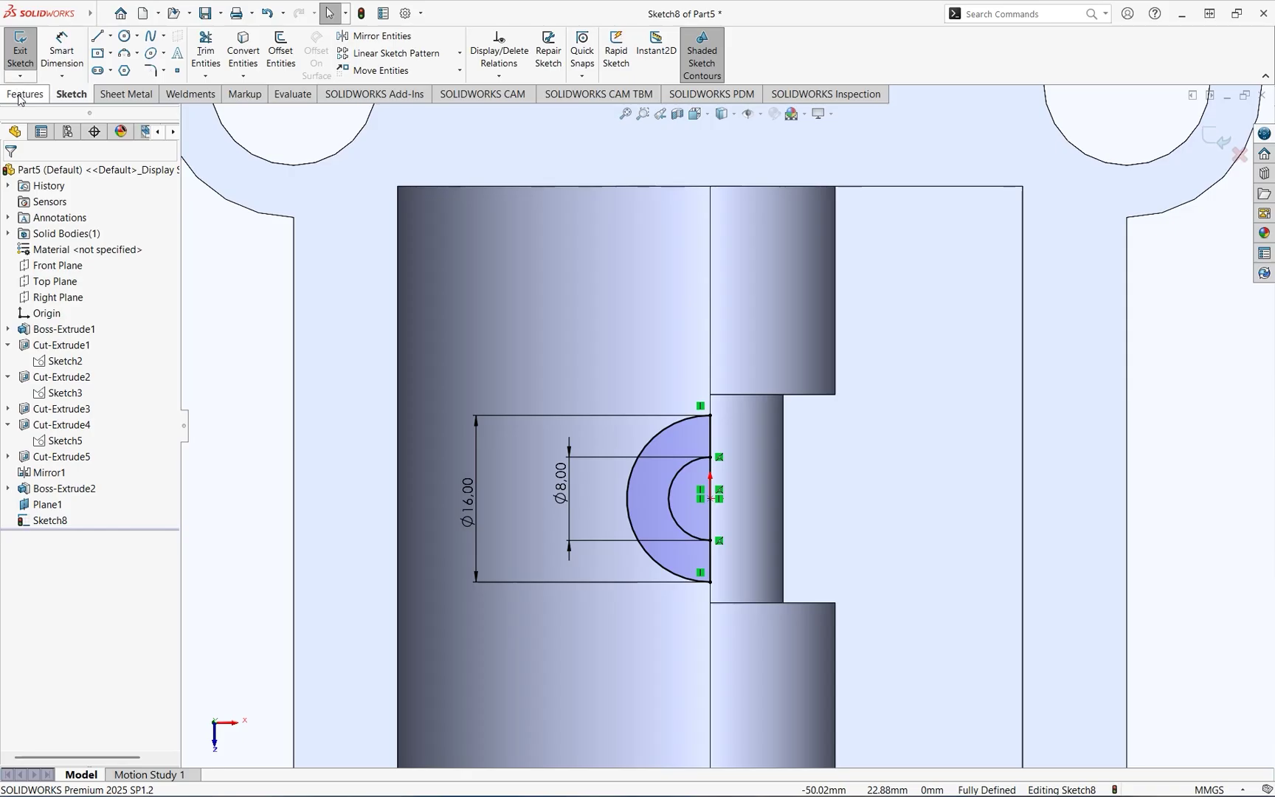
click(24, 94)
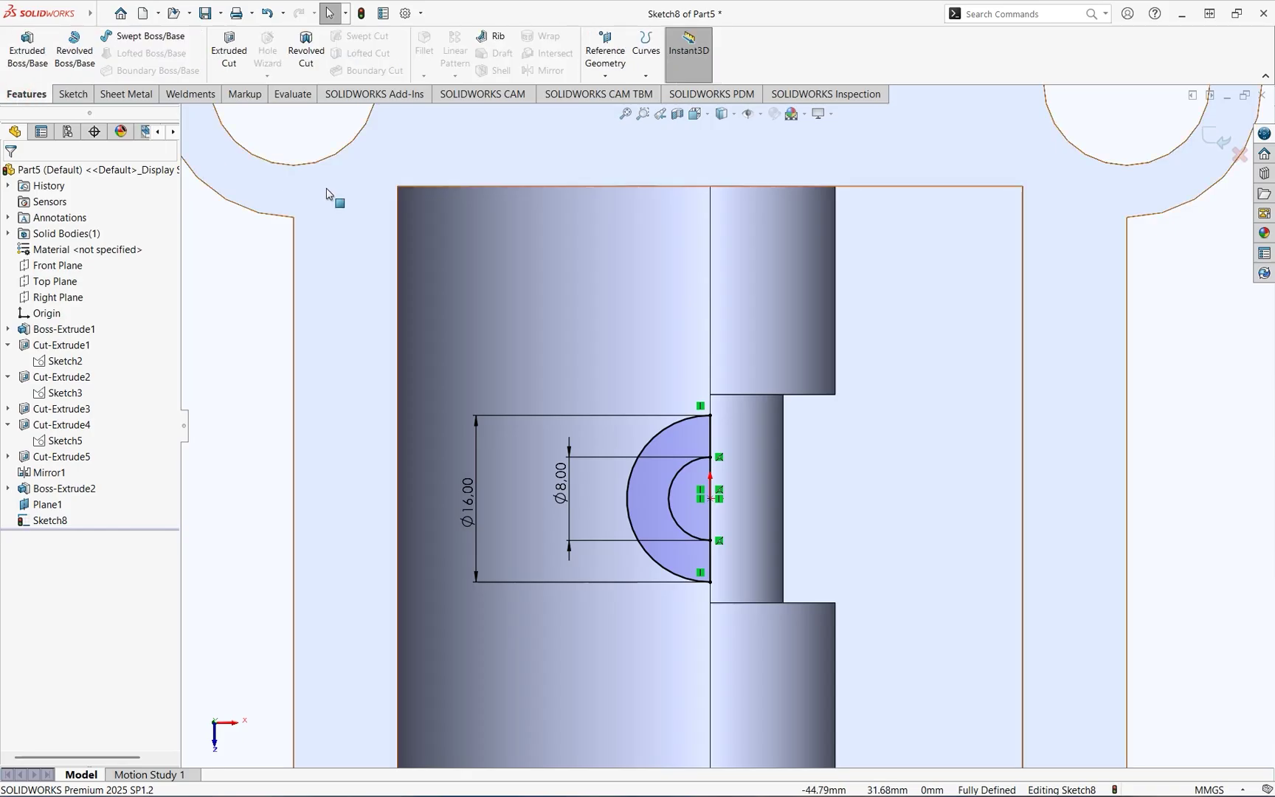
- Start a boss extrusion of the half-ring contour with the Up To Surface end condition
middle_drag(680, 529, 384, 336)
click(18, 50)
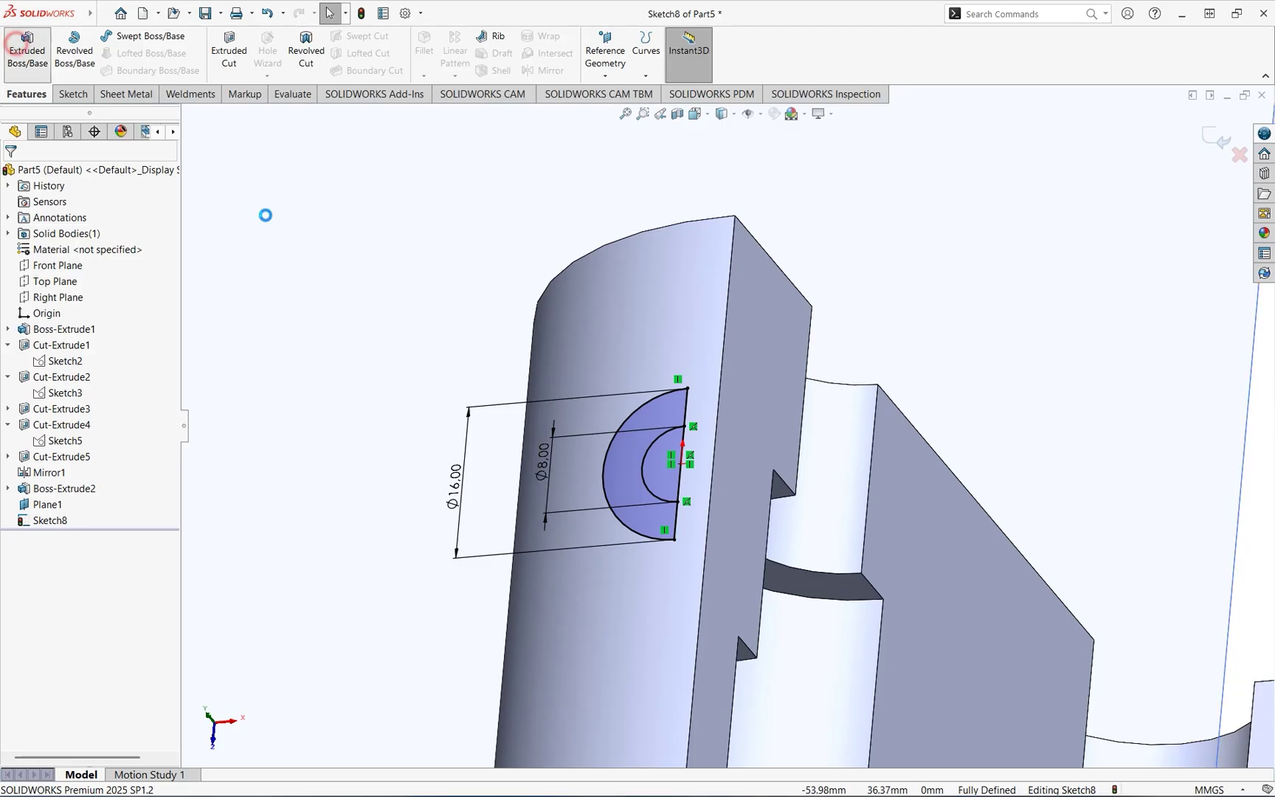
scroll(735, 245, up, 5)
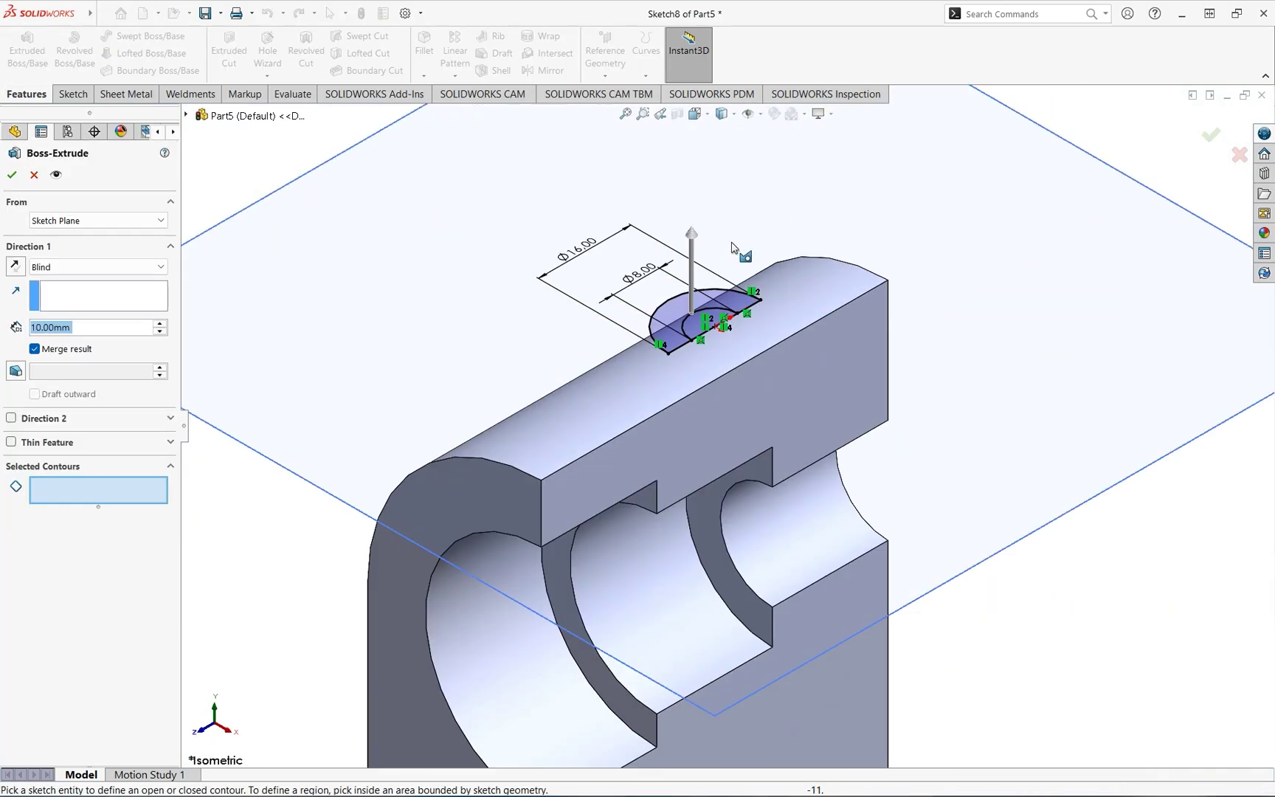
click(63, 267)
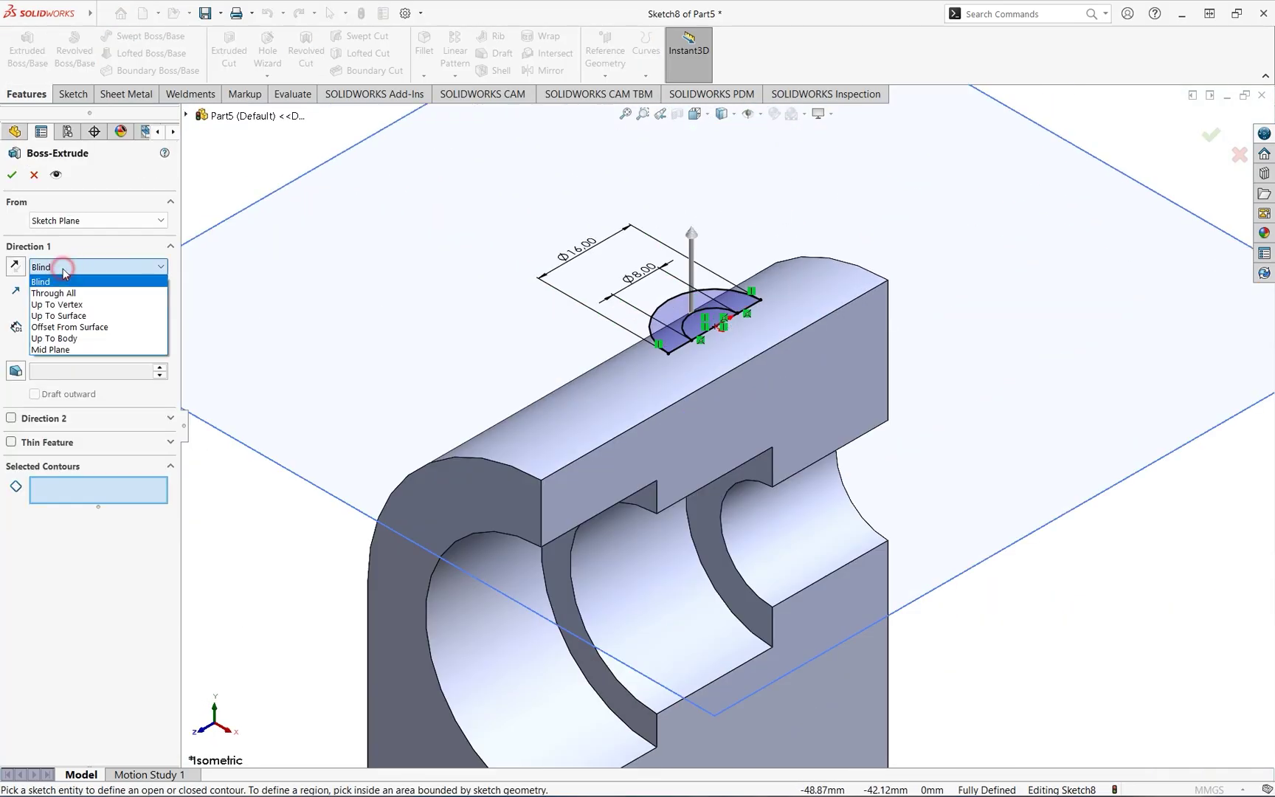
click(70, 318)
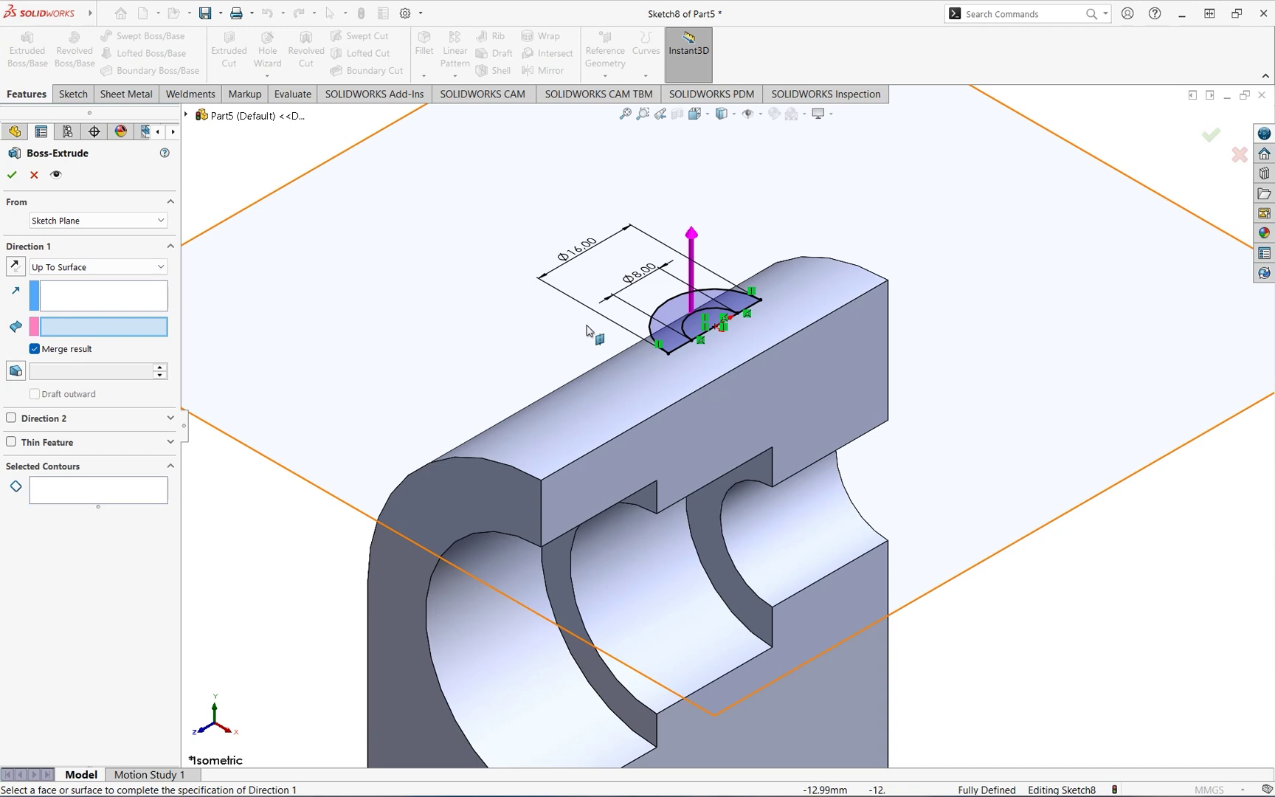
click(81, 490)
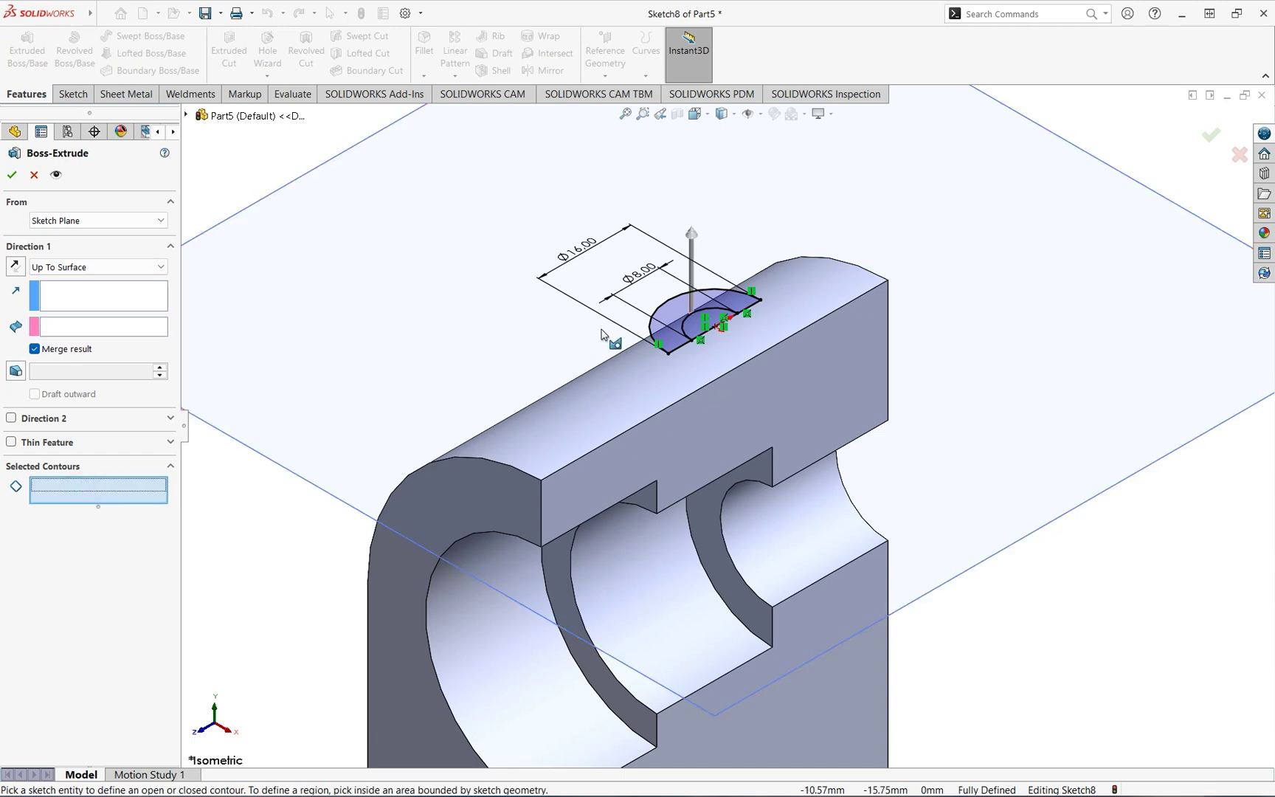
click(654, 322)
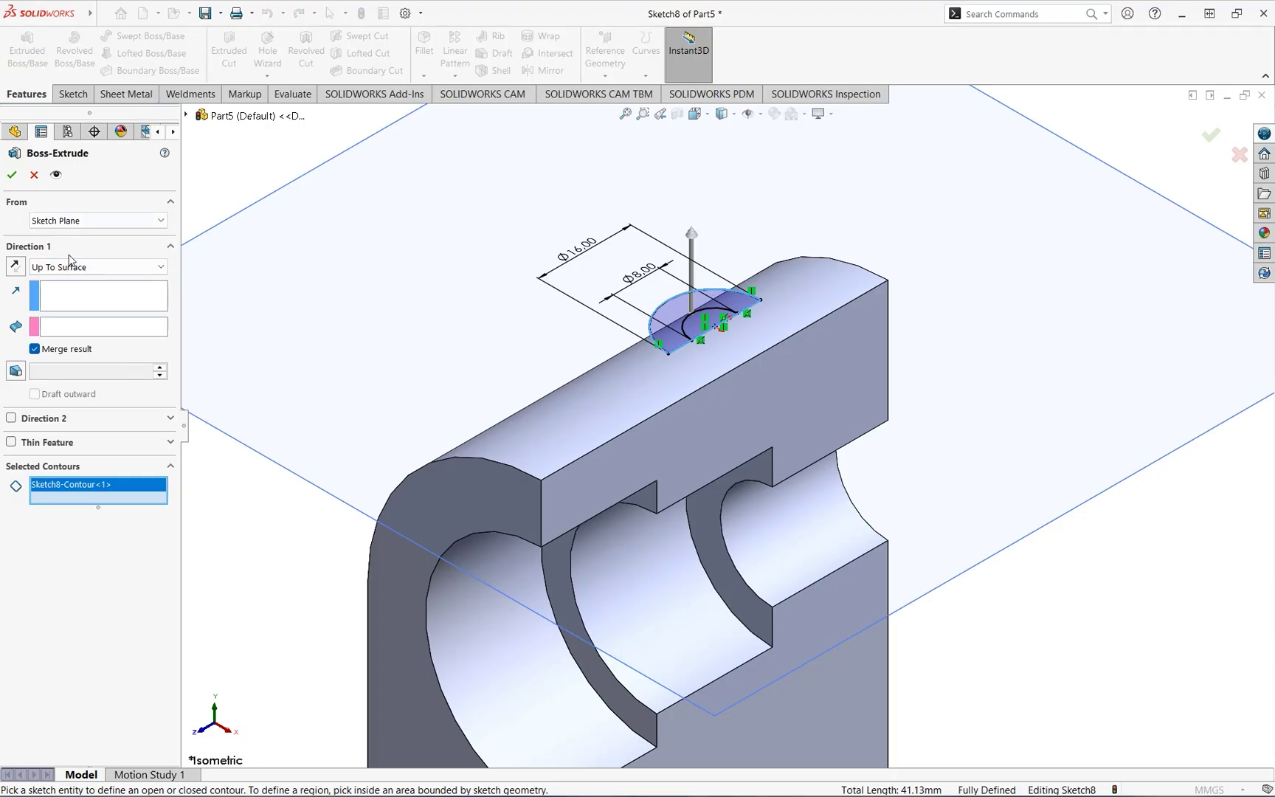
- Pick the part's top face as the end surface, then cancel the failed extrusion
click(78, 299)
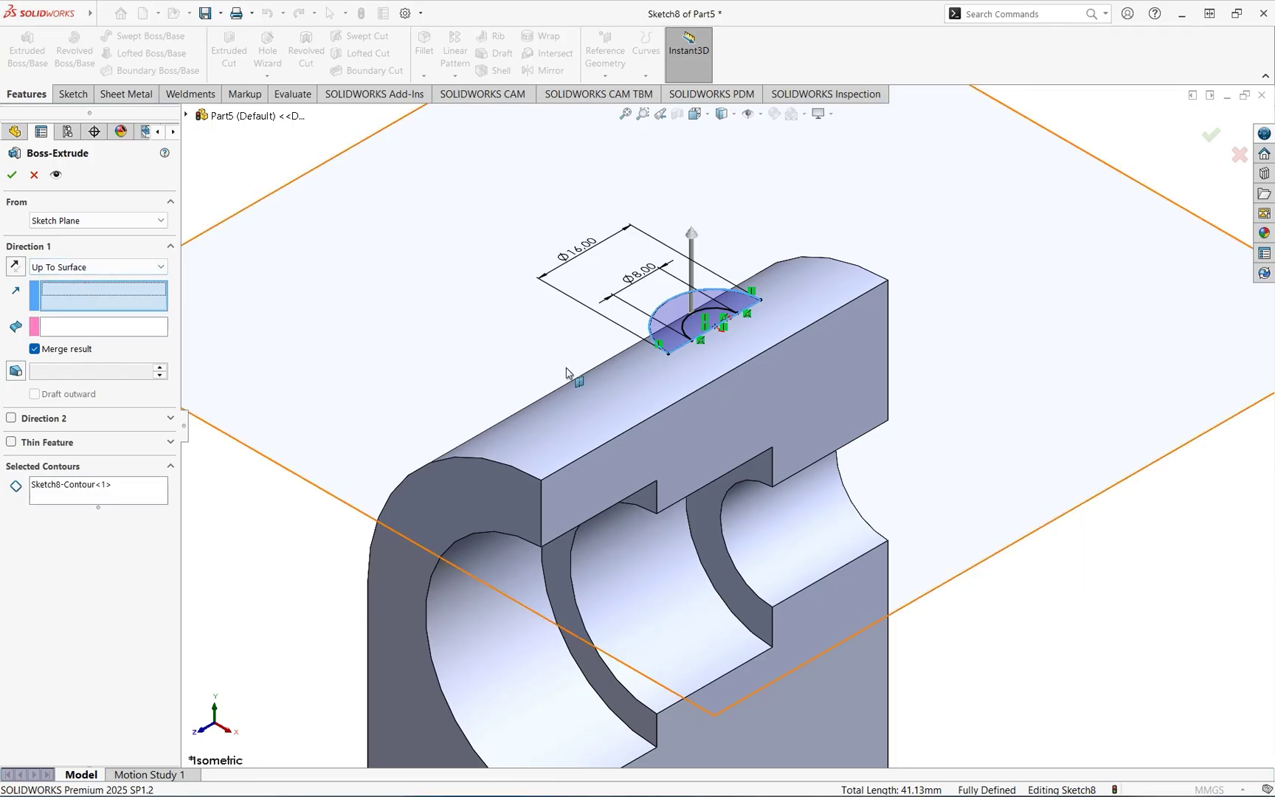
click(663, 400)
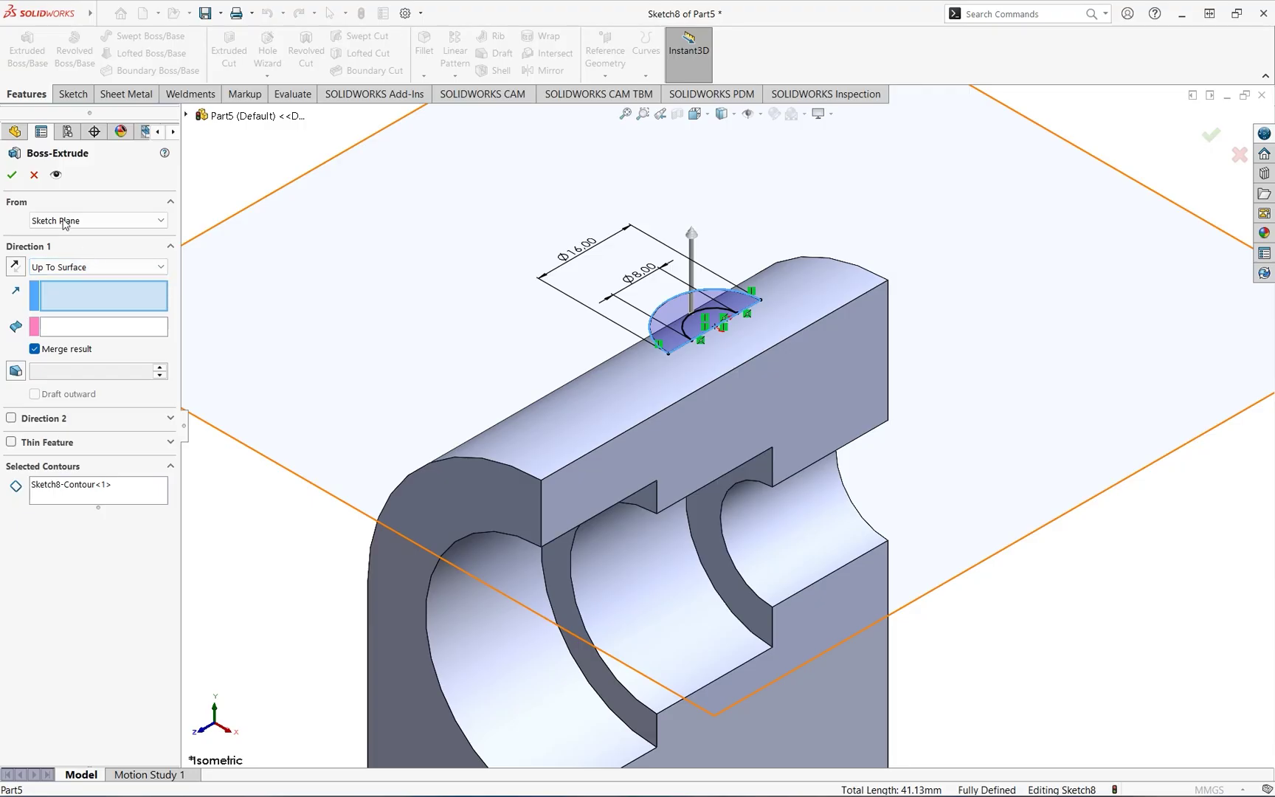
click(34, 175)
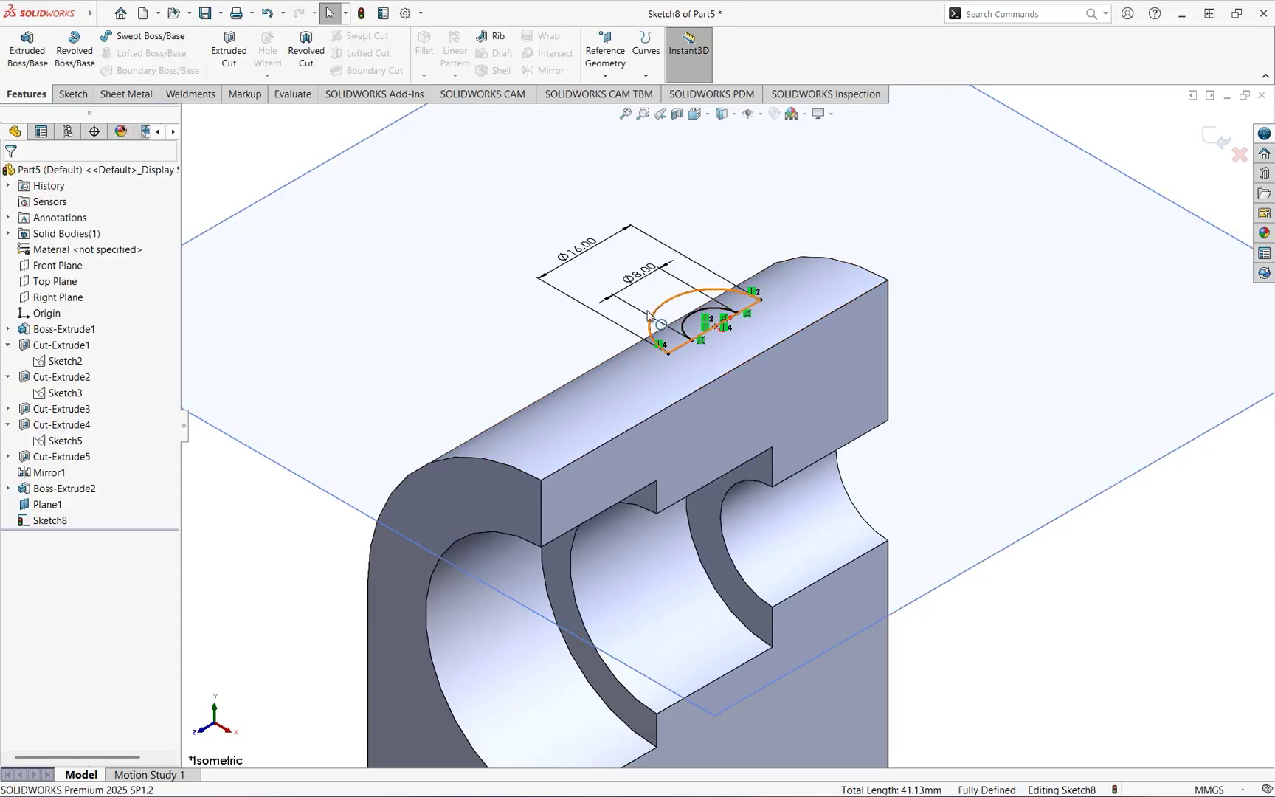
click(73, 94)
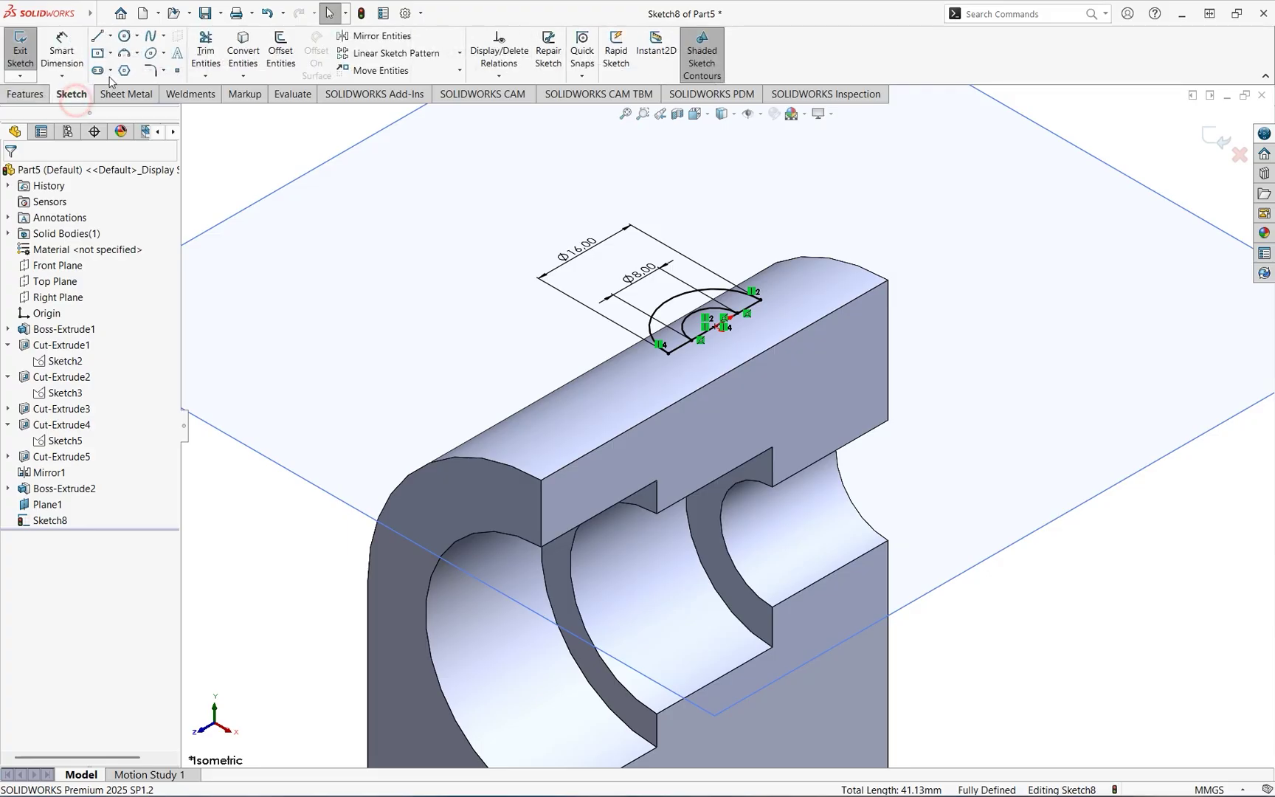
click(206, 52)
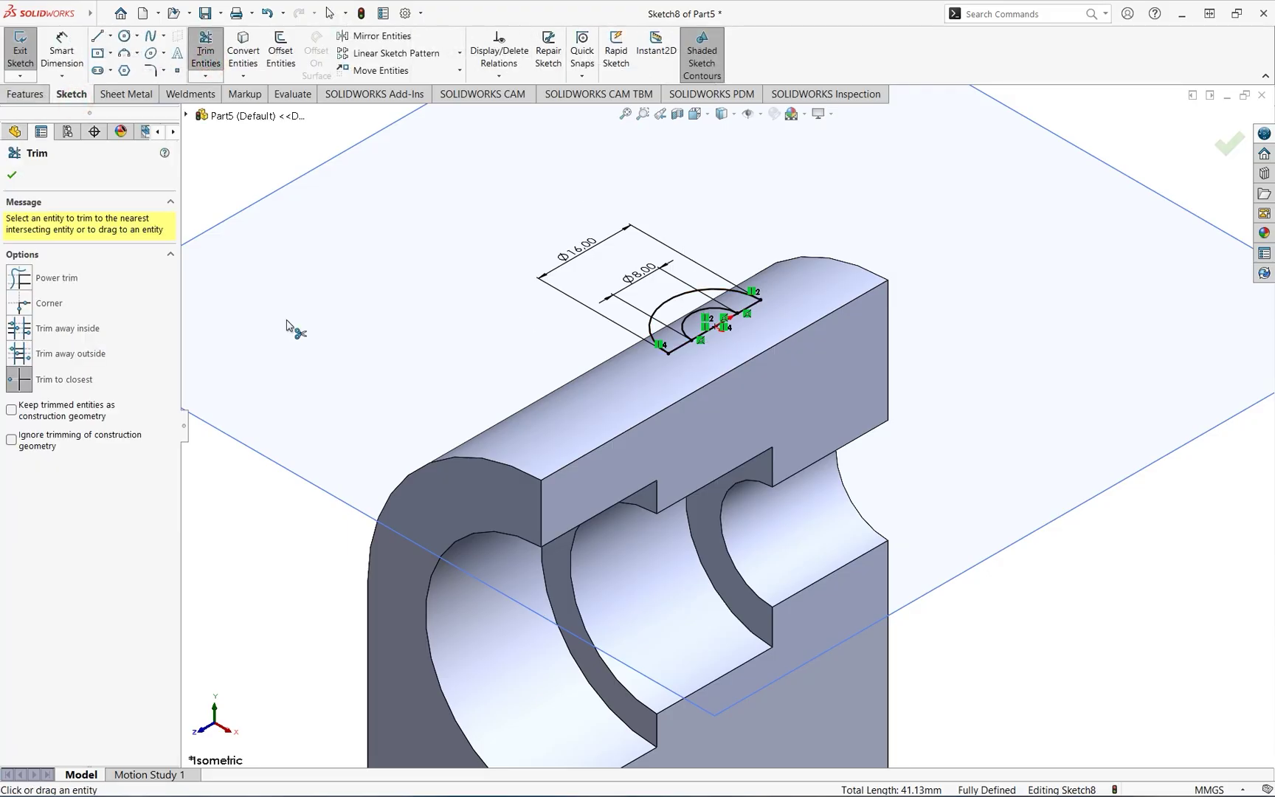
- Trim the middle line segment so the half-ring becomes a closed profile
scroll(790, 353, down, 2)
scroll(790, 353, down, 3)
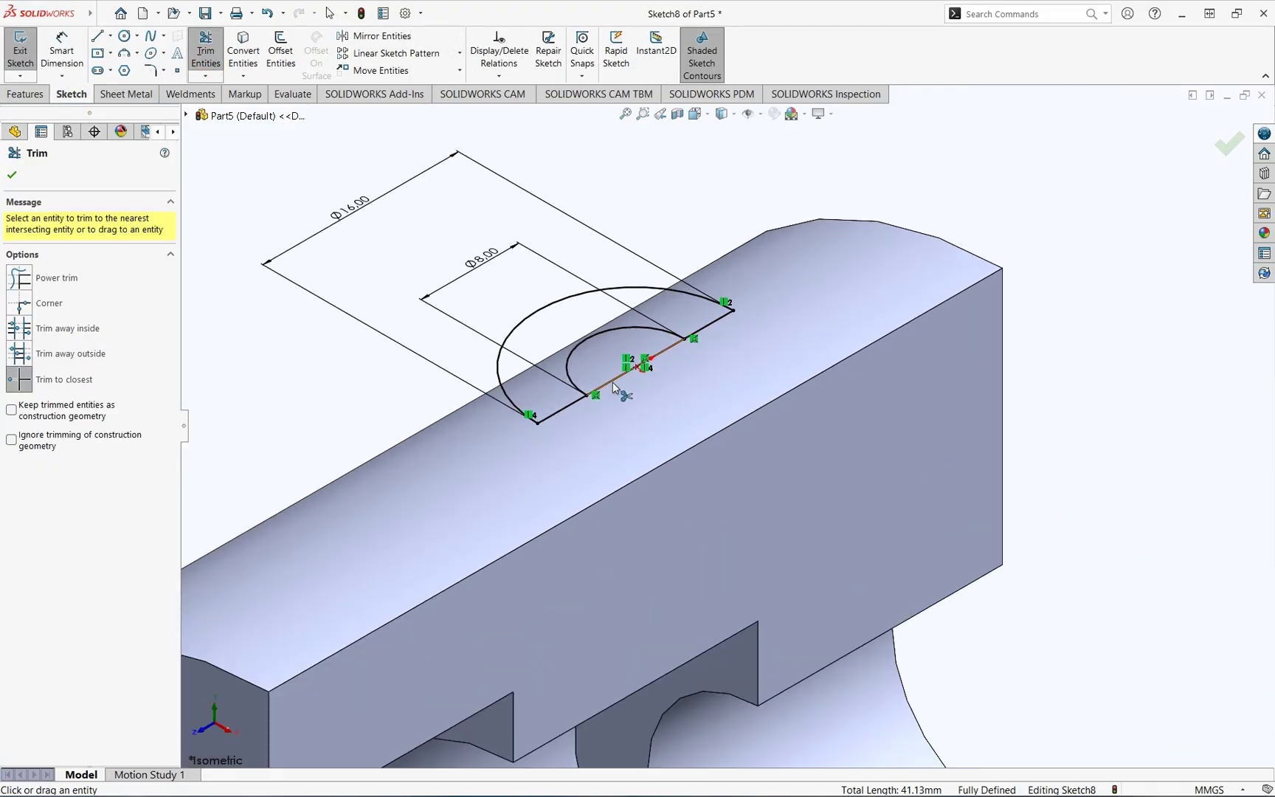
click(614, 384)
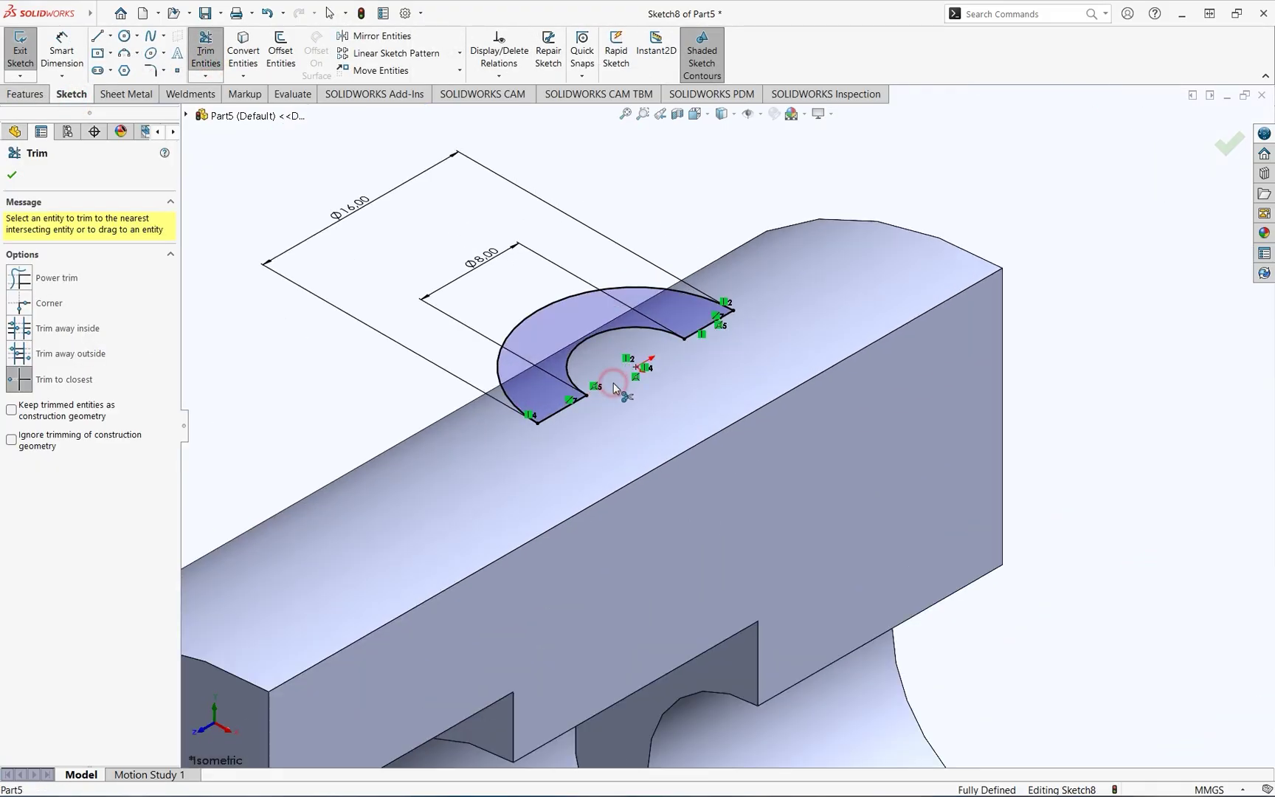
- Extrude the half-ring as a boss Up To Surface, ending at the bar's top face
click(25, 93)
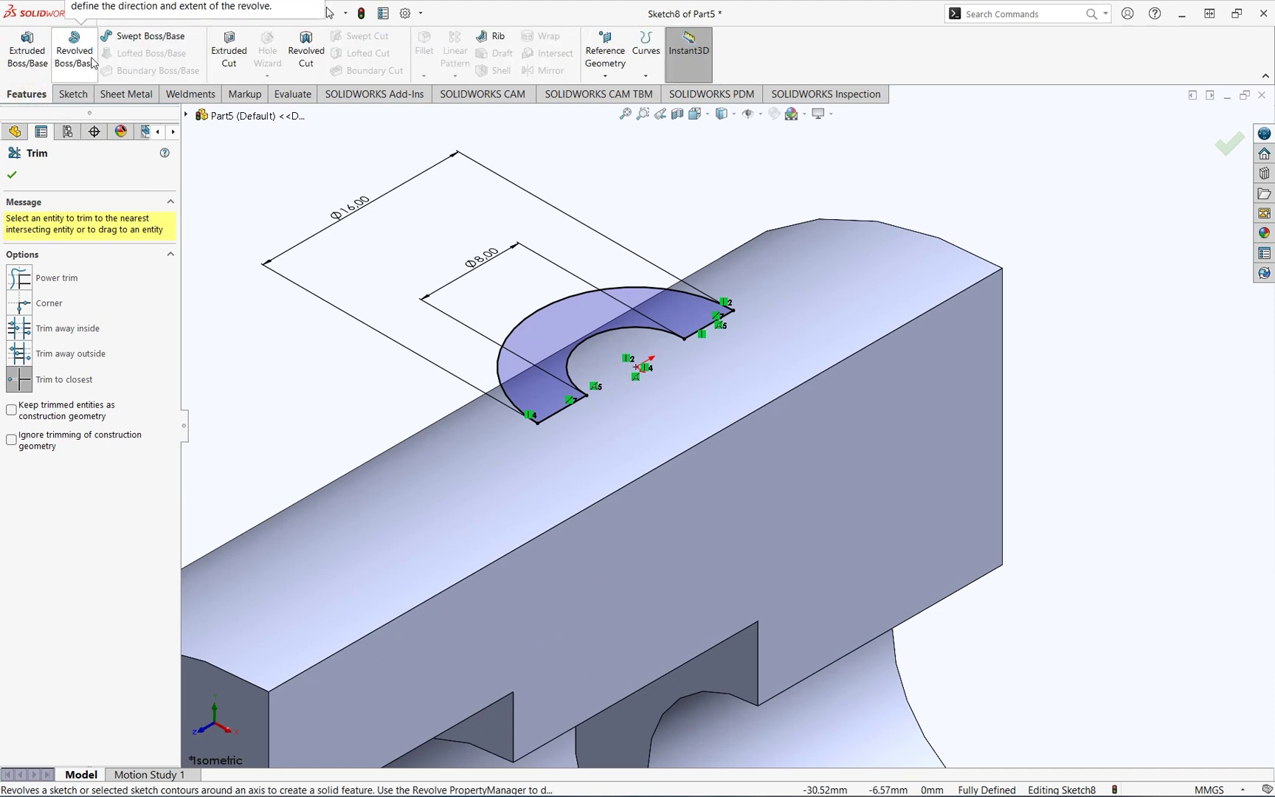
click(25, 53)
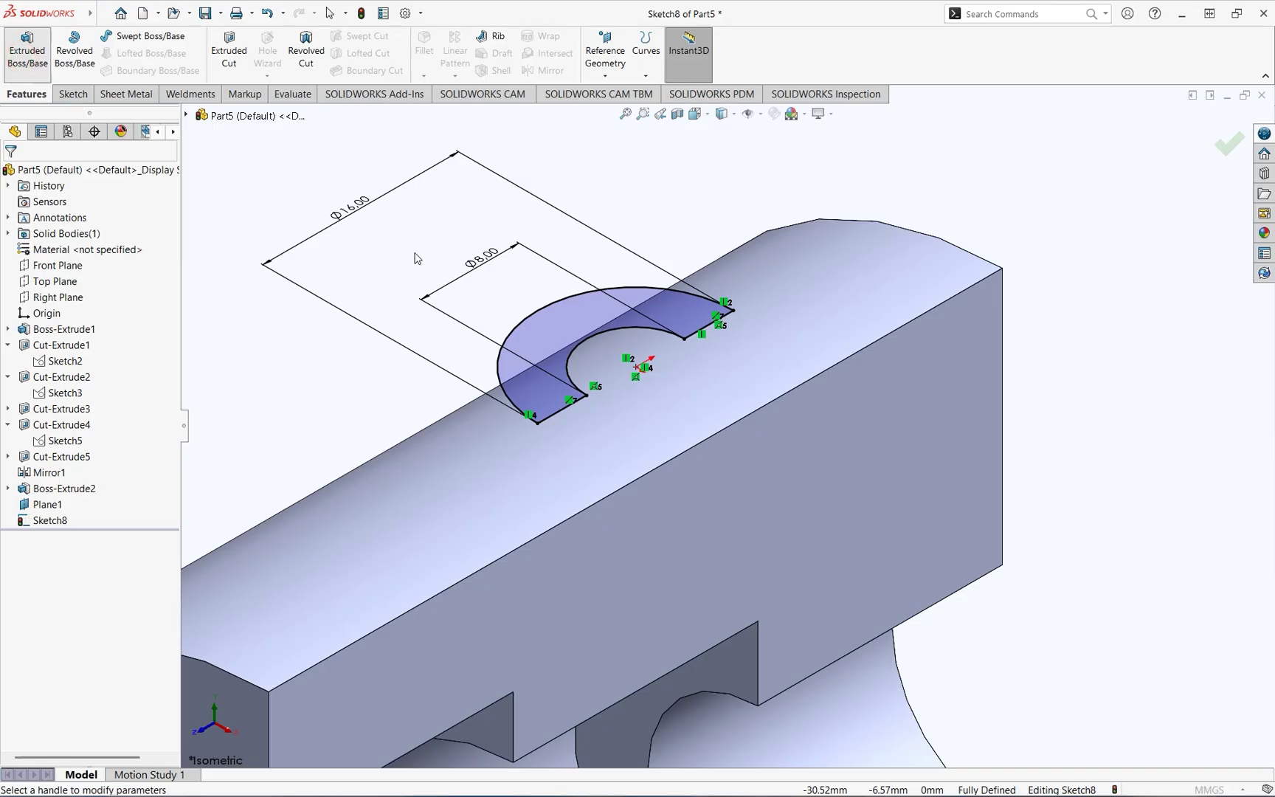
click(109, 267)
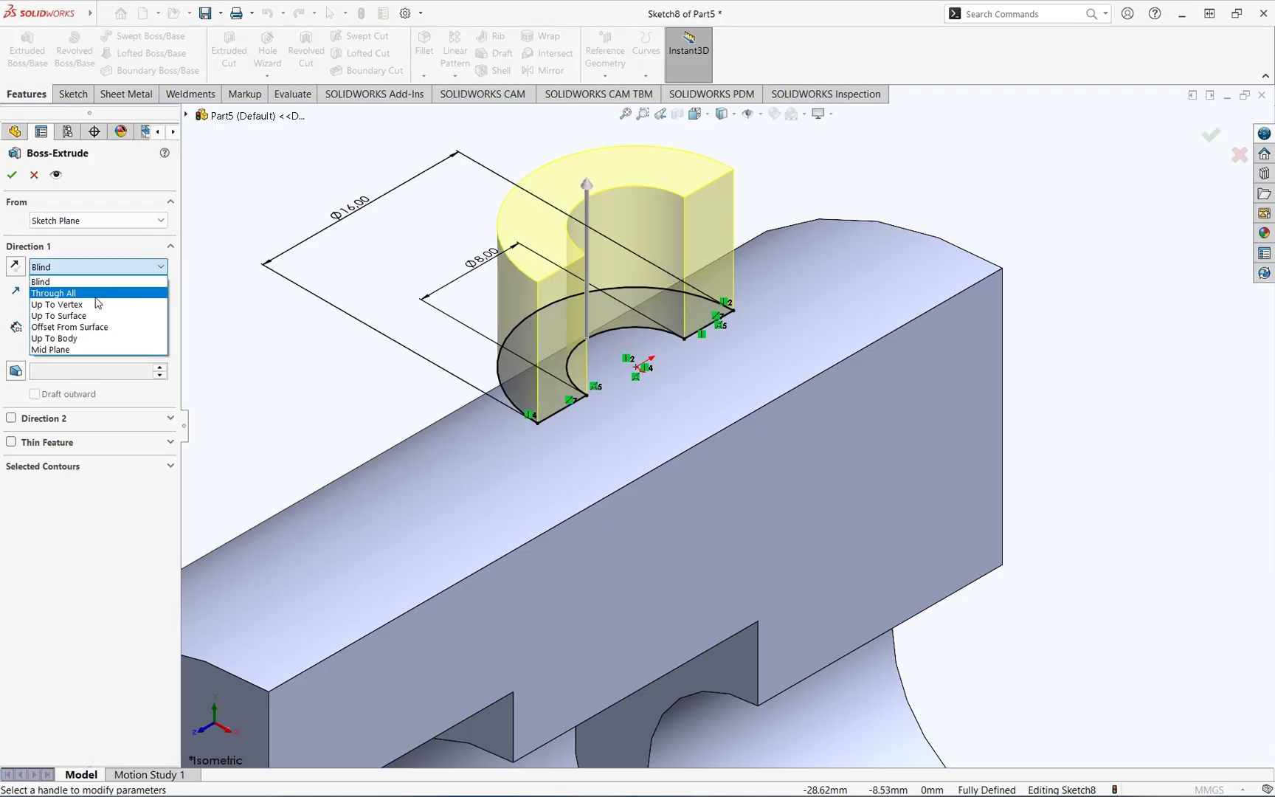
click(93, 315)
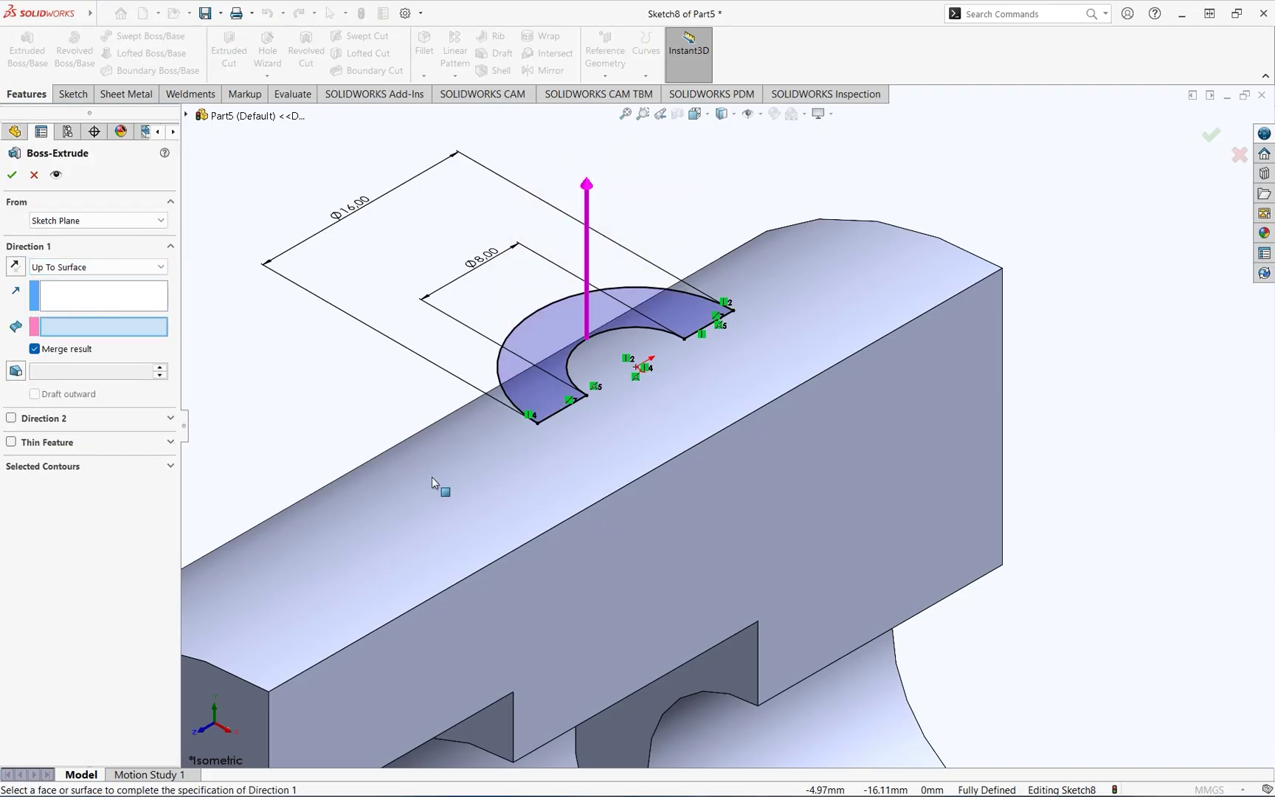
click(463, 496)
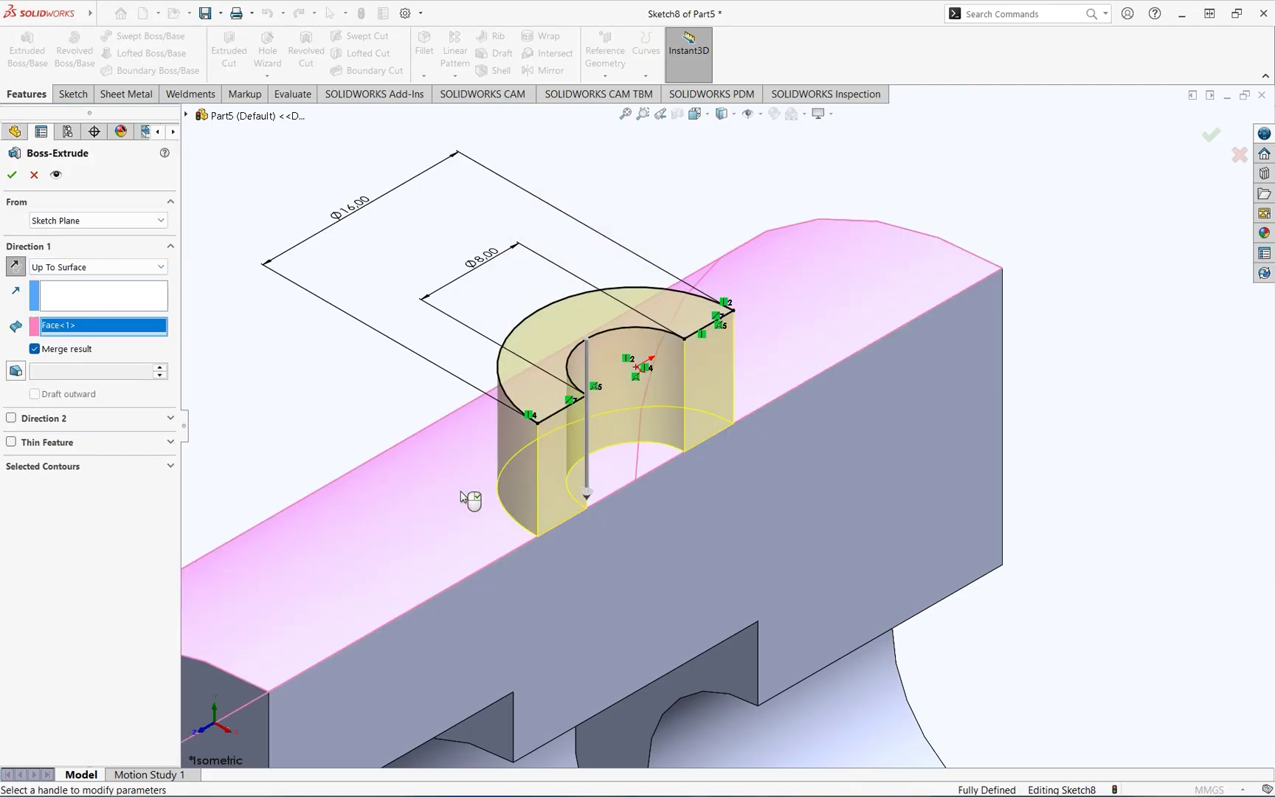
click(11, 177)
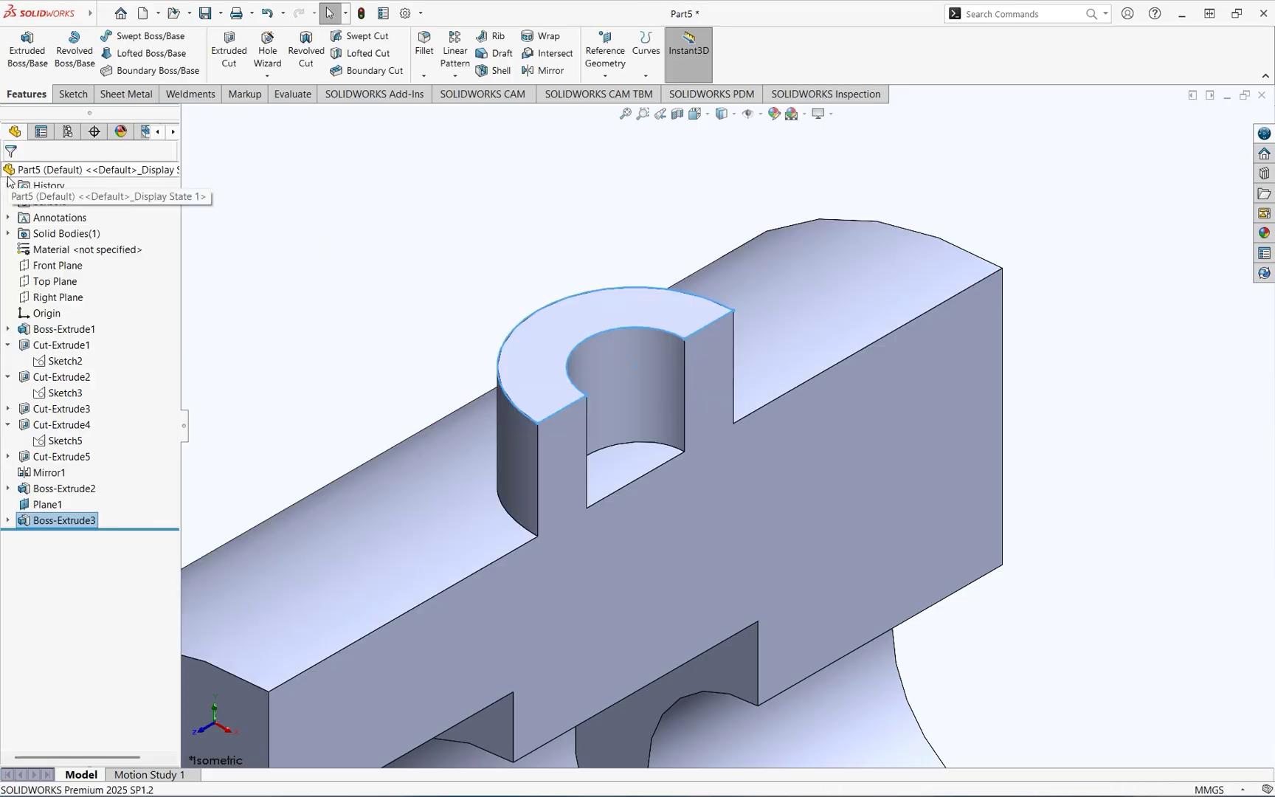
- Sketch a circle at the origin on the boss's top face matching the inner arc
click(465, 257)
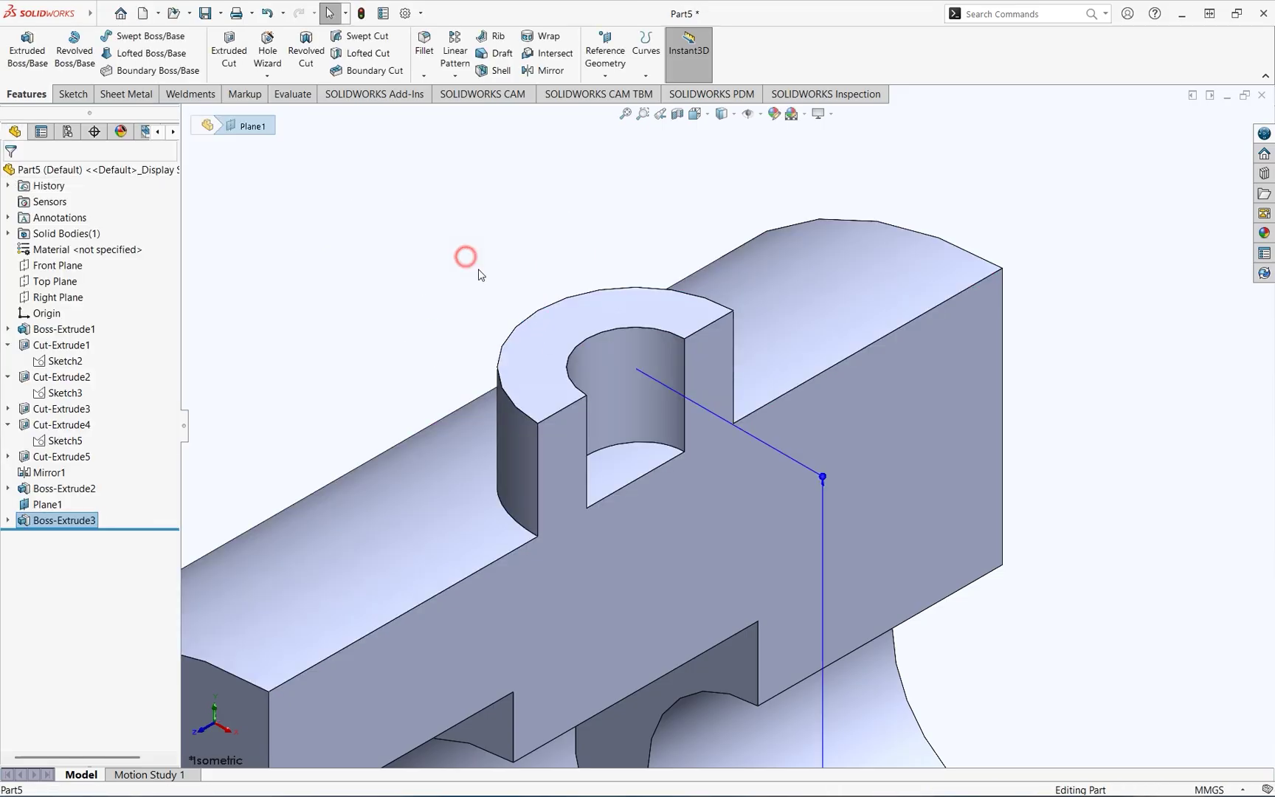
click(560, 356)
click(619, 315)
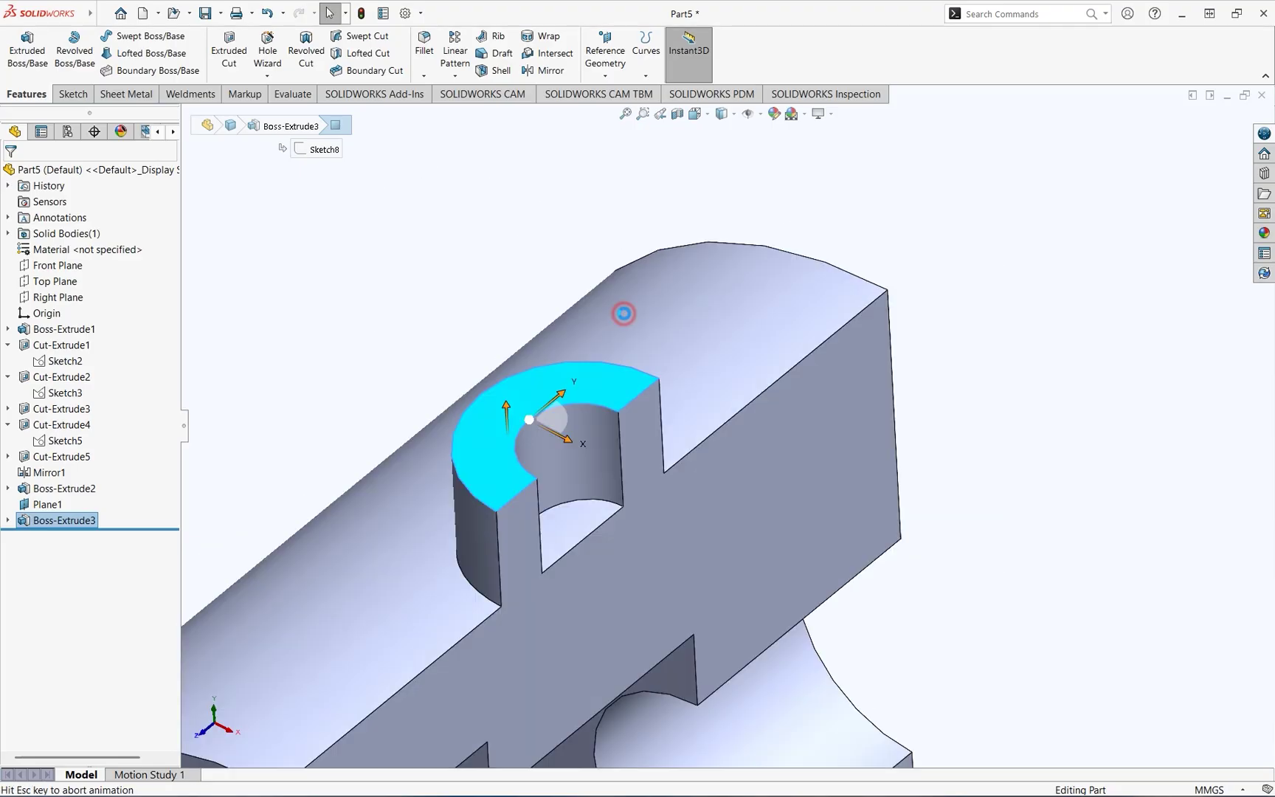
scroll(735, 434, down, 8)
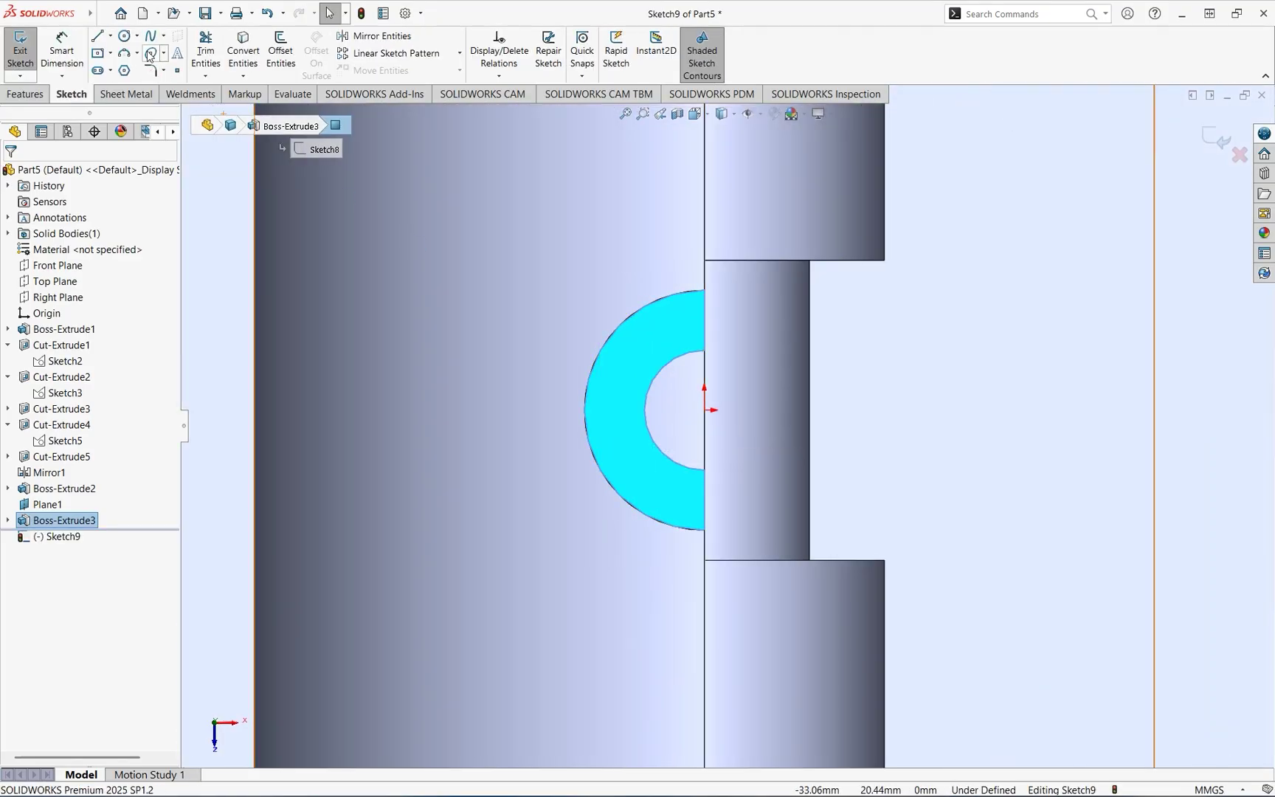
click(128, 39)
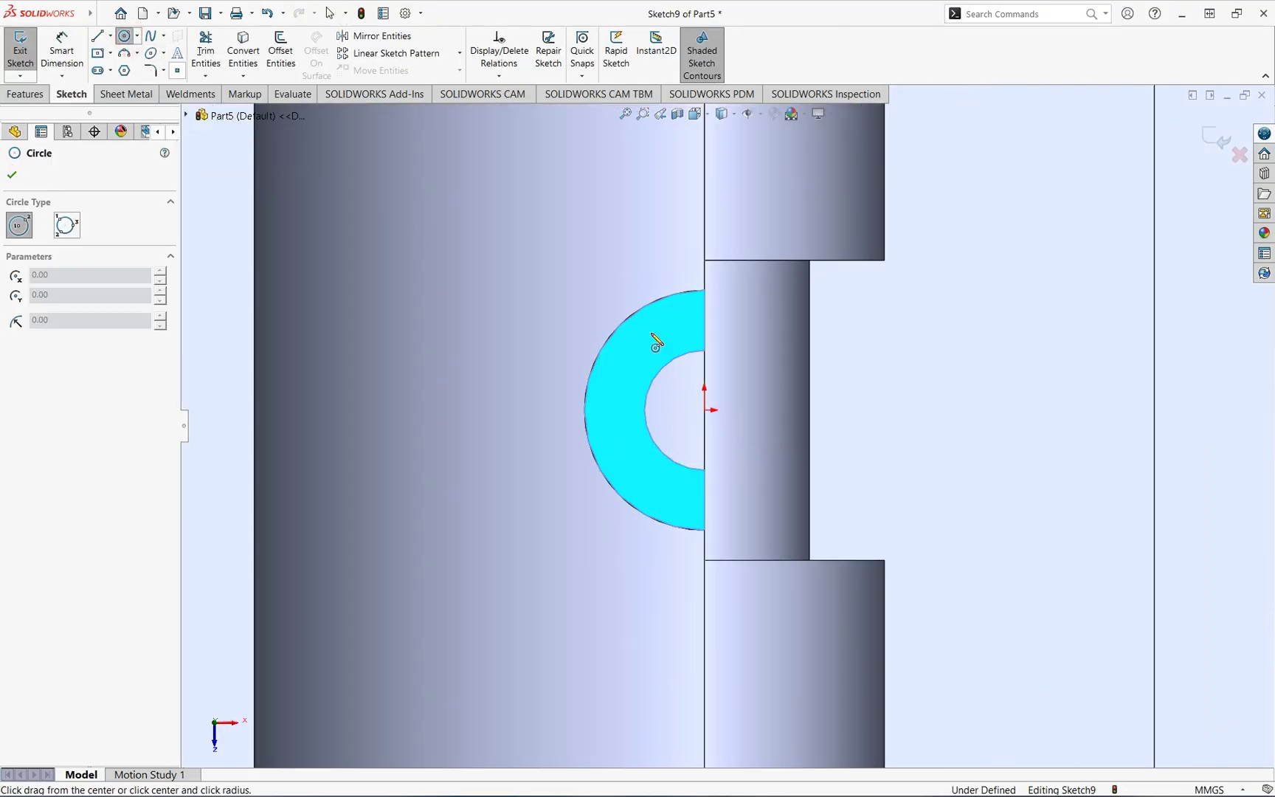
click(705, 409)
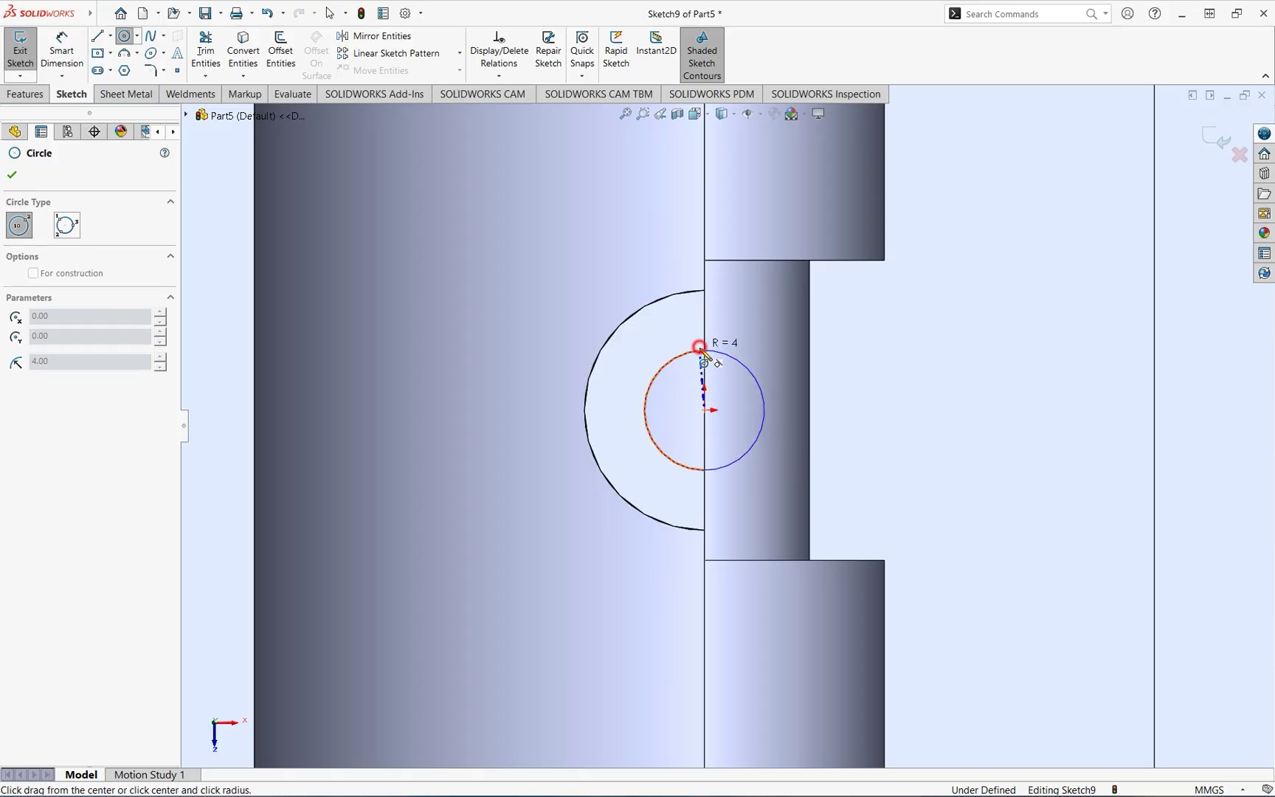
click(705, 351)
- Cut the circle 29 mm blind down through the boss to form the Ø8 pin hole
click(25, 94)
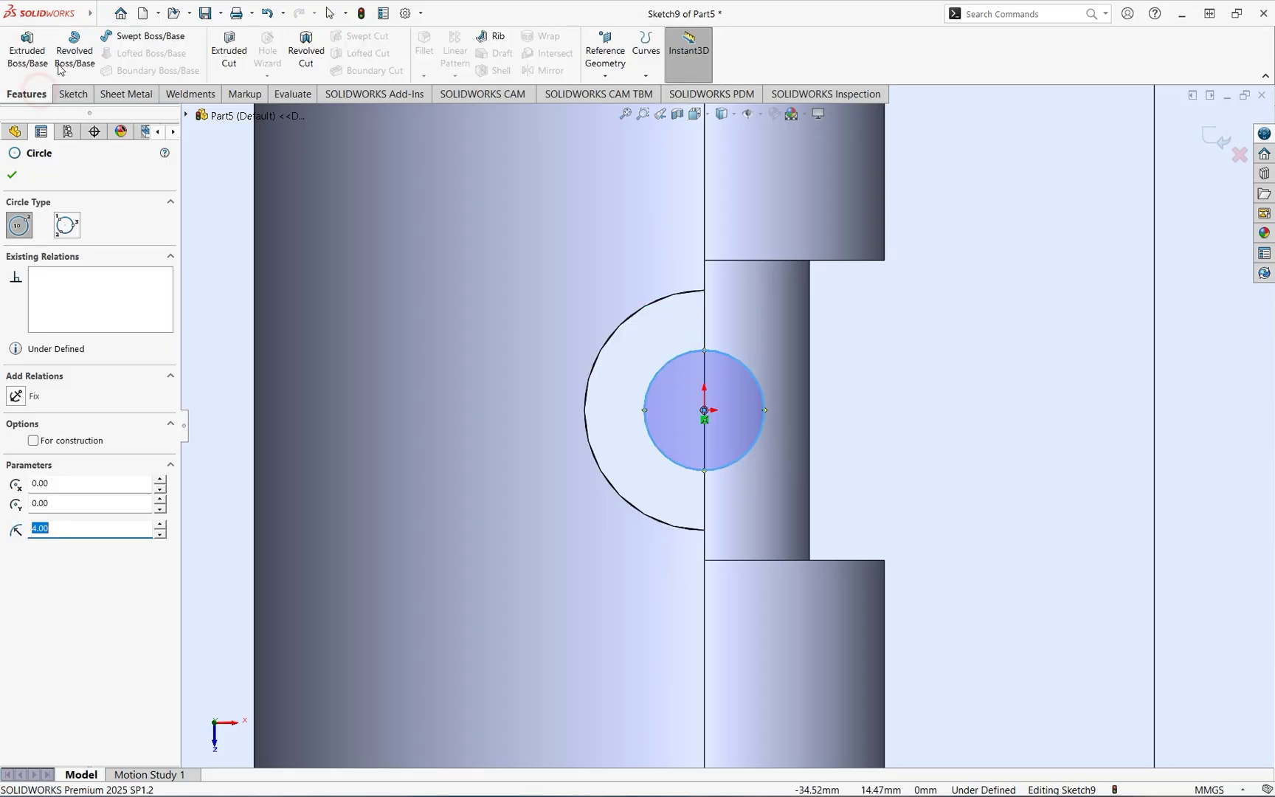
click(232, 51)
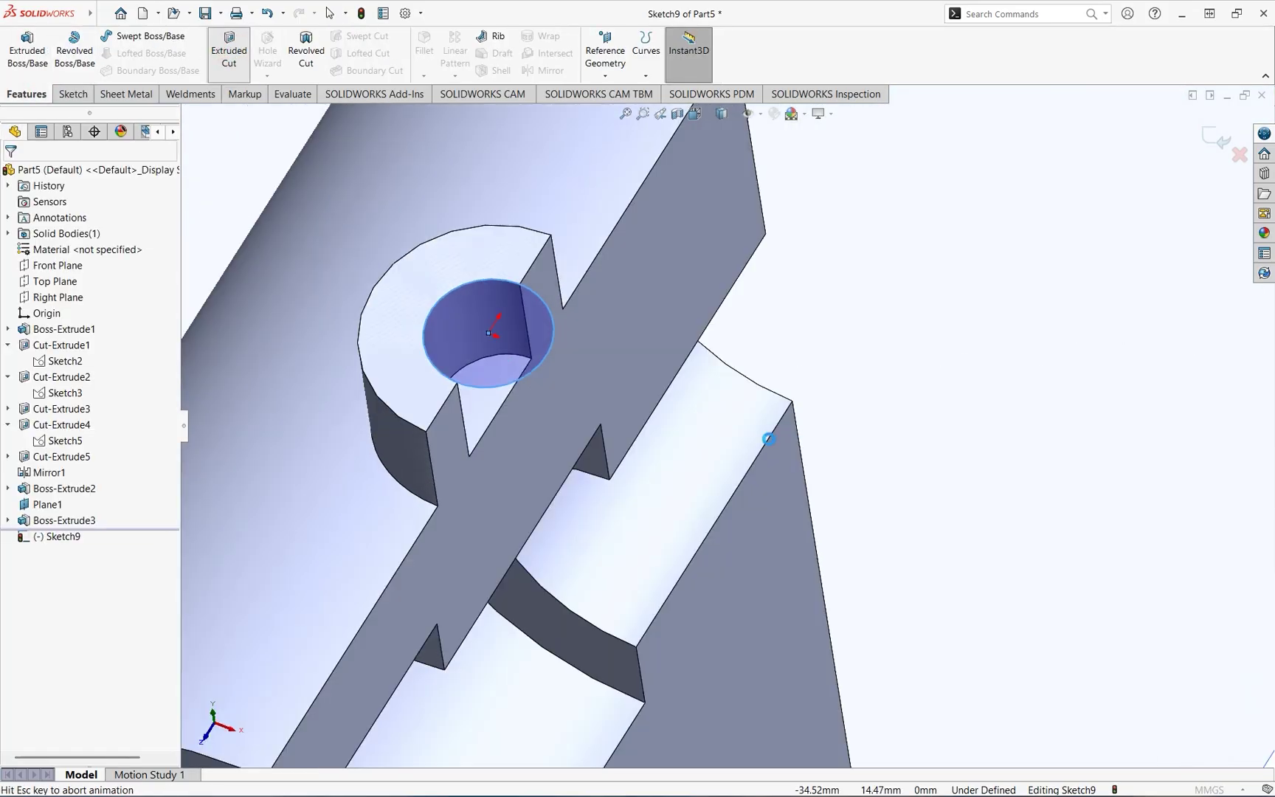
scroll(742, 441, up, 3)
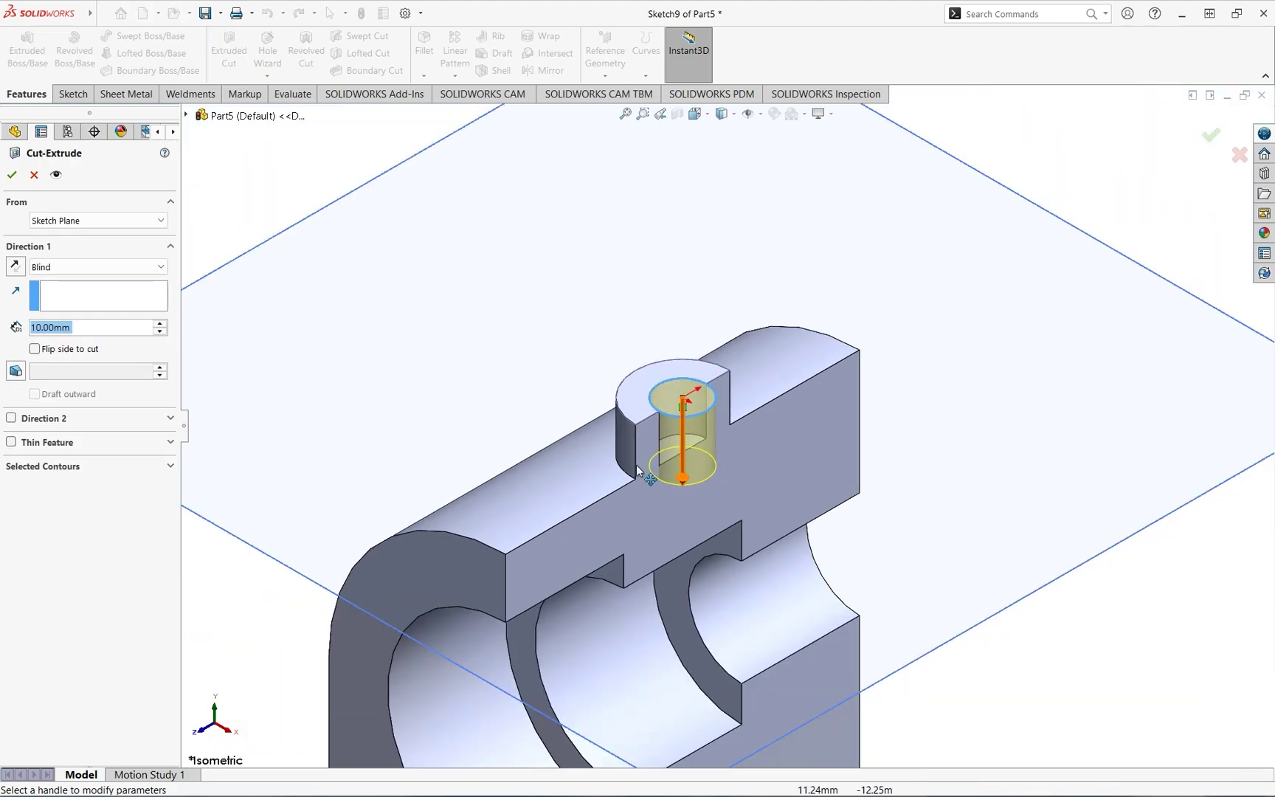
click(681, 478)
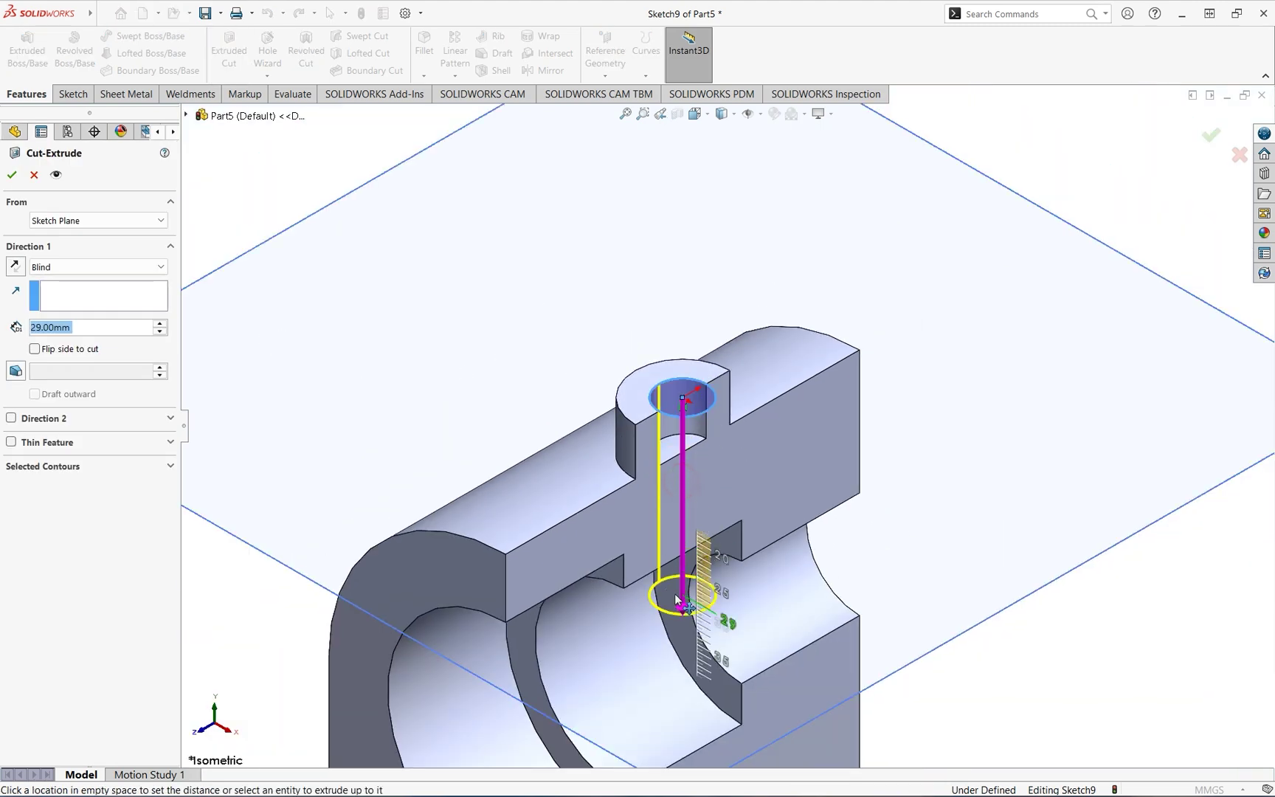
click(671, 591)
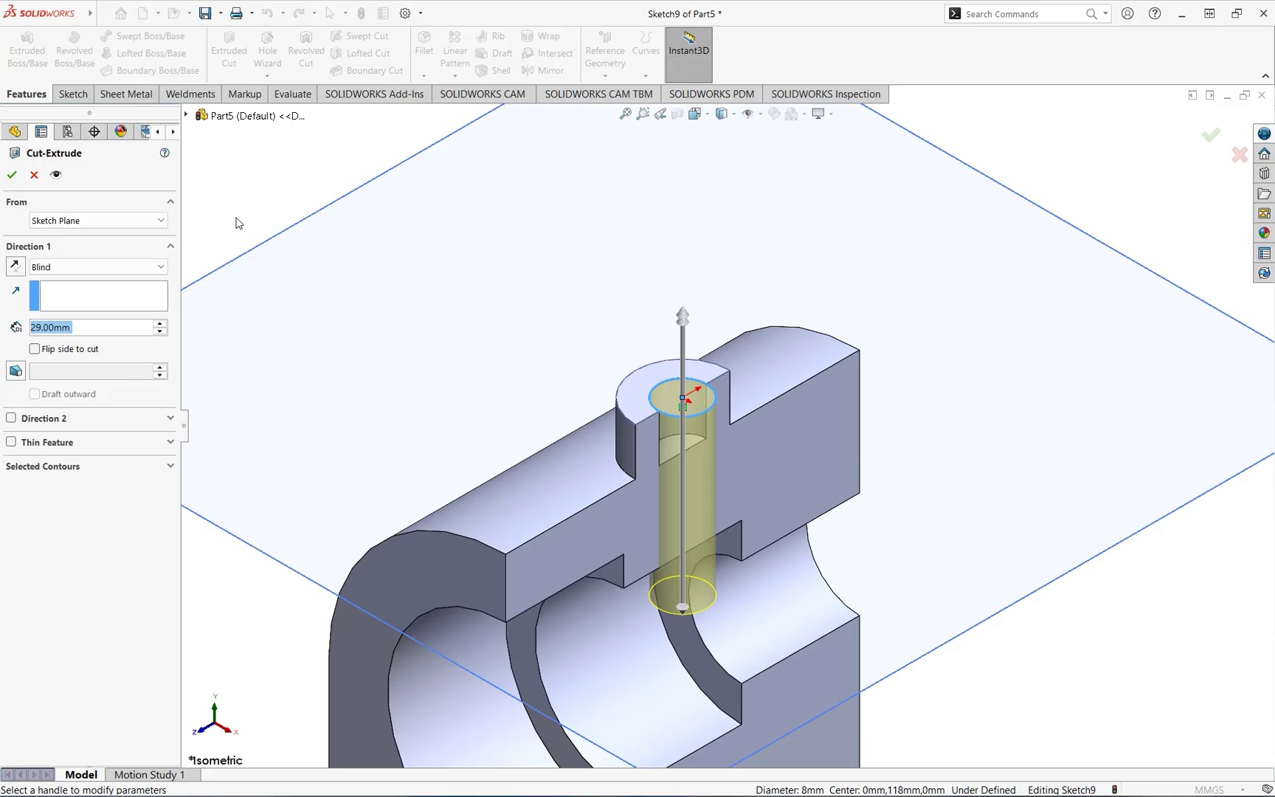
click(11, 176)
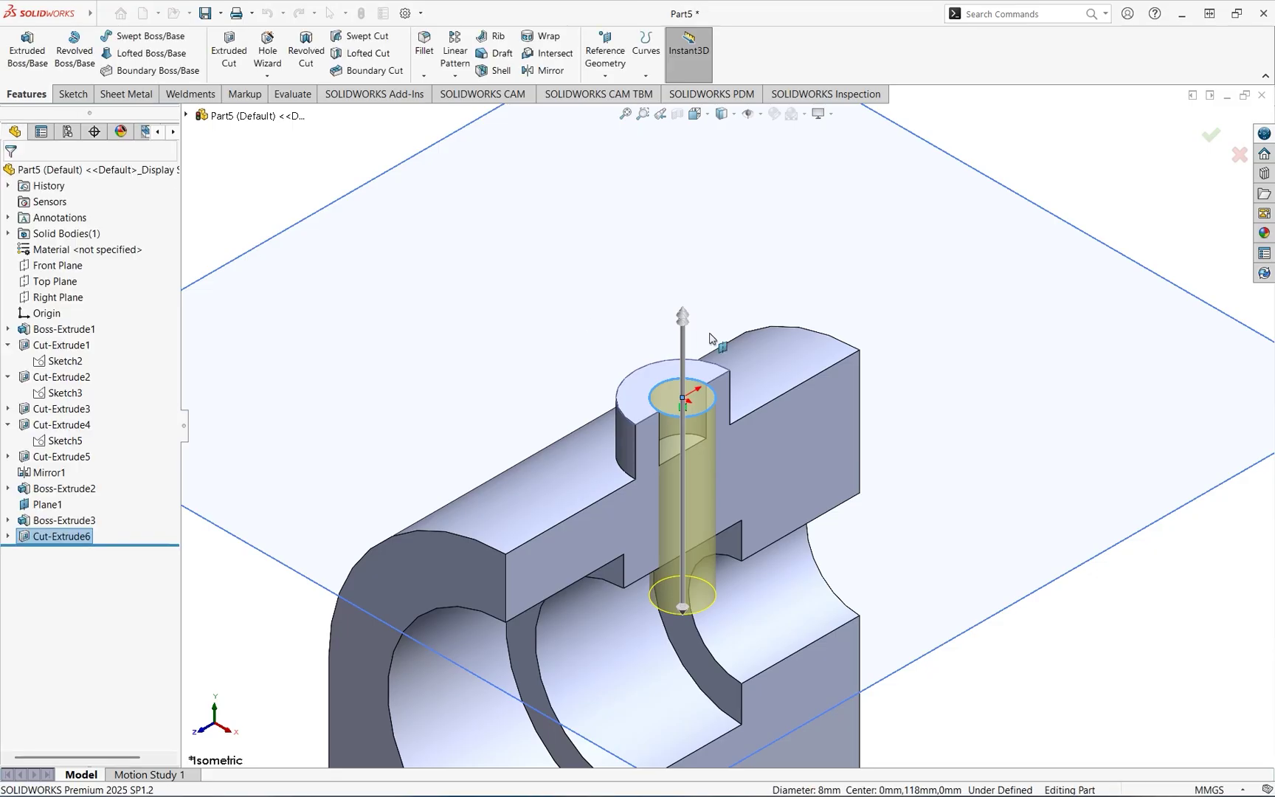
scroll(760, 361, up, 5)
click(919, 441)
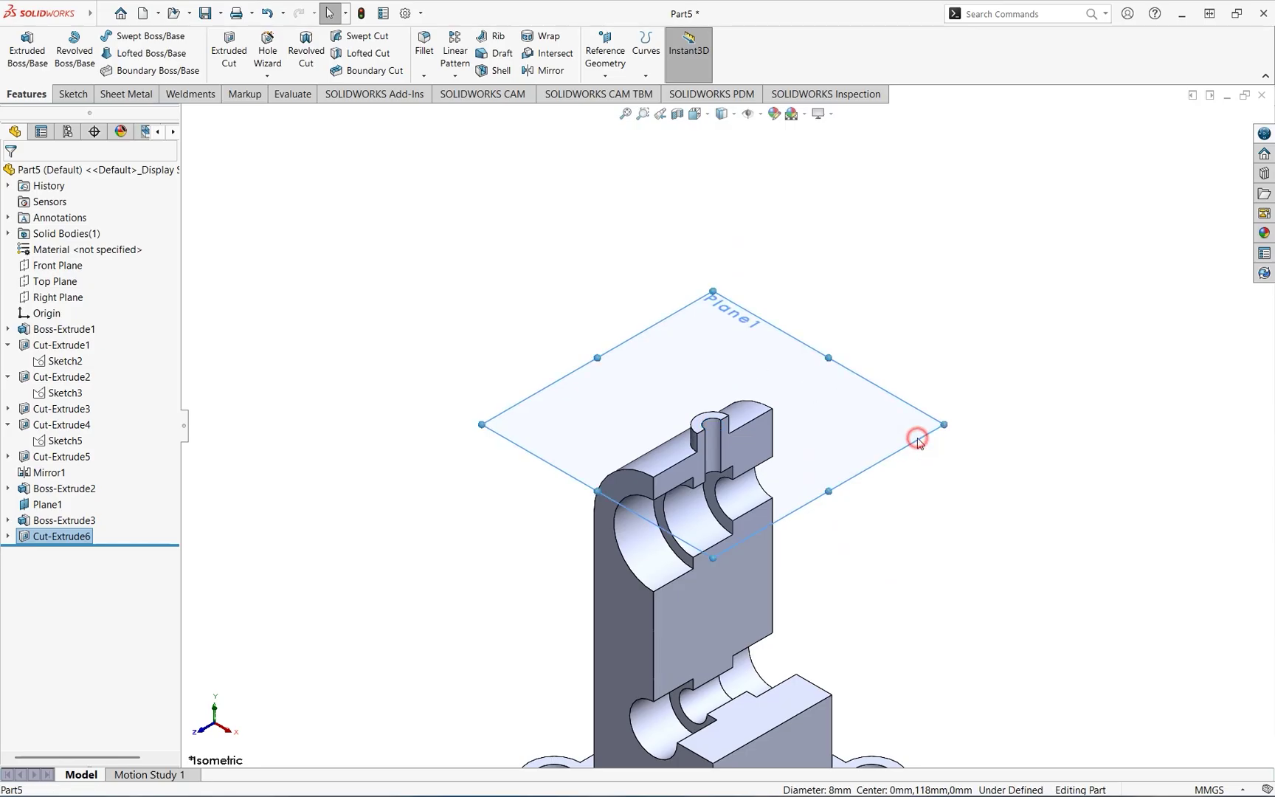
- Hide Plane1 and zoom to fit the whole bracket in view
click(998, 400)
key(f)
scroll(849, 447, down, 3)
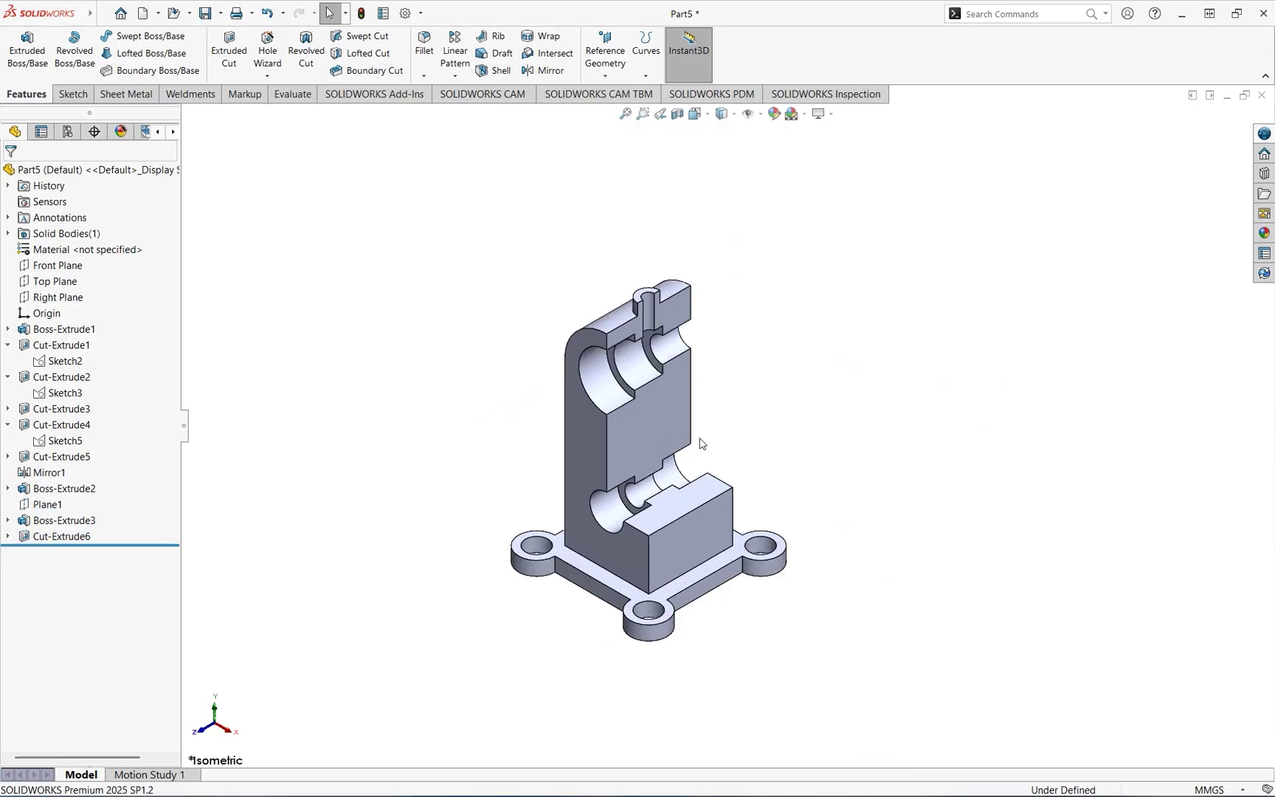
scroll(701, 443, down, 2)
middle_drag(883, 459, 284, 484)
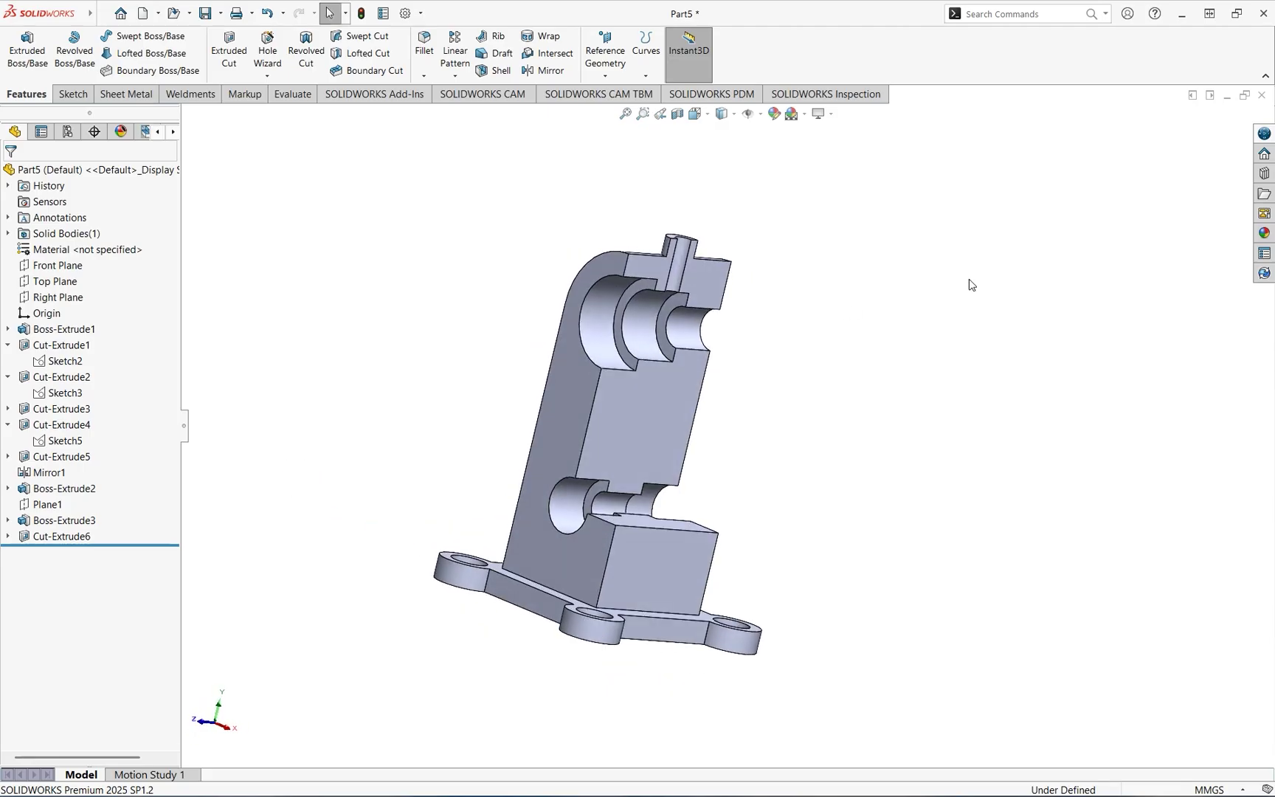
- Turn on RealView Graphics and switch to the isometric view
click(819, 113)
click(842, 131)
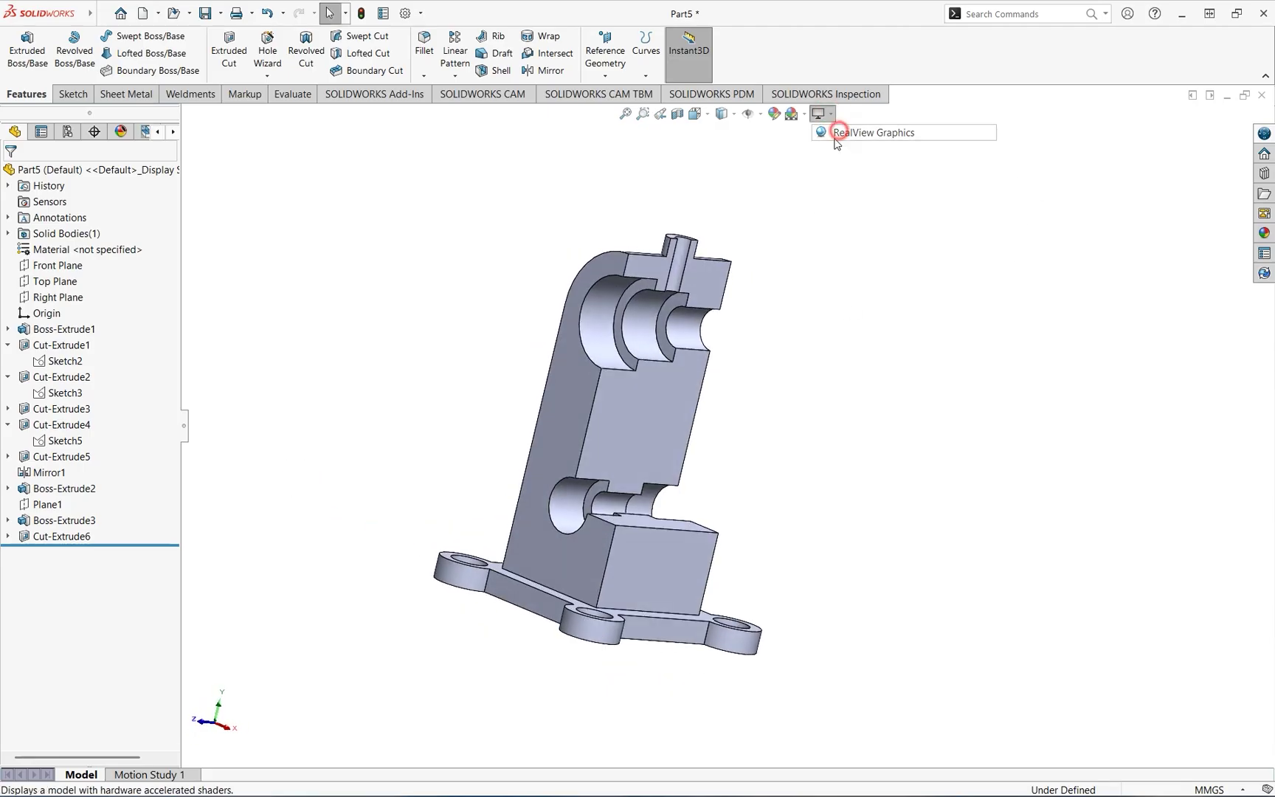
ctrl+middle_drag(838, 310, 795, 340)
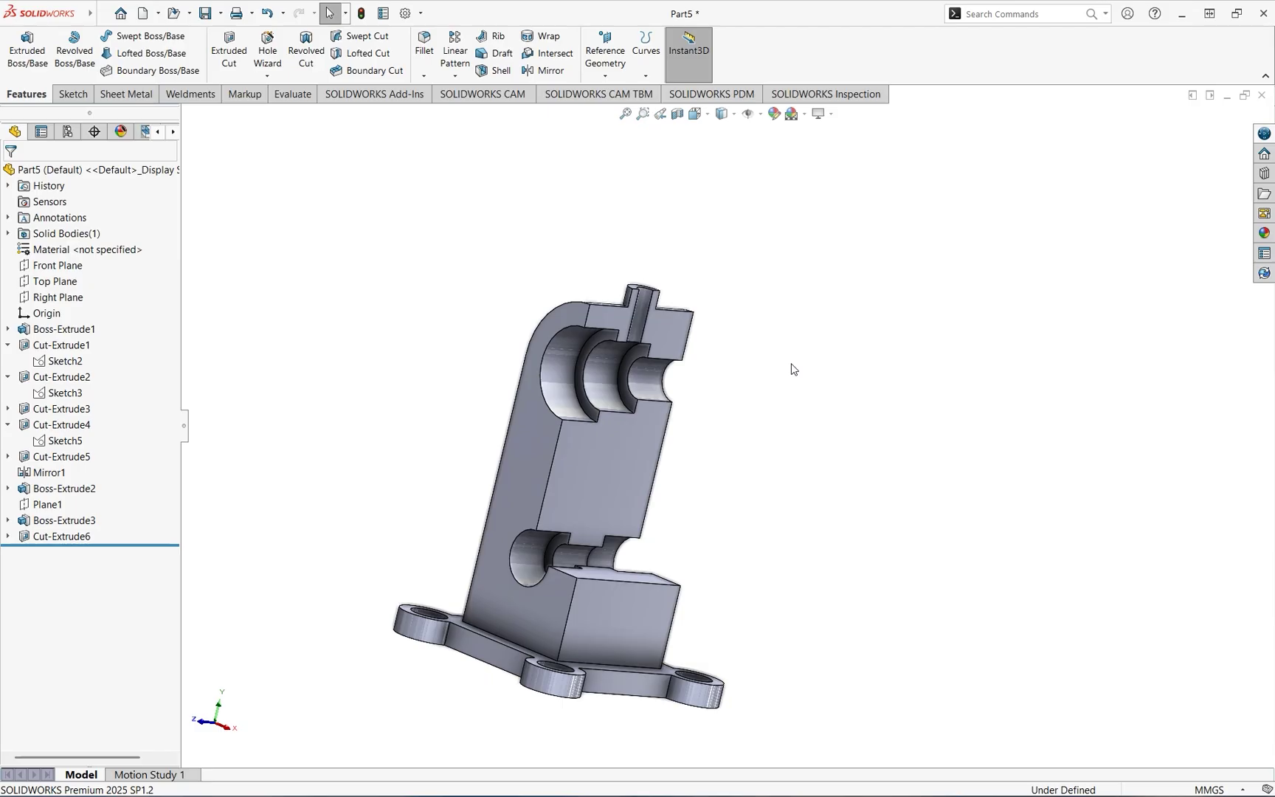
key(ctrl+7)
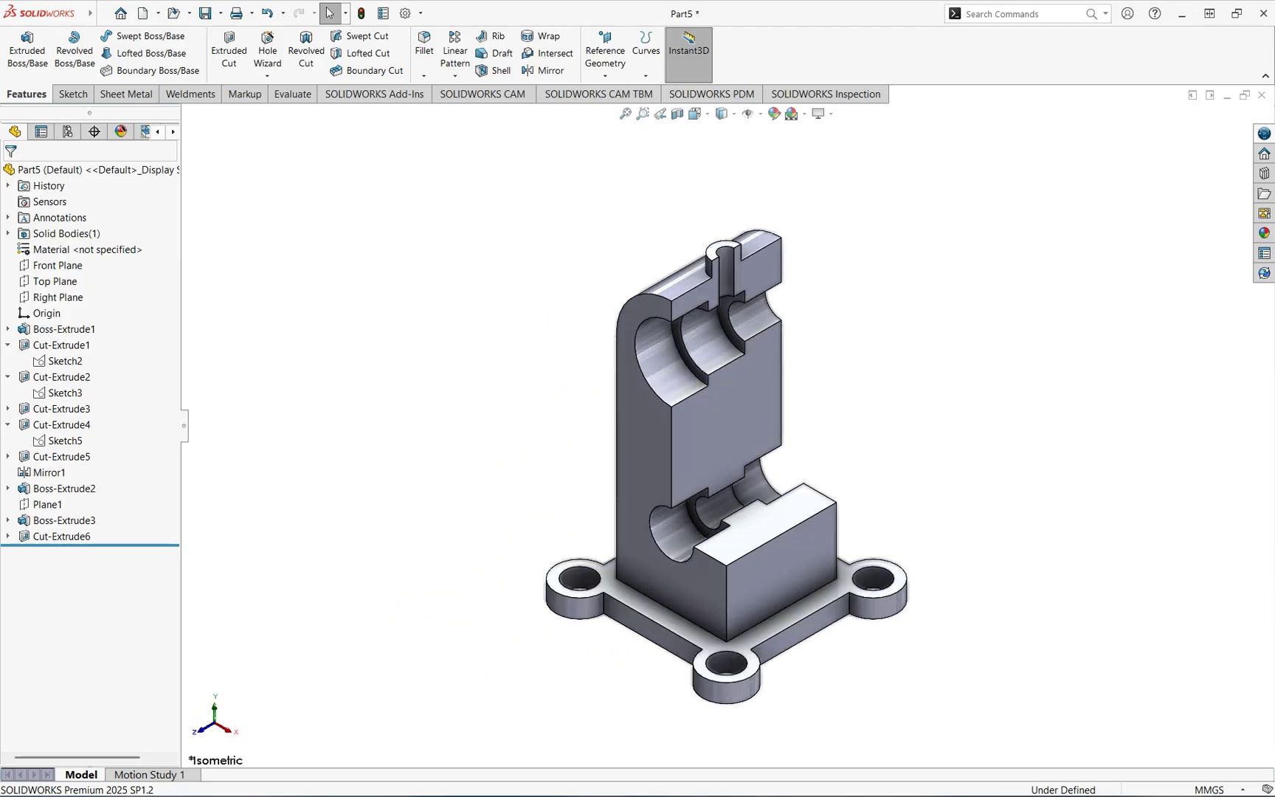
click(773, 114)
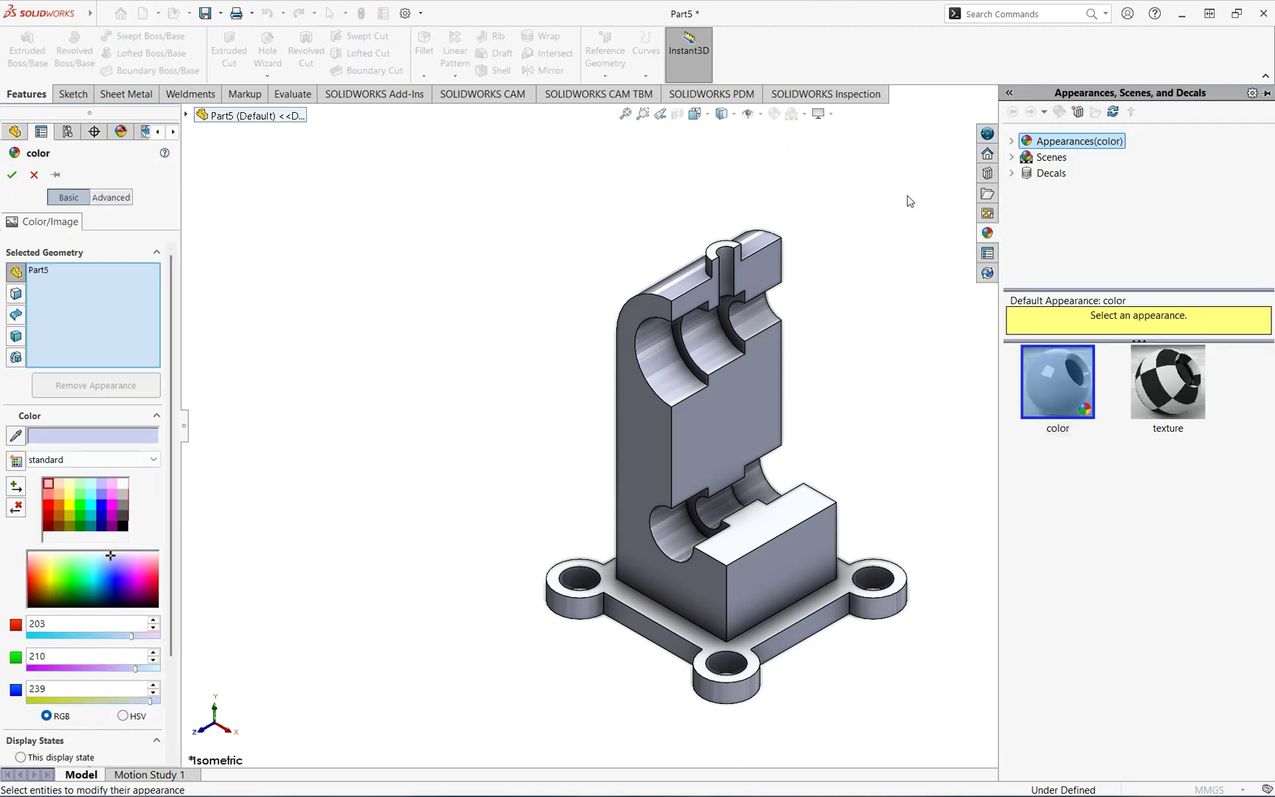
- Apply the brushed steel appearance from Metal > Steel to the whole Part5 body
click(1012, 141)
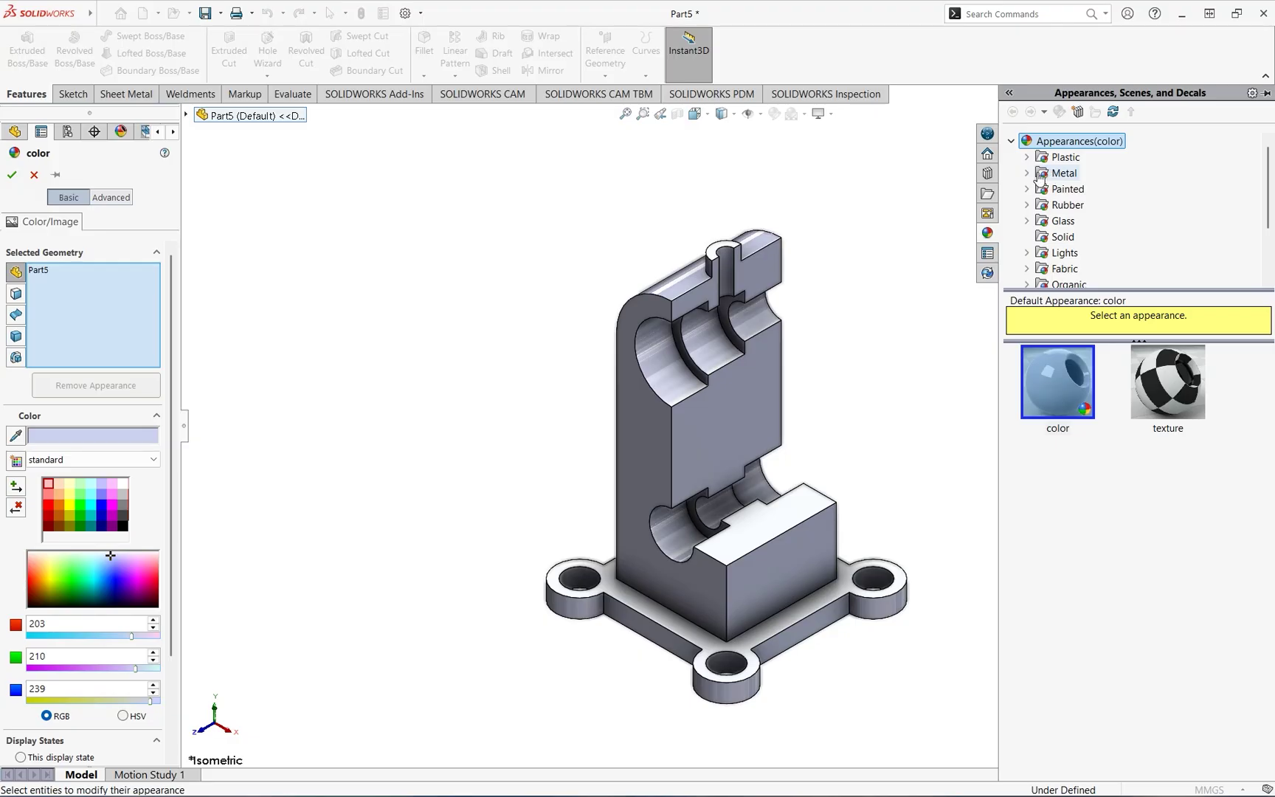
click(1027, 172)
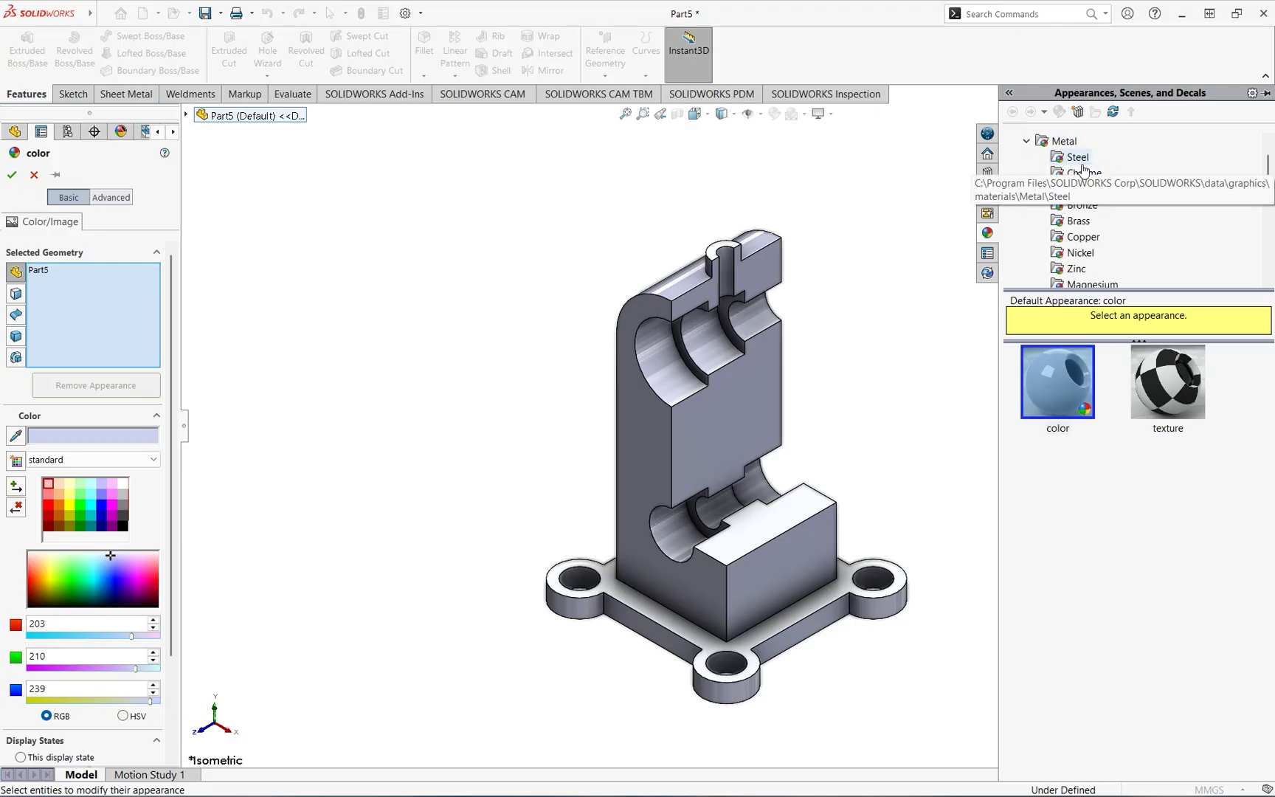
click(1078, 158)
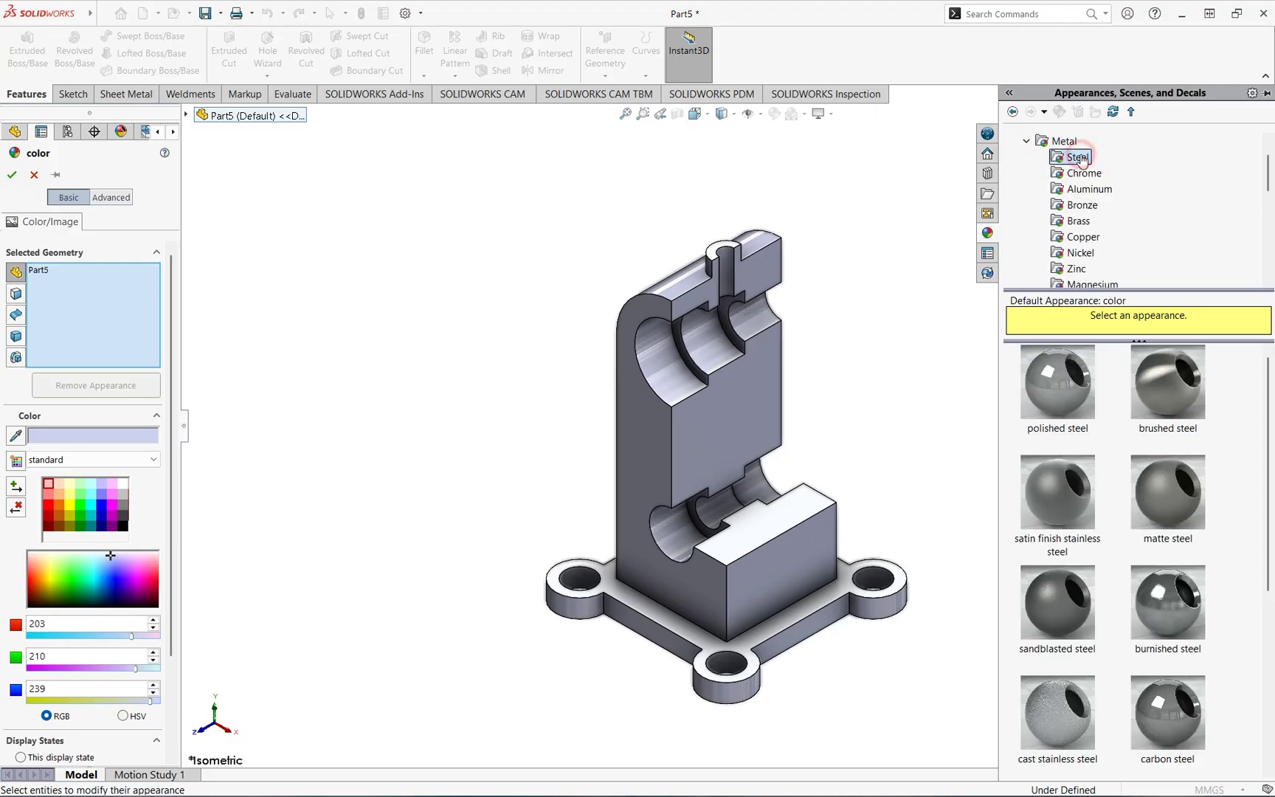
click(1174, 403)
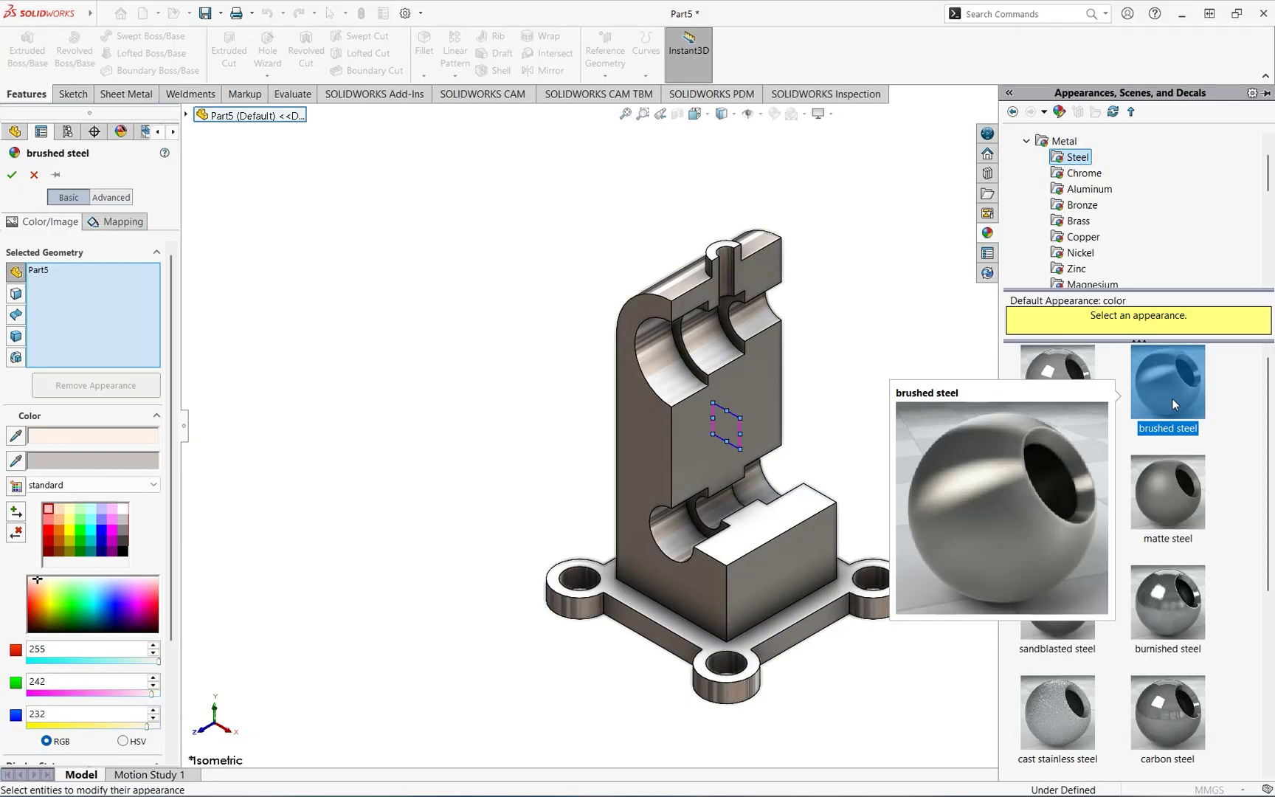
click(1081, 405)
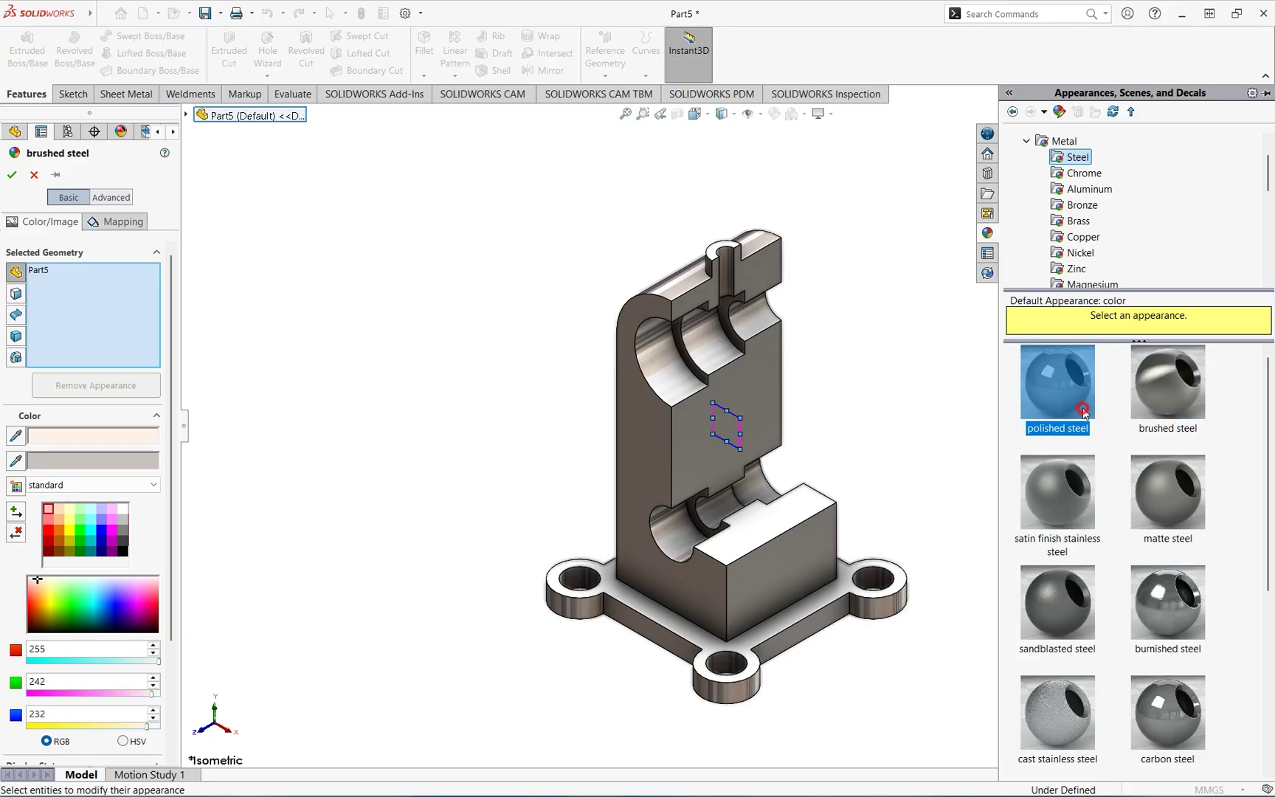
click(1168, 388)
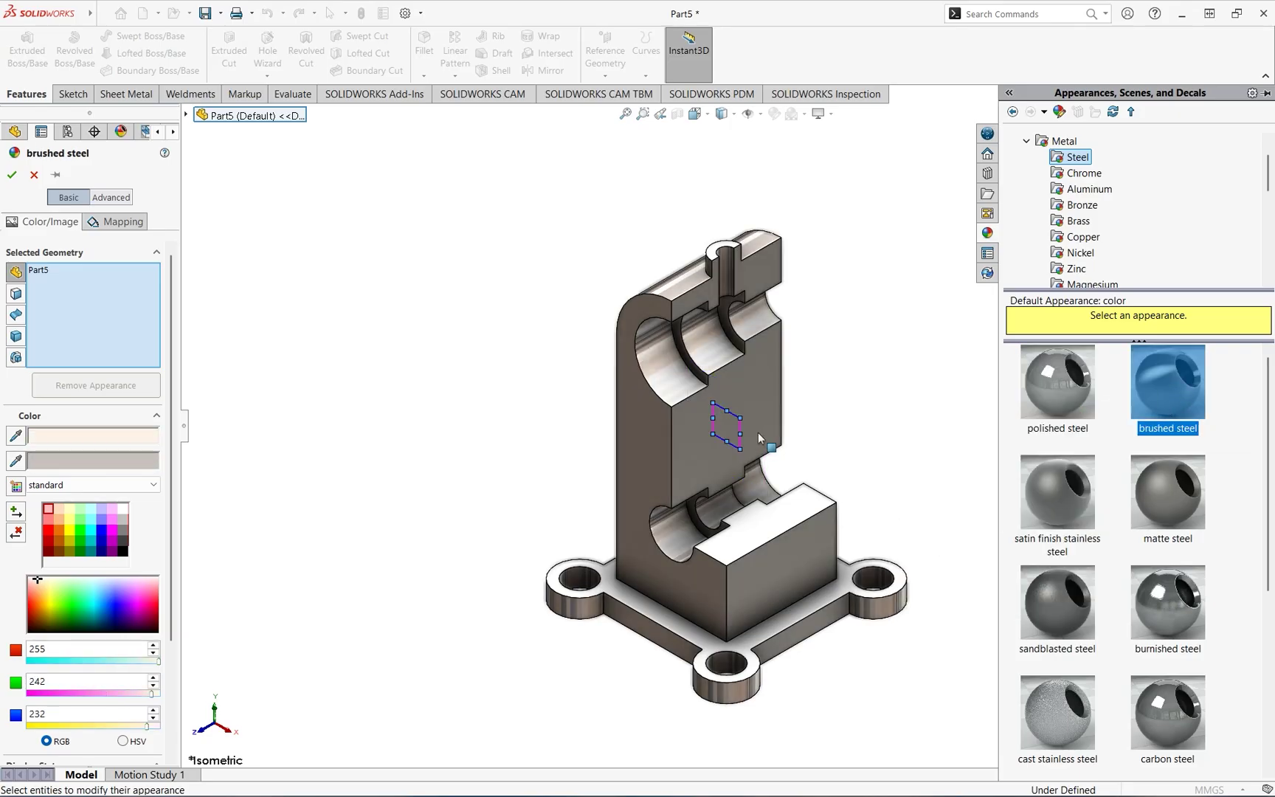
click(12, 175)
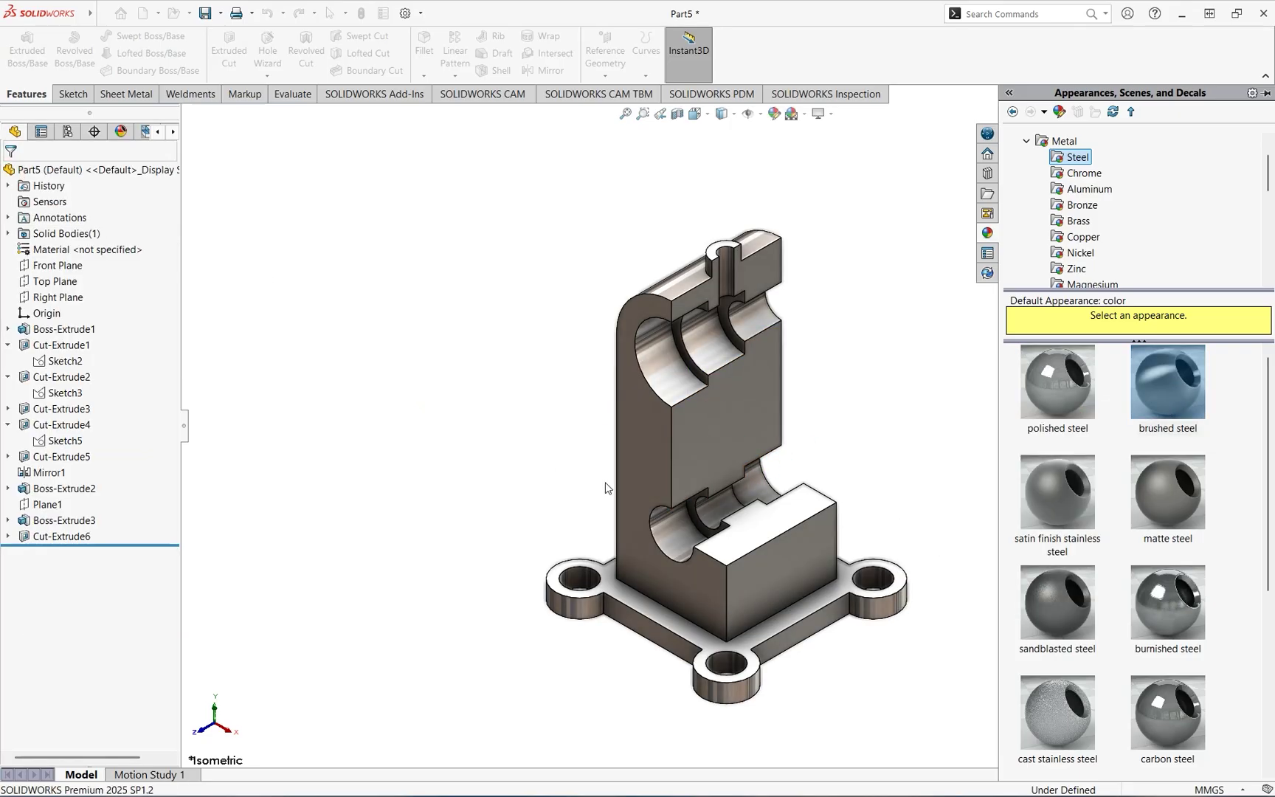
scroll(875, 633, down, 2)
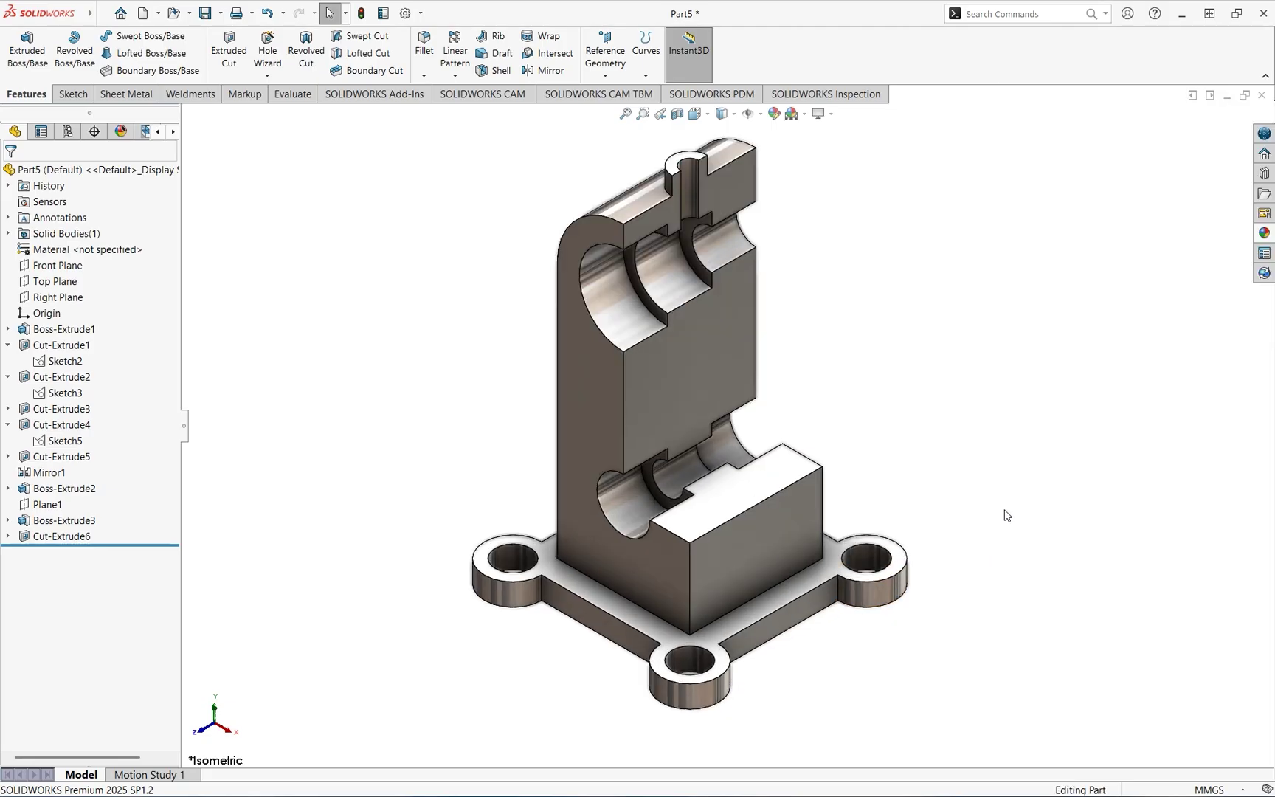
middle_drag(996, 501, 787, 326)
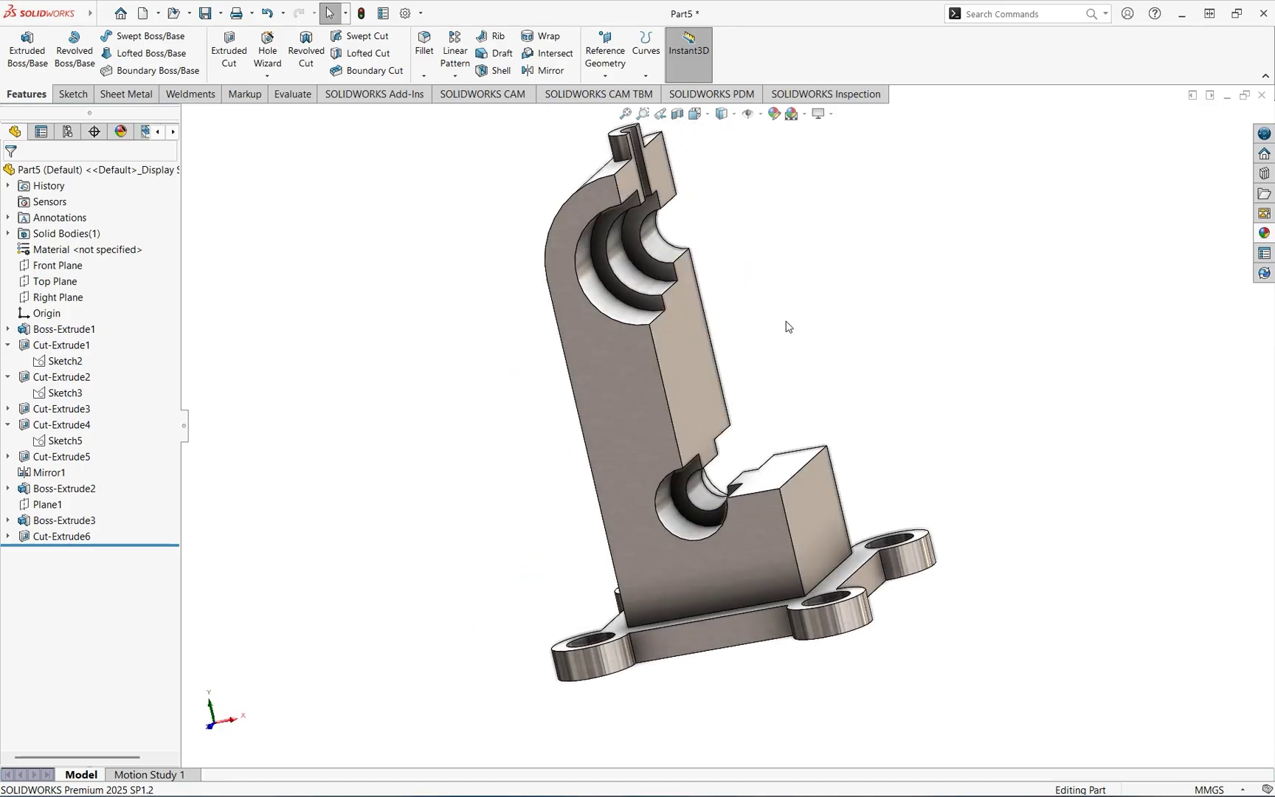
middle_drag(891, 320, 886, 354)
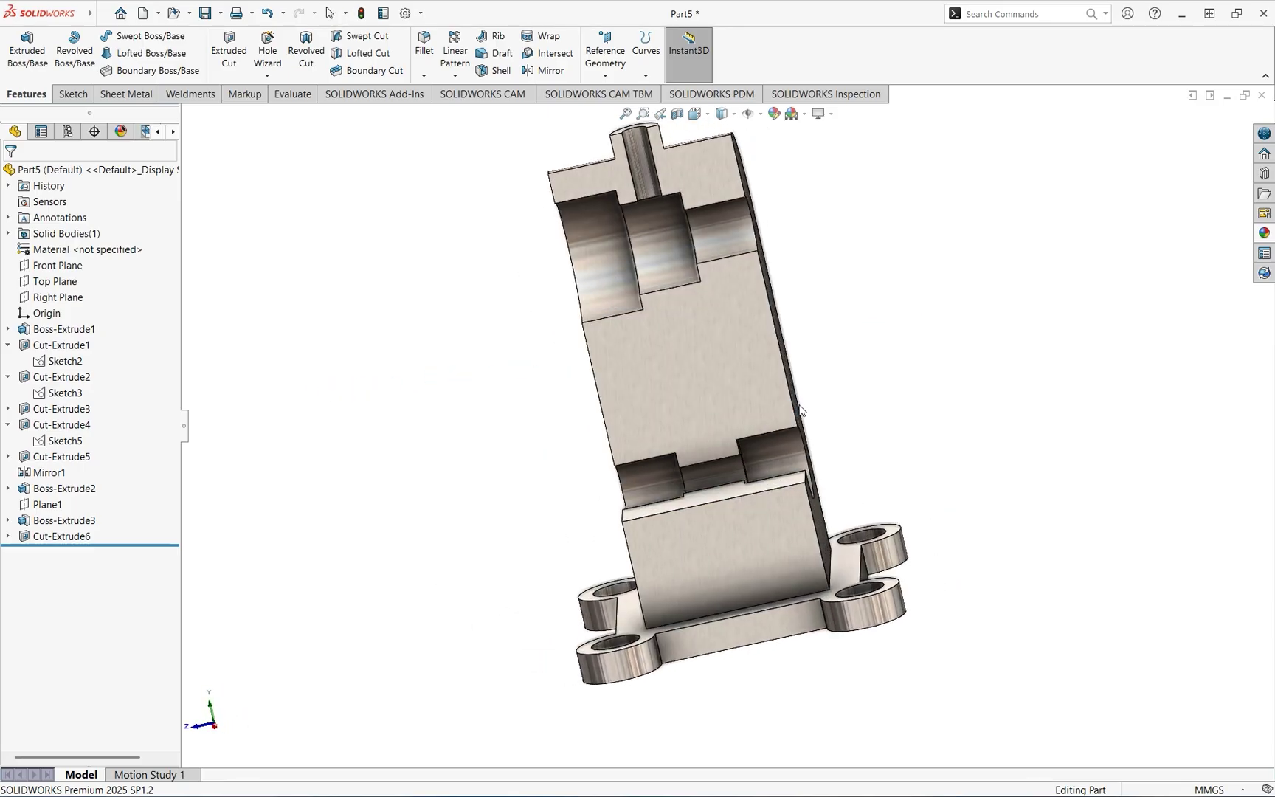
middle_drag(982, 328, 440, 428)
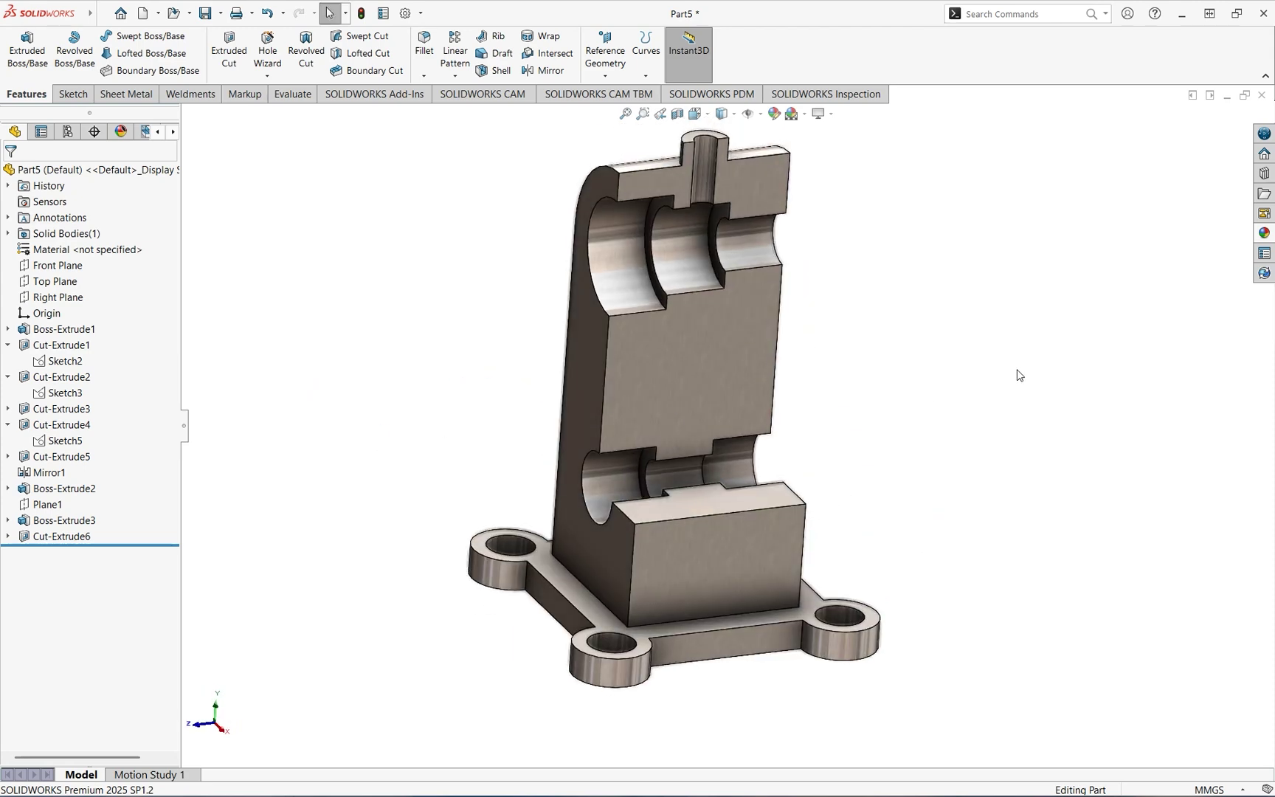